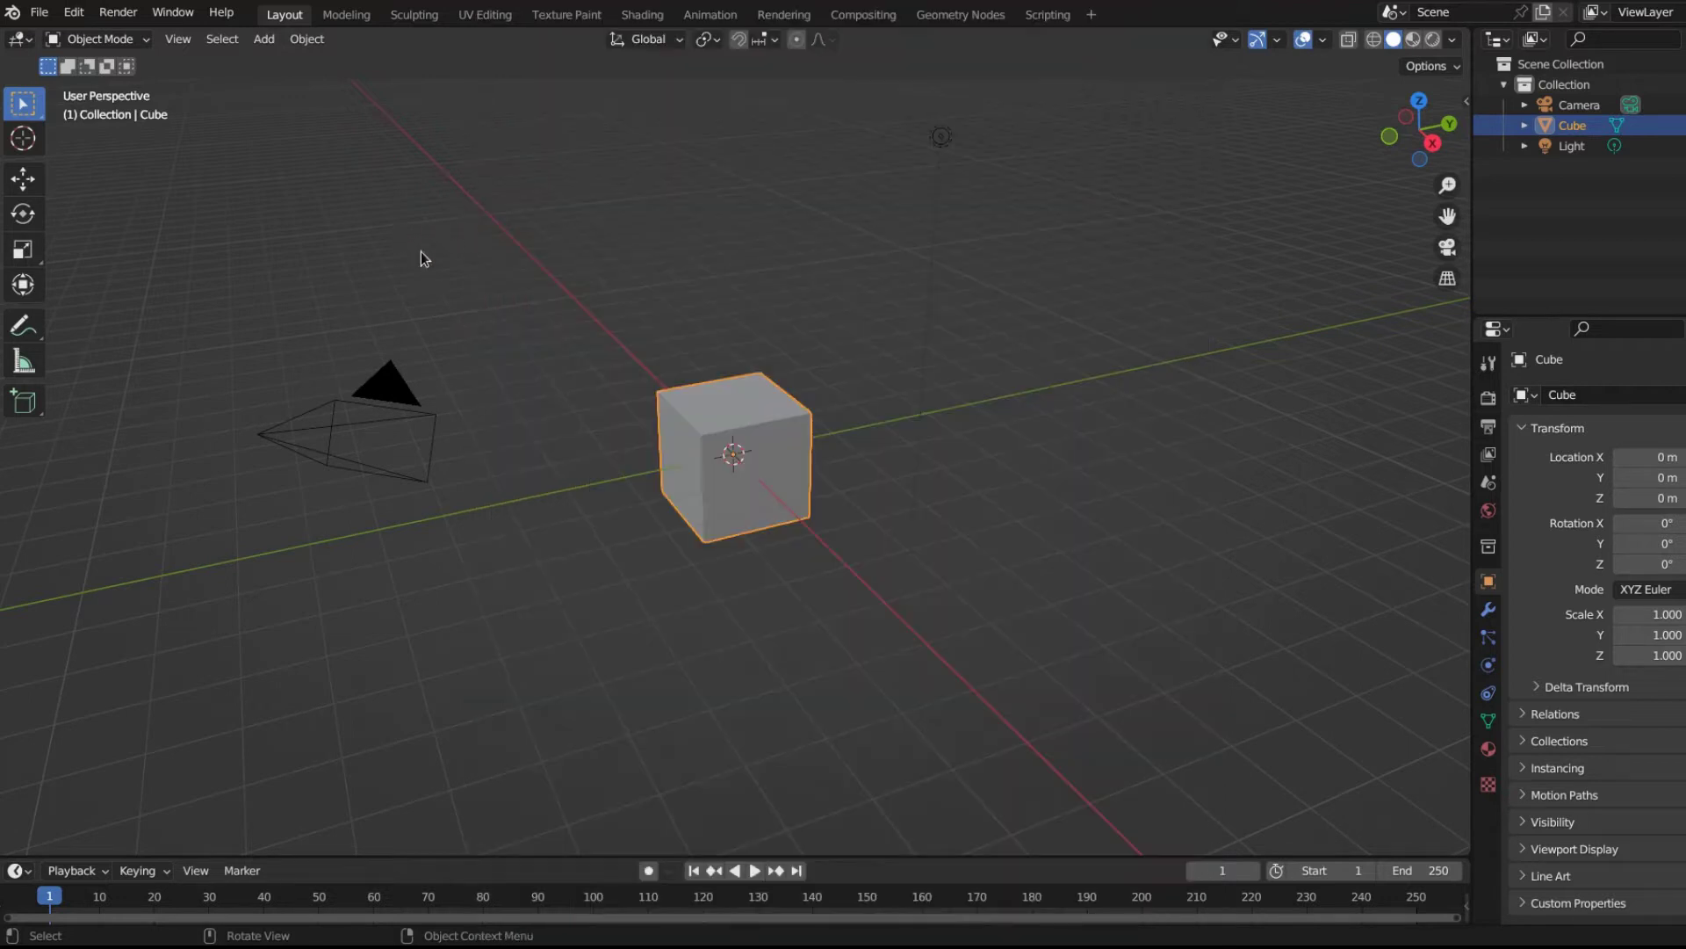
Create a new file from the 2D Animation template, loading it again for a fresh Grease Pencil canvas.
left_click(39, 11)
mouse_move(68, 36)
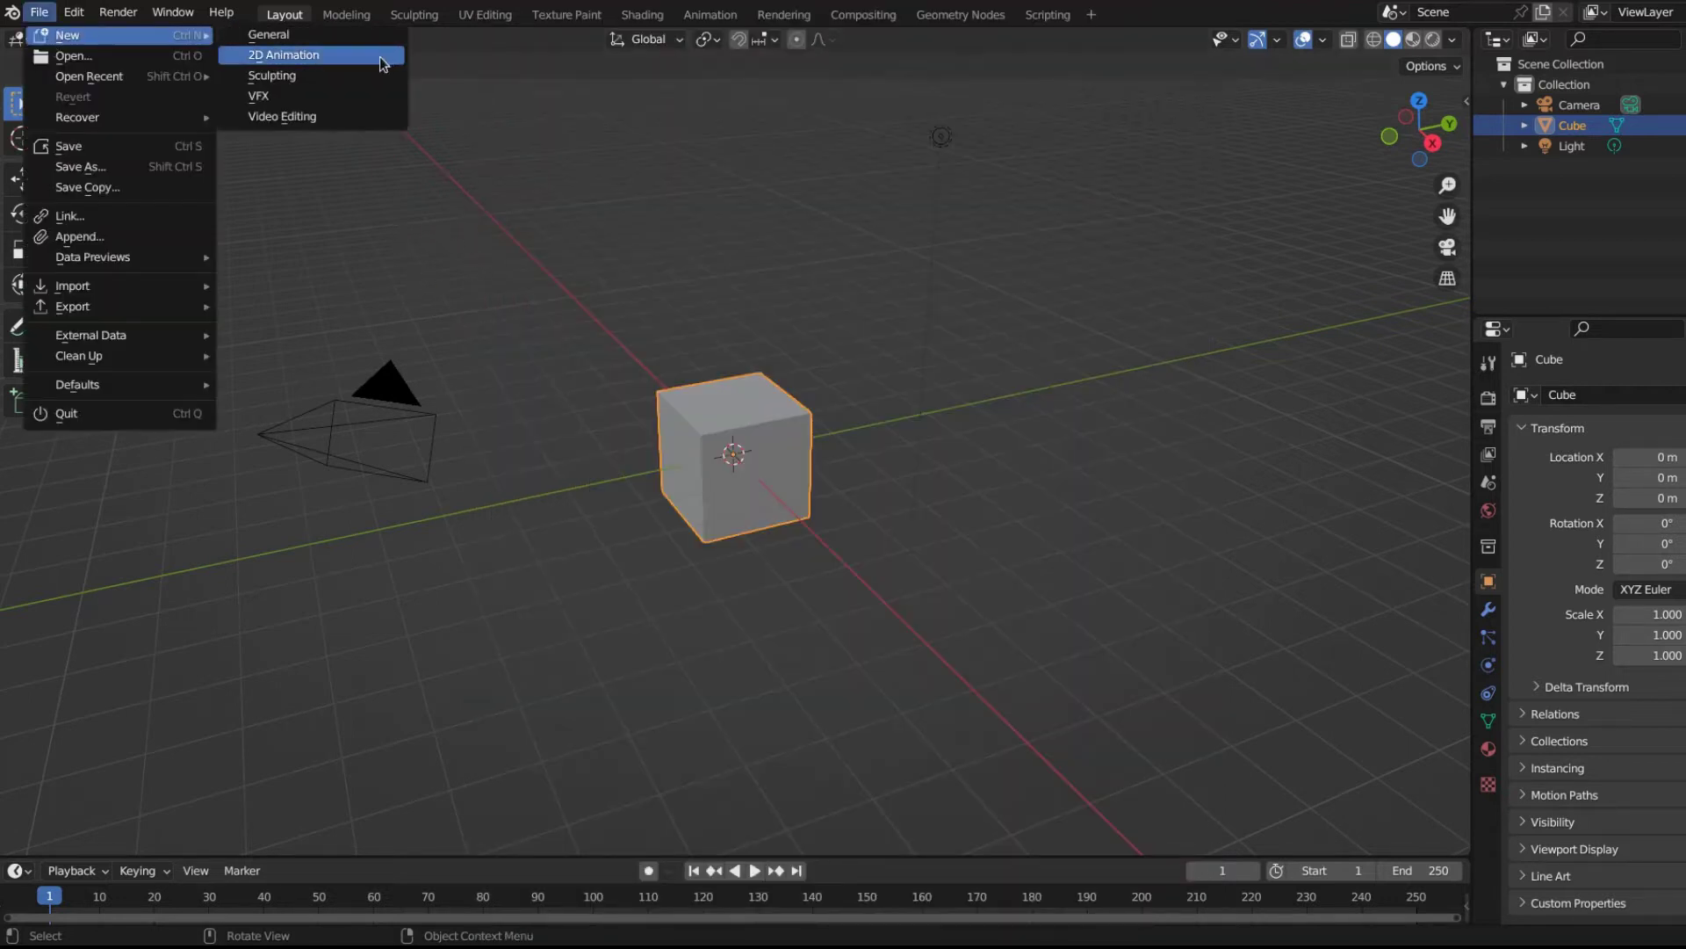
left_click(330, 60)
left_click(37, 11)
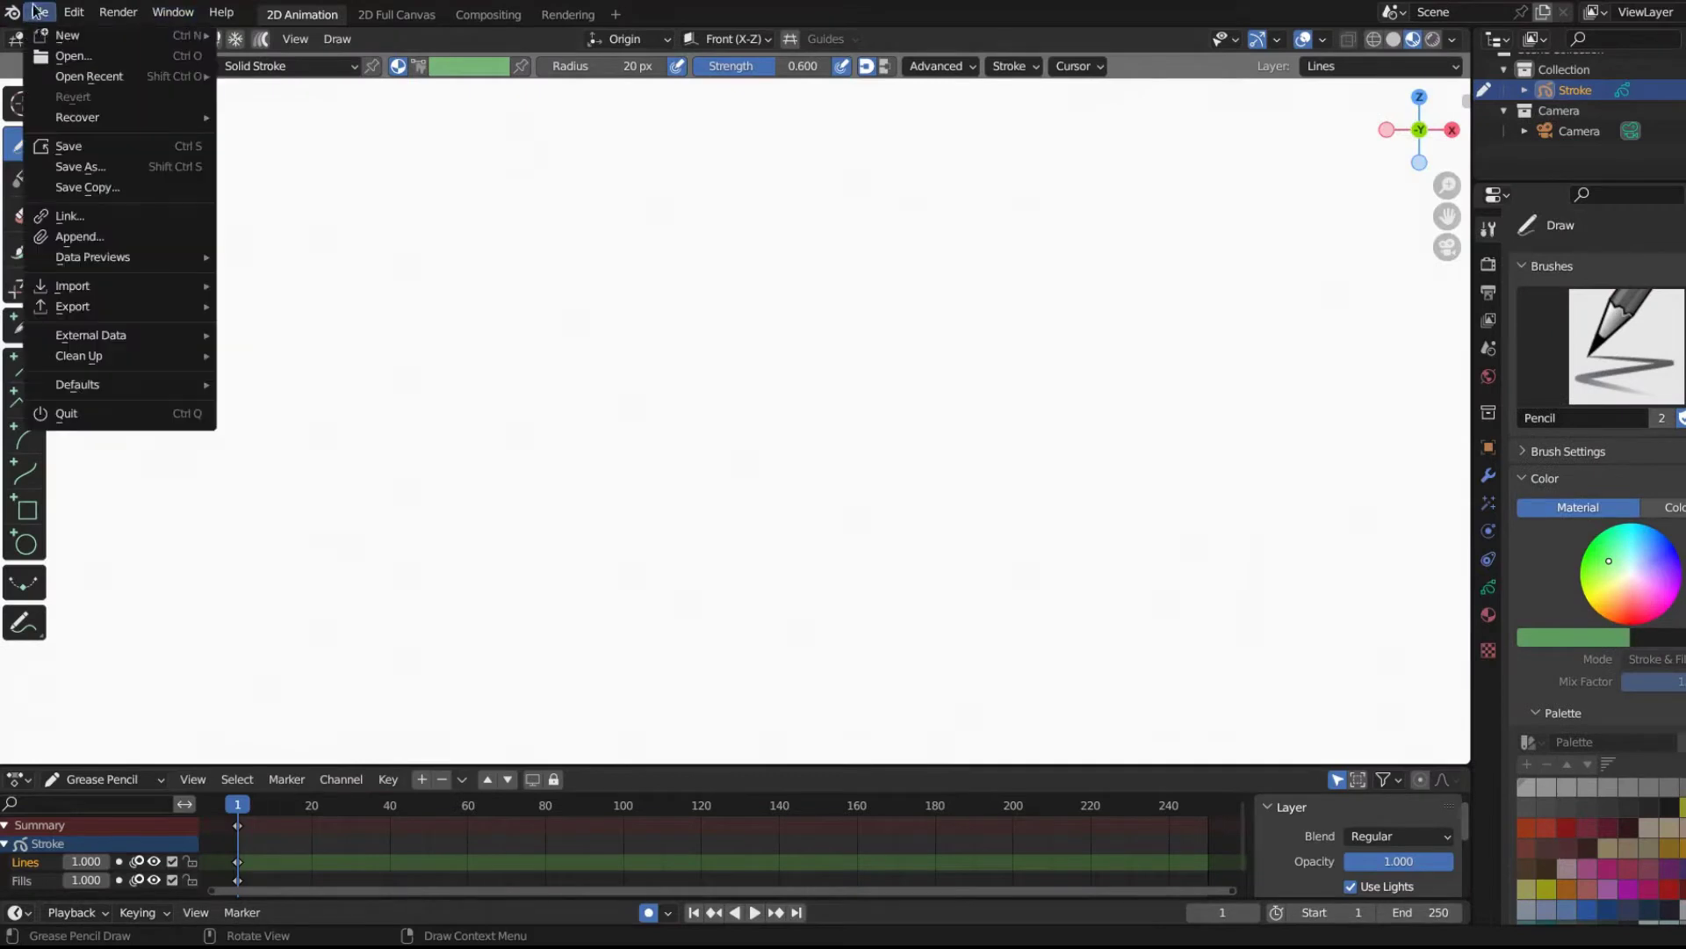
mouse_move(68, 36)
left_click(342, 55)
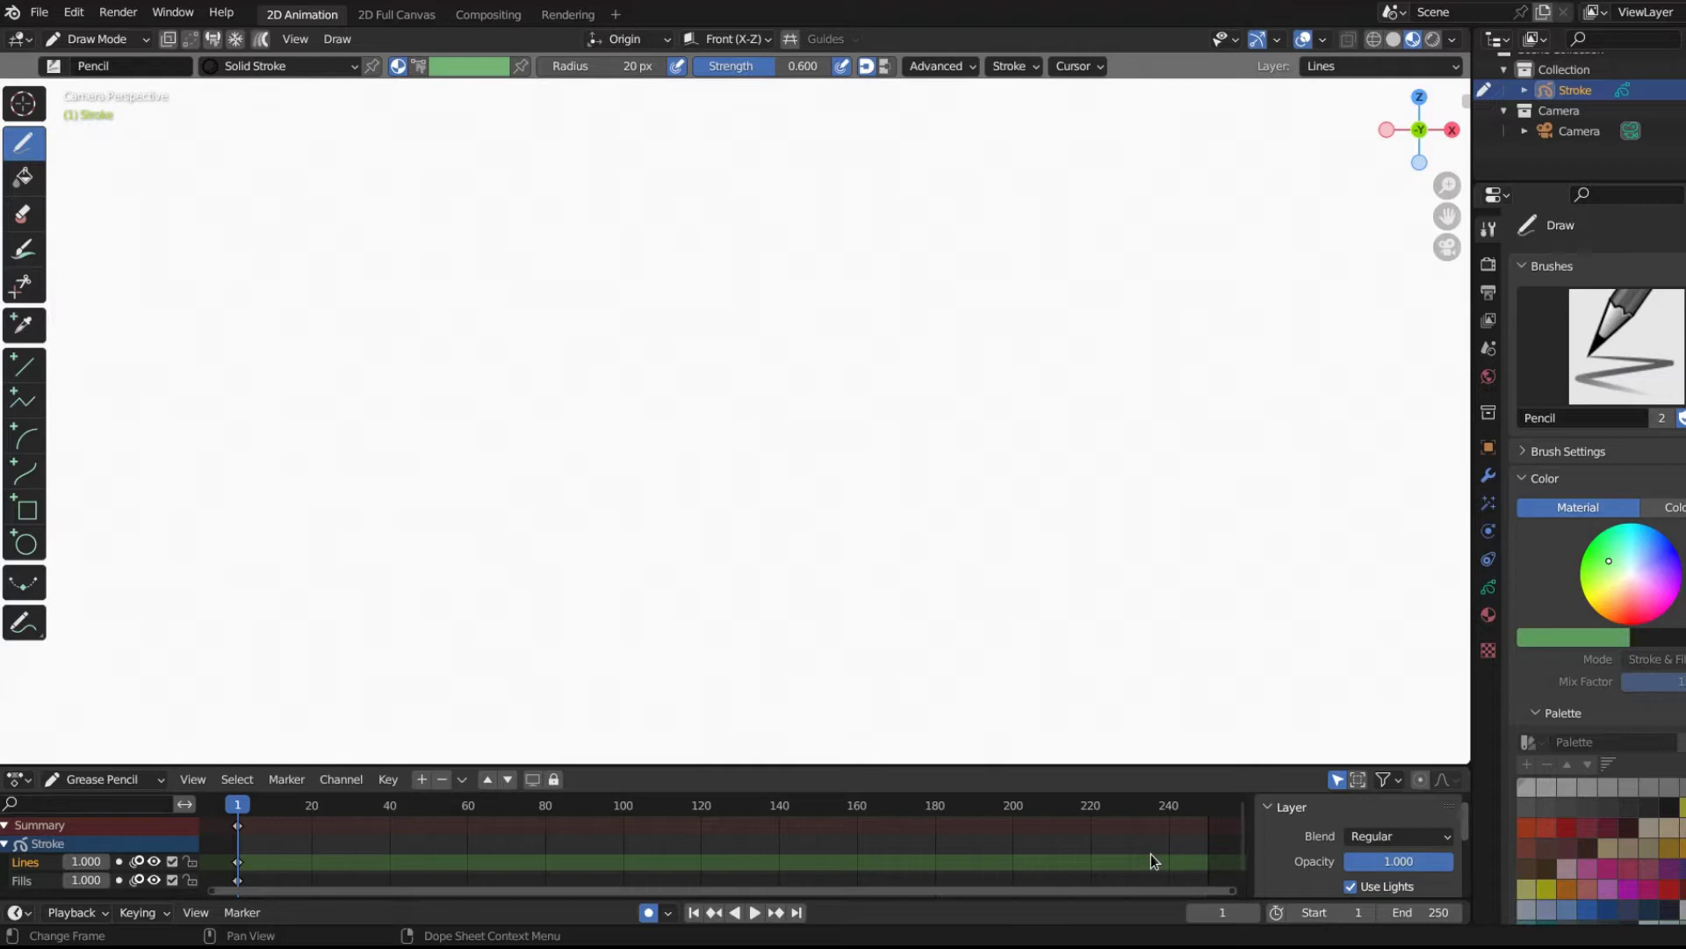
Switch to Object Mode and add the scanned Wolfman storyboard as a background image Empty.
left_click(92, 39)
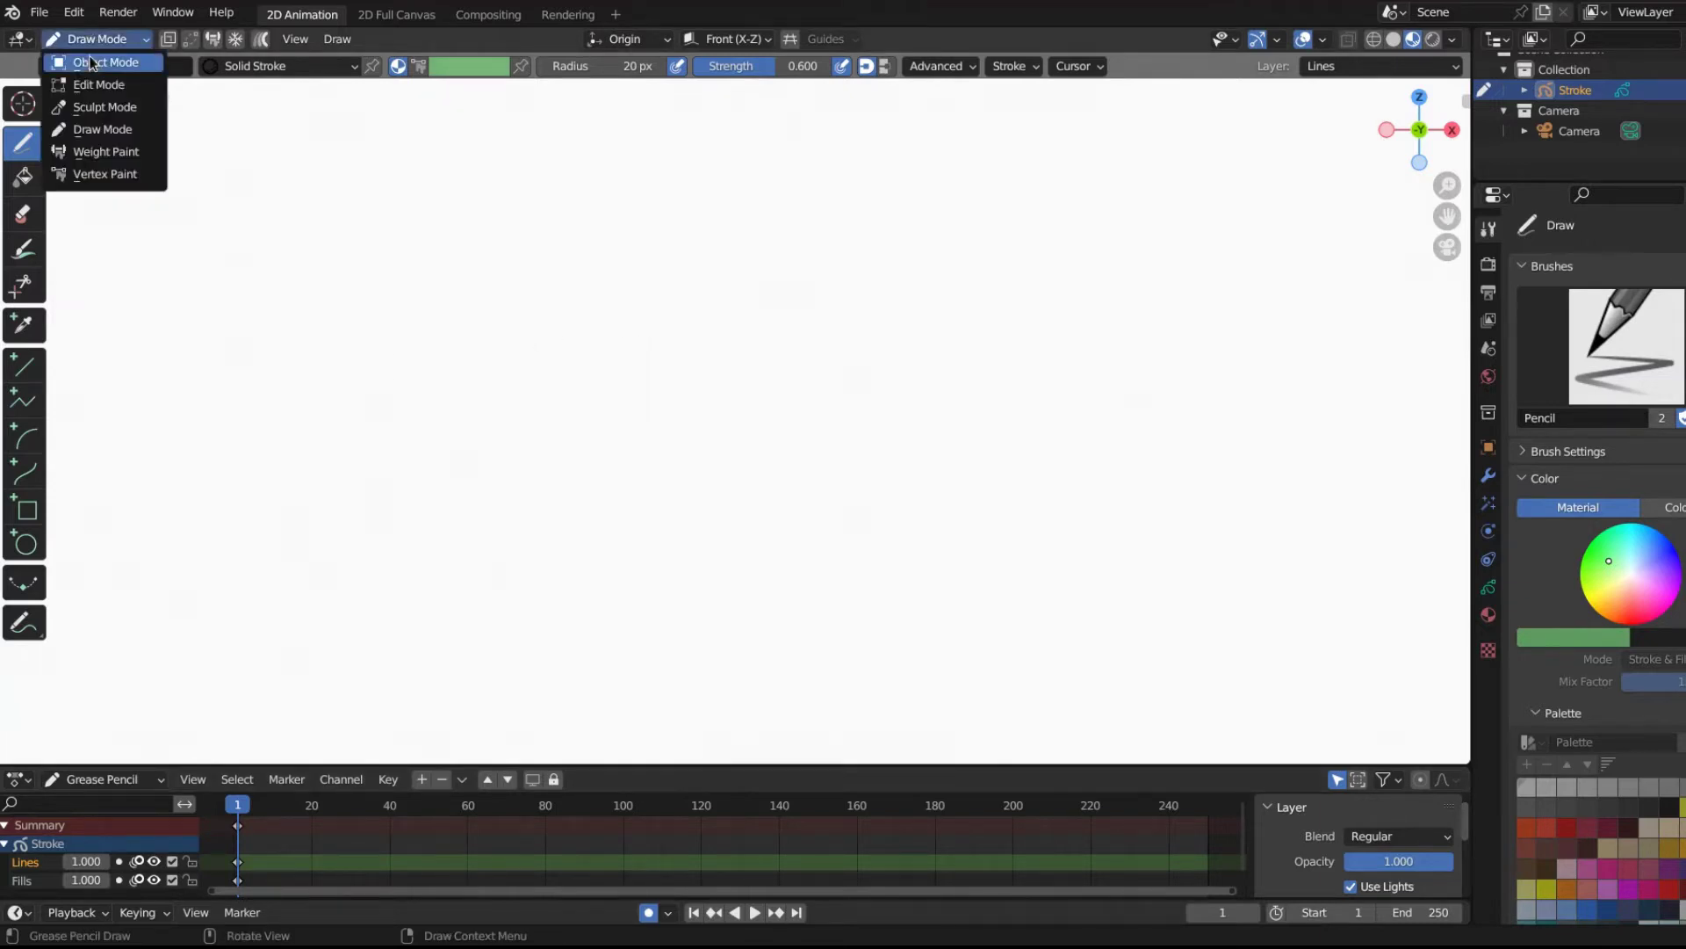
left_click(92, 63)
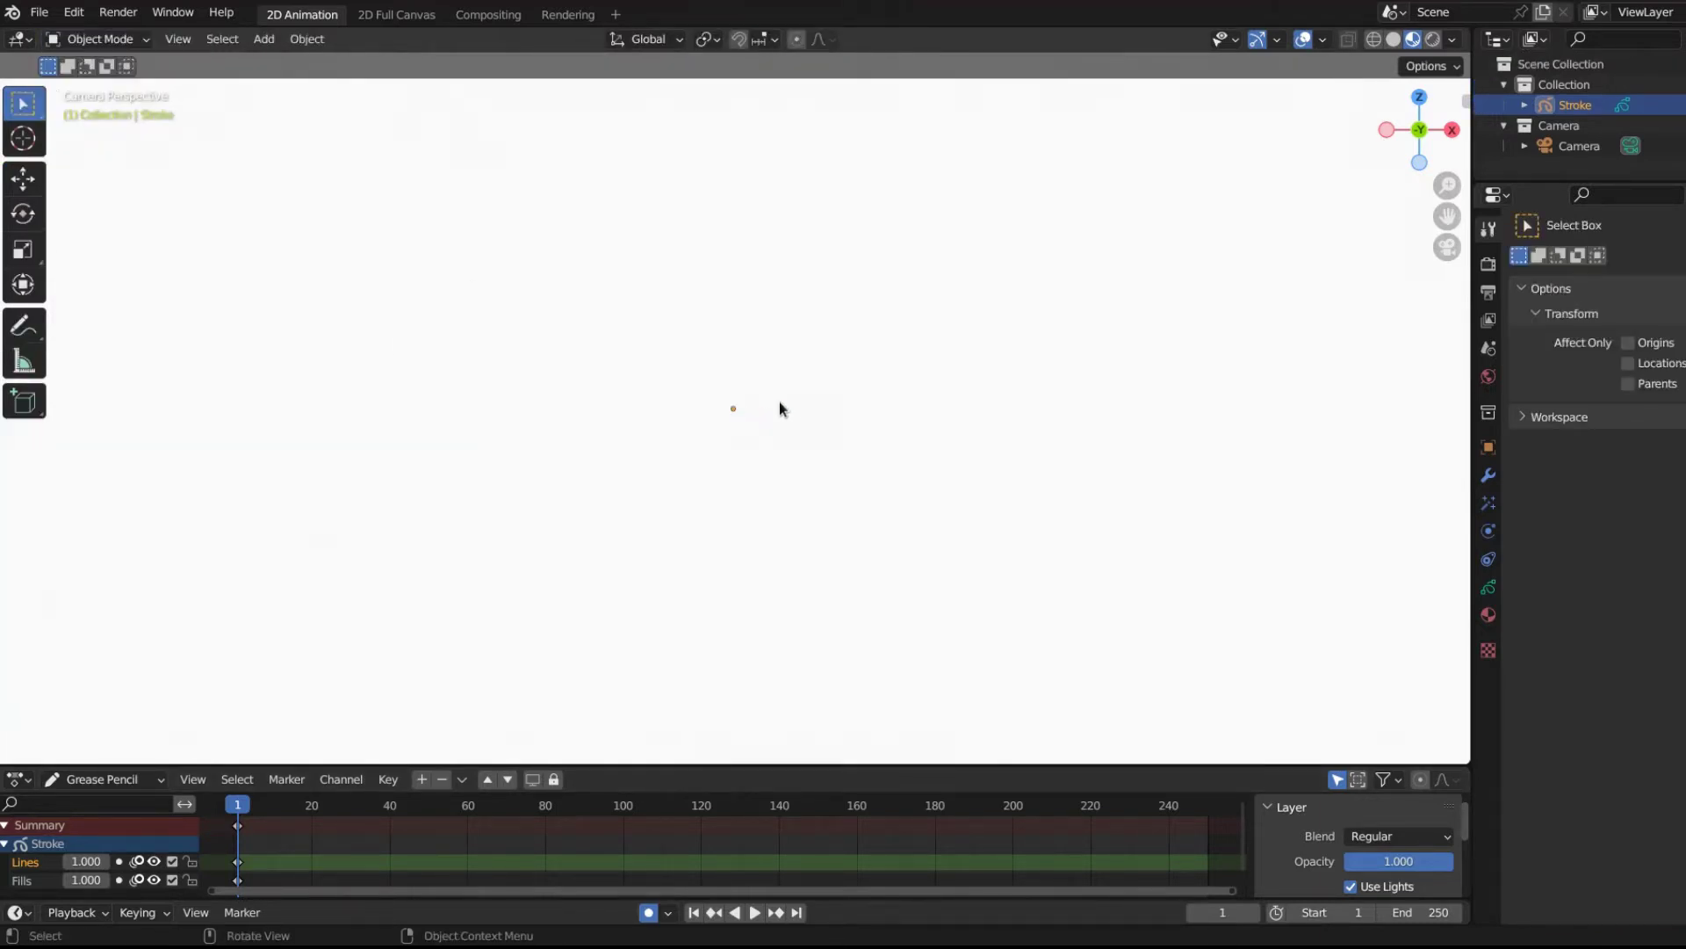
key("shift+a")
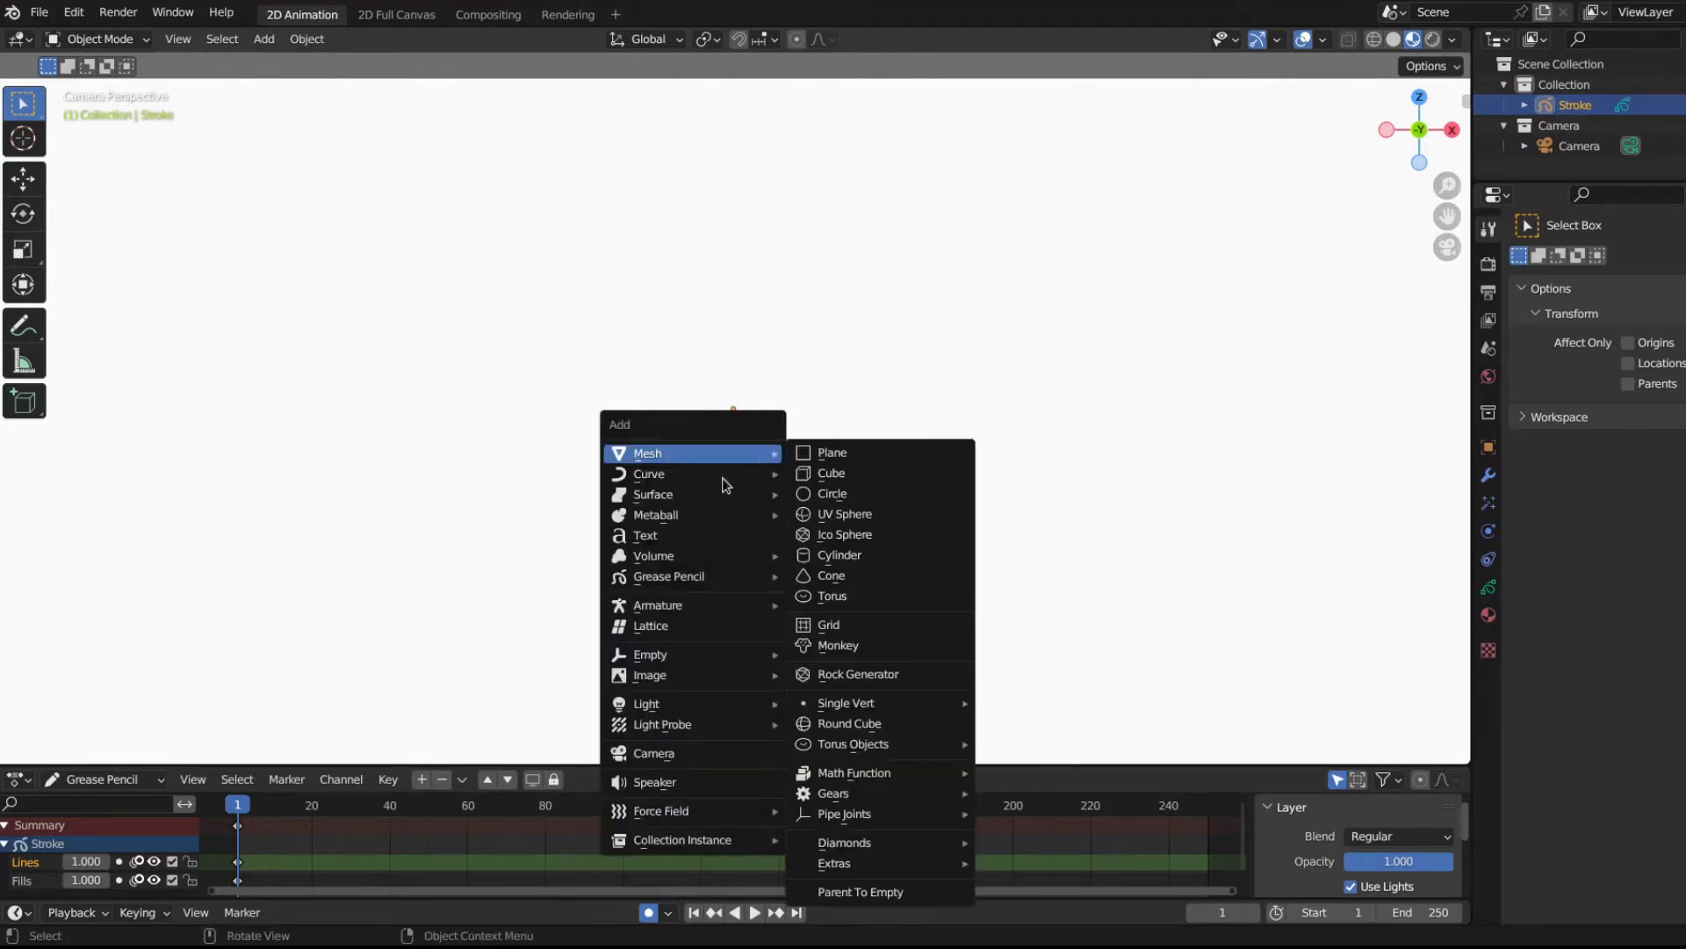
mouse_move(756, 674)
left_click(887, 694)
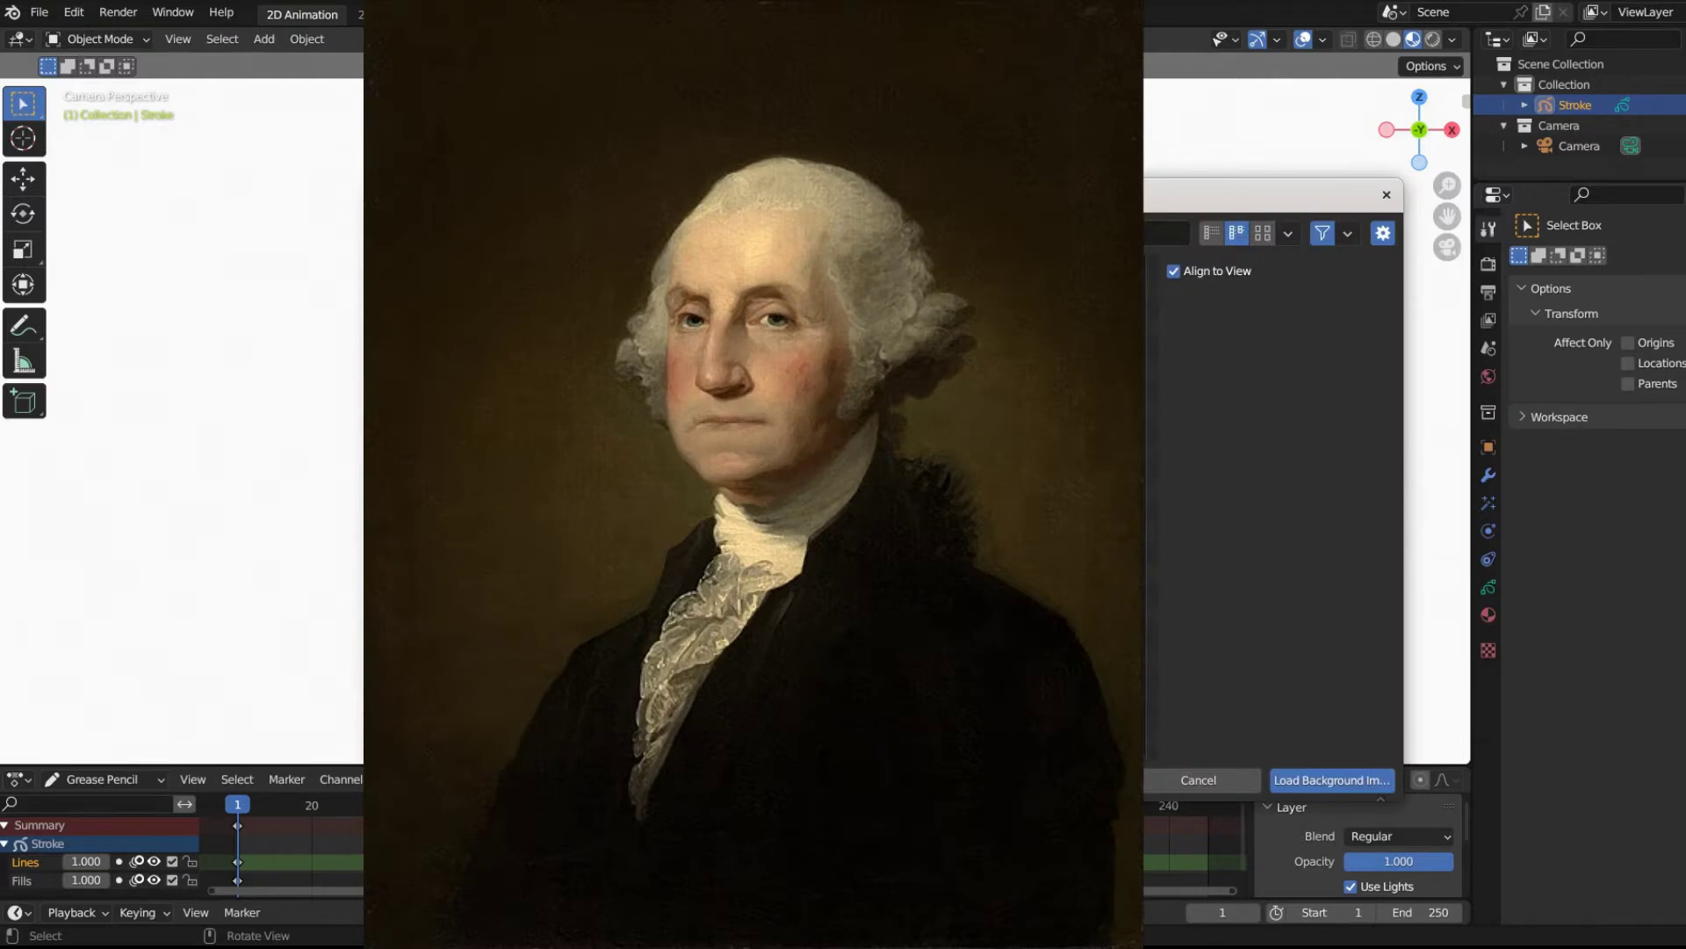
left_click(1330, 780)
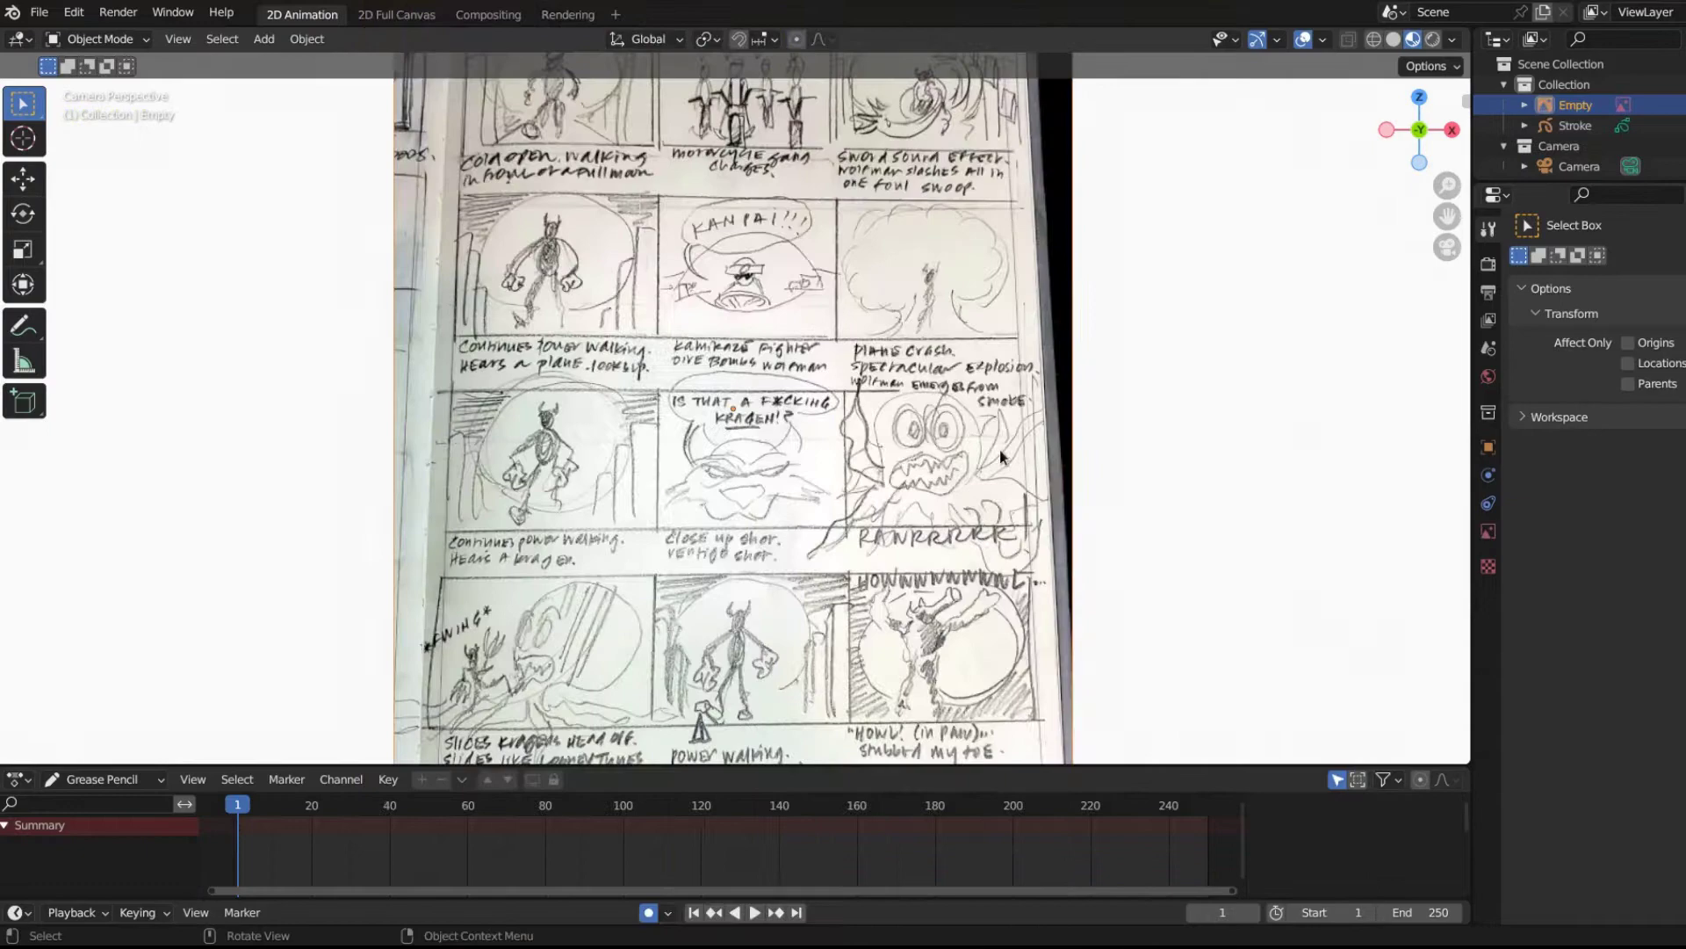
Frame the camera view and drag the timeline border down to enlarge the 3D view.
scroll(707, 421, "up", 4)
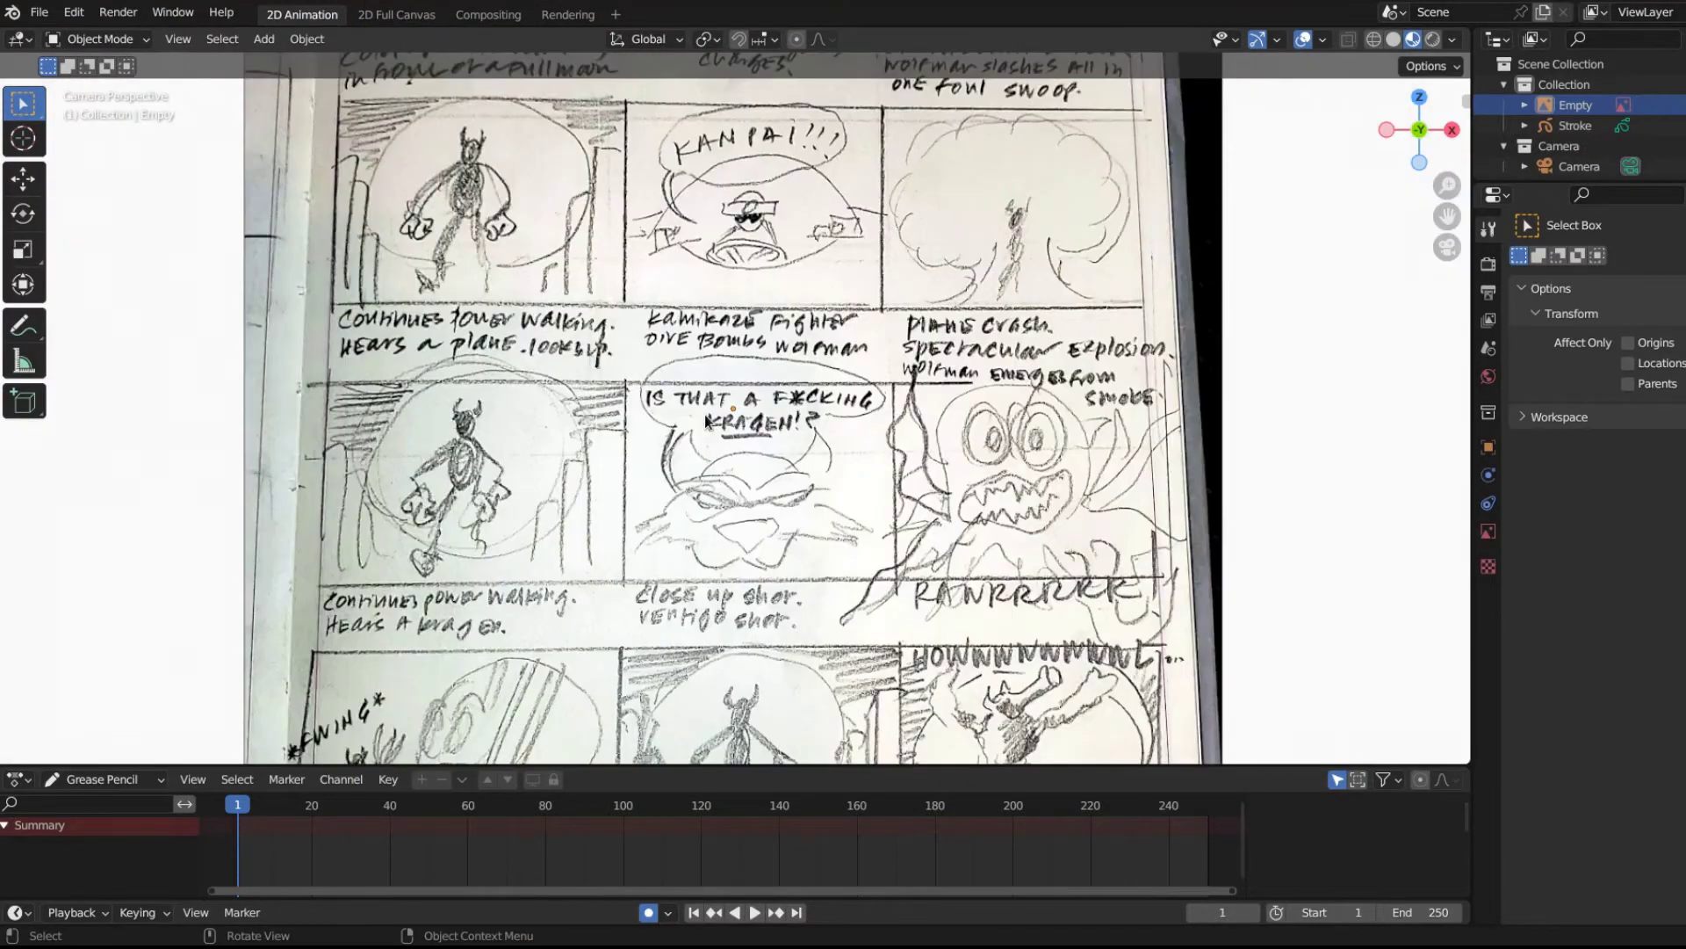
scroll(877, 123, "up", 5, "shift")
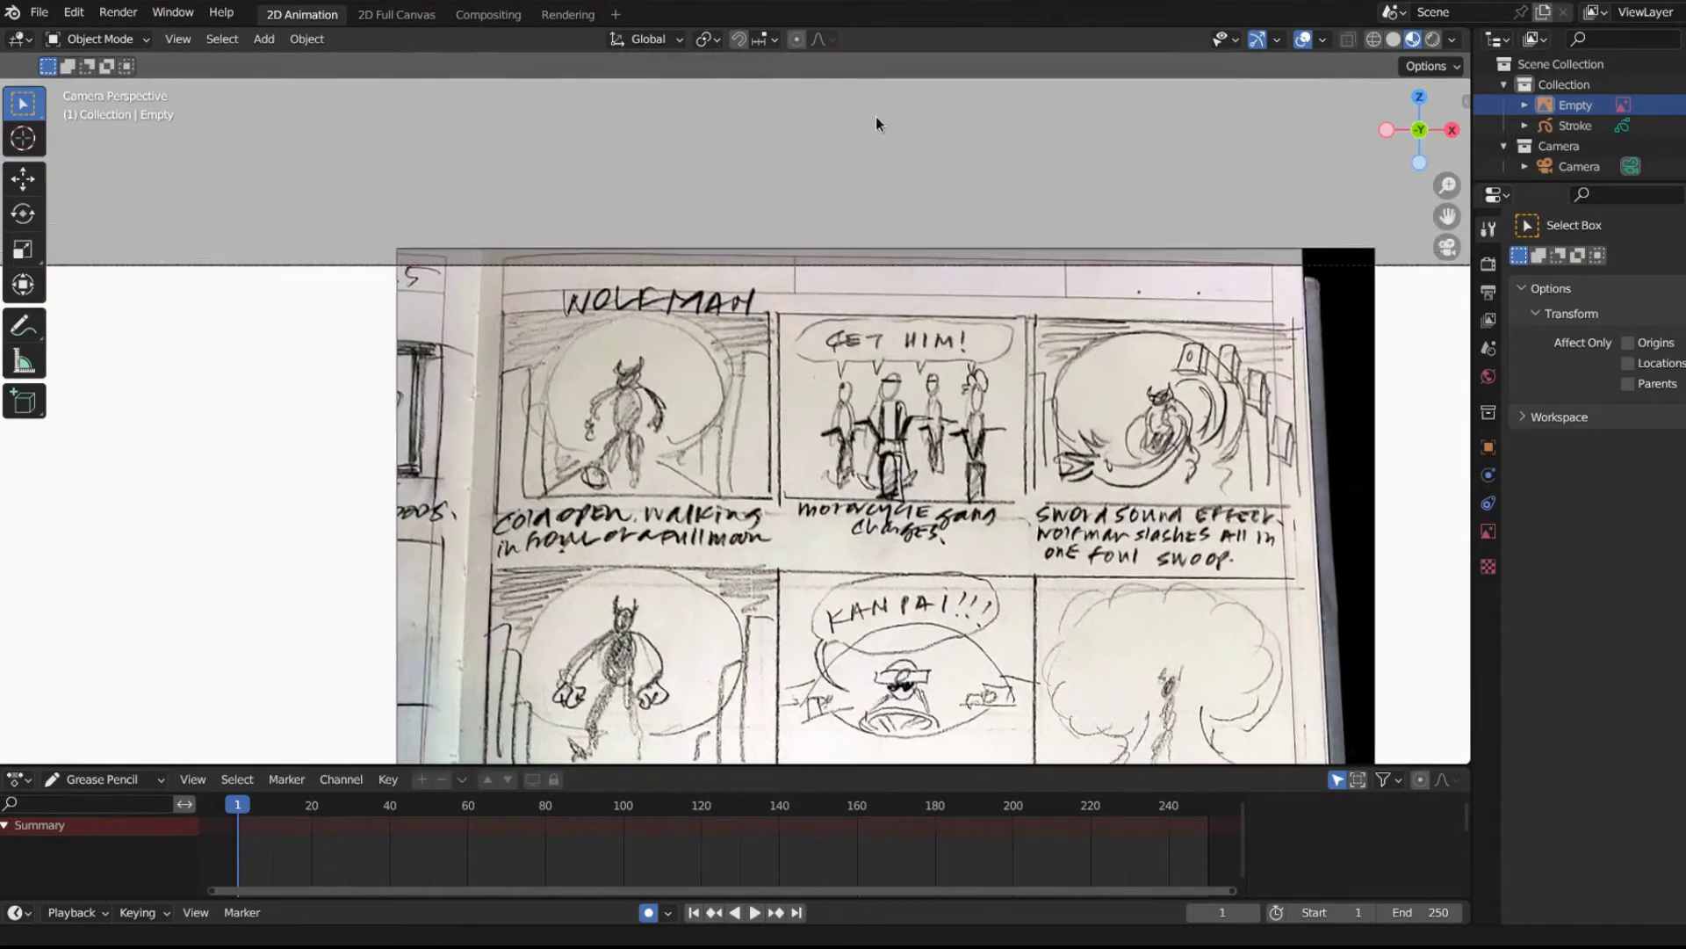
scroll(877, 123, "down", 1)
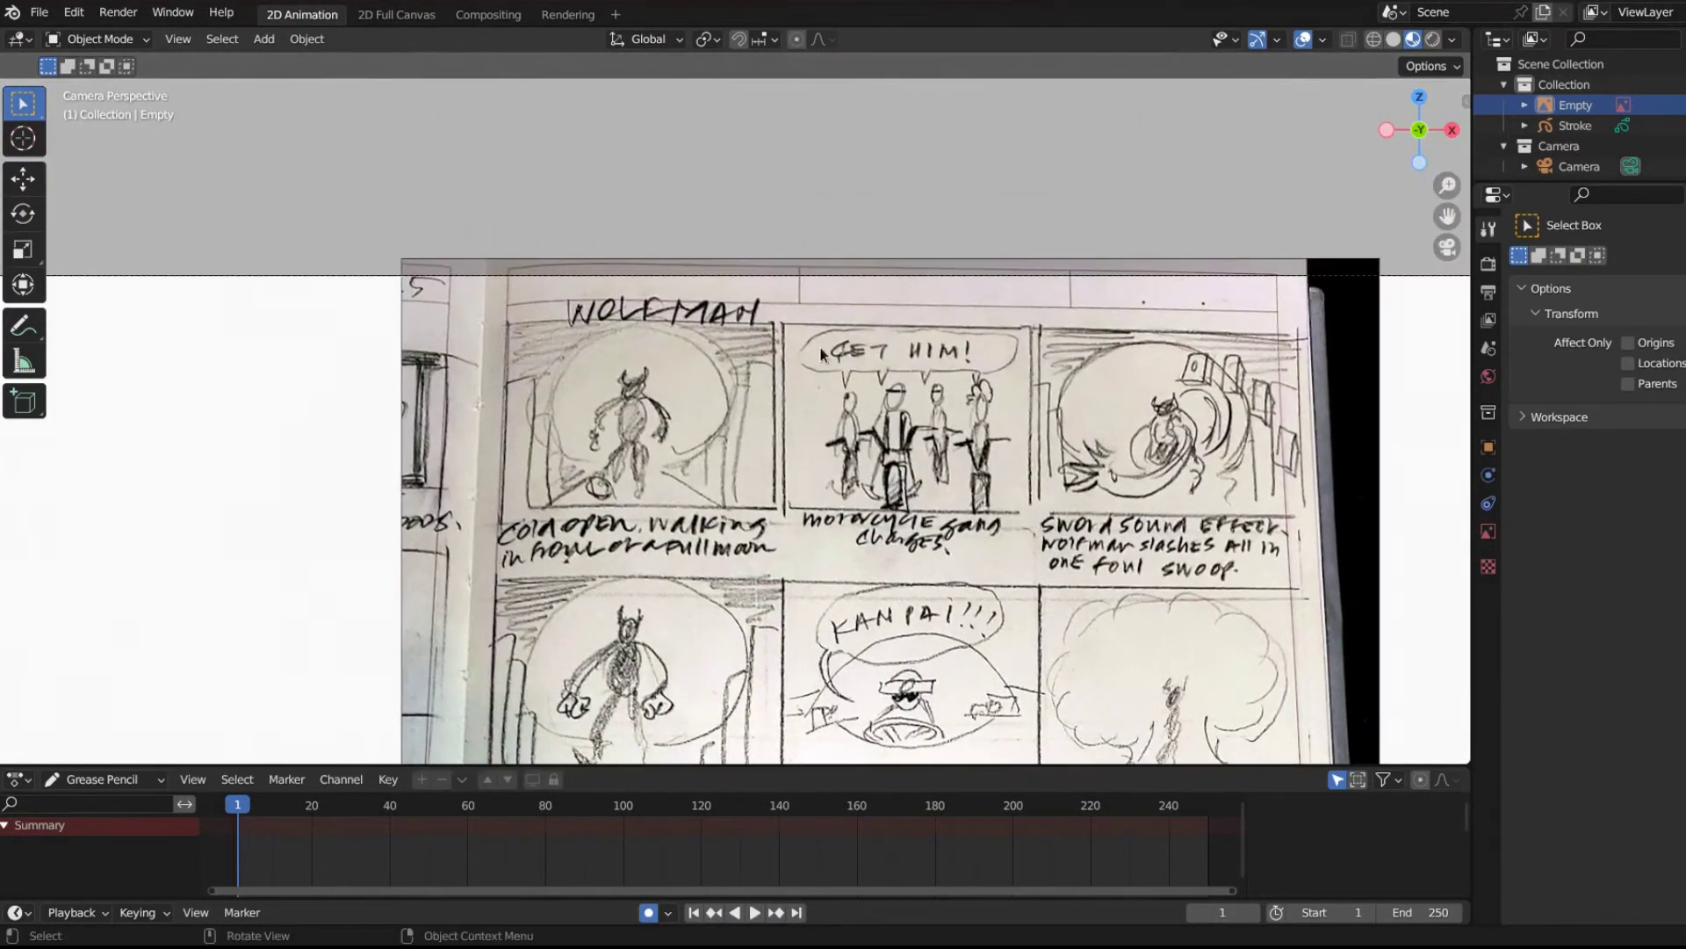
key("Home")
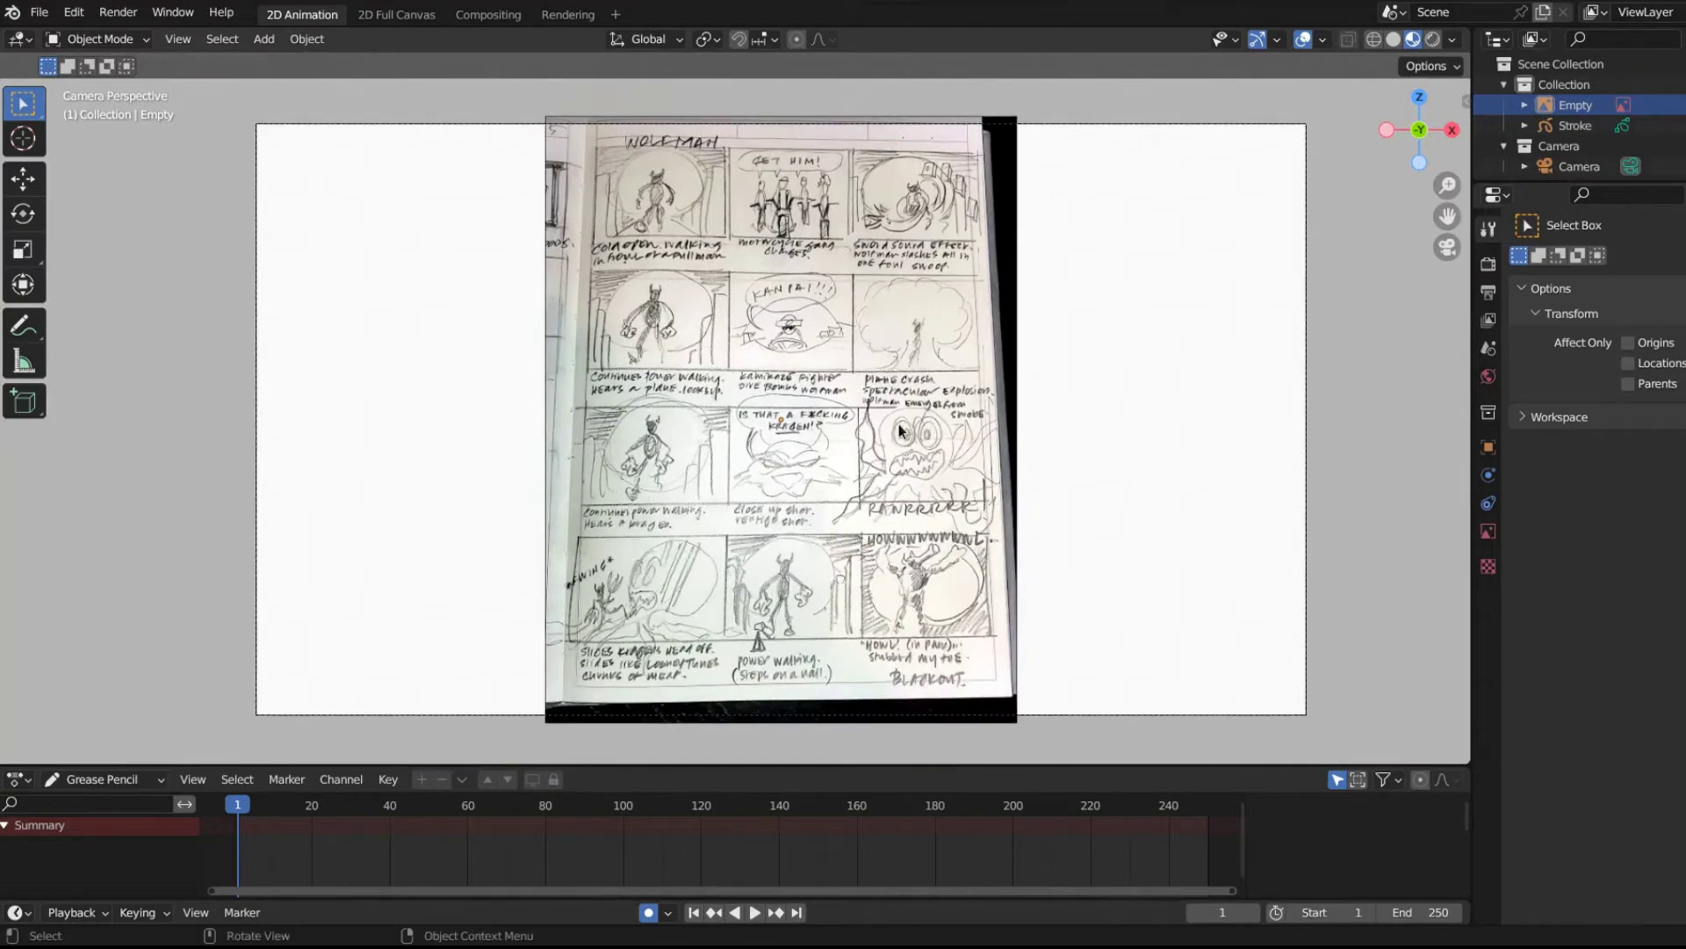
scroll(899, 430, "up", 2)
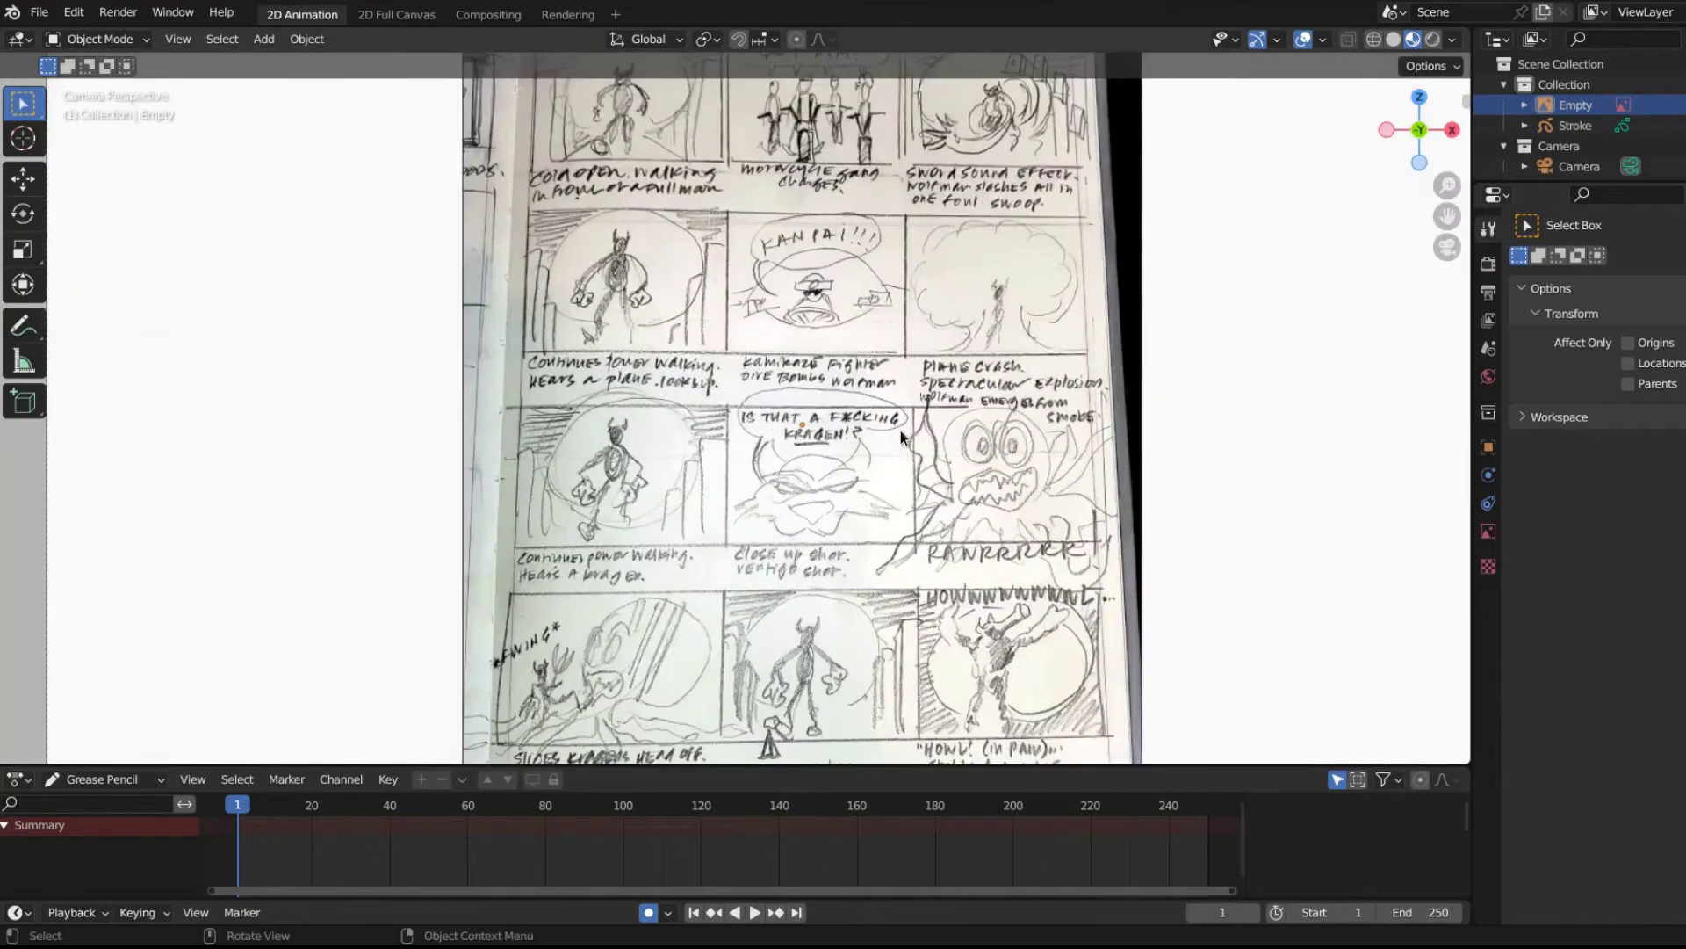
left_click_drag(809, 768, 813, 863)
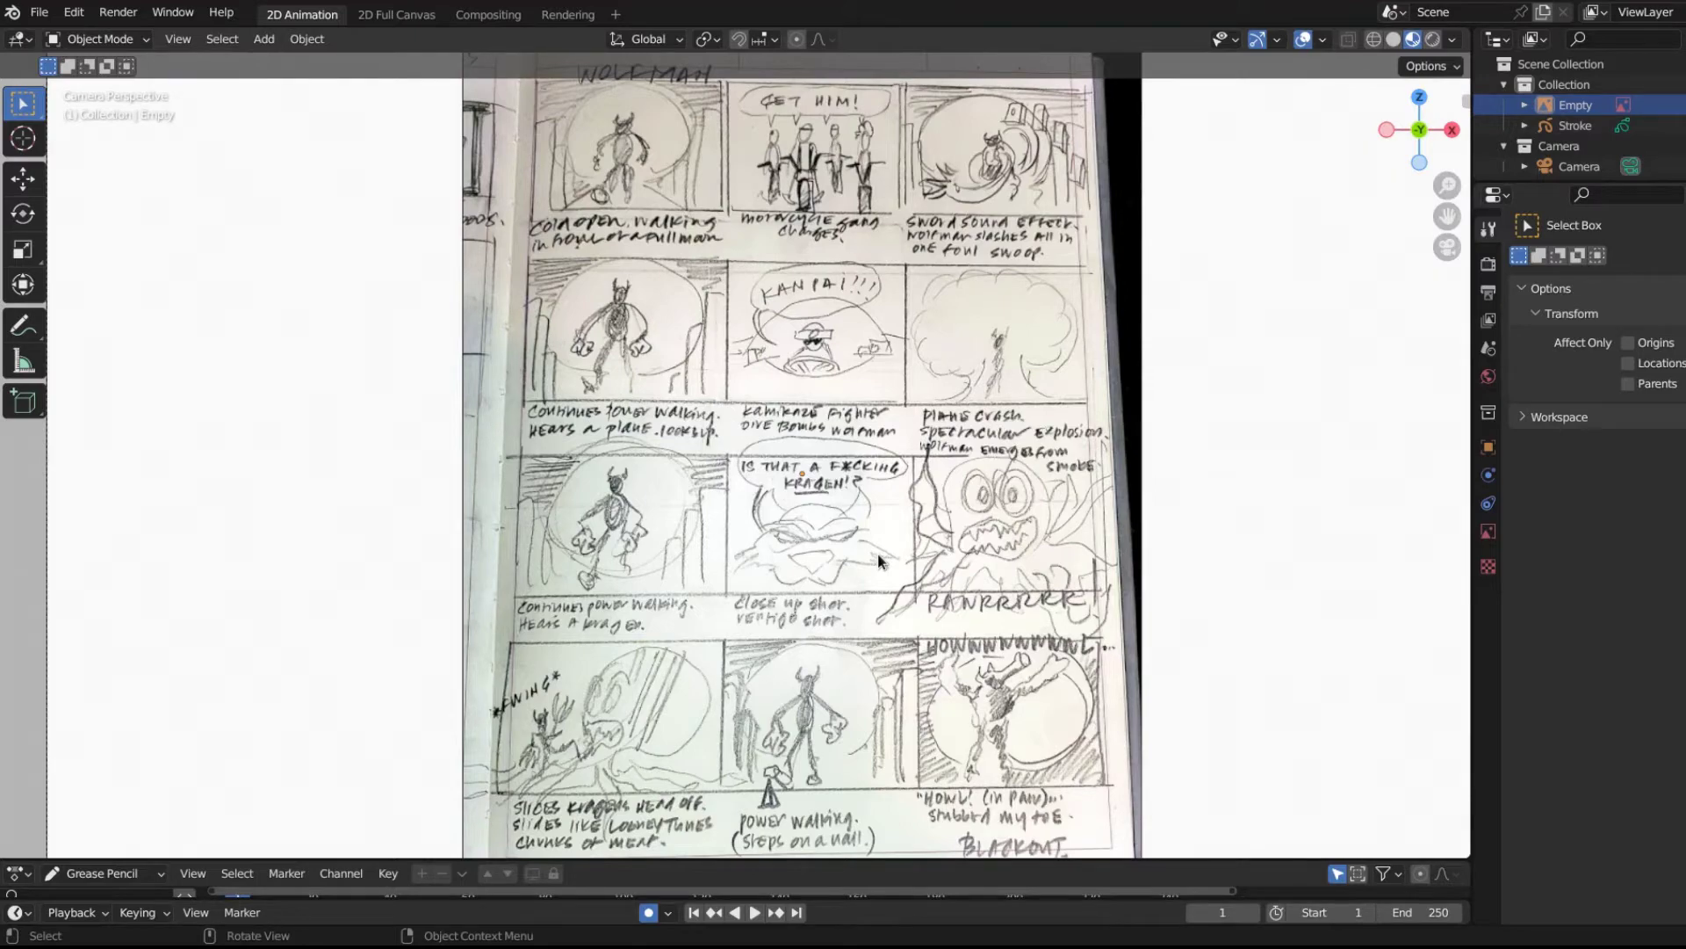
Pan and zoom across the storyboard page so all its panel rows fit in the camera frame.
middle_click_drag(743, 416, 790, 312, "shift")
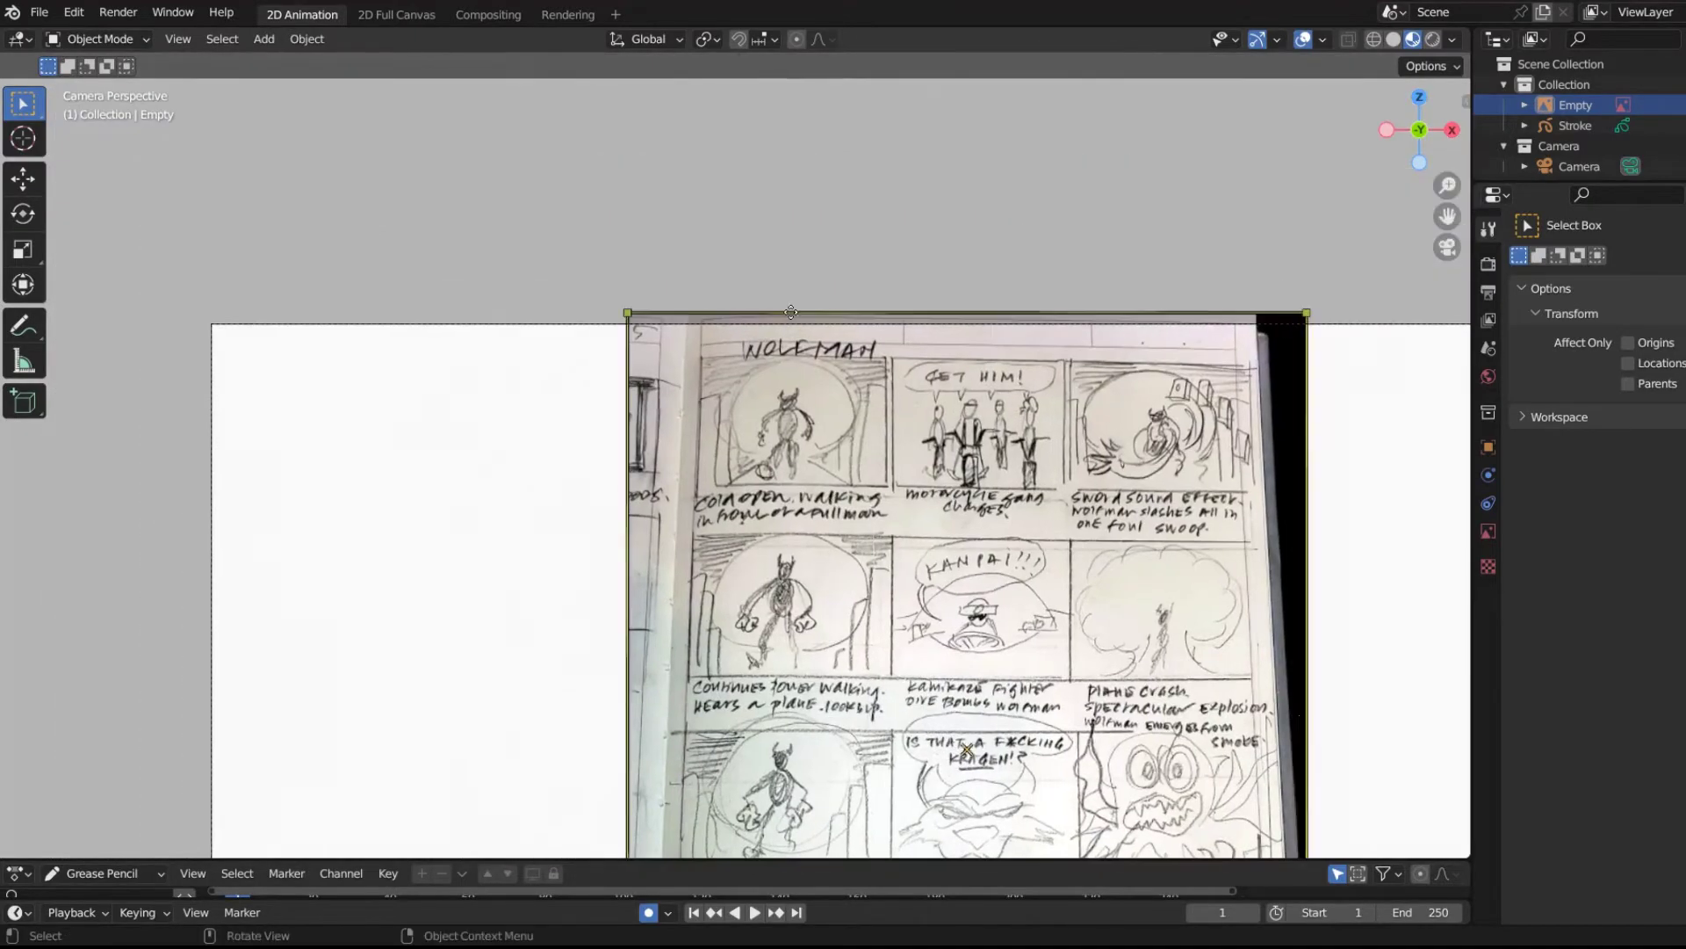
scroll(829, 487, "up", 4)
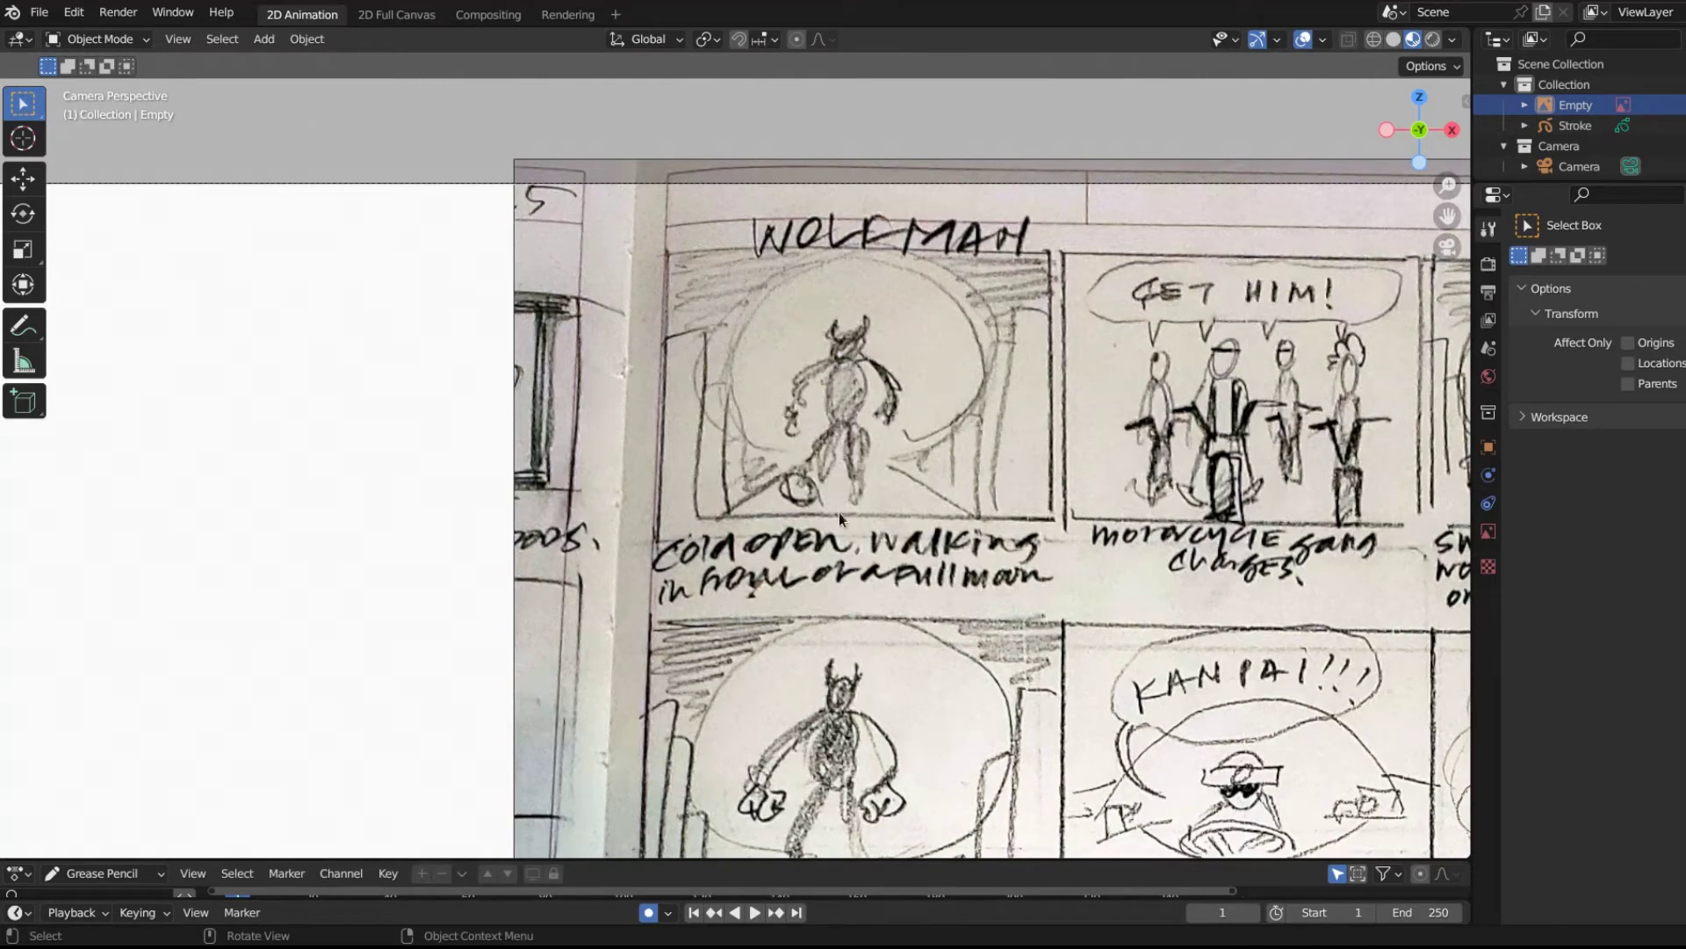
scroll(878, 527, "down", 3)
middle_click_drag(989, 545, 977, 646, "shift")
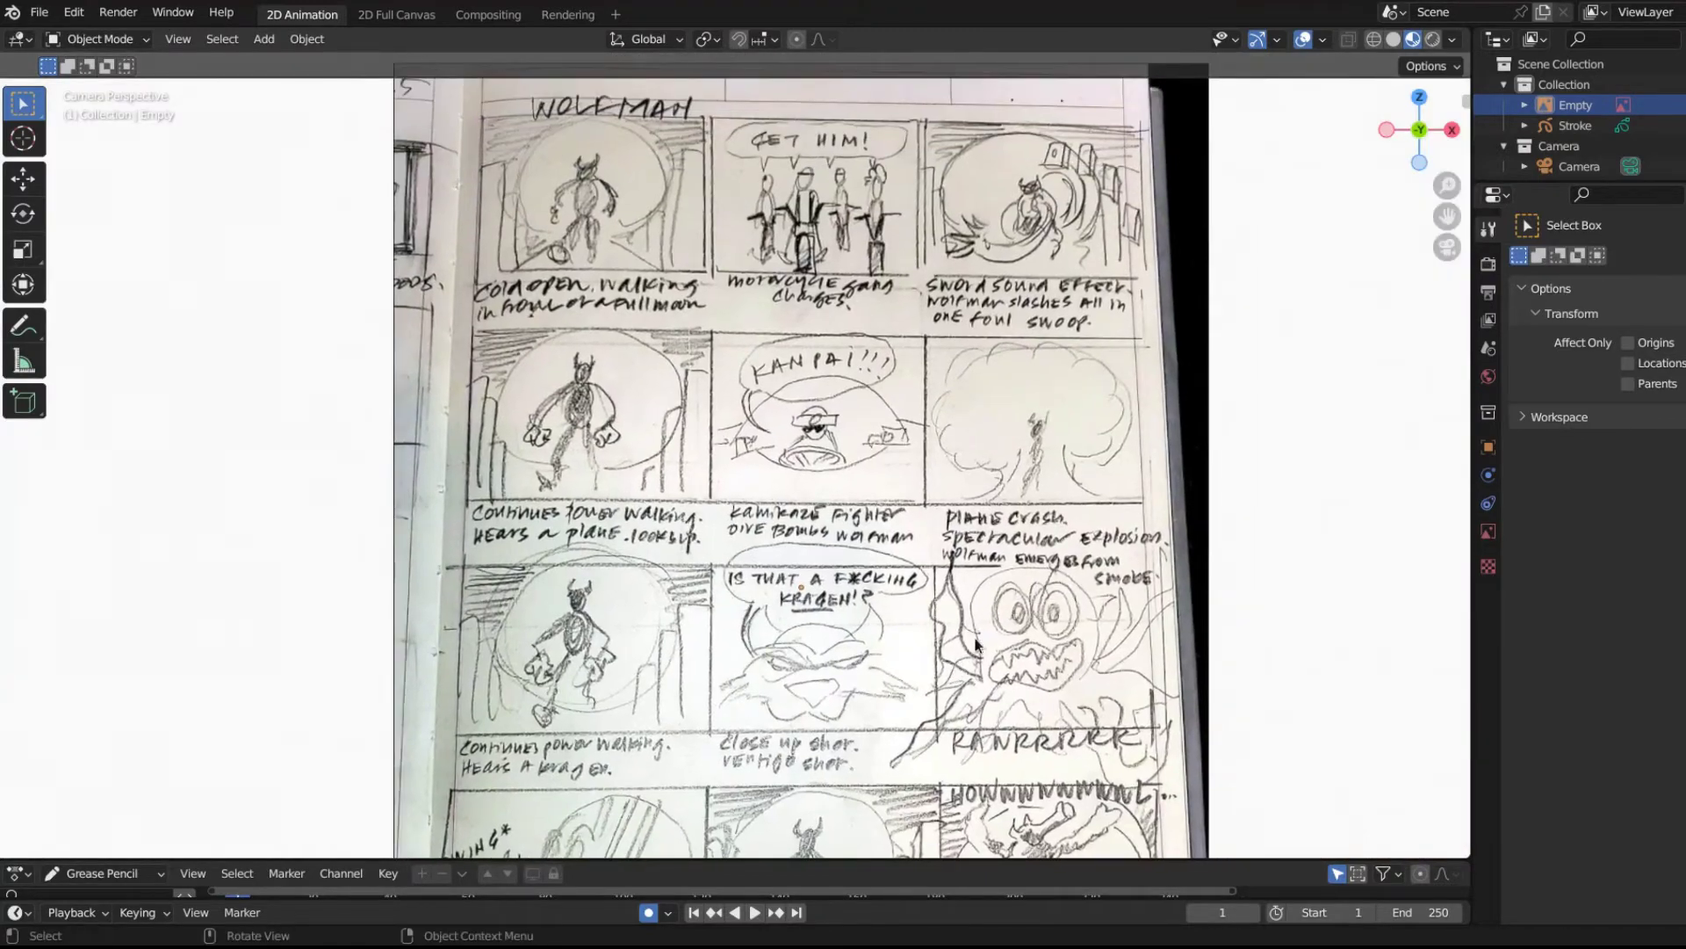
scroll(977, 646, "down", 2)
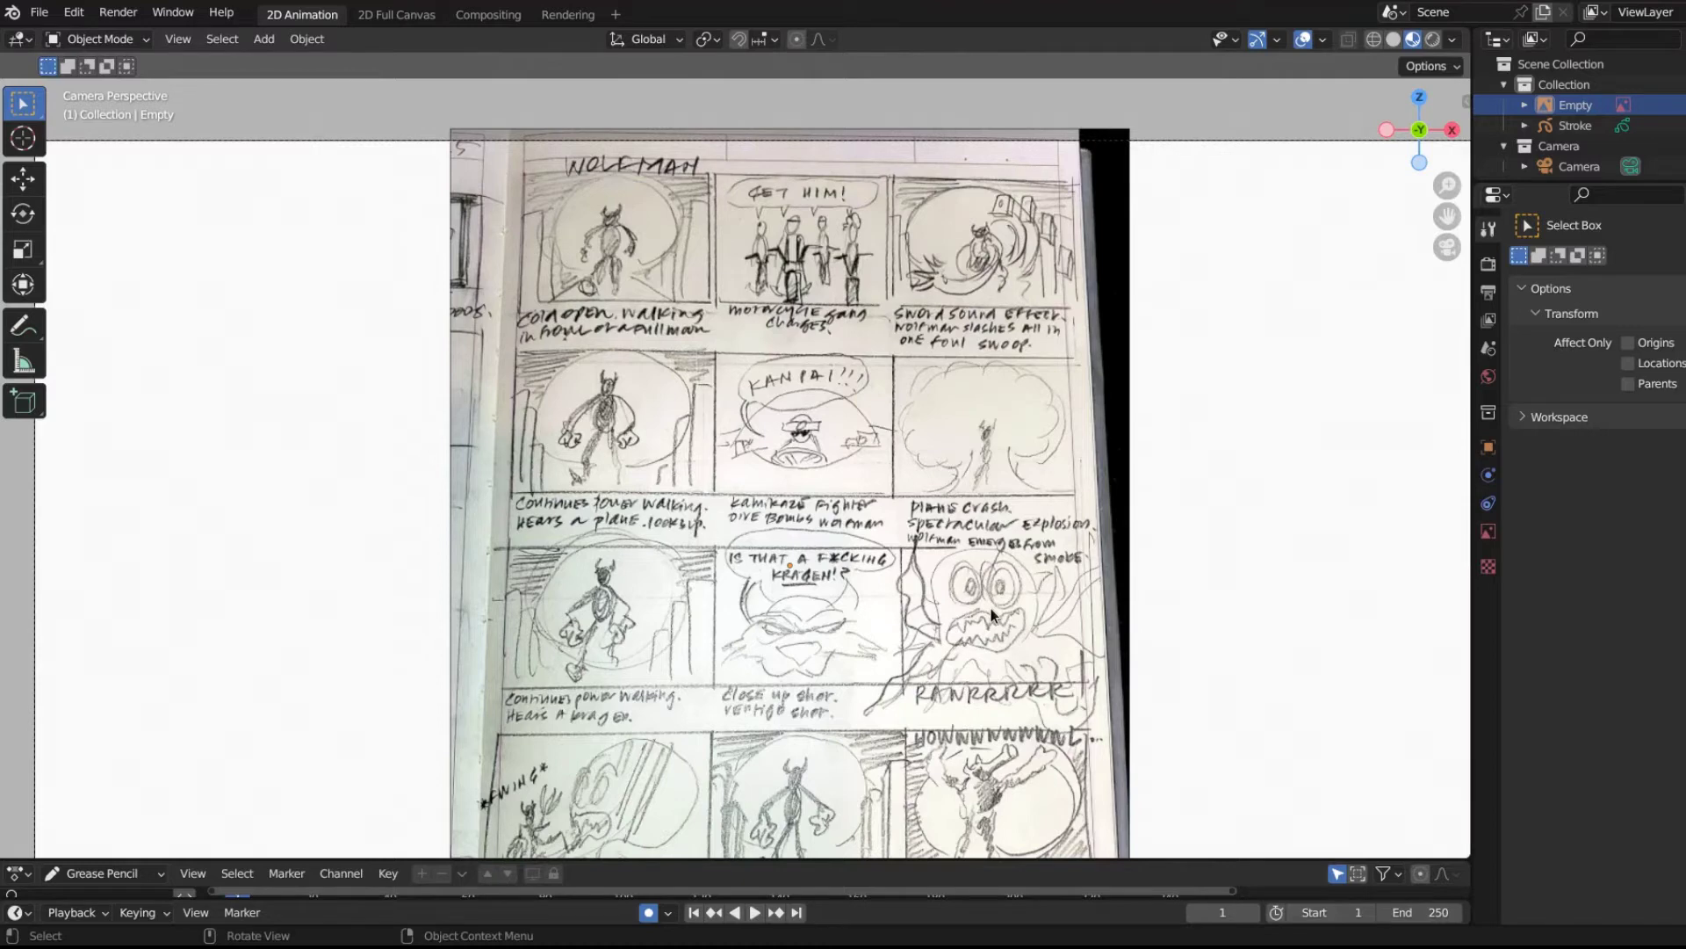
scroll(990, 608, "down", 3)
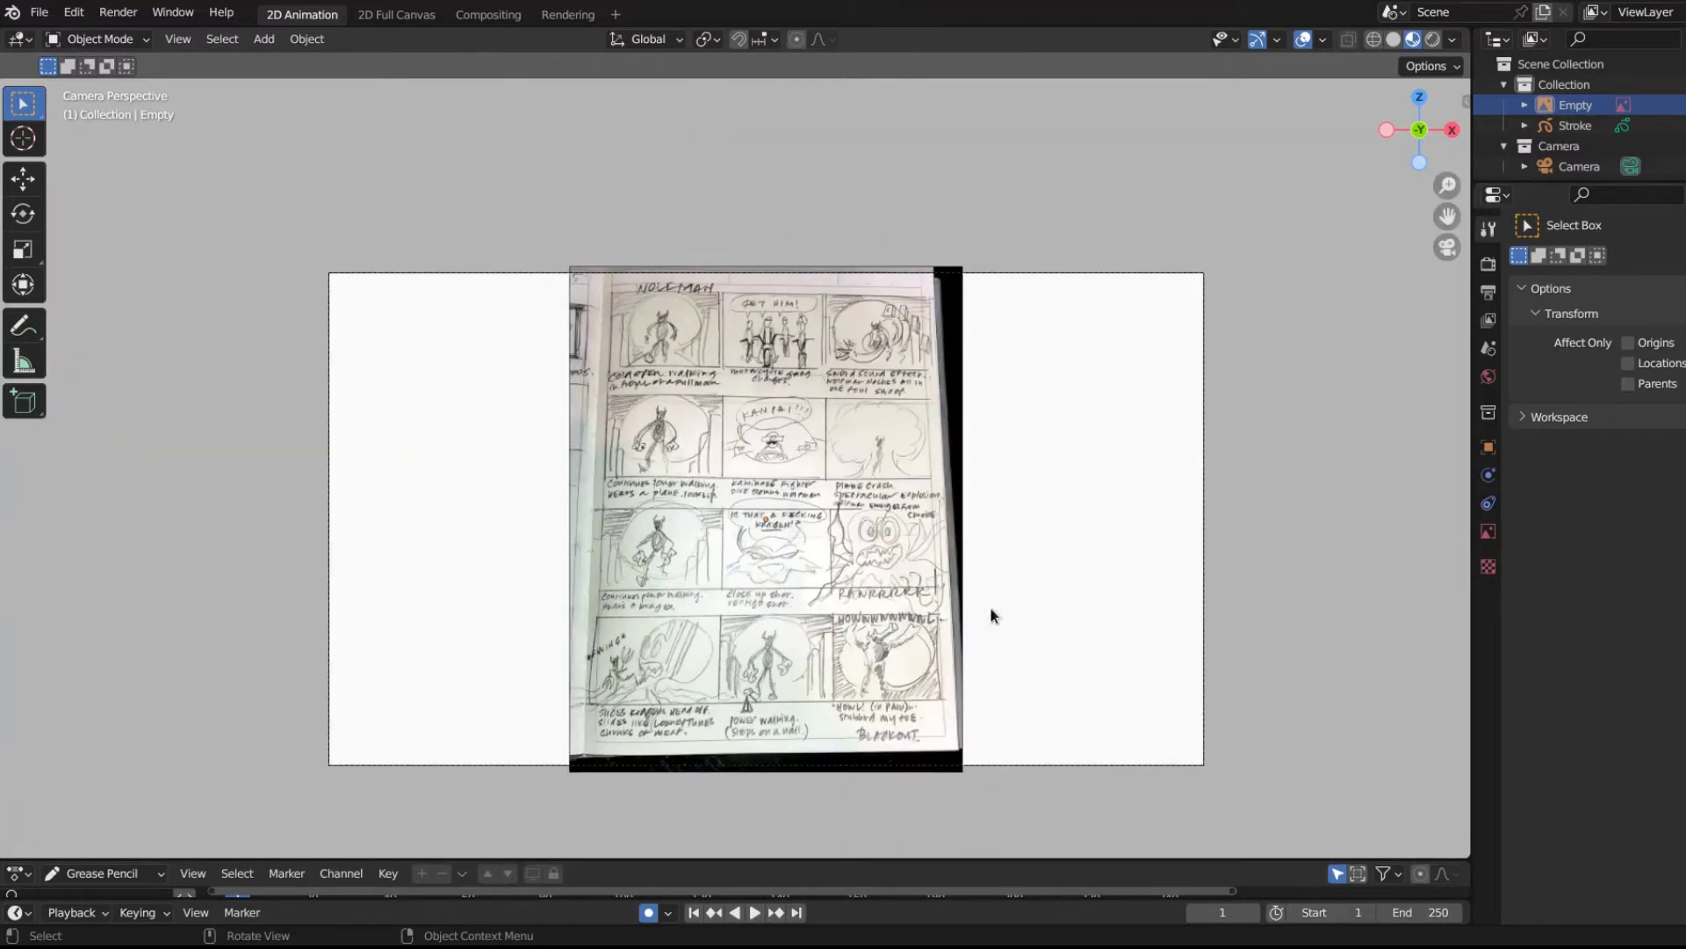
scroll(1042, 603, "up", 2)
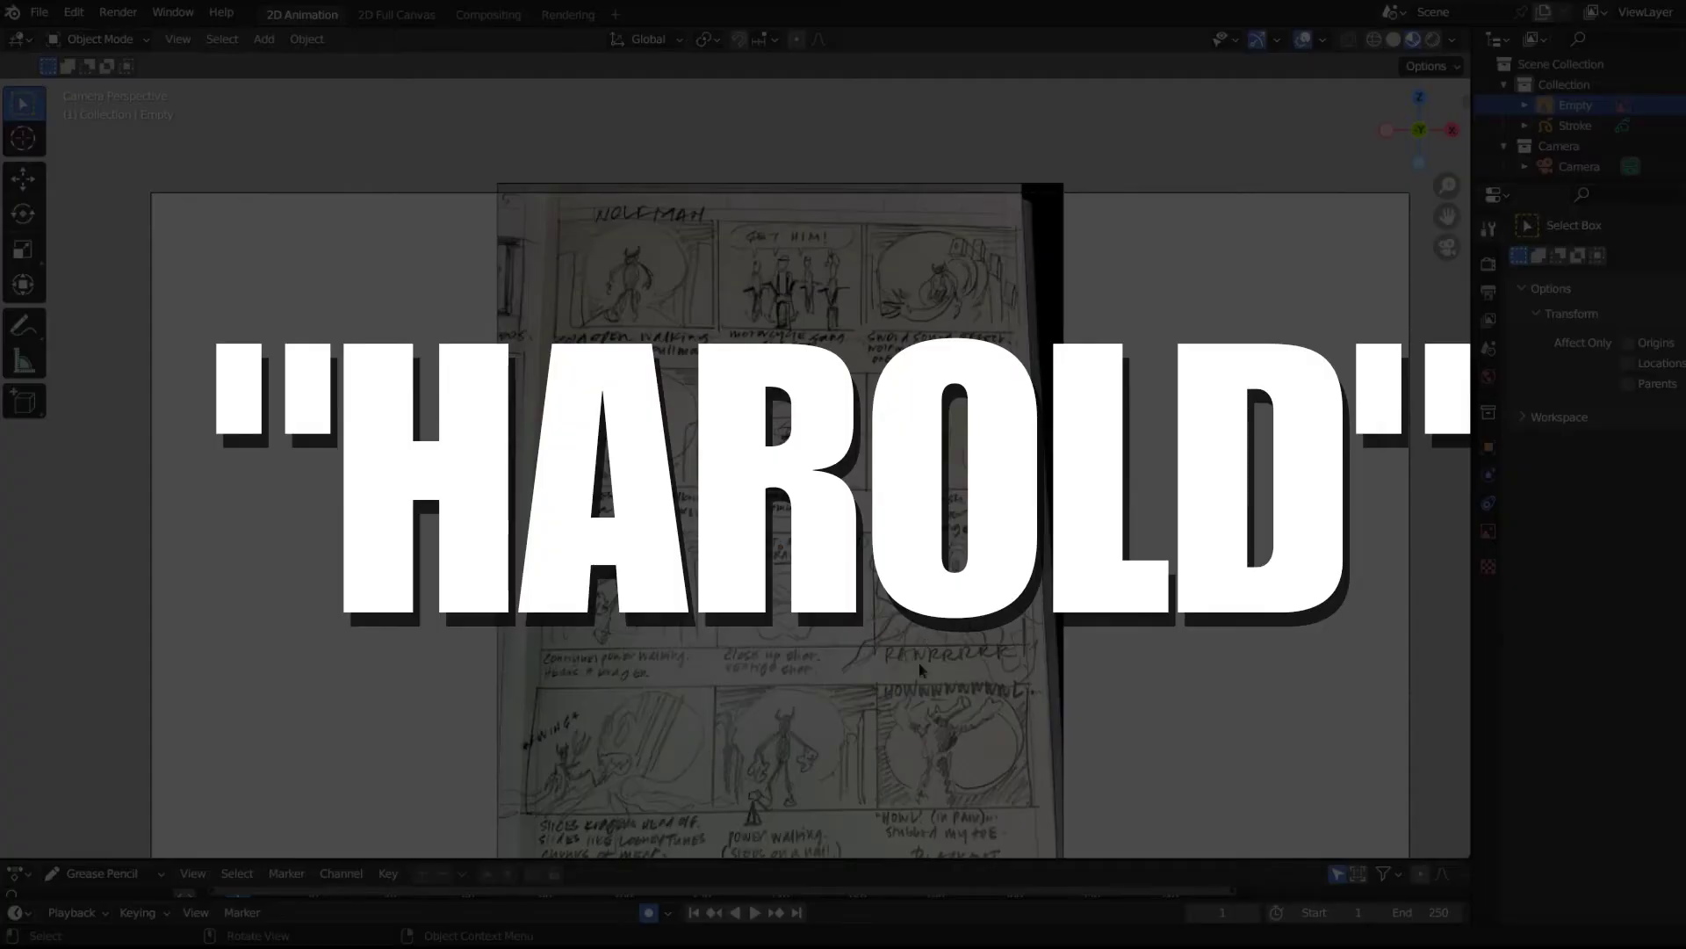
scroll(906, 631, "up", 2)
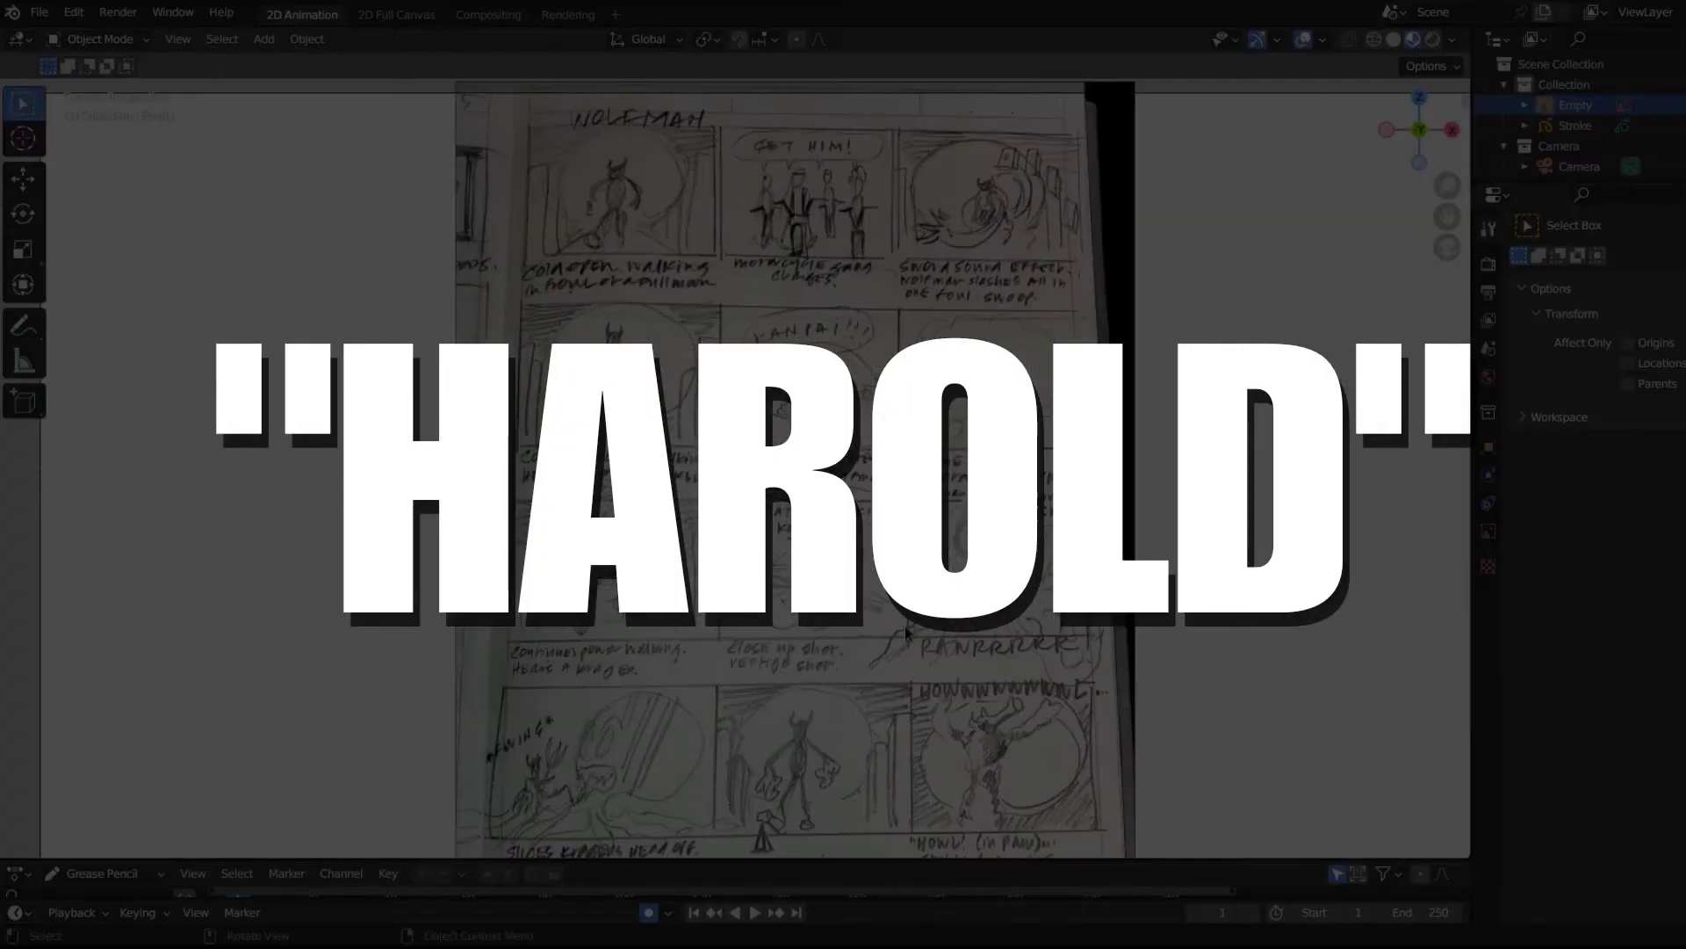
scroll(907, 630, "down", 1)
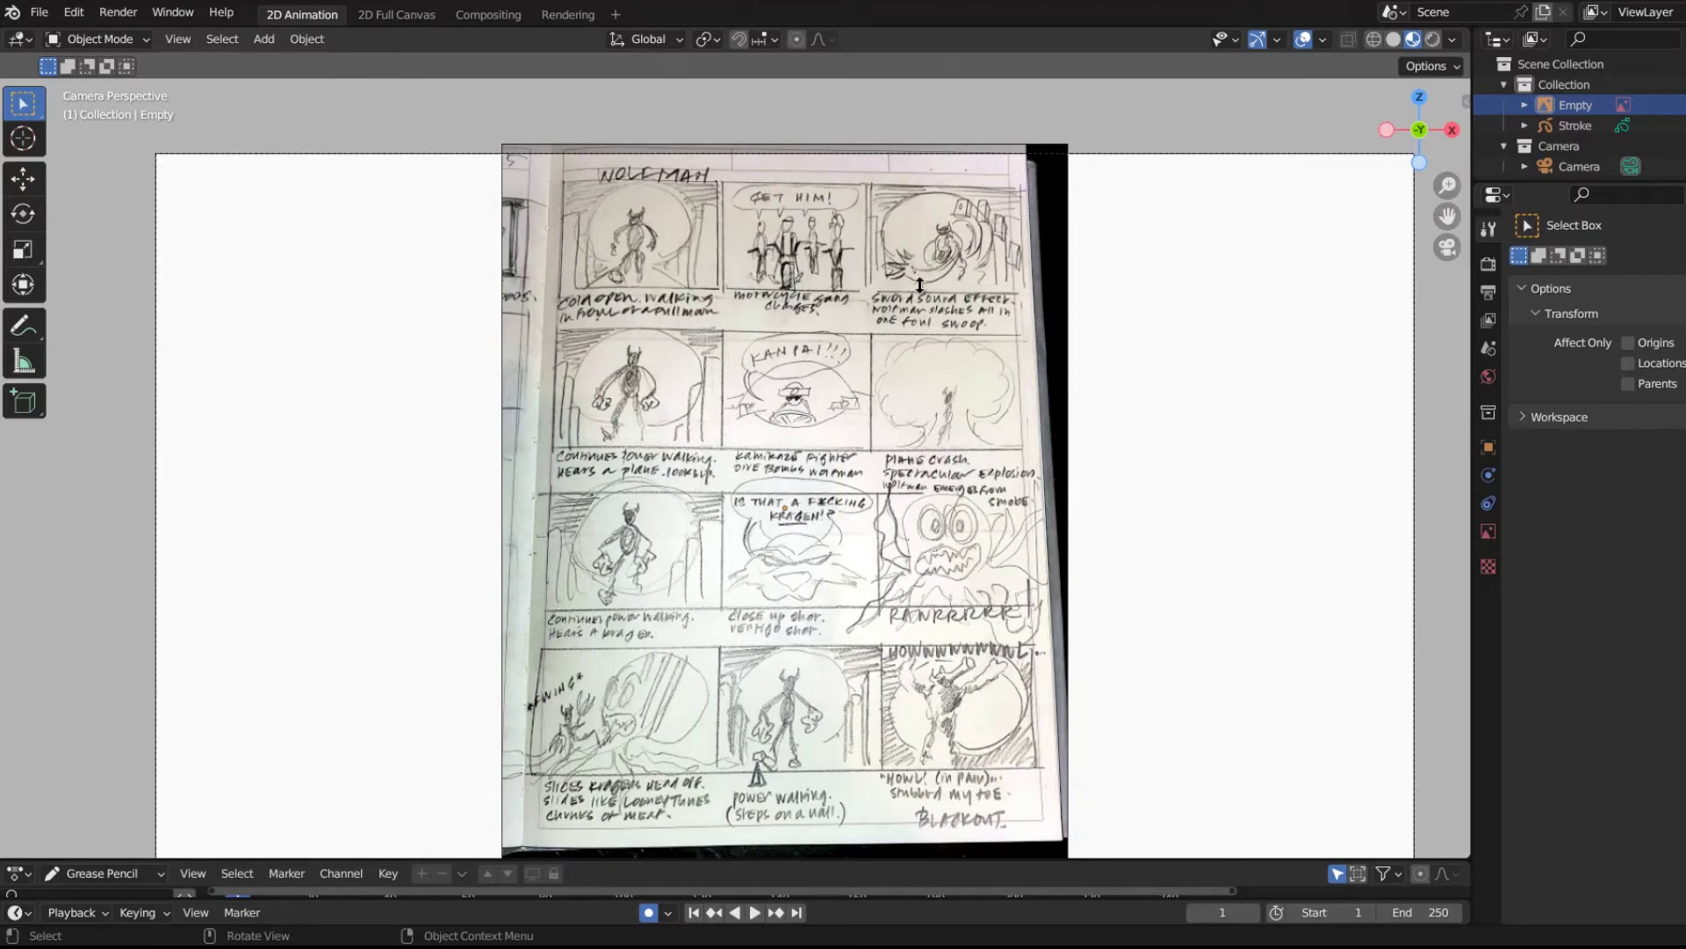
scroll(1048, 365, "up", 5)
scroll(1049, 364, "up", 5, "shift")
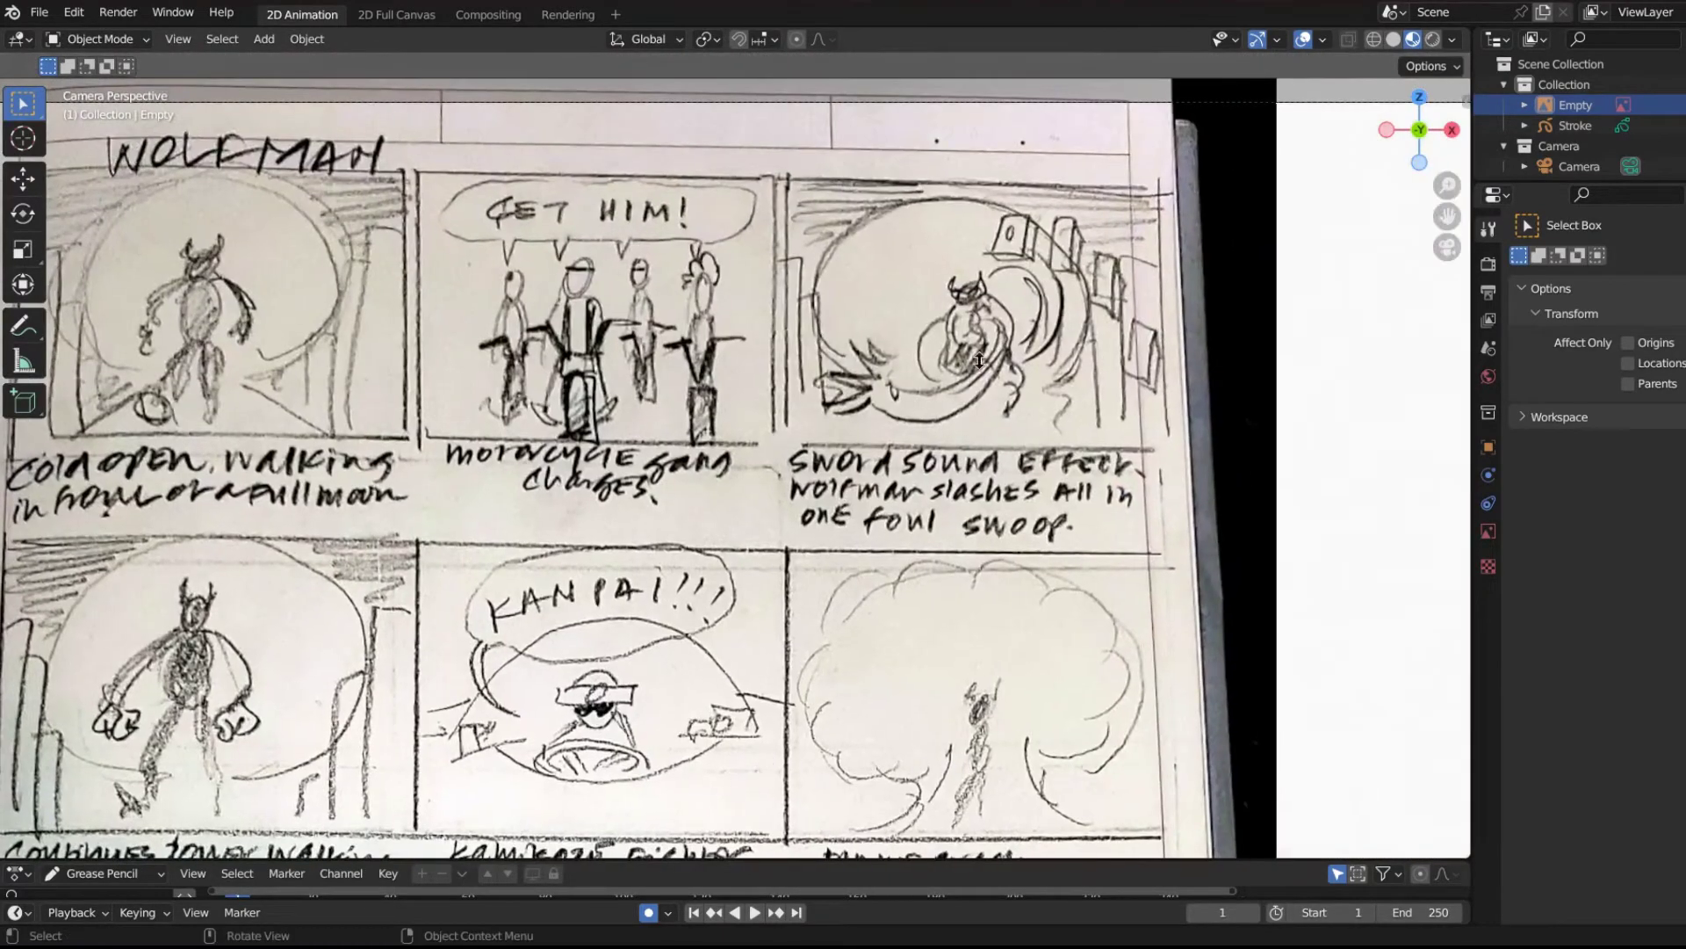
scroll(564, 564, "down", 5)
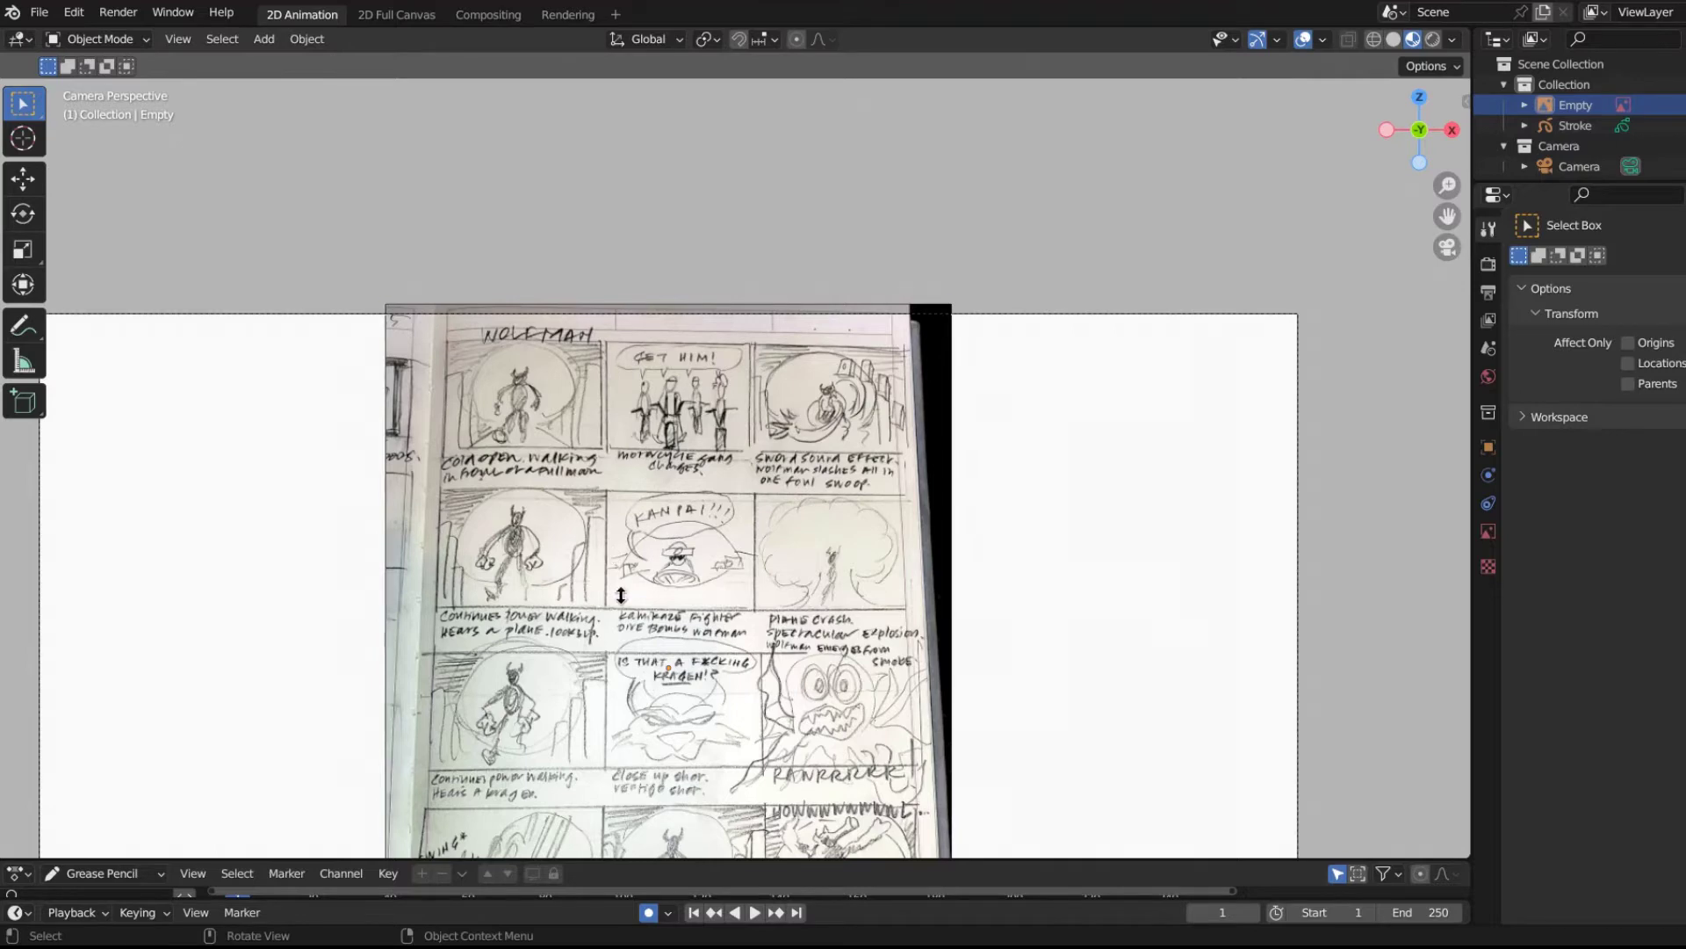
scroll(645, 554, "up", 3)
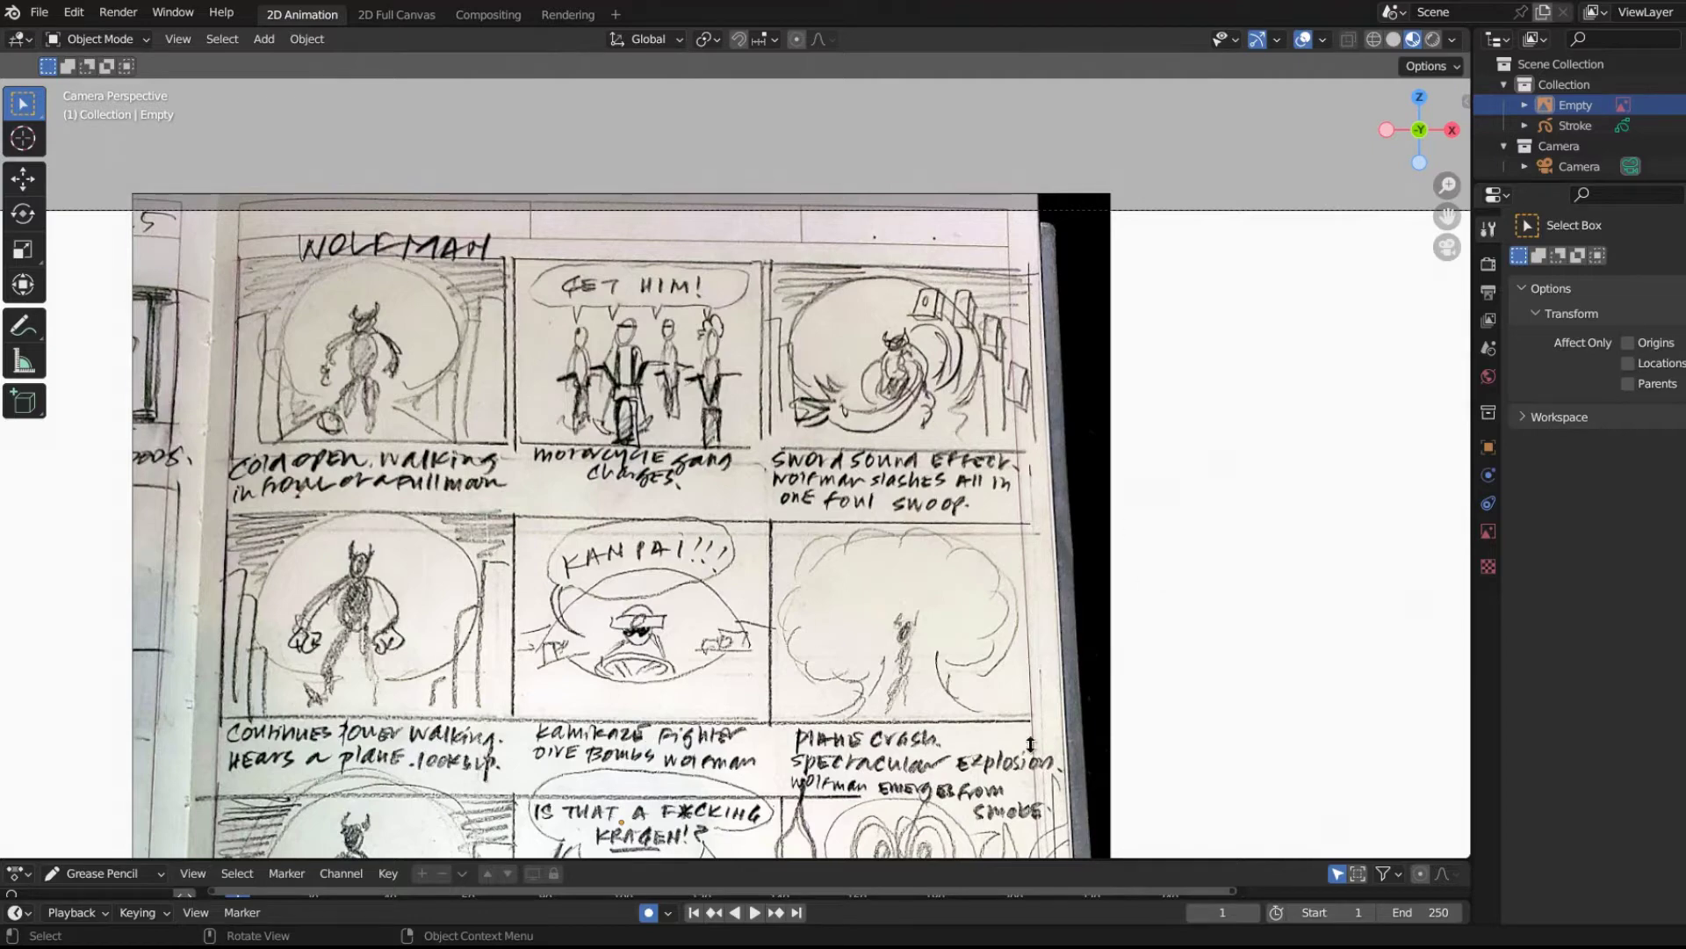
scroll(943, 614, "up", 2)
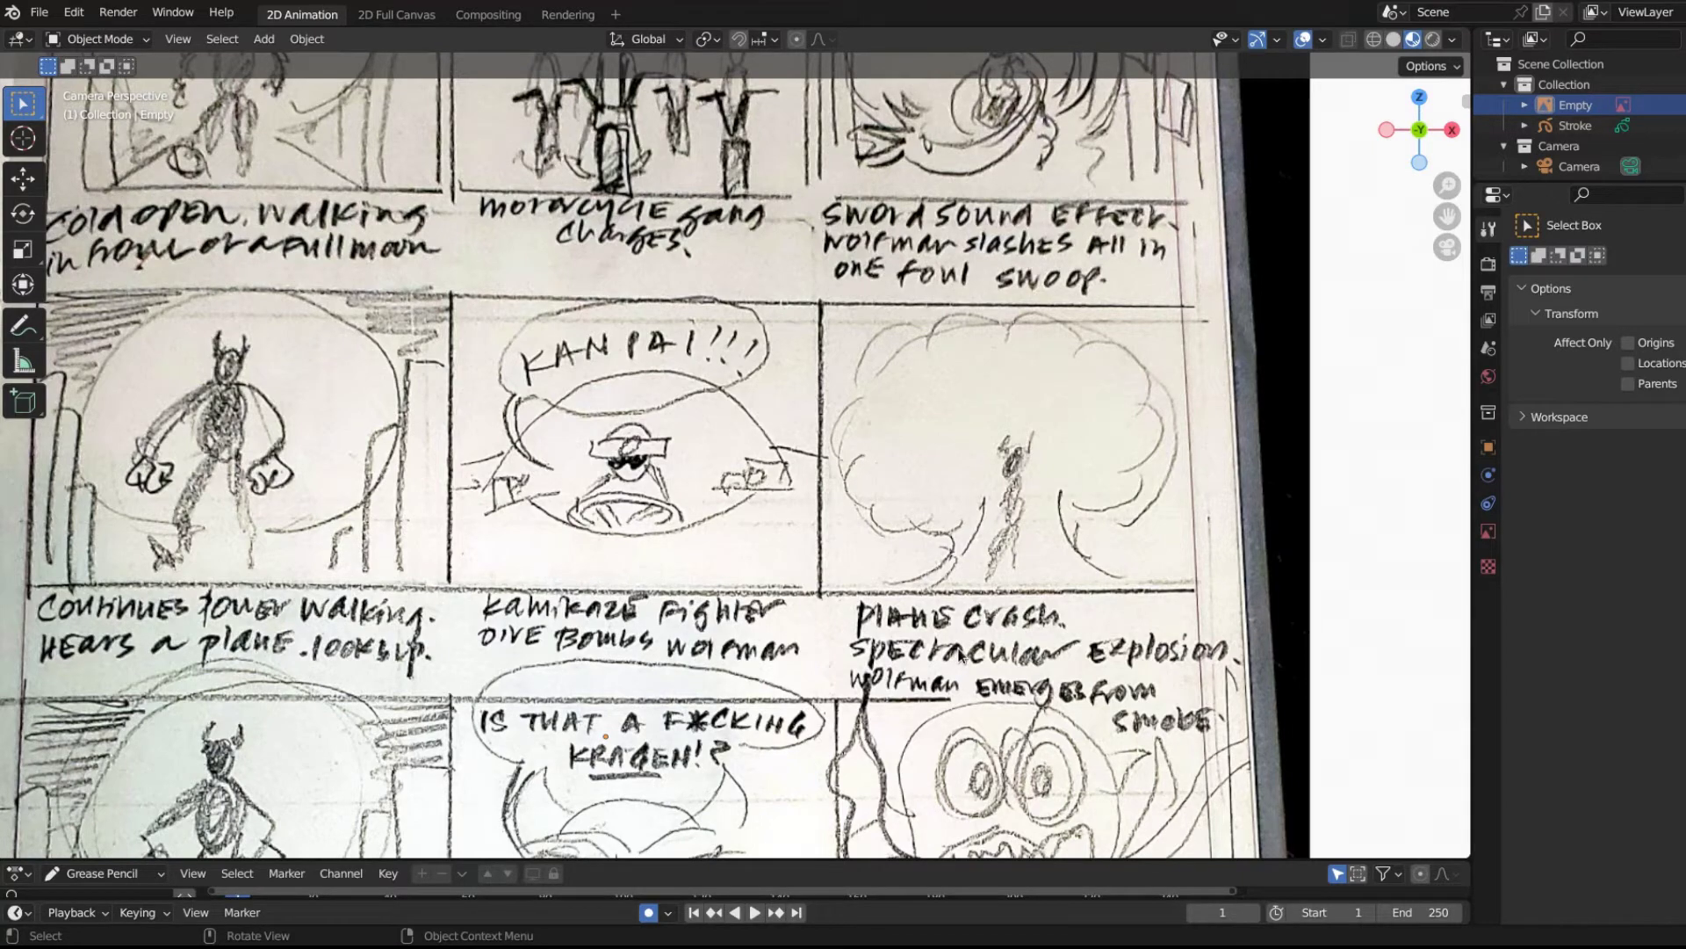
scroll(957, 656, "down", 1)
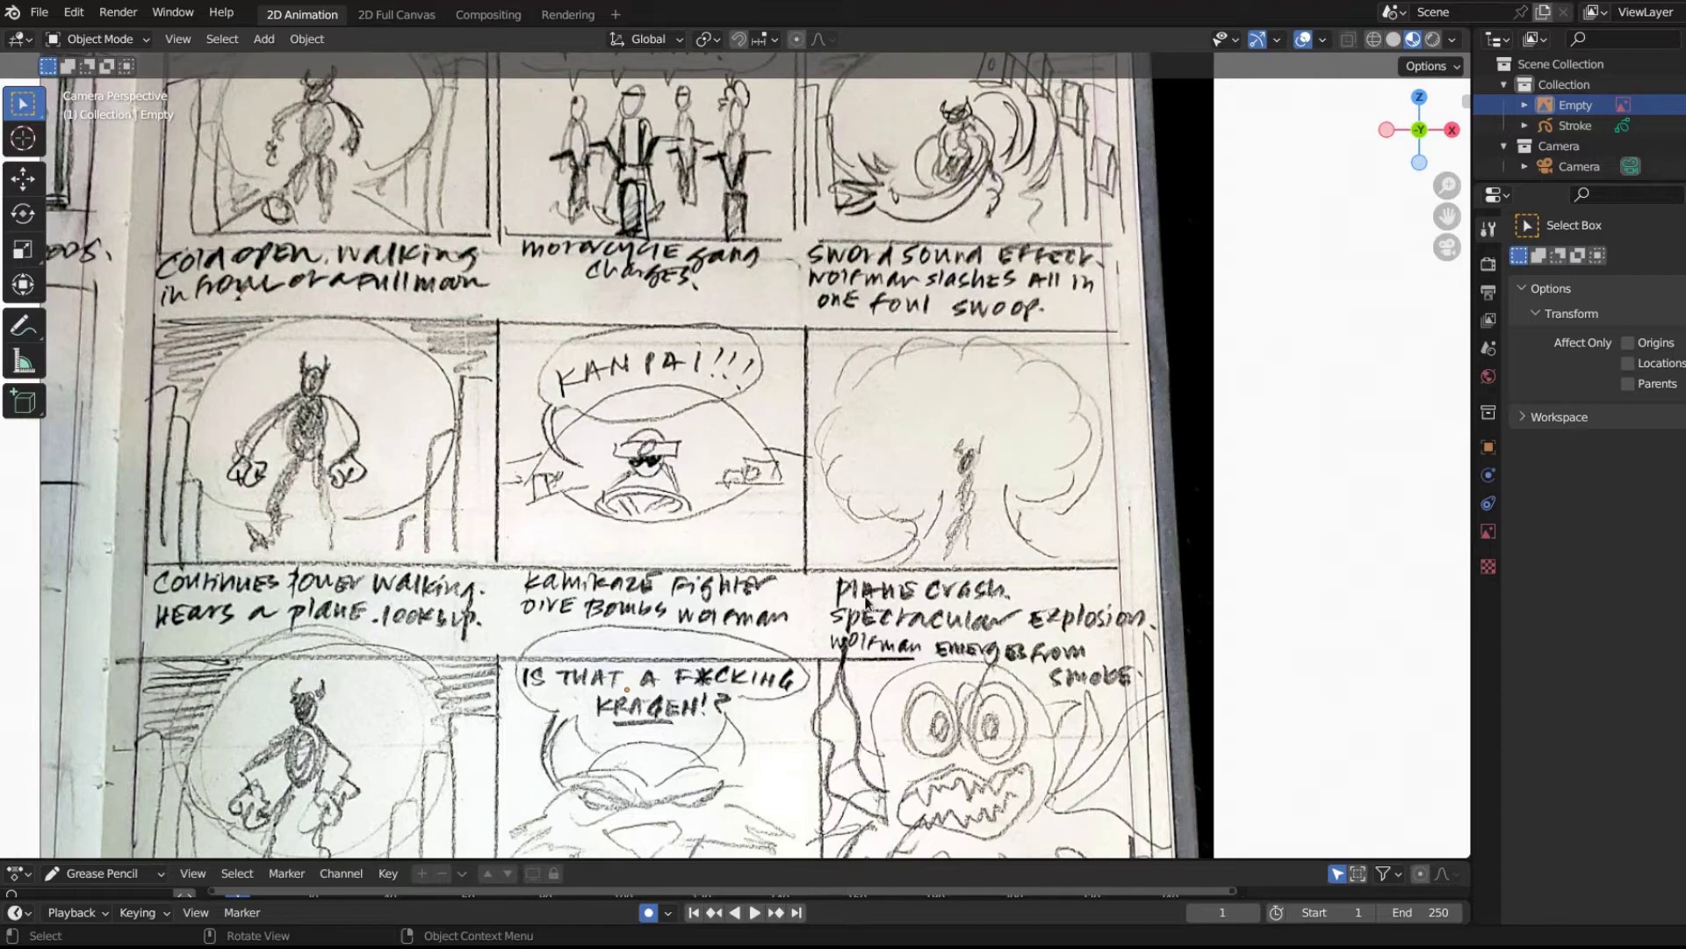
scroll(931, 614, "up", 1)
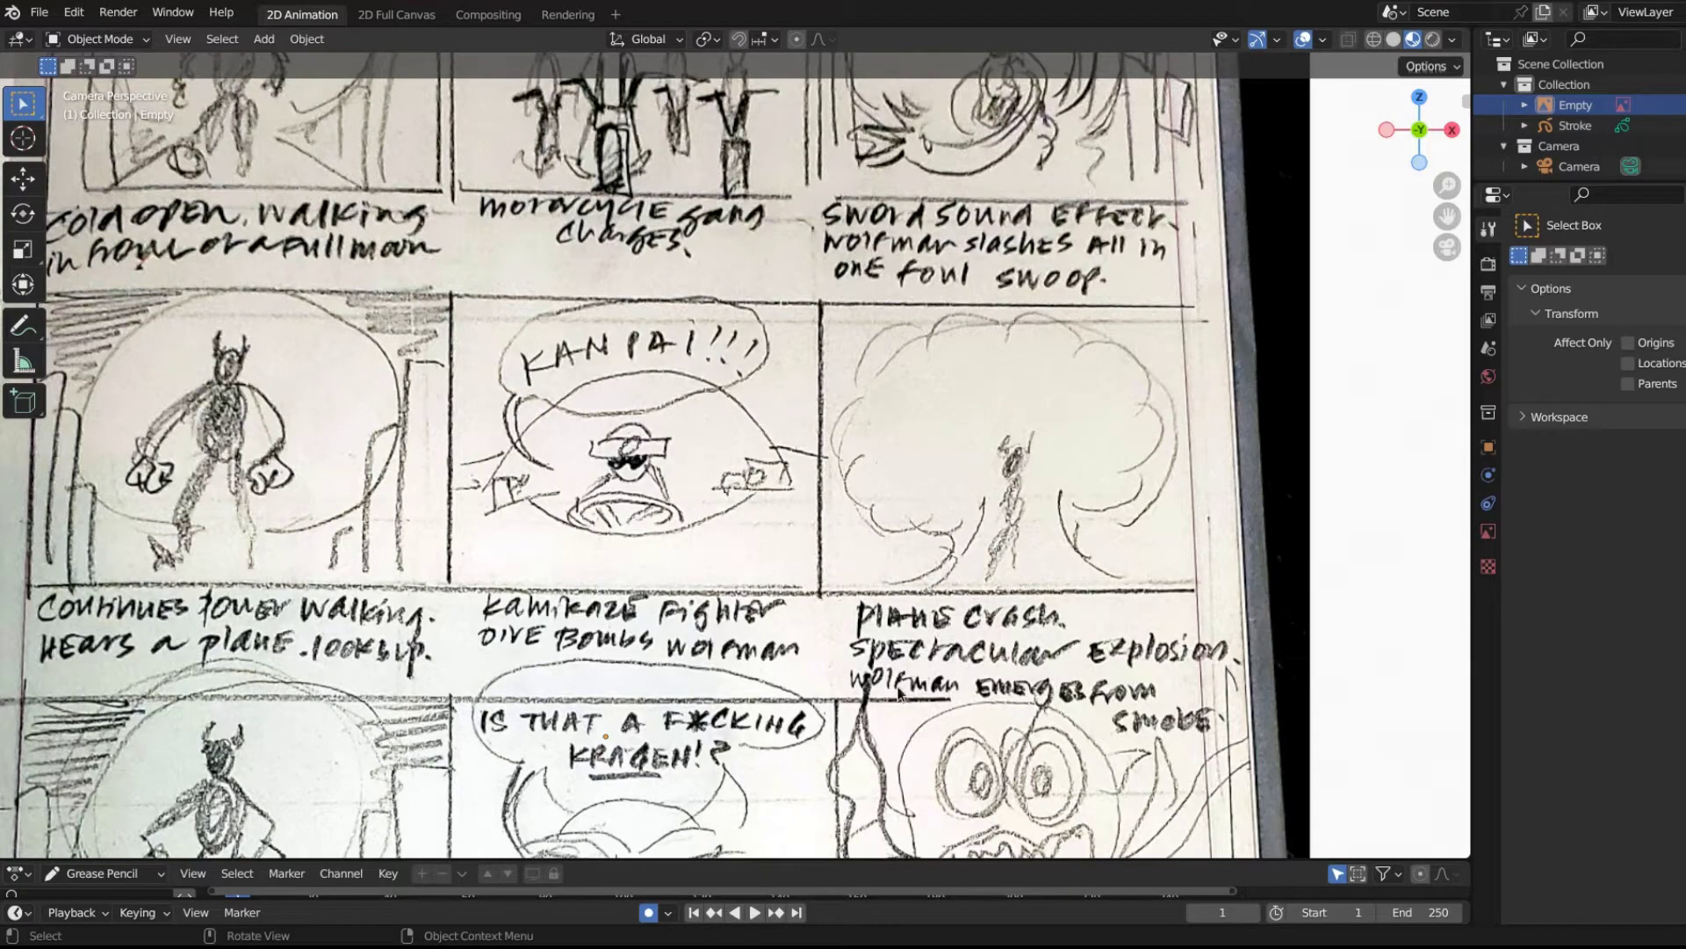
middle_click_drag(938, 718, 1001, 597, "shift")
Zoom into the camera view and pan down to the Kraken close-up and explosion panel row.
scroll(966, 439, "up", 4)
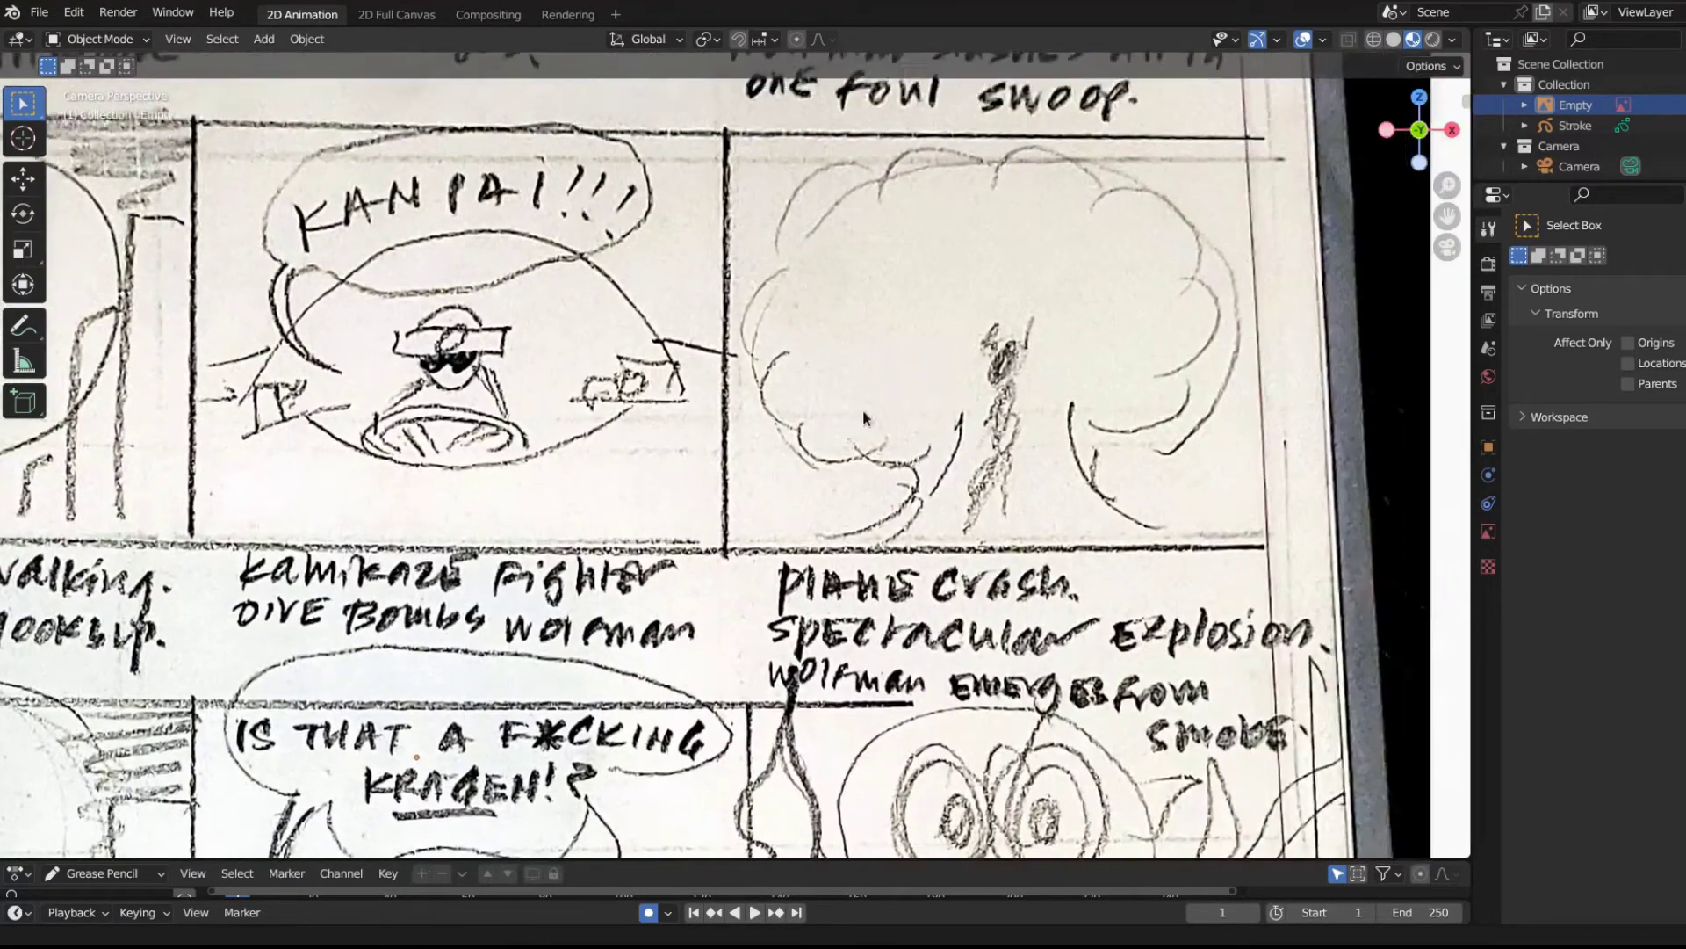
scroll(863, 417, "down", 5)
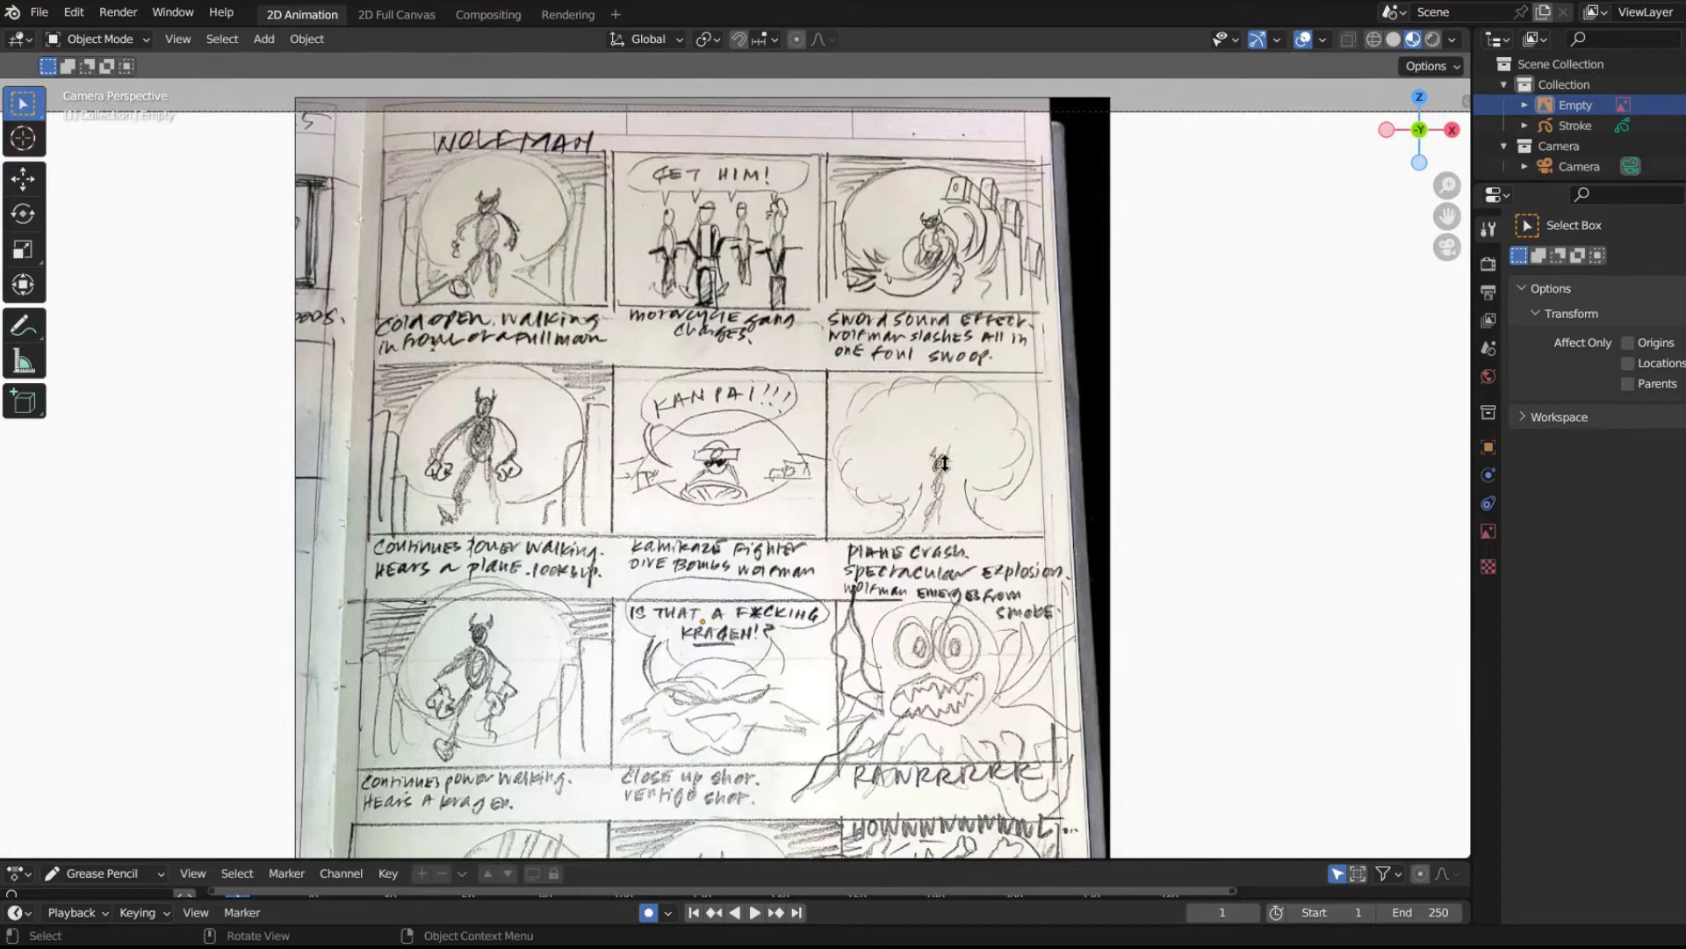
scroll(506, 744, "down", 1)
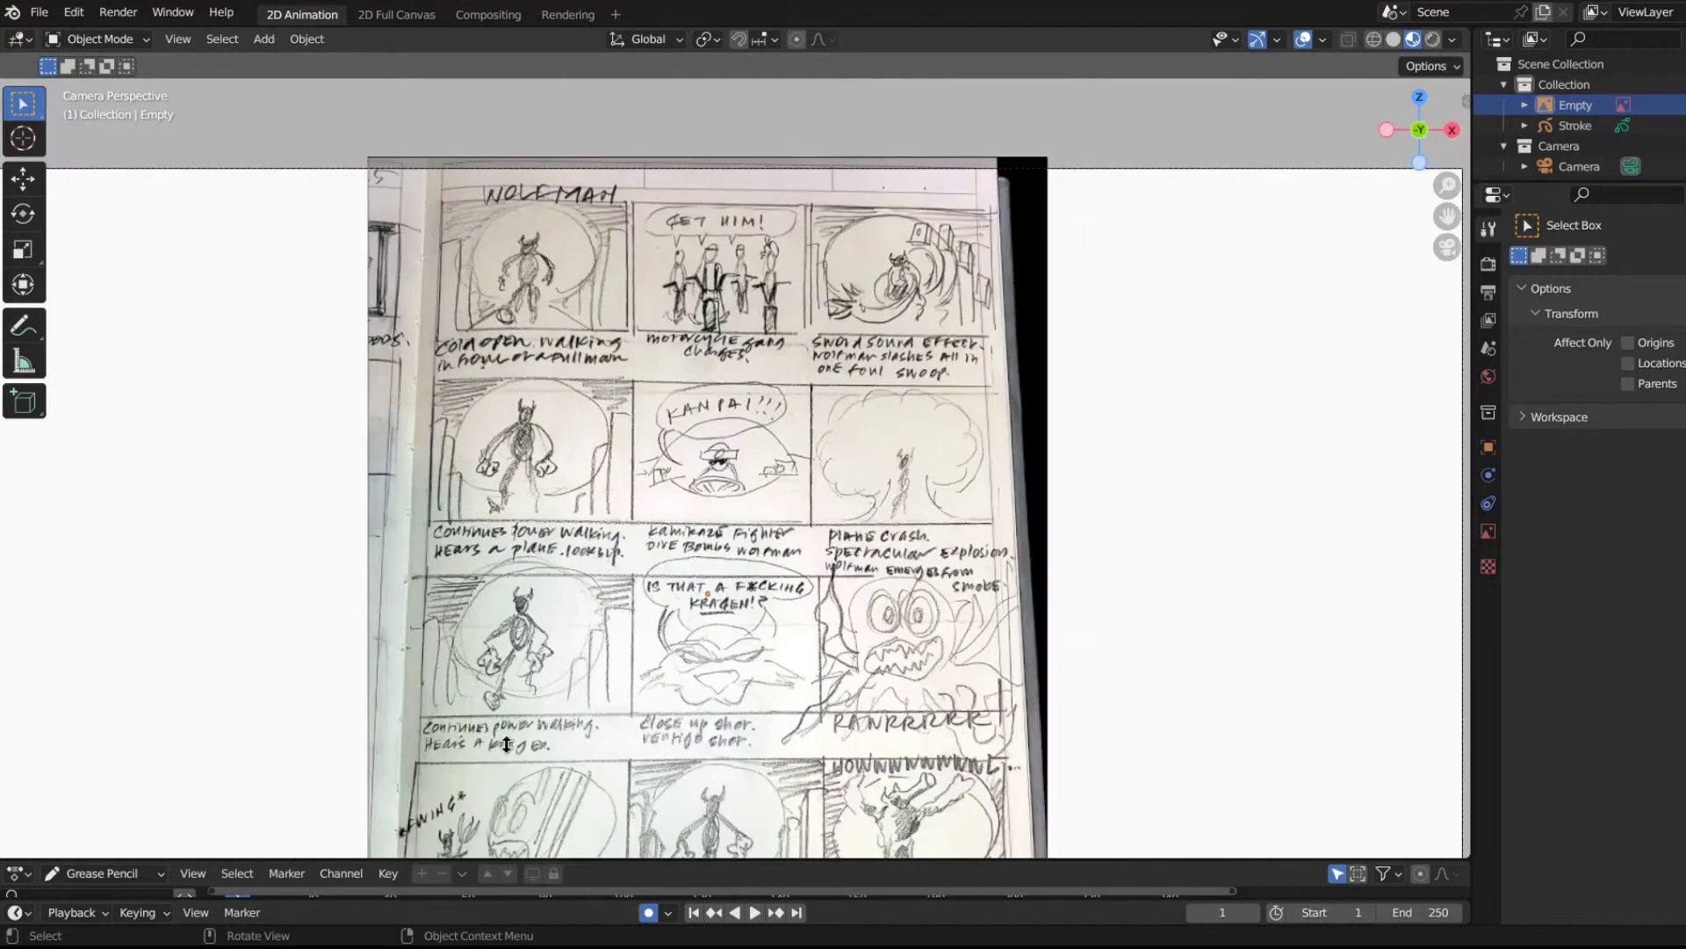
middle_click_drag(580, 770, 663, 730, "shift")
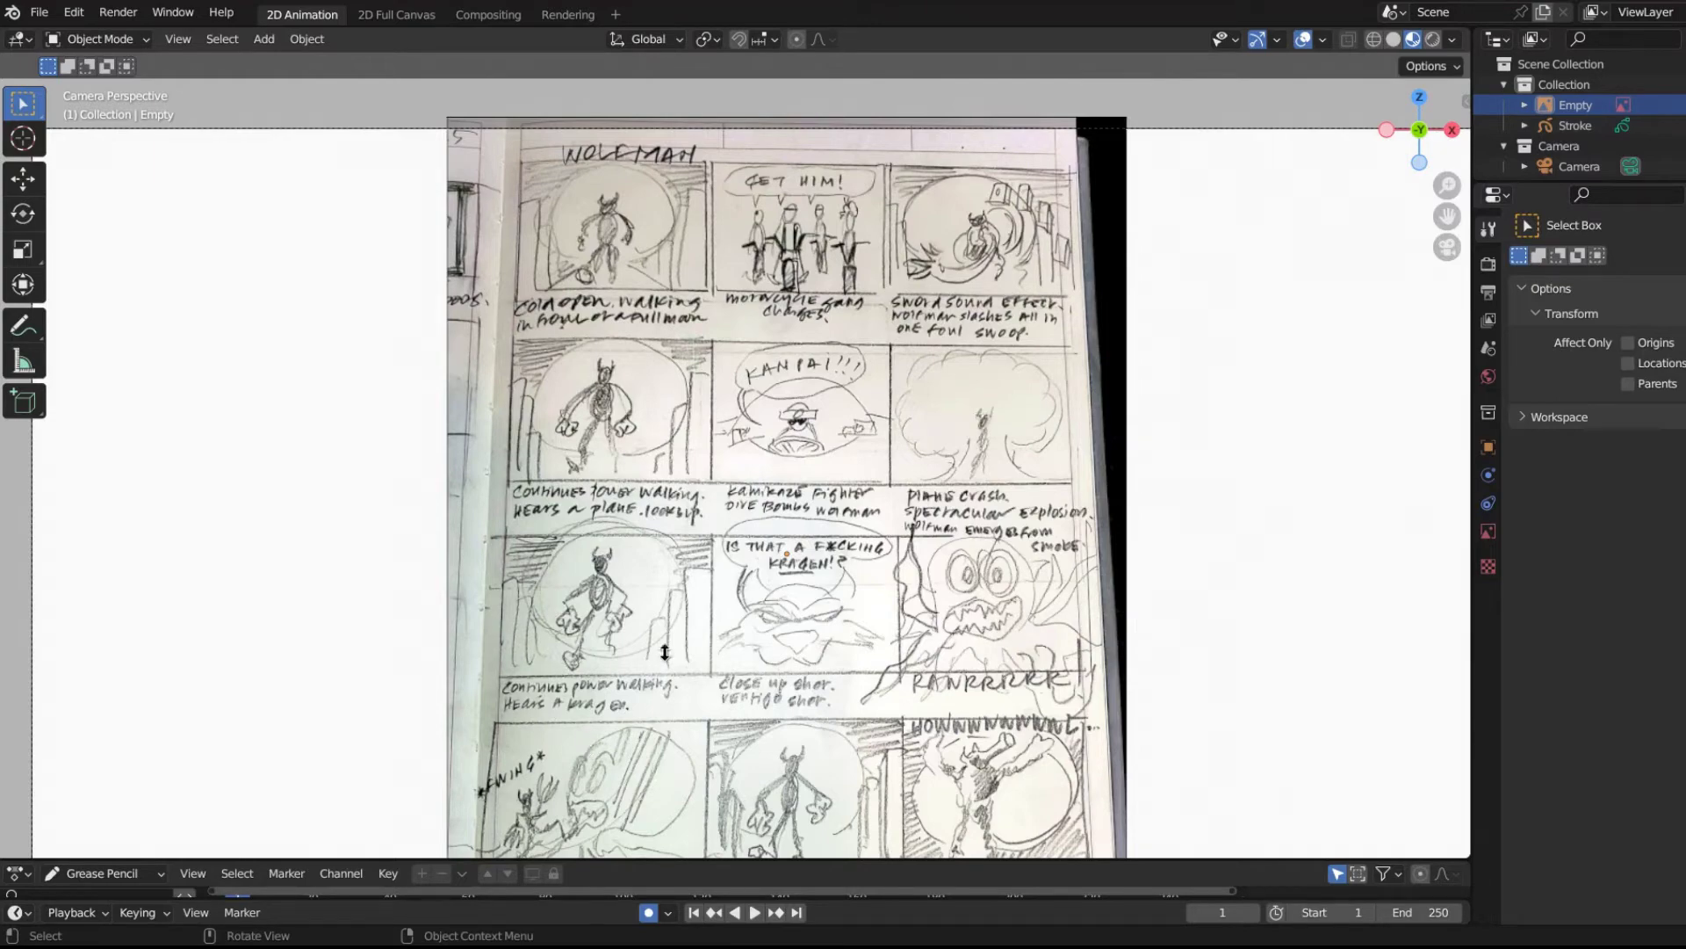
scroll(865, 771, "up", 4)
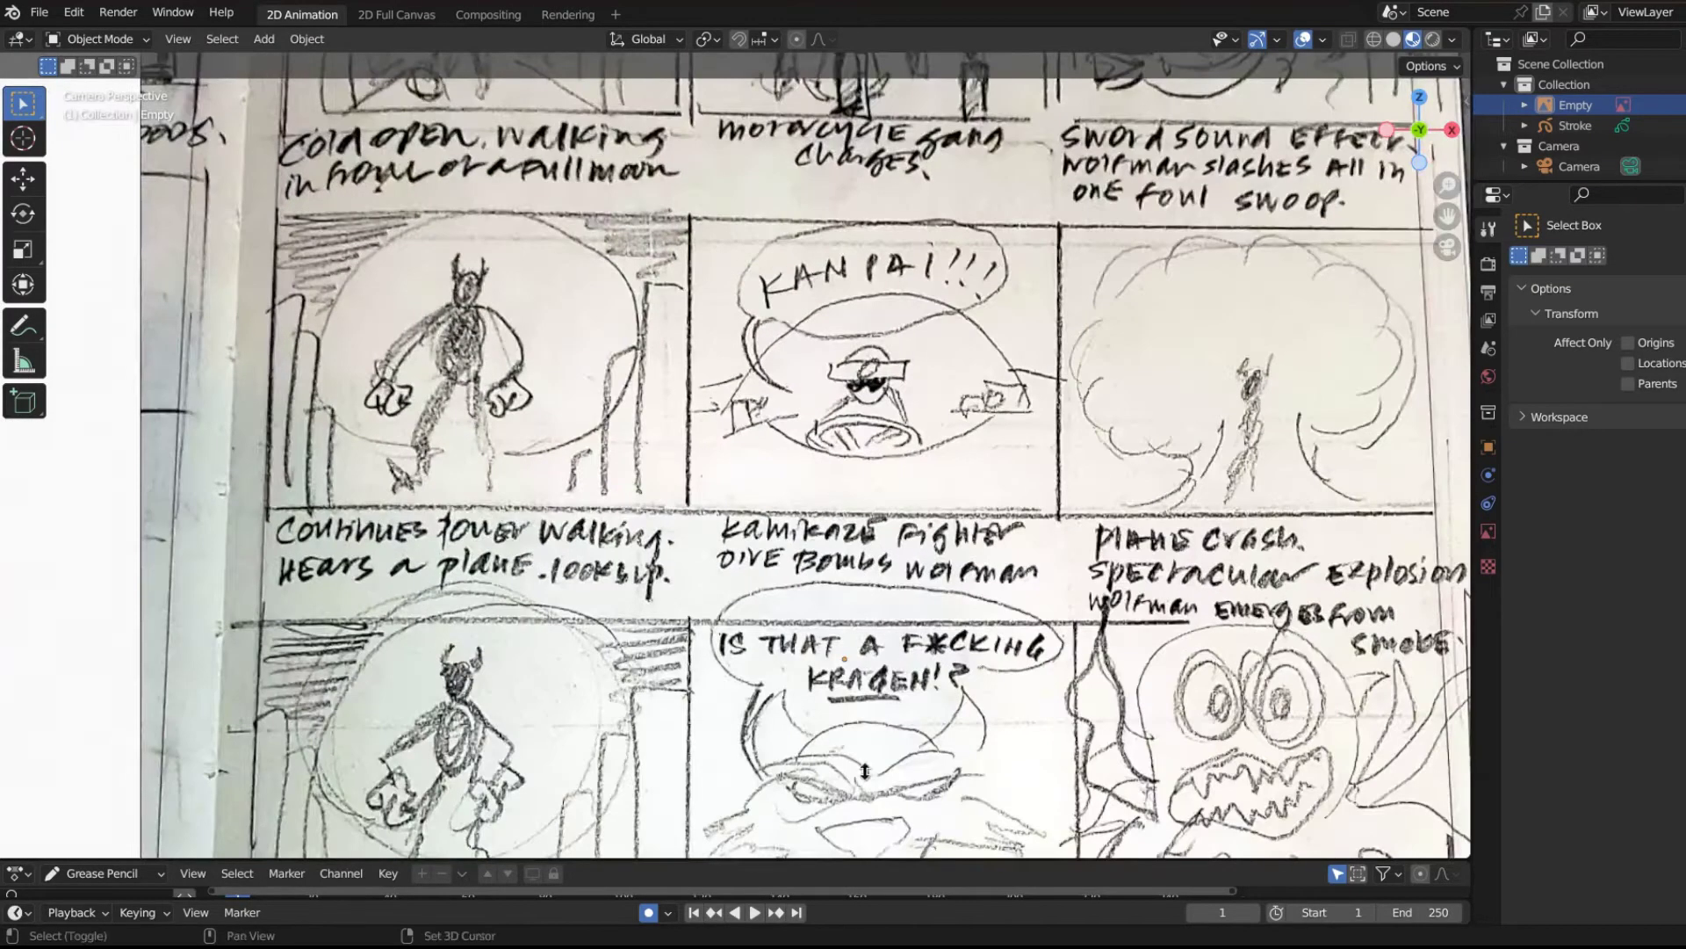
middle_click_drag(865, 771, 962, 611, "shift")
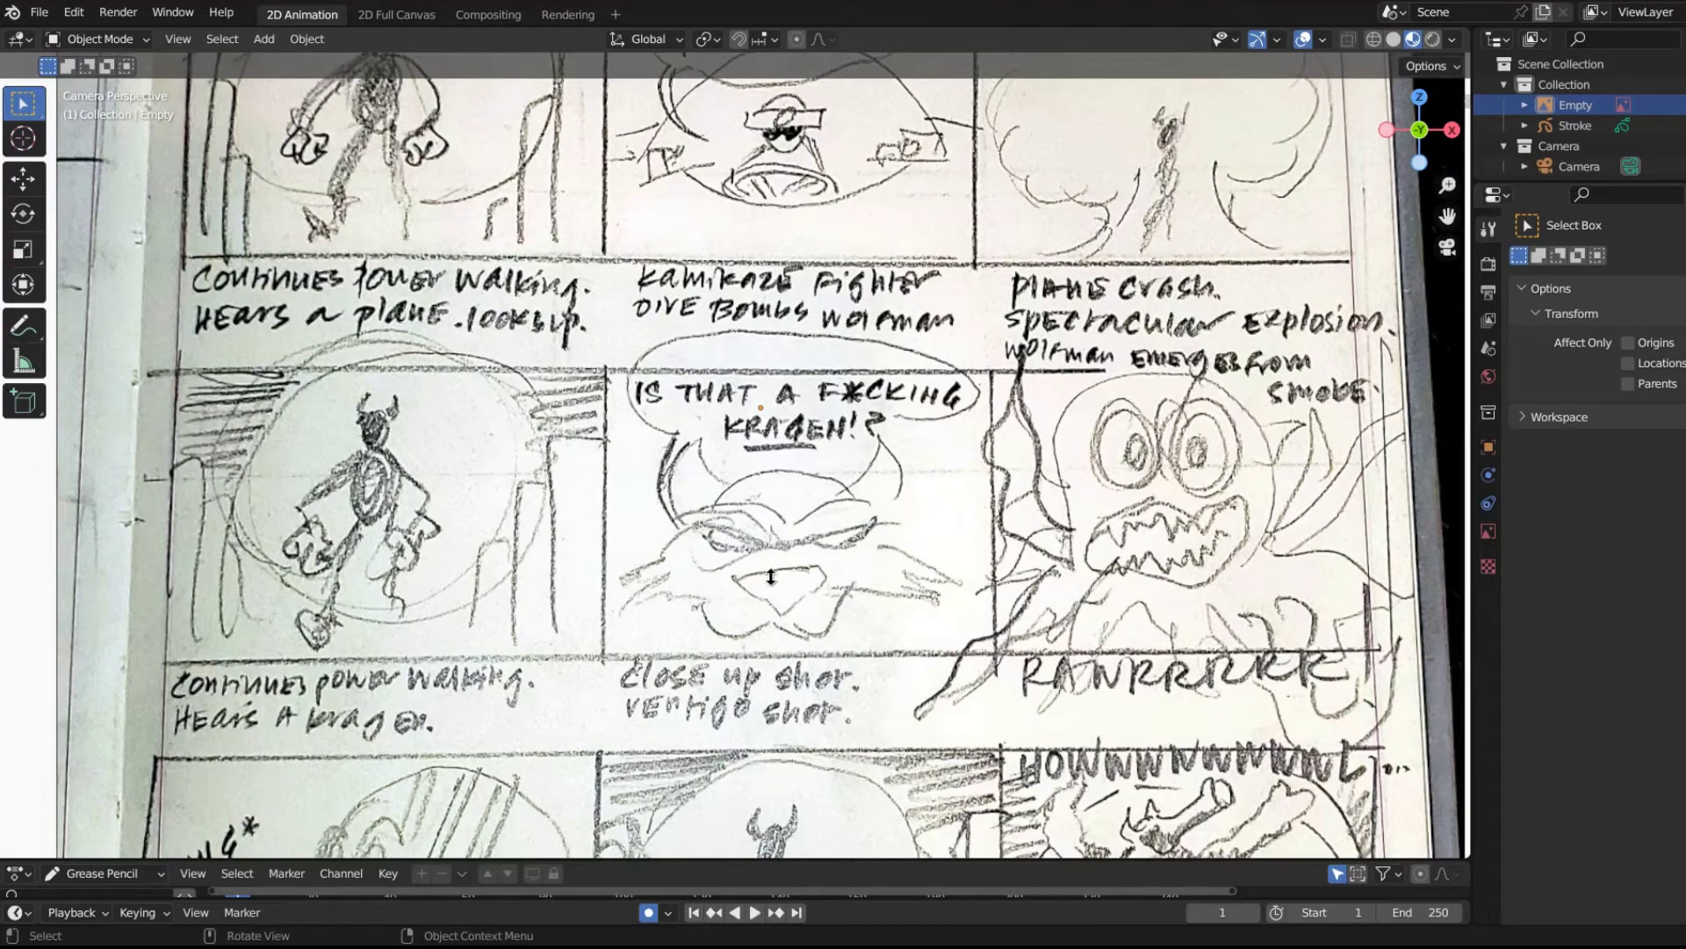
Zoom and pan through the storyboard's bottom rows down to the final howl panel.
key("shift")
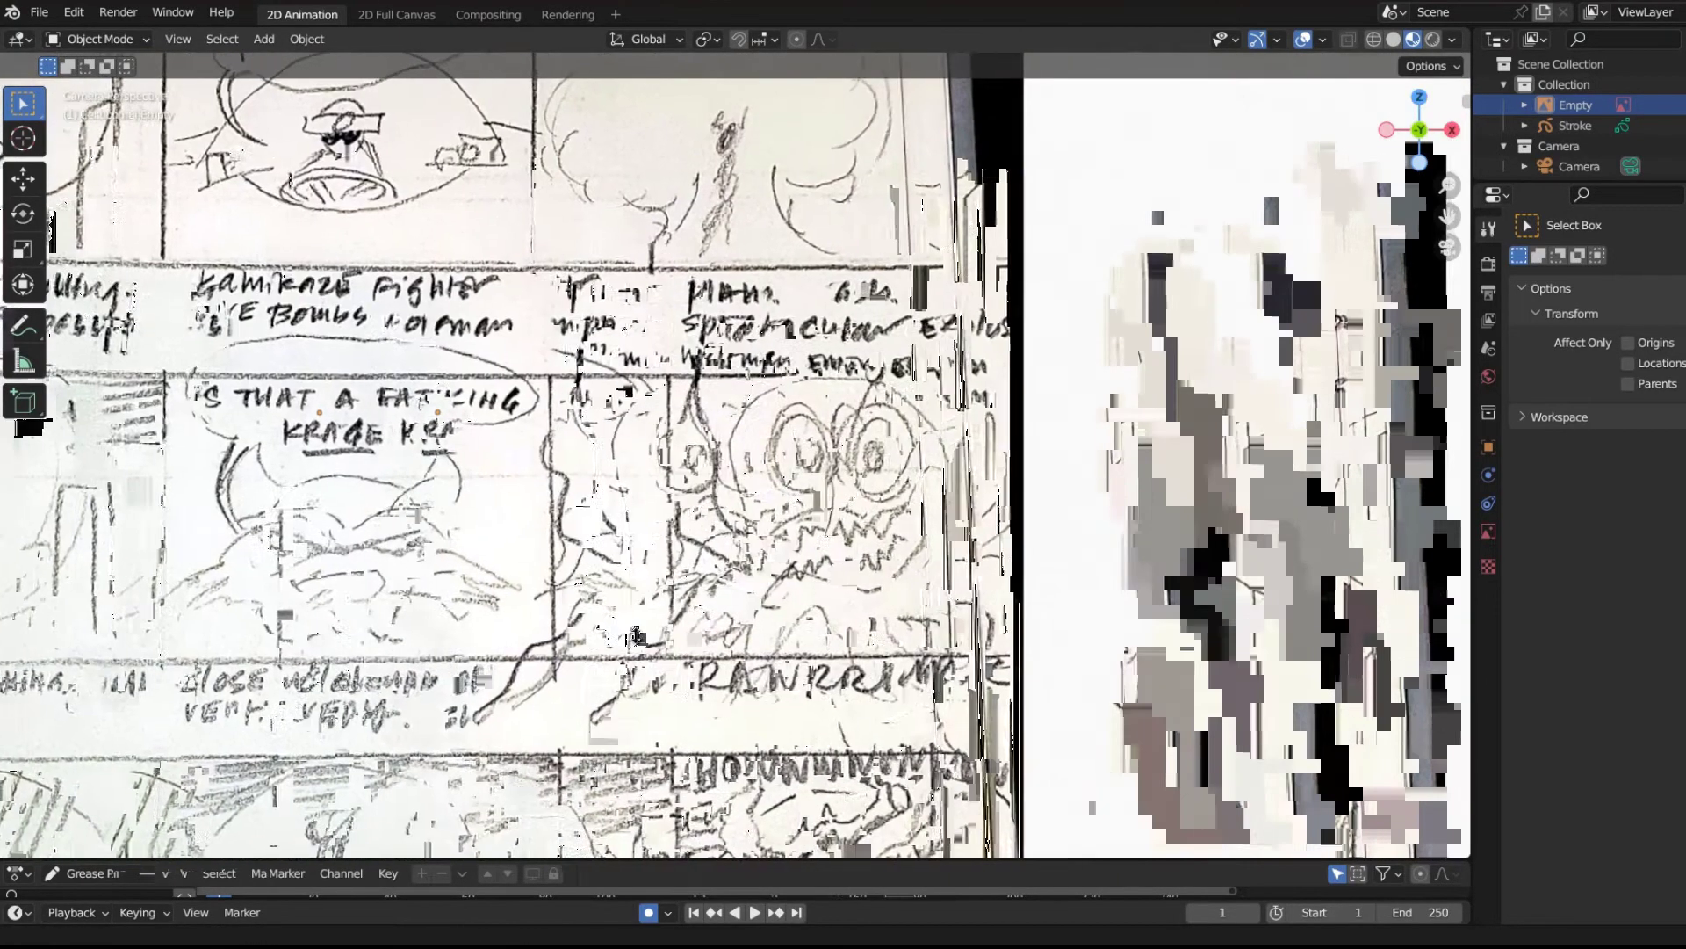
middle_click_drag(922, 630, 768, 613, "shift")
scroll(769, 613, "up", 2)
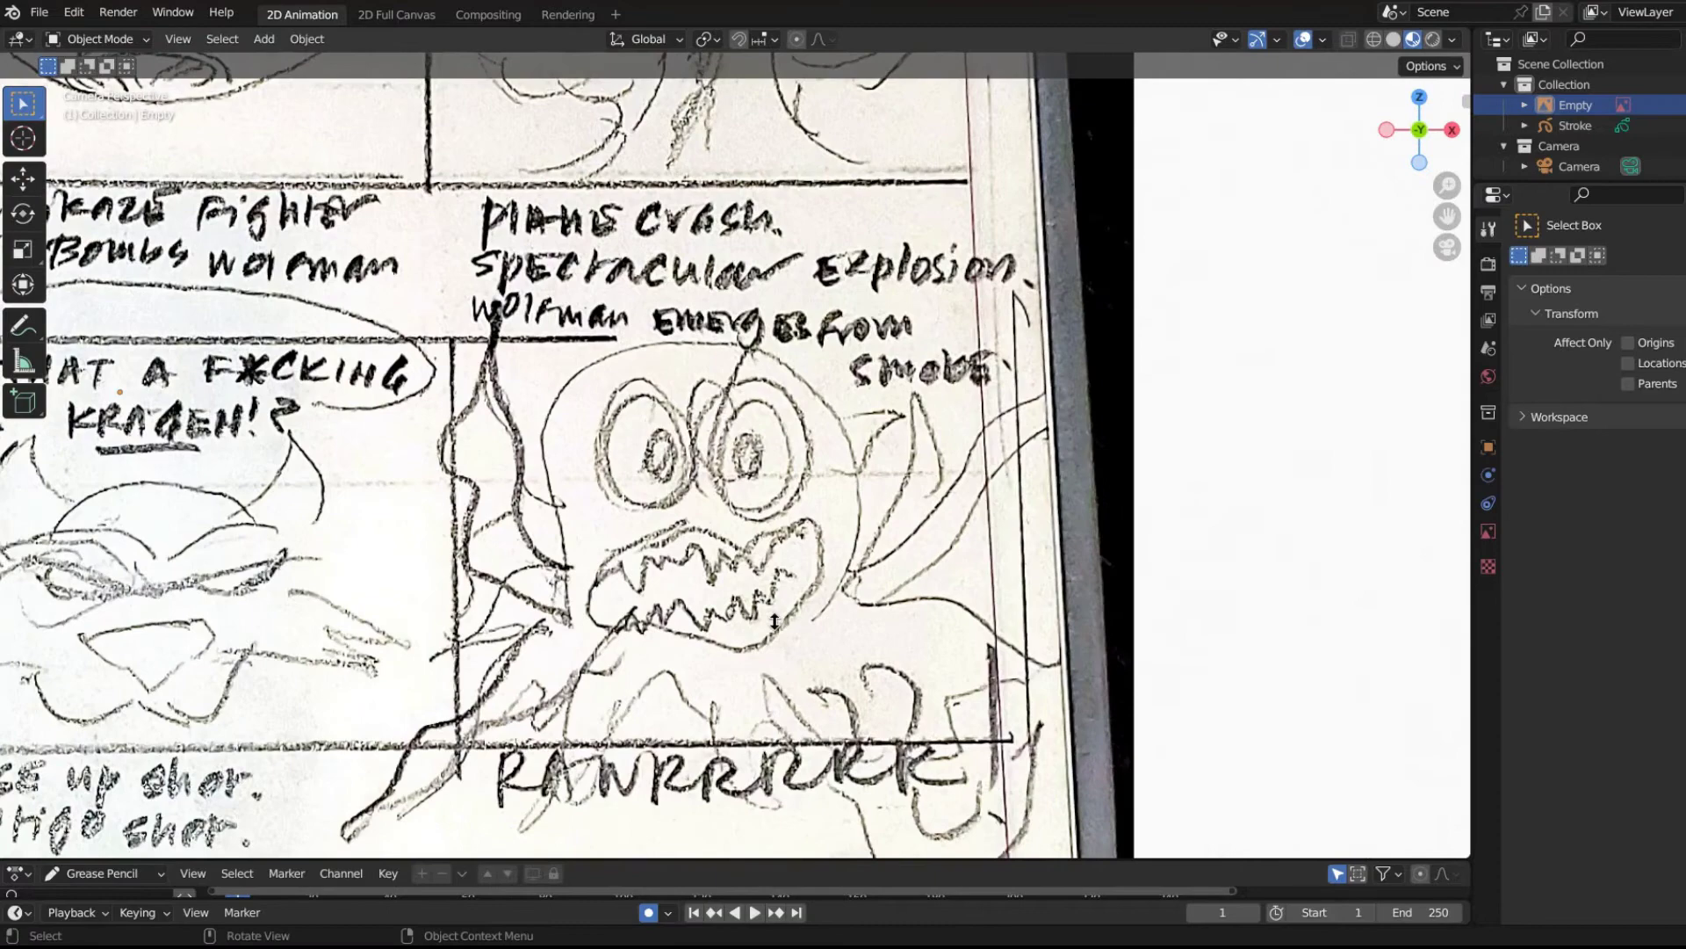
scroll(769, 650, "down", 8)
middle_click_drag(607, 726, 786, 600, "ctrl")
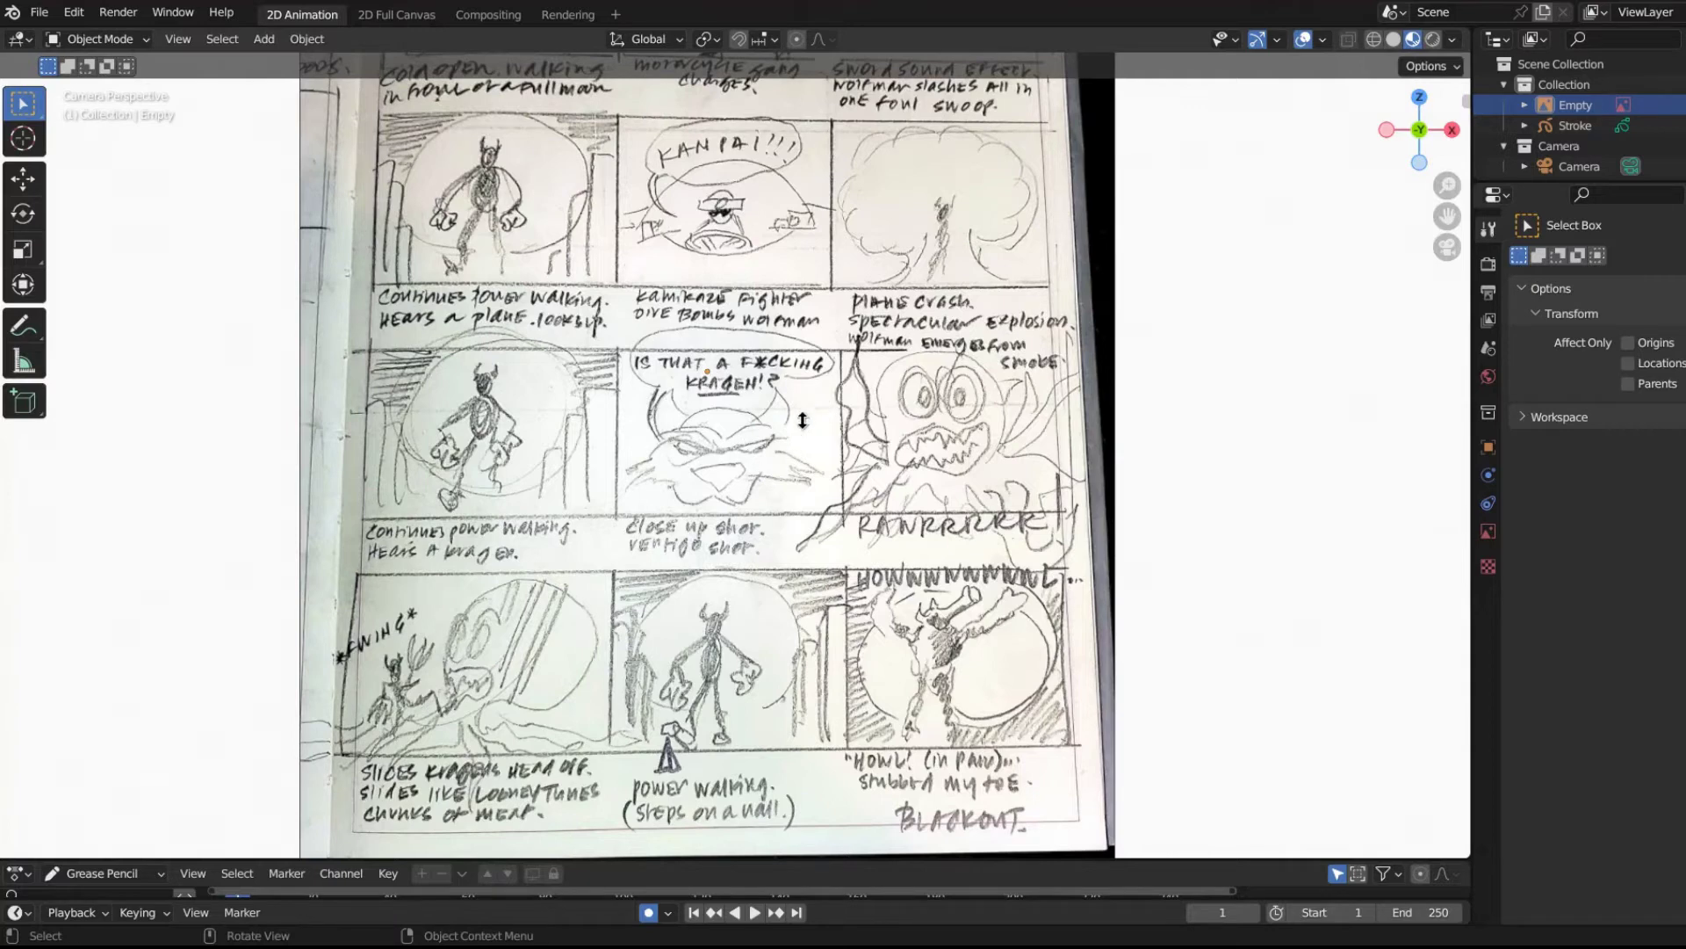
middle_click_drag(804, 420, 790, 272, "shift")
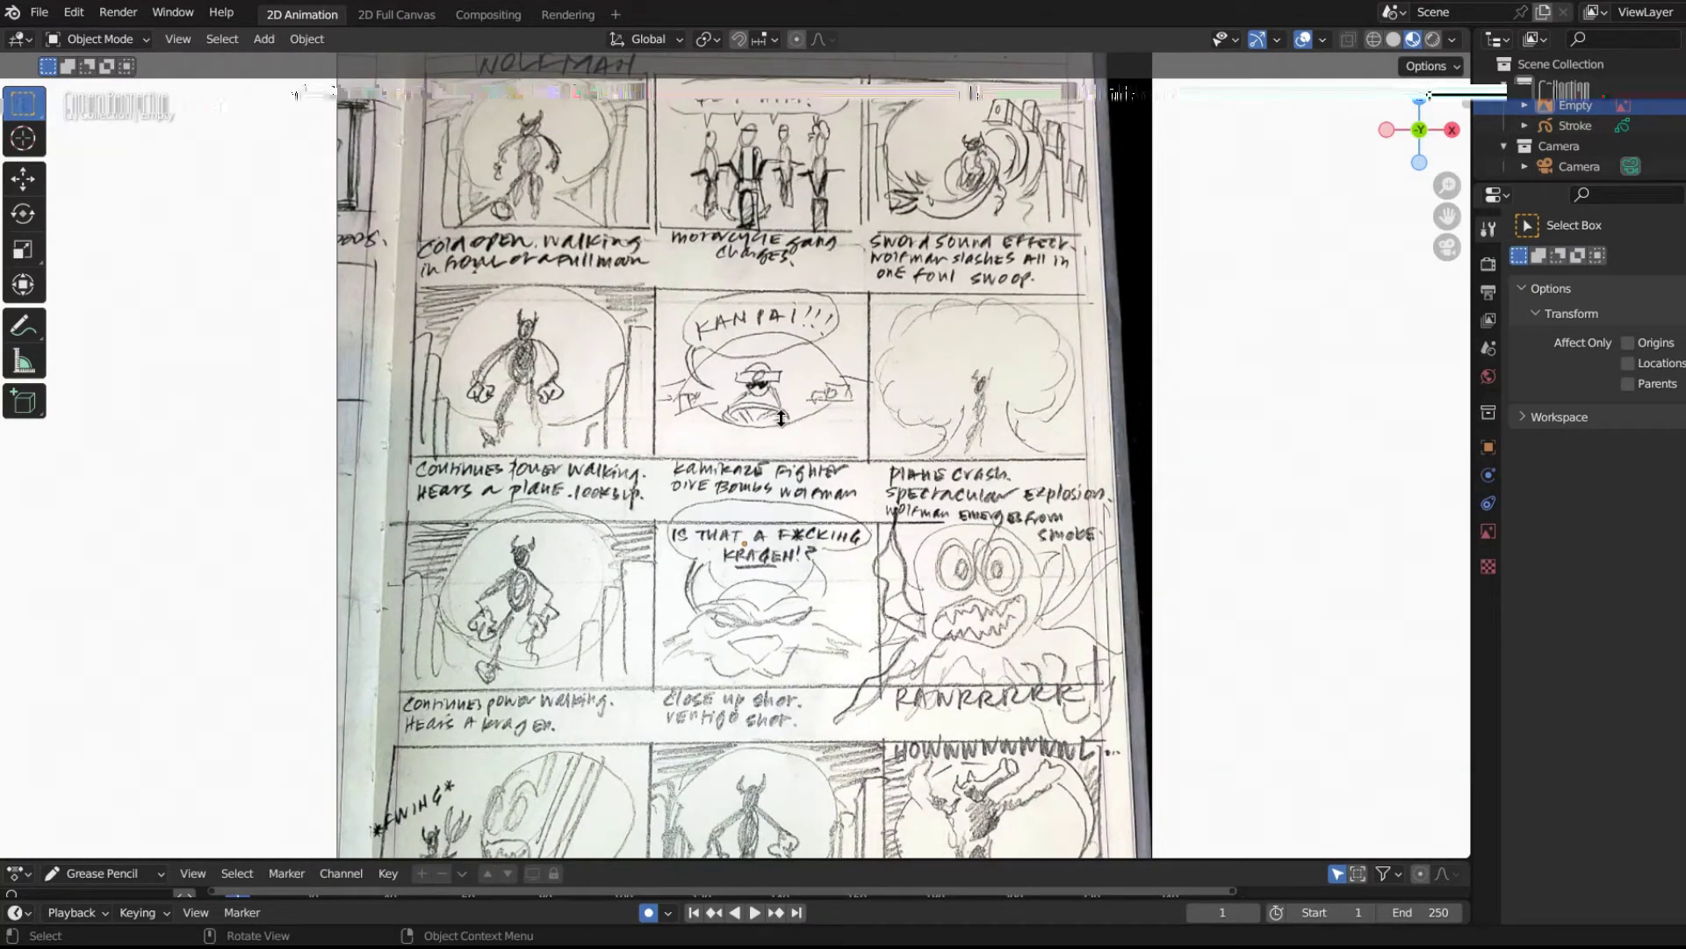
scroll(918, 611, "down", 1)
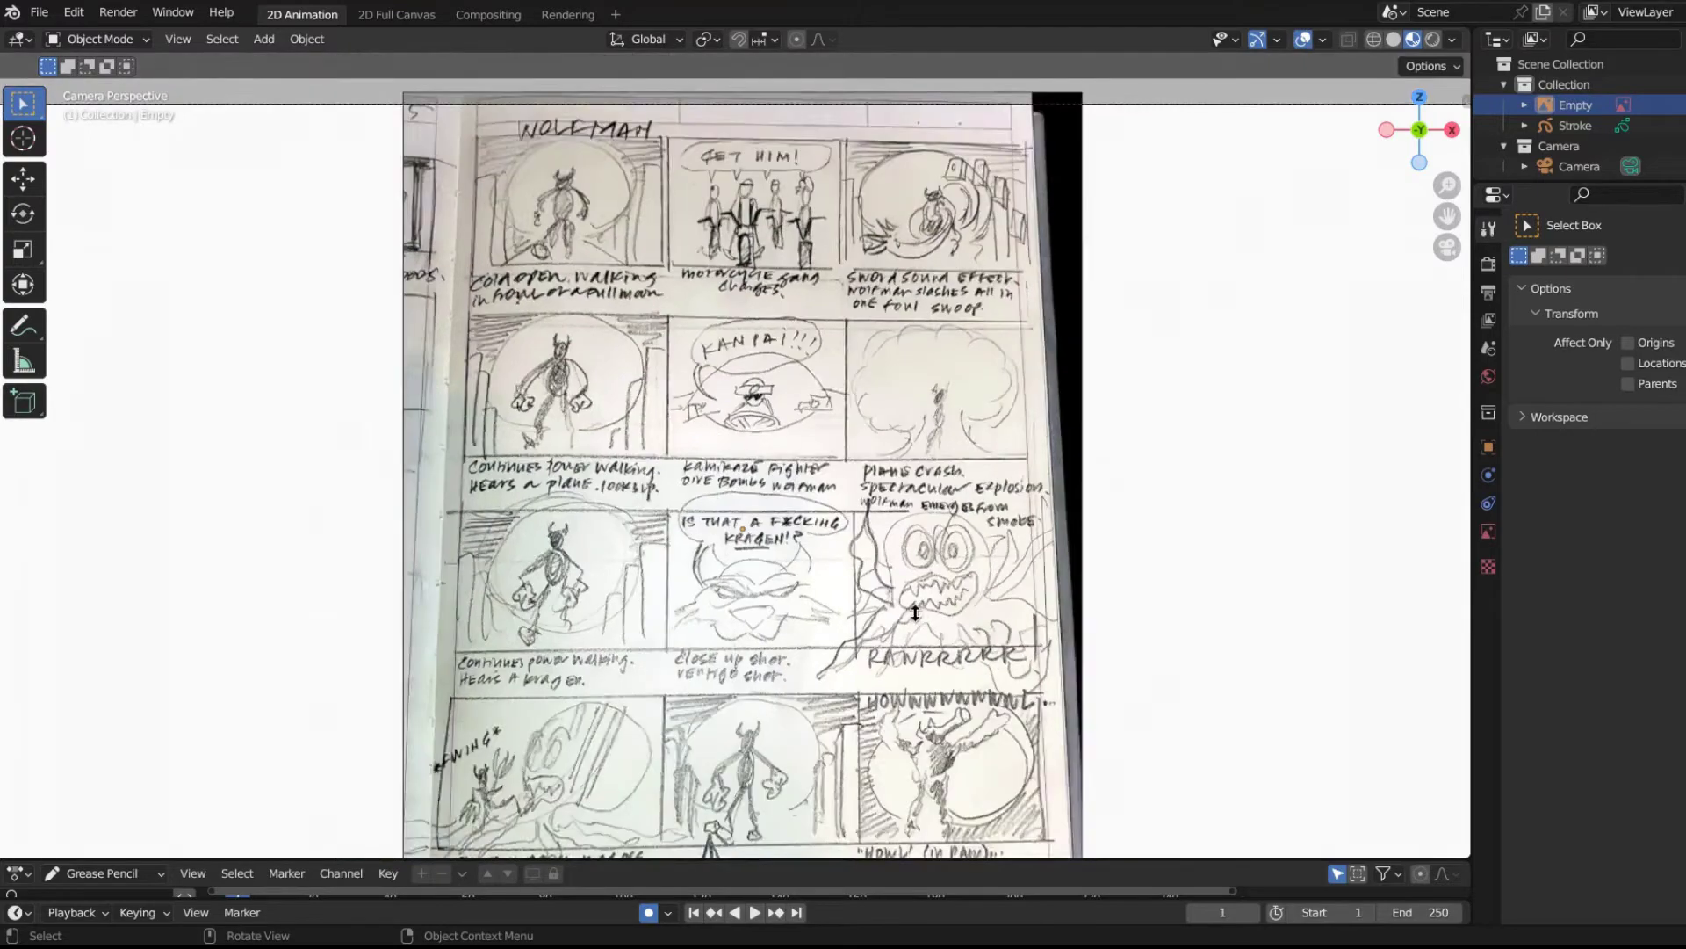
middle_click_drag(916, 613, 686, 675, "ctrl")
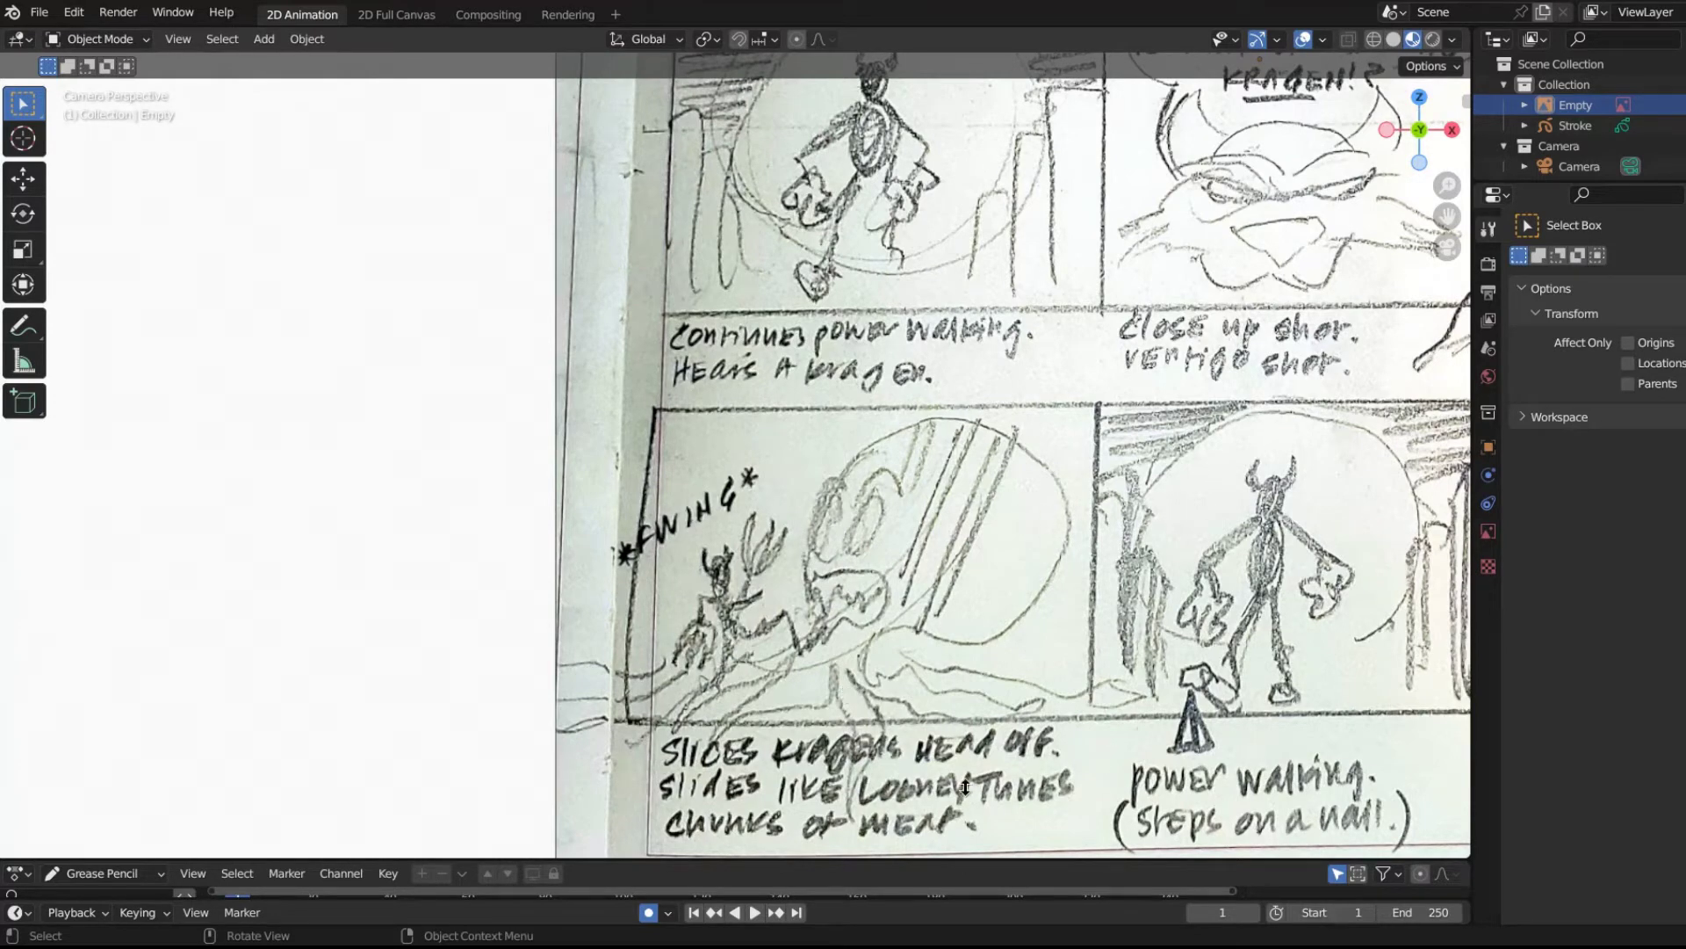
scroll(1024, 624, "down", 2)
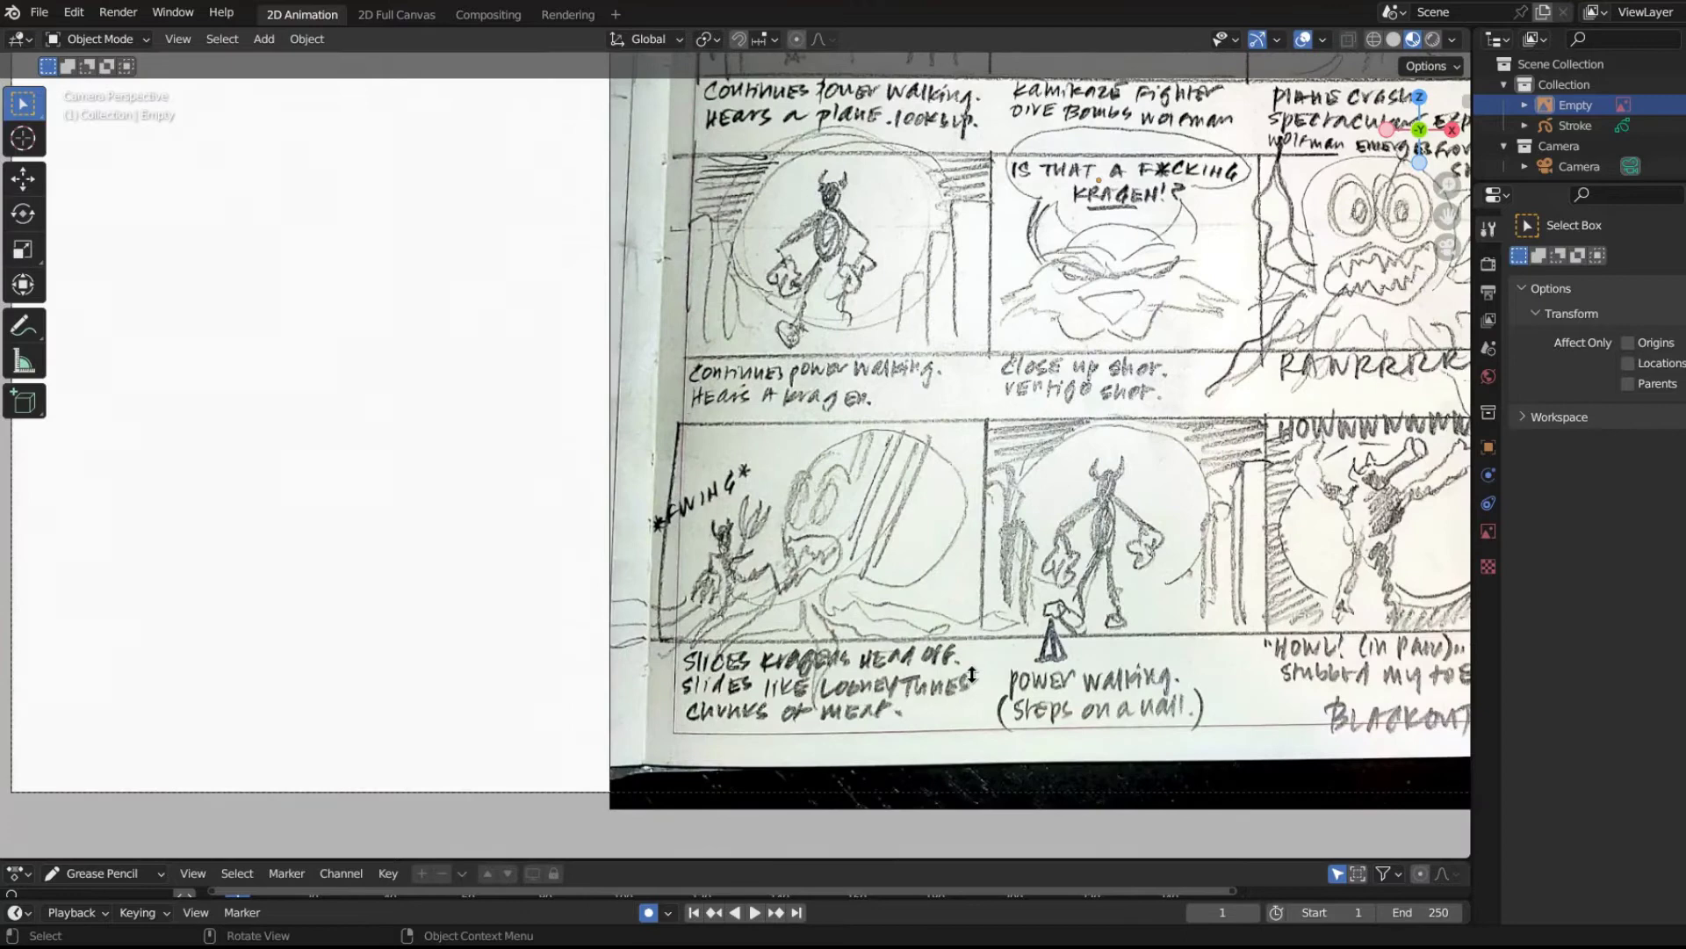
scroll(973, 675, "down", 5, "ctrl")
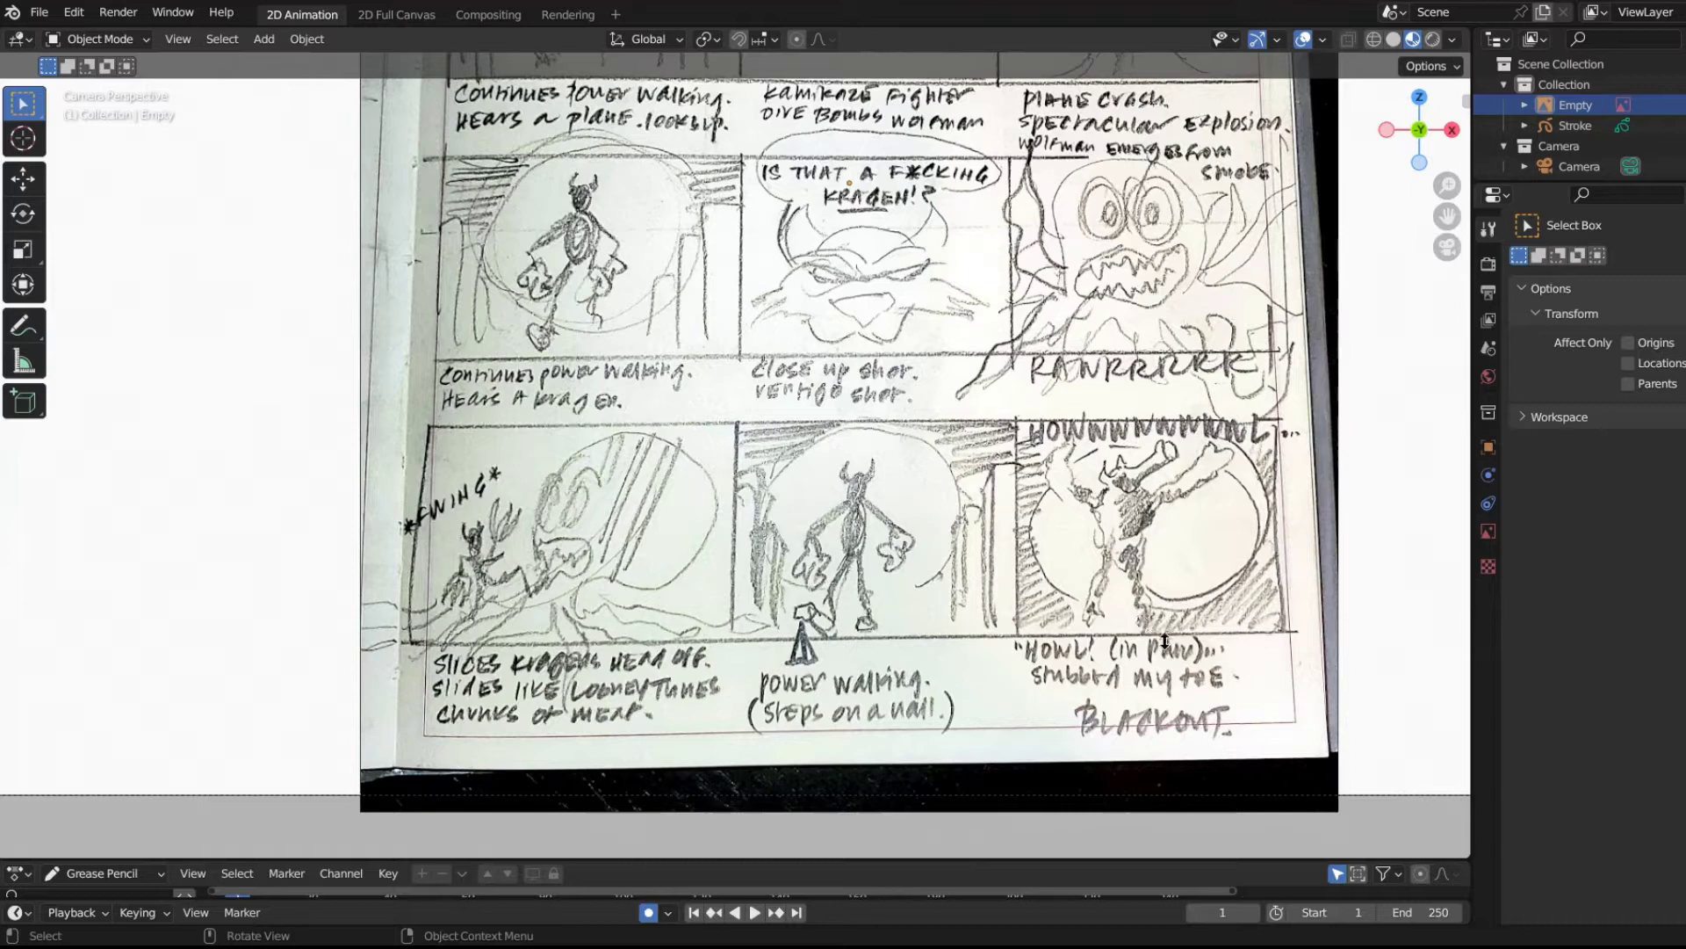
Fit the entire four-row storyboard page back inside the camera frame.
key("Home")
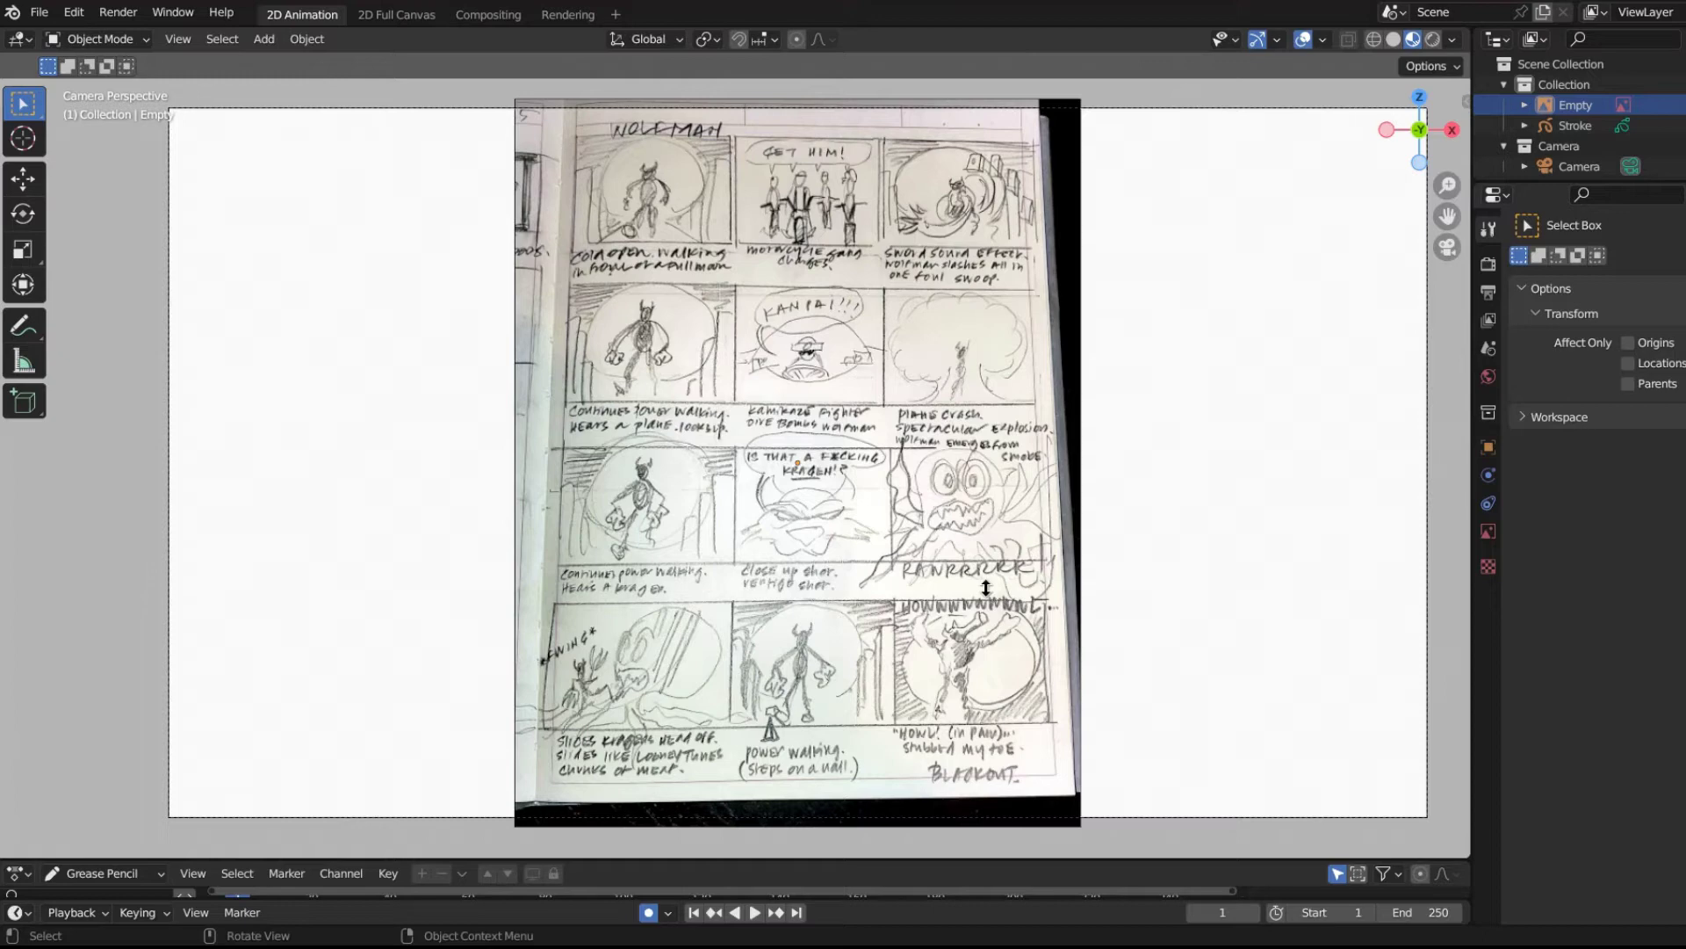
Enlarge the bottom timeline to show its frame ruler and Summary row, then reframe the full page.
left_click_drag(985, 587, 920, 553)
scroll(852, 501, "up", 3)
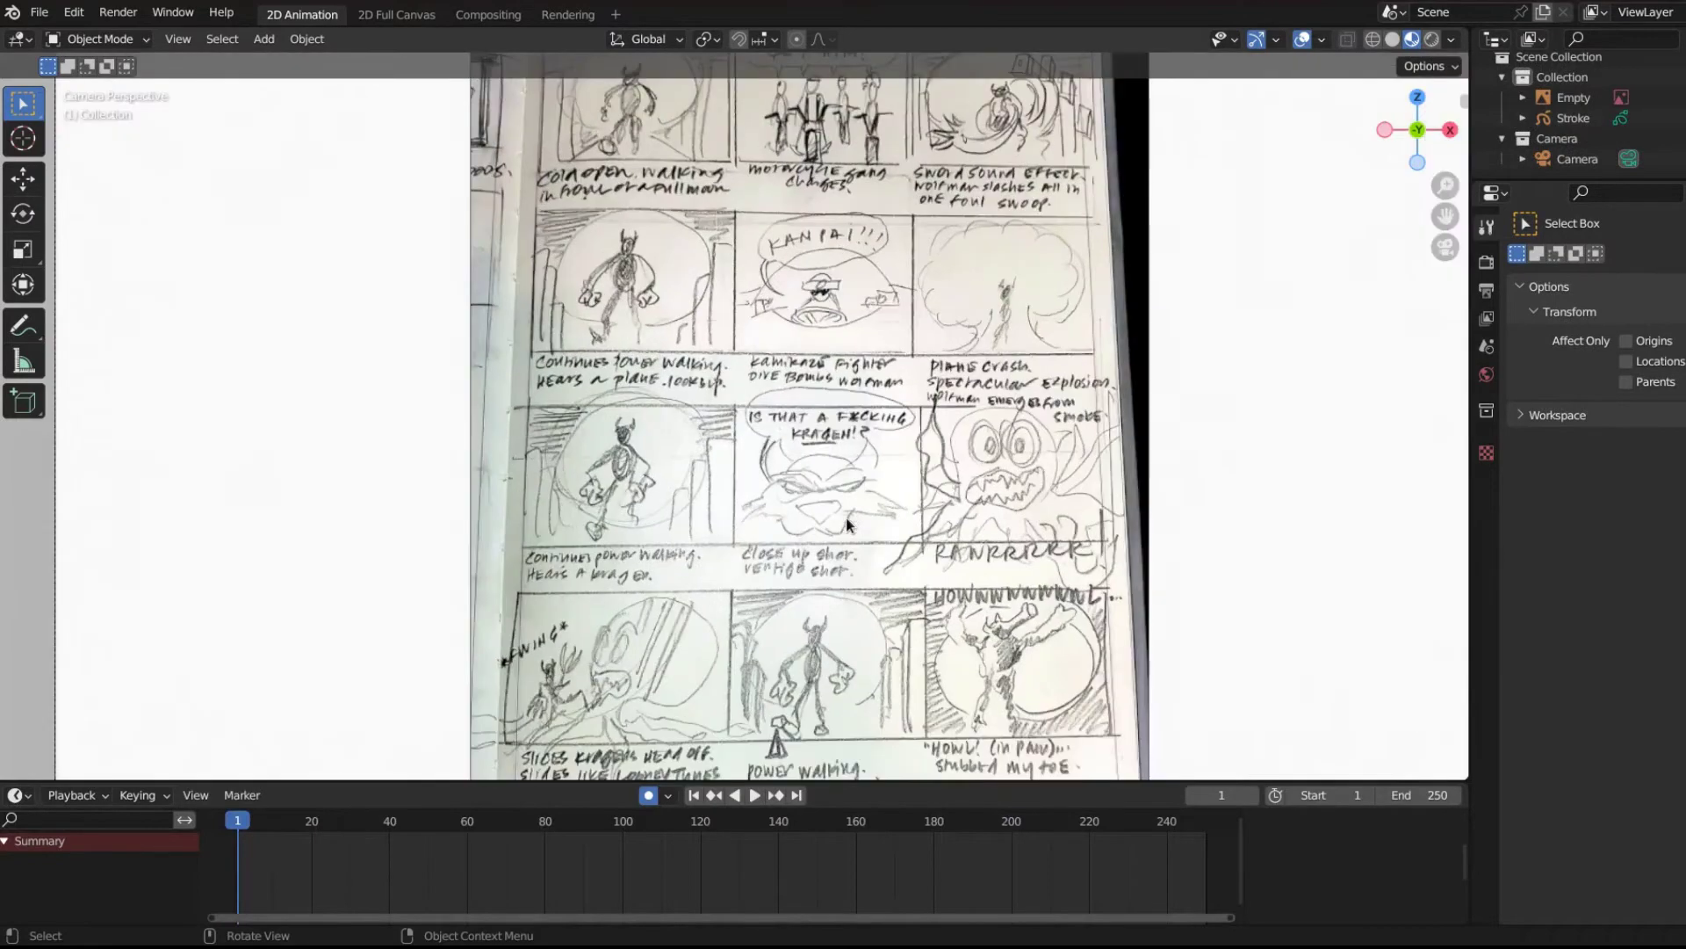
key("Home")
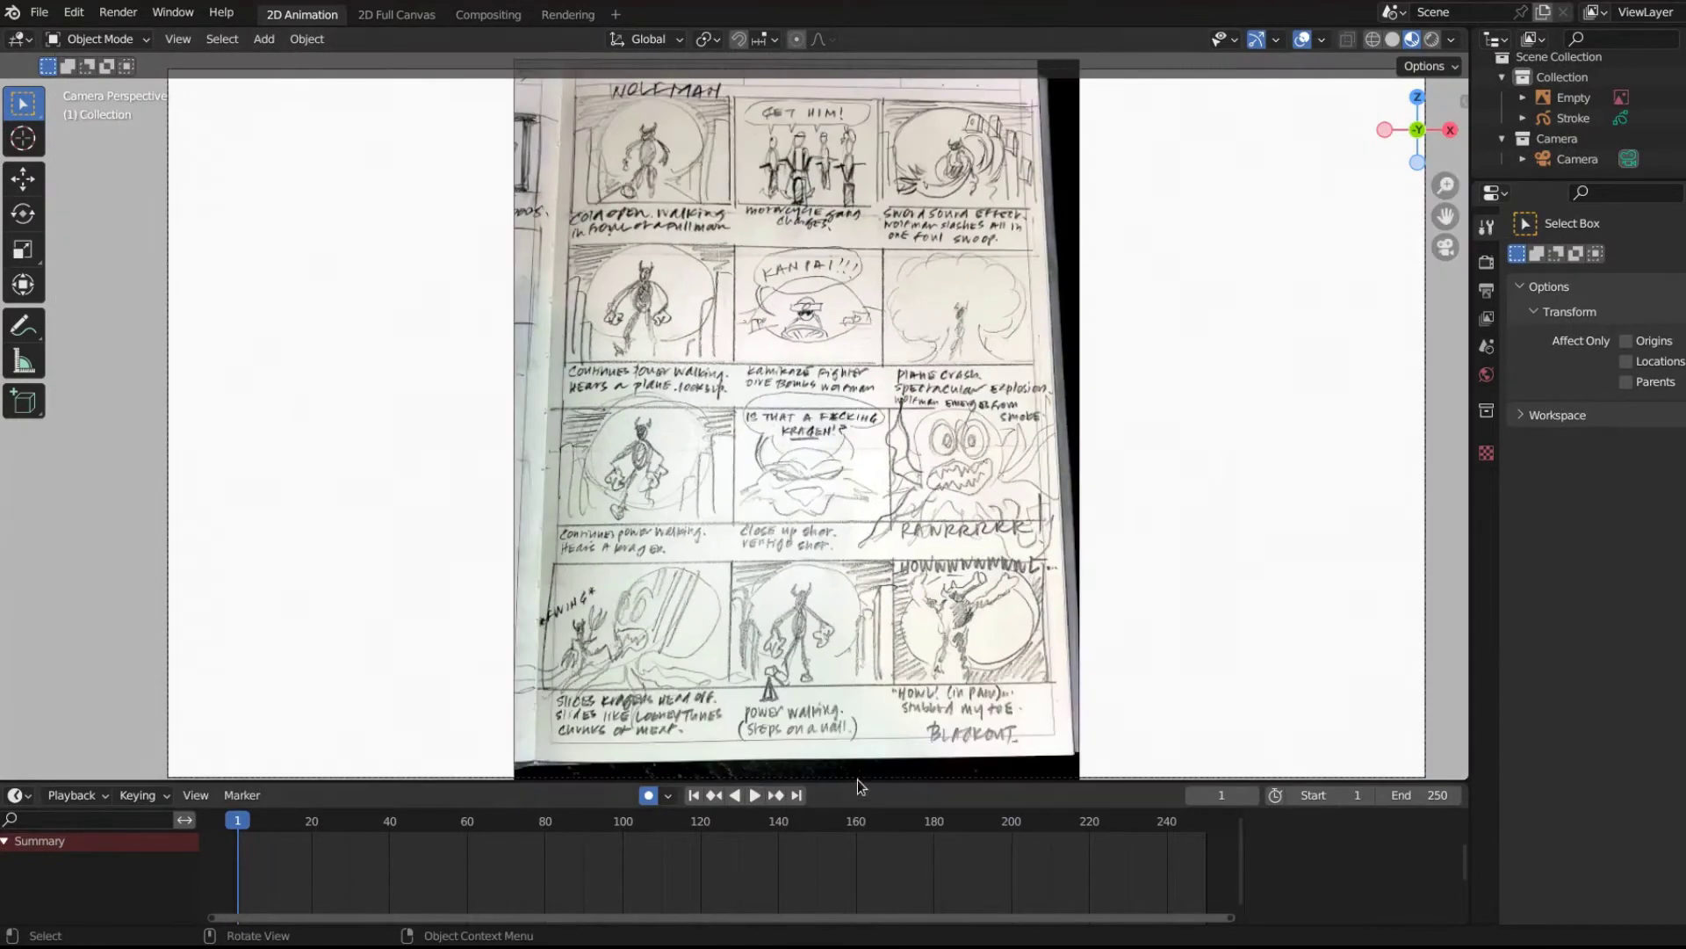
scroll(778, 499, "down", 2)
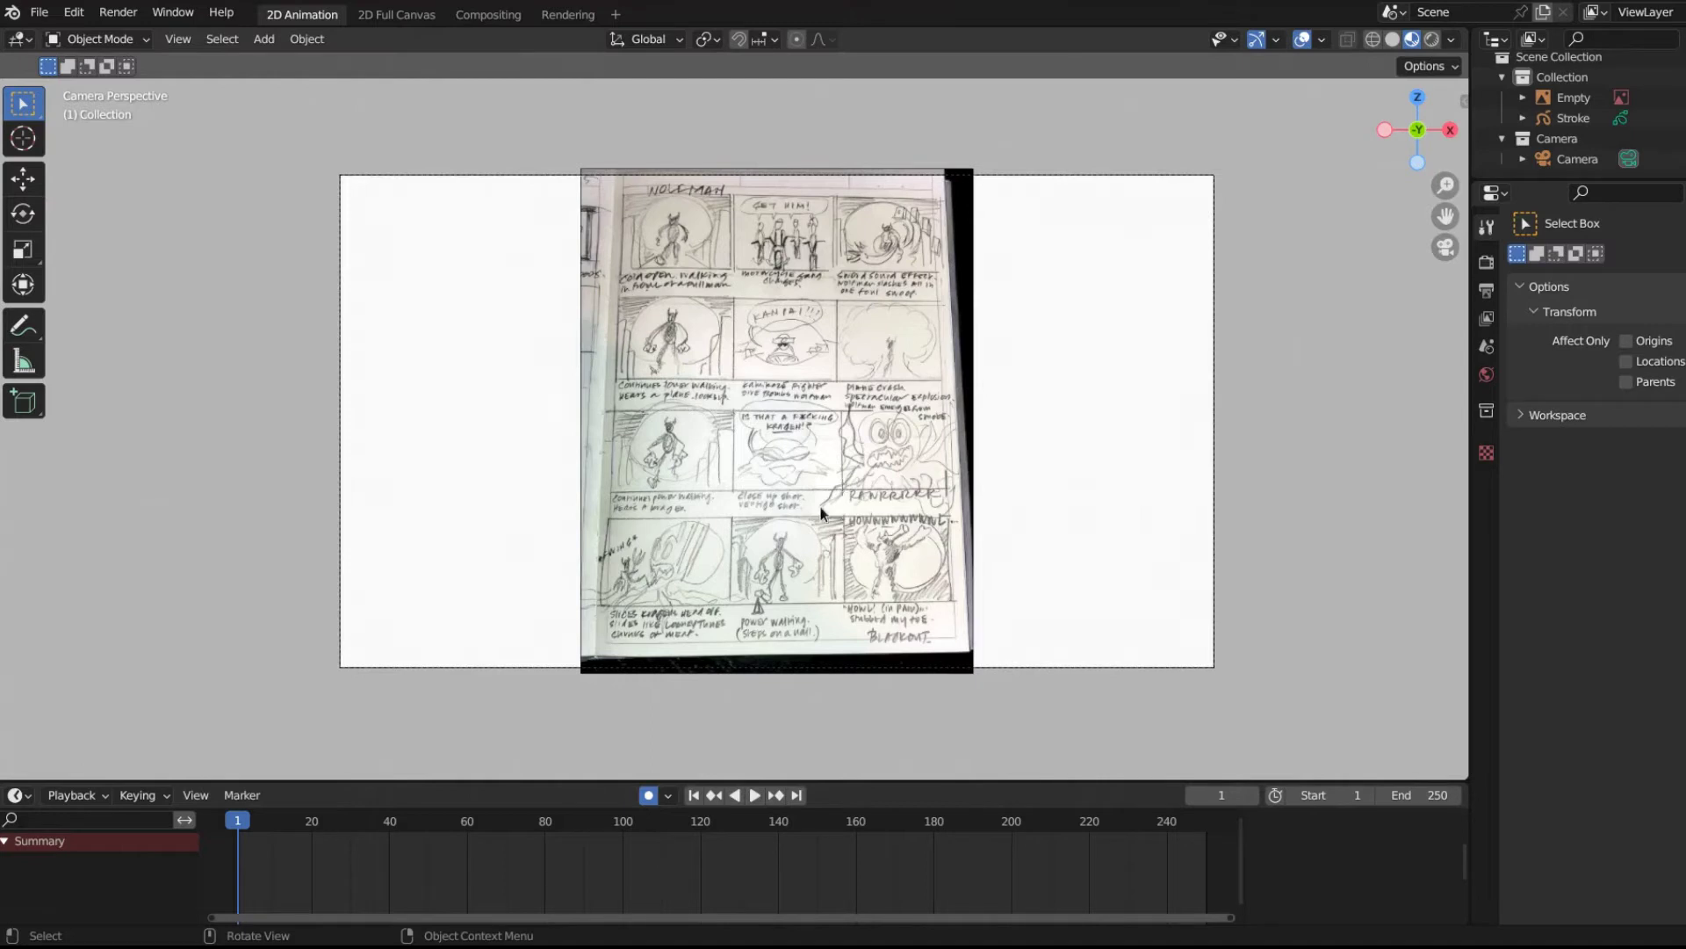
scroll(746, 631, "up", 1)
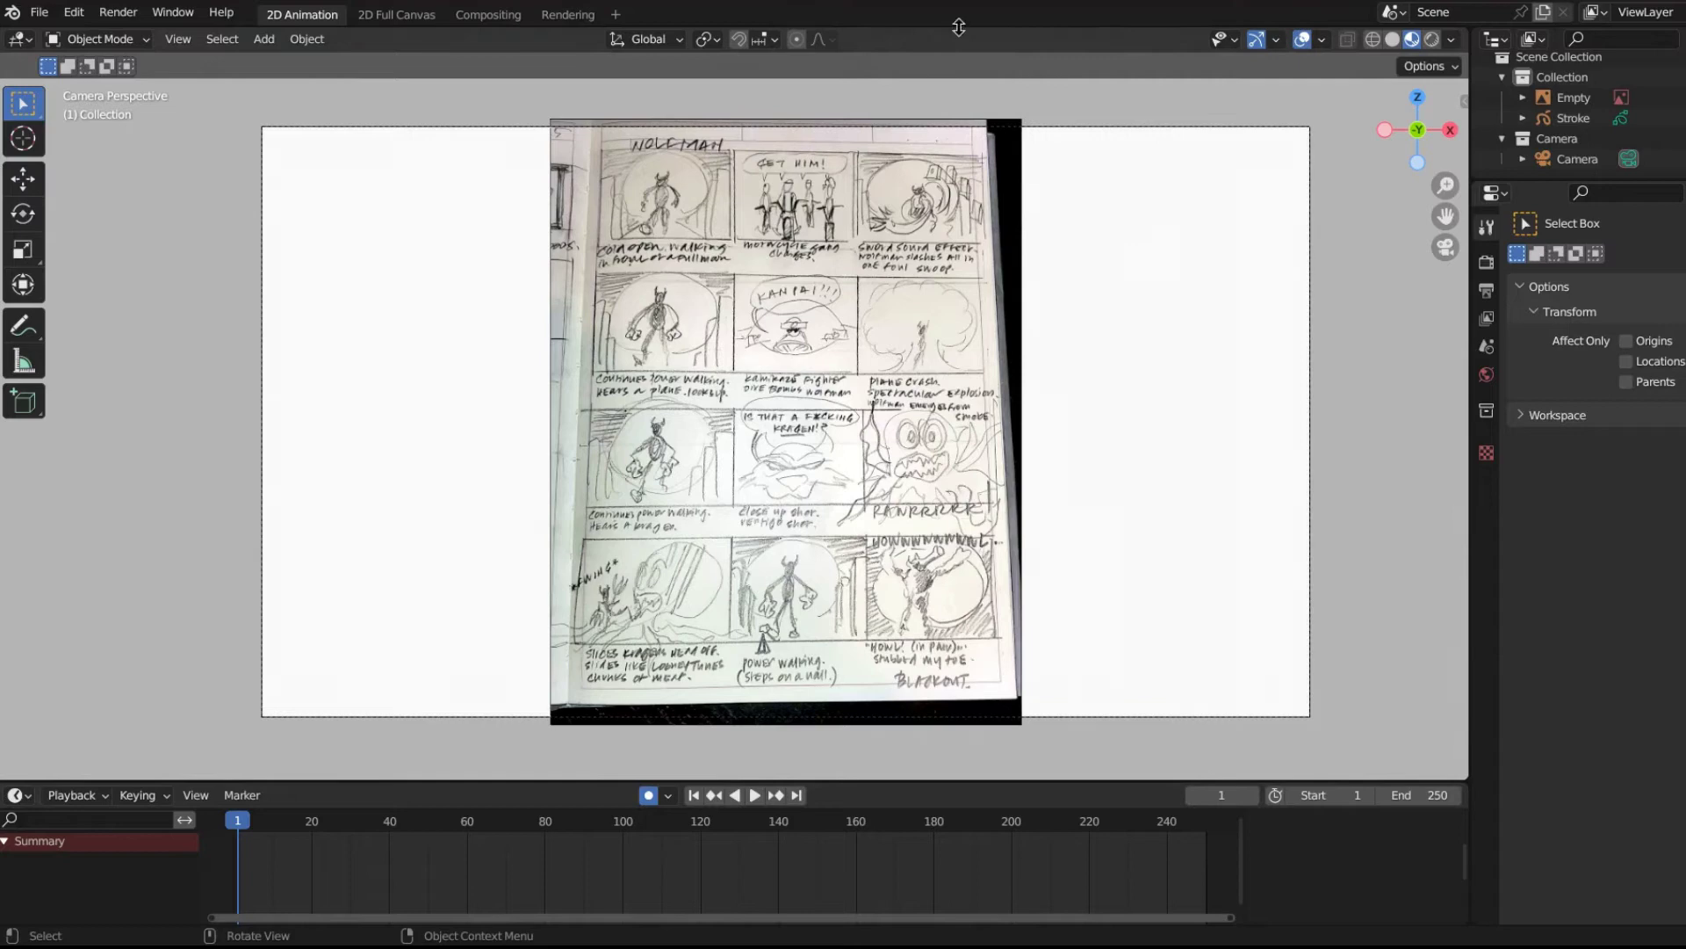
Split the timeline area into two stacked timelines and make both taller.
left_click(15, 795)
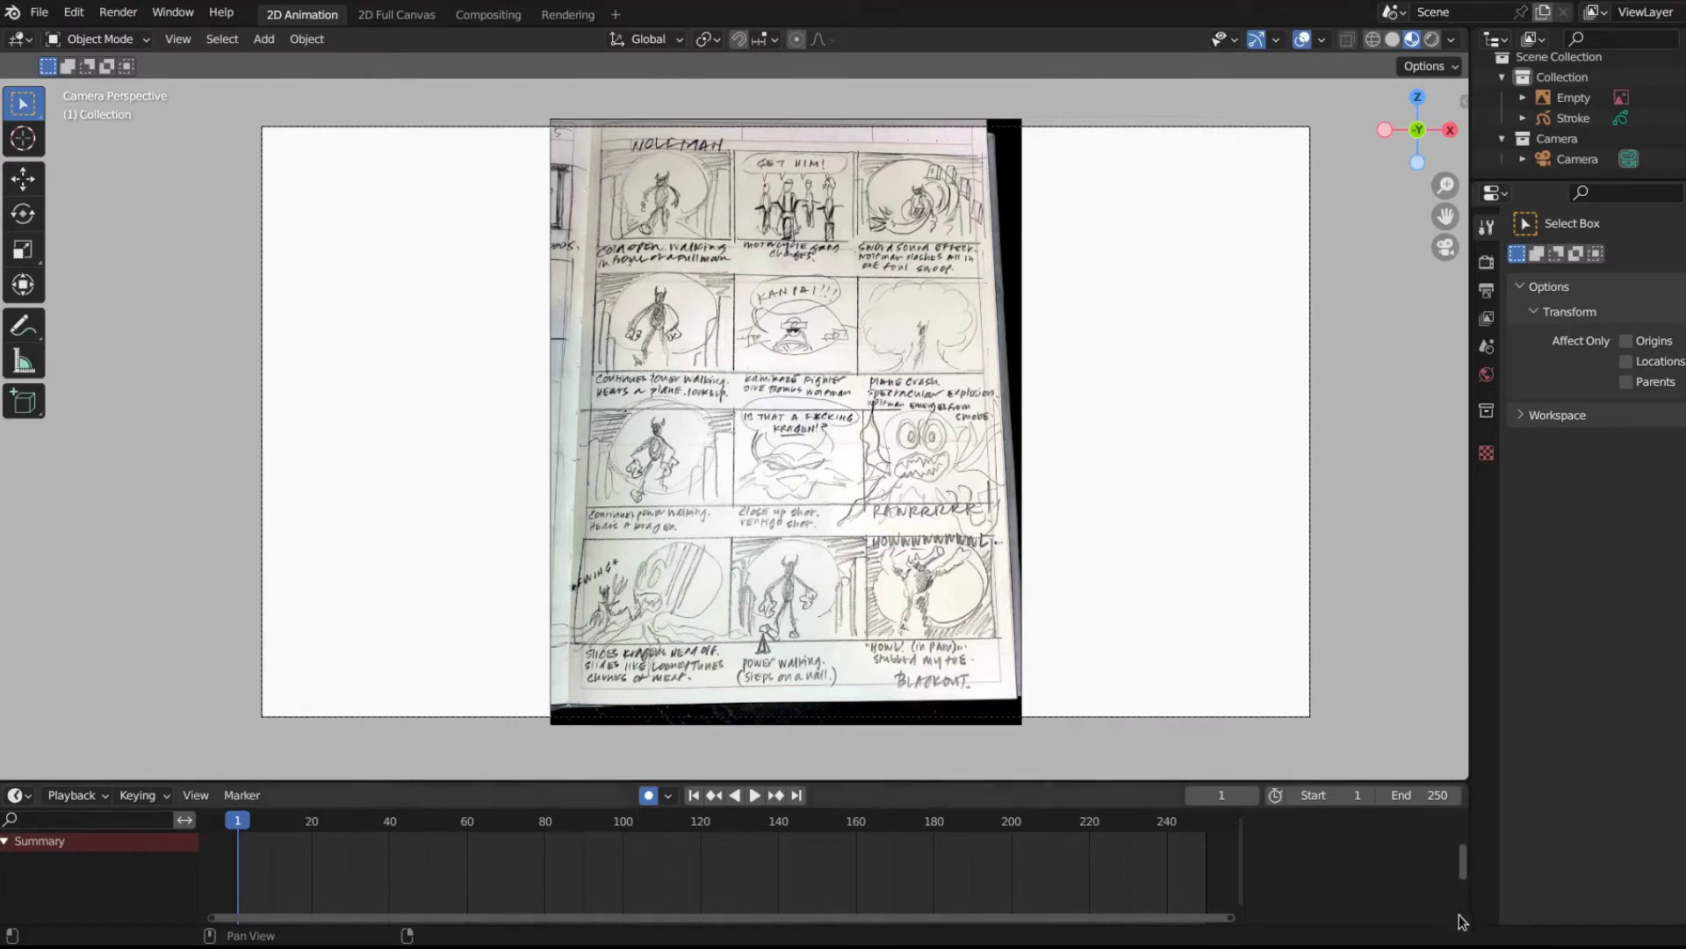
left_click_drag(1462, 919, 1335, 850)
left_click_drag(1319, 786, 1318, 672)
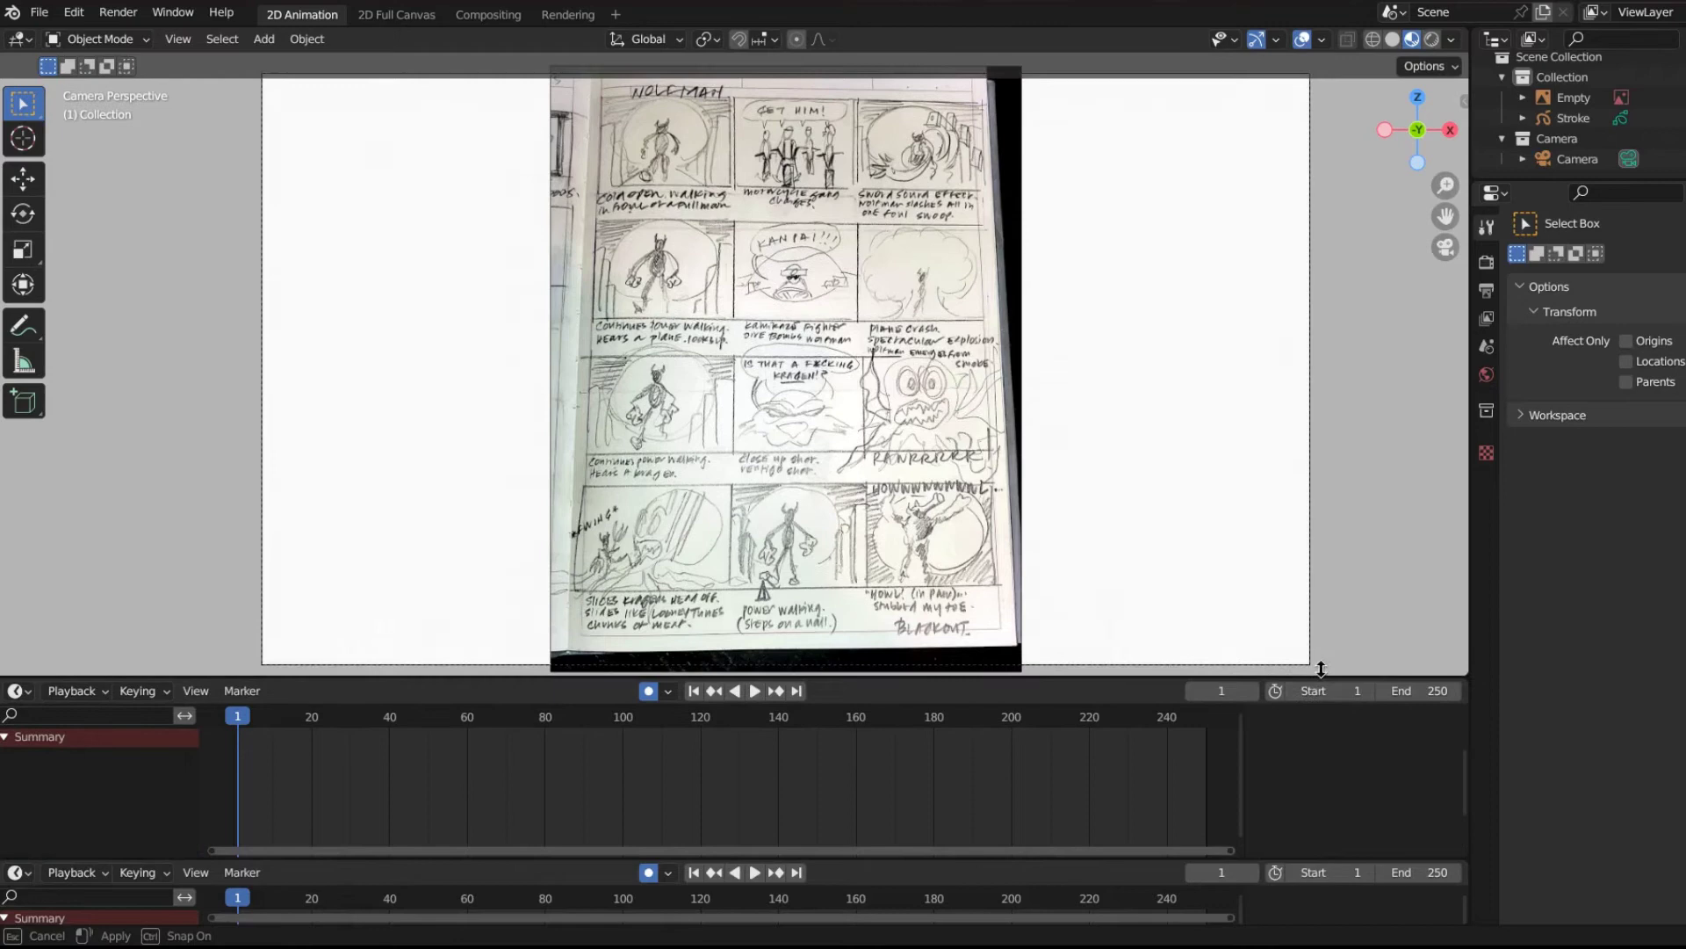
left_click(1337, 863)
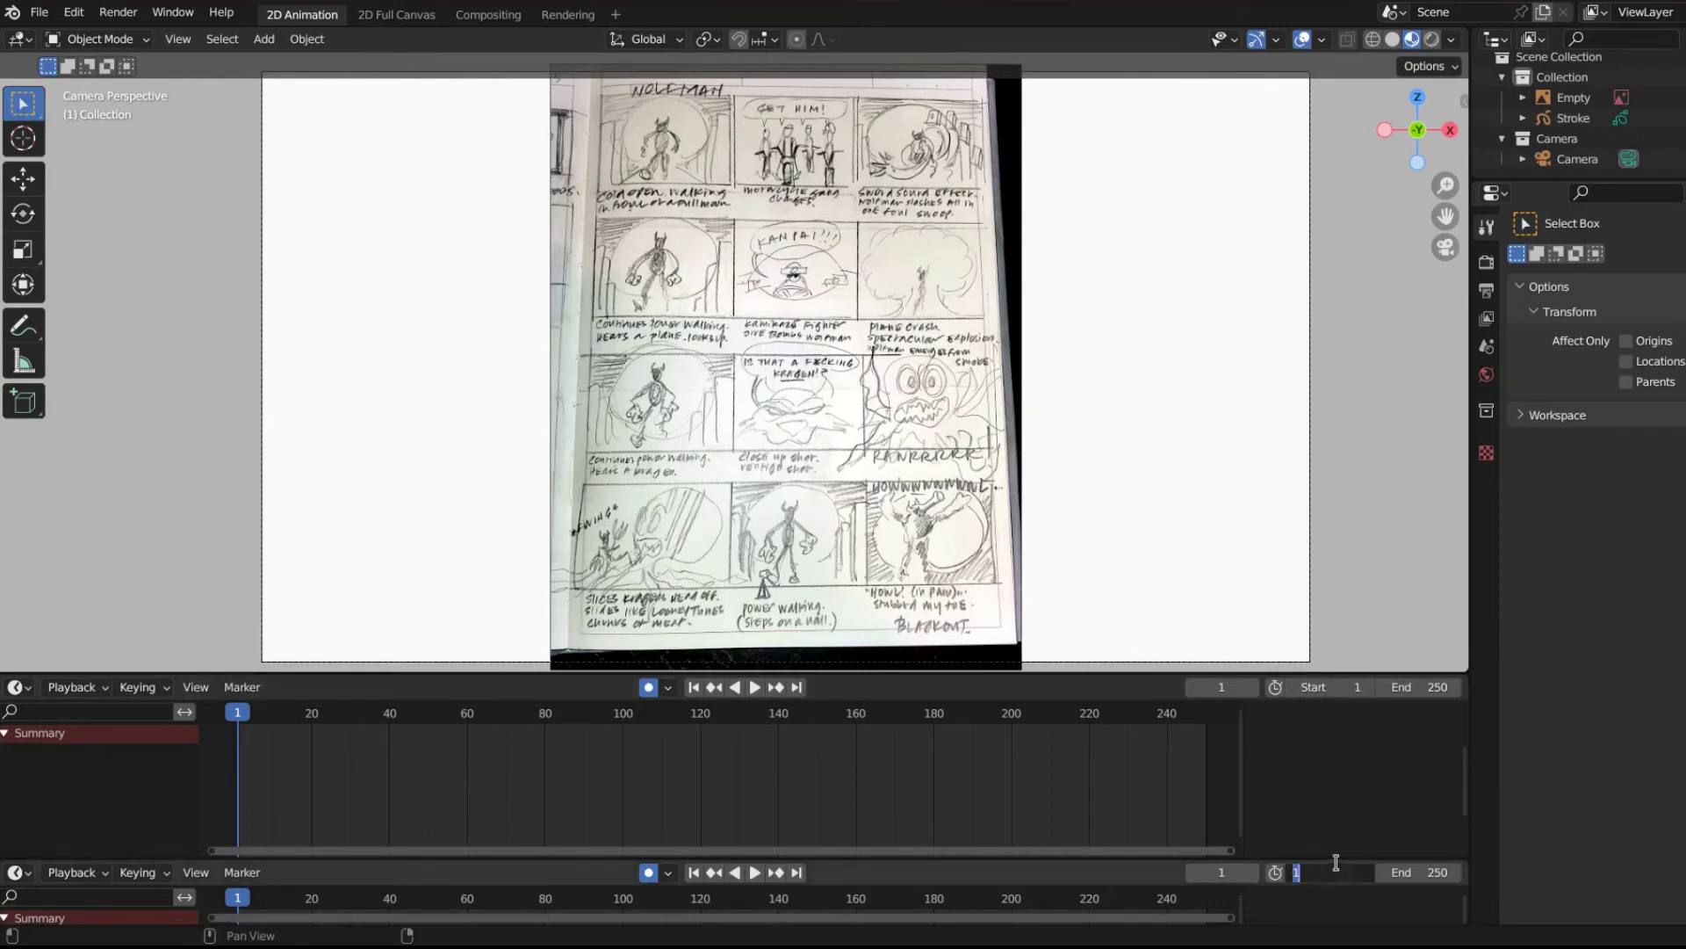
left_click_drag(1334, 860, 1334, 795)
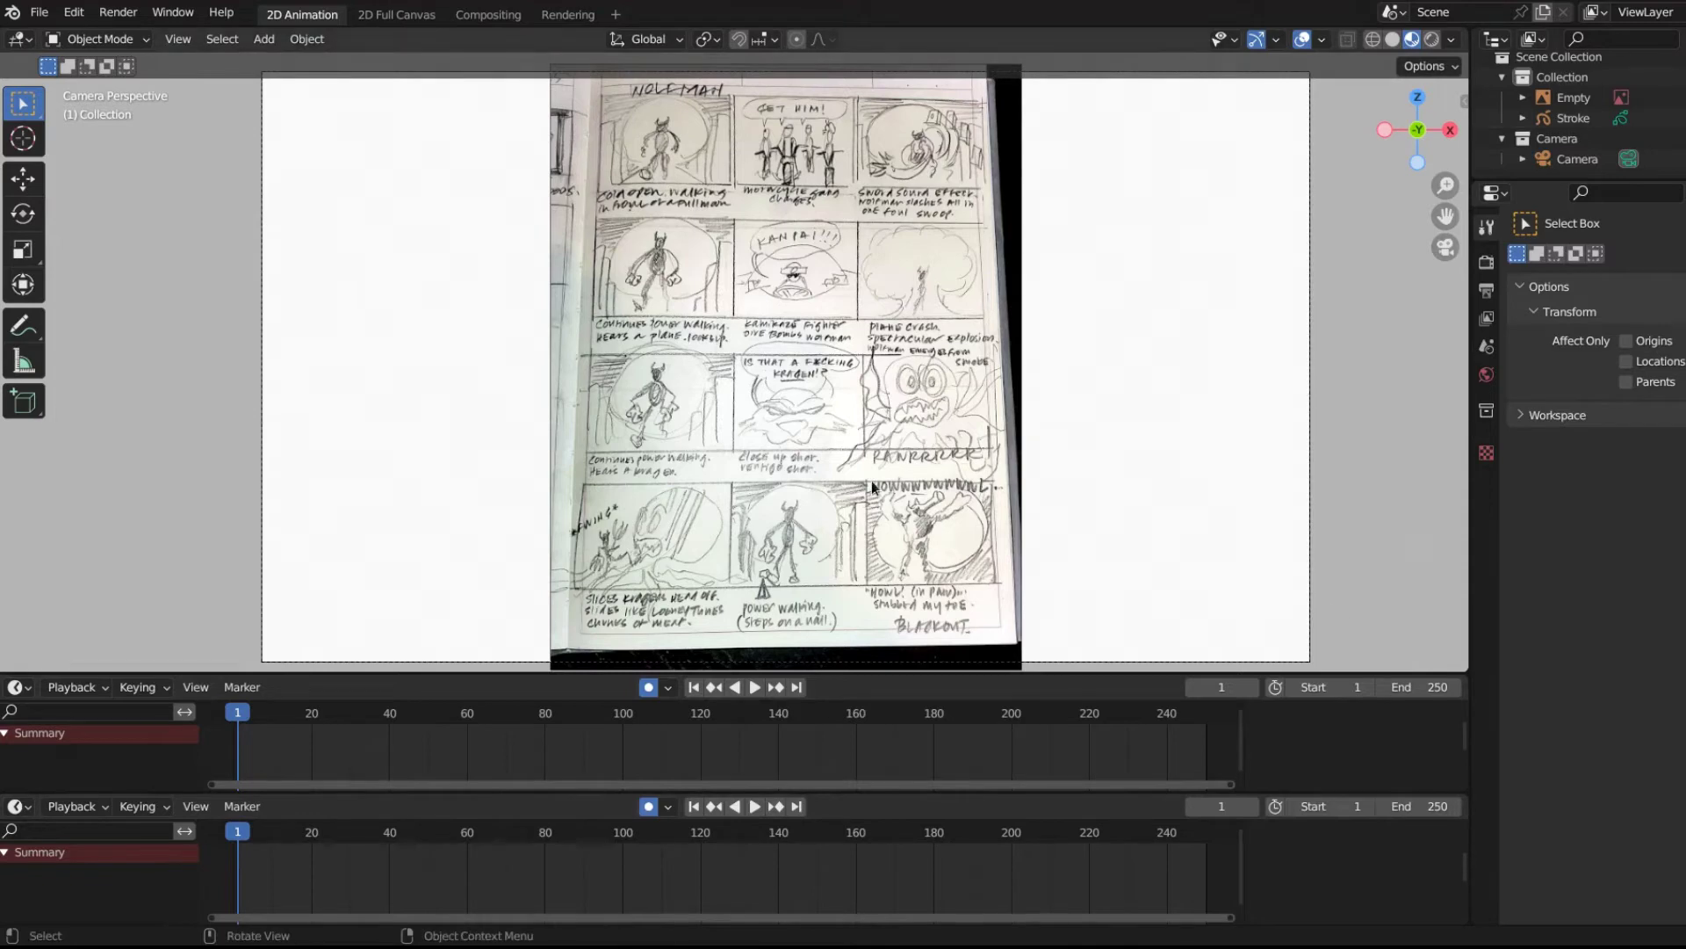
Set the upper area's editor type to Dope Sheet and the lower area's to Video Sequencer.
left_click(18, 806)
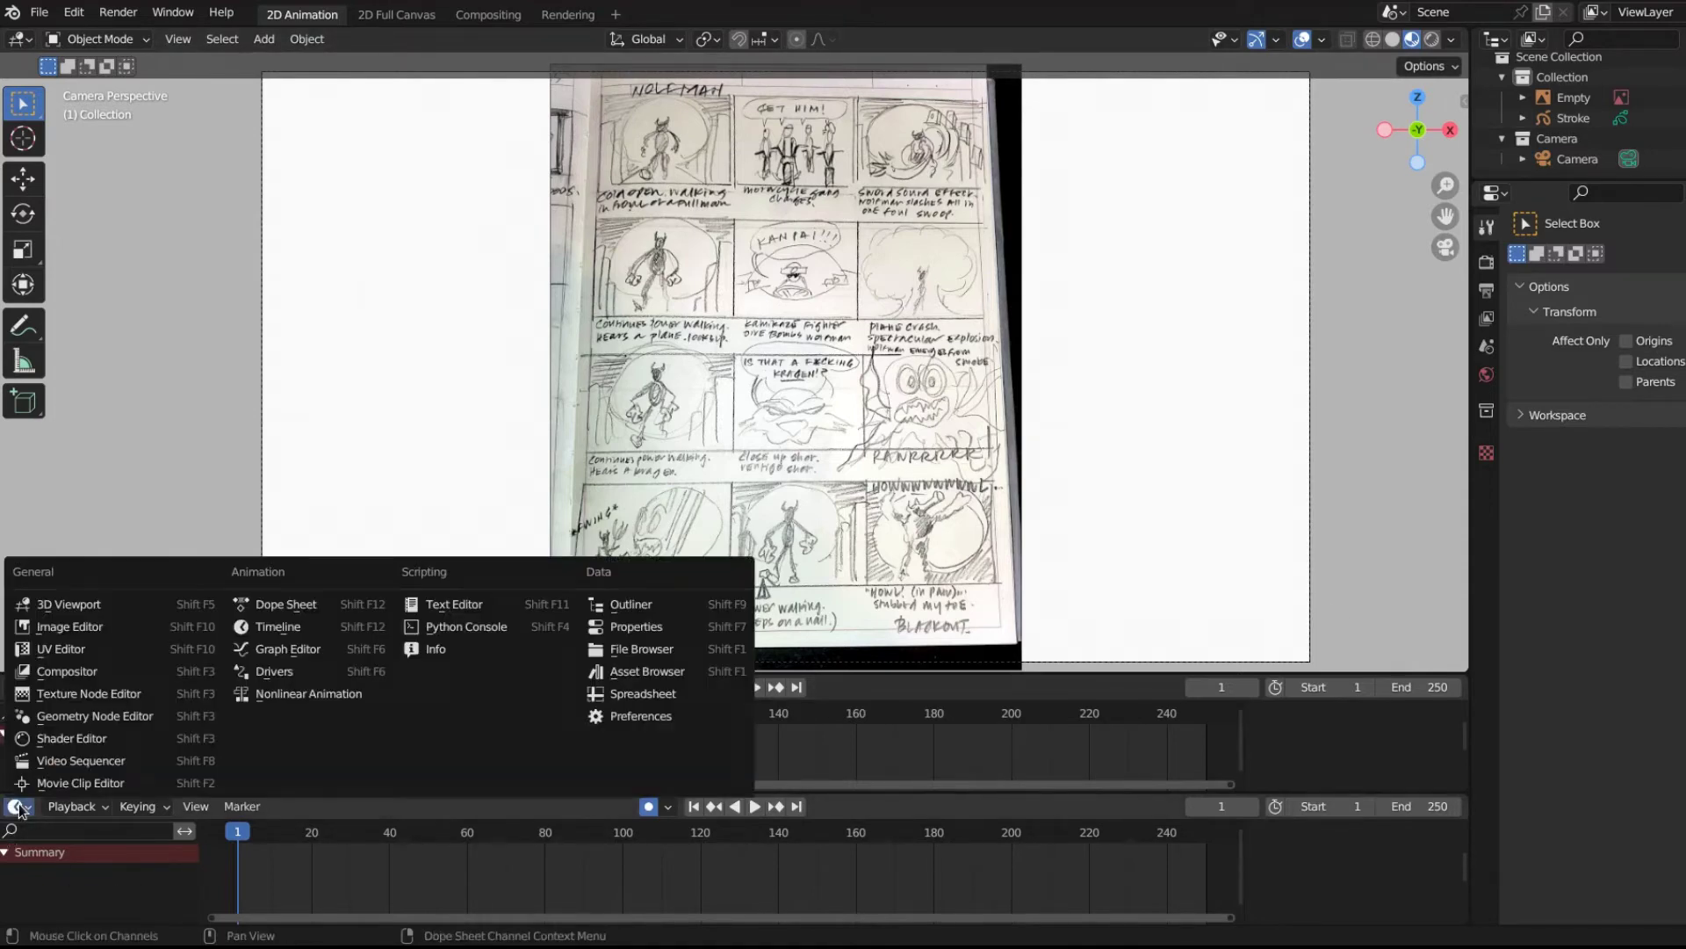
left_click(18, 807)
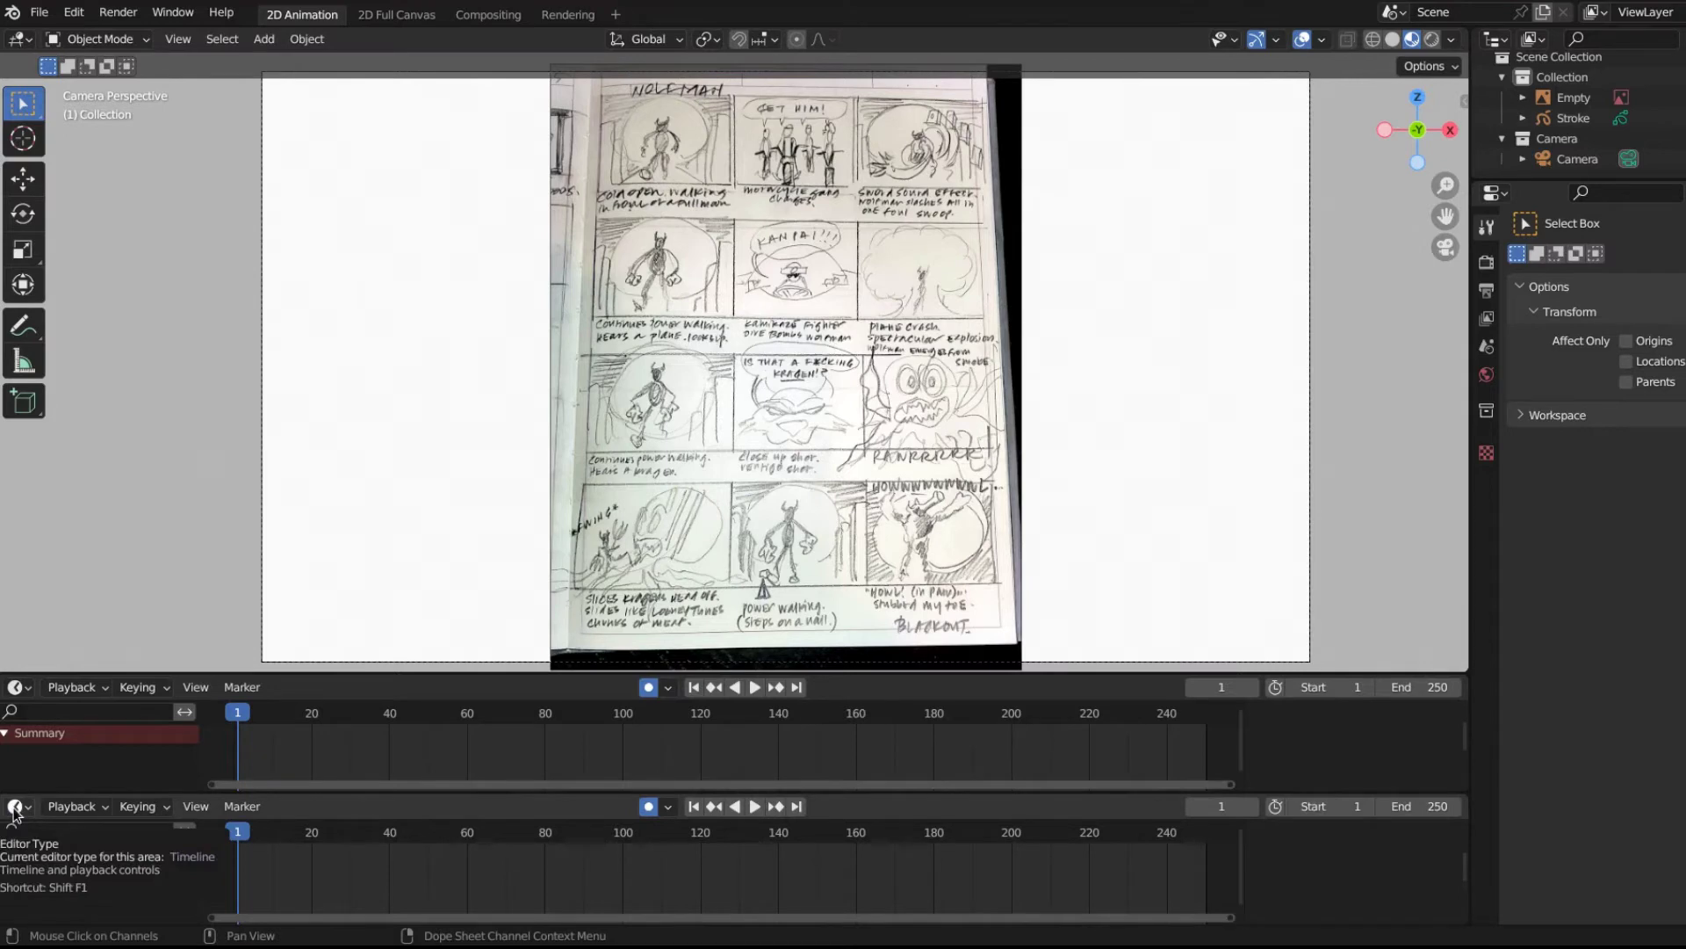
left_click(18, 688)
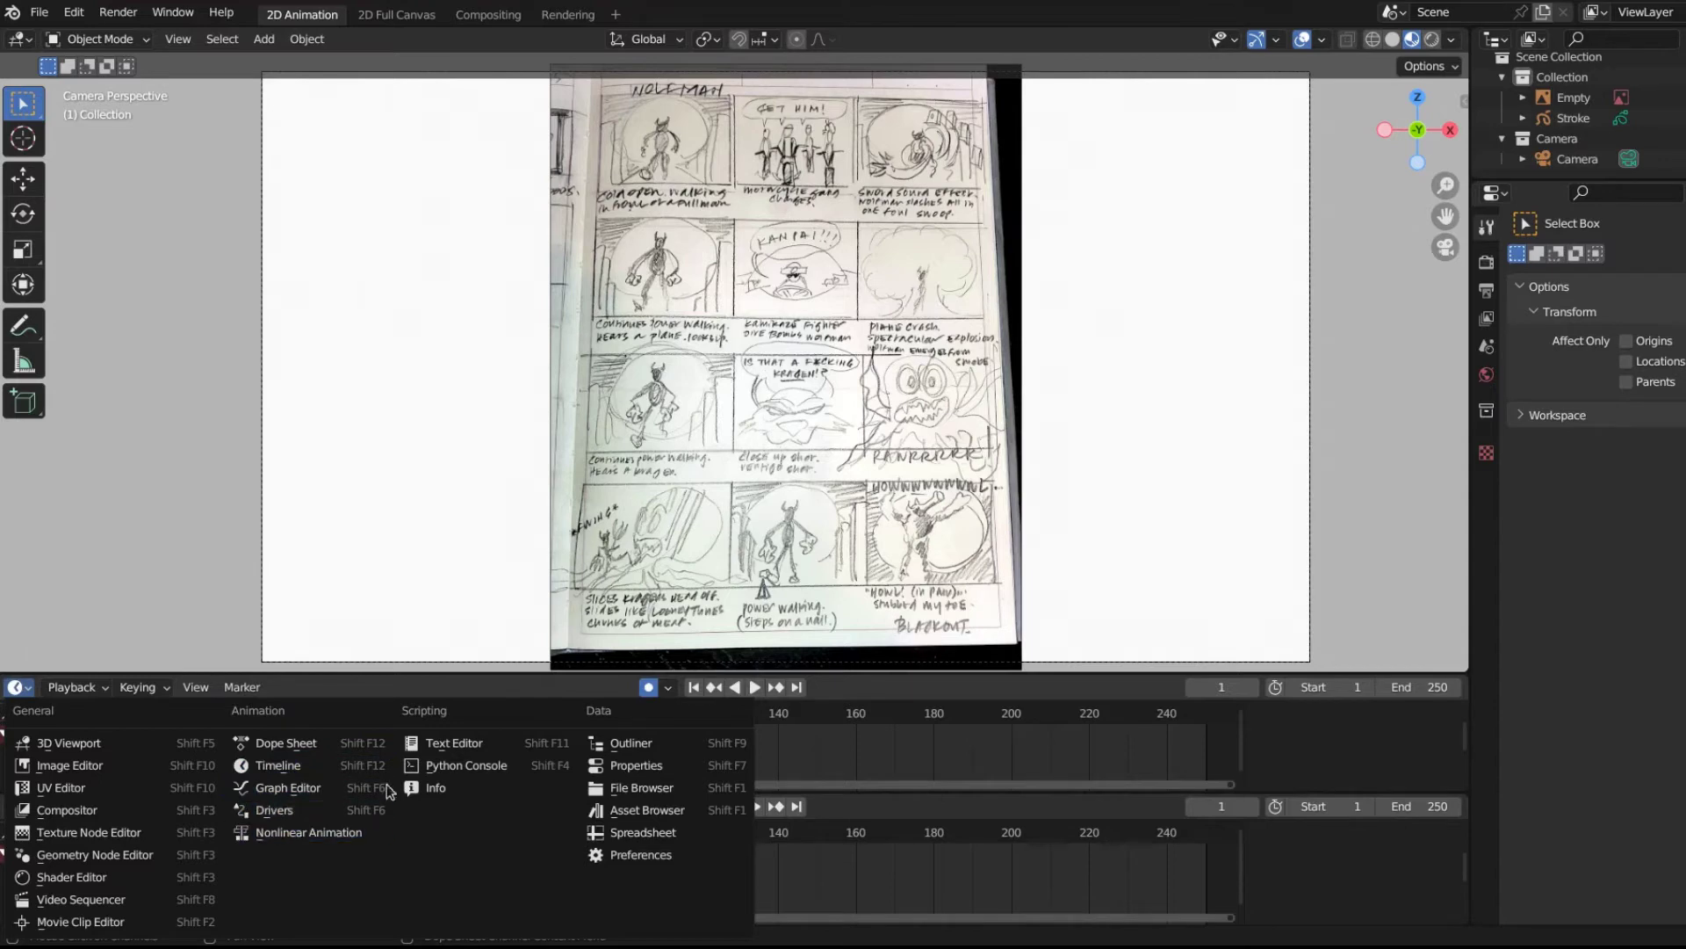
left_click(284, 747)
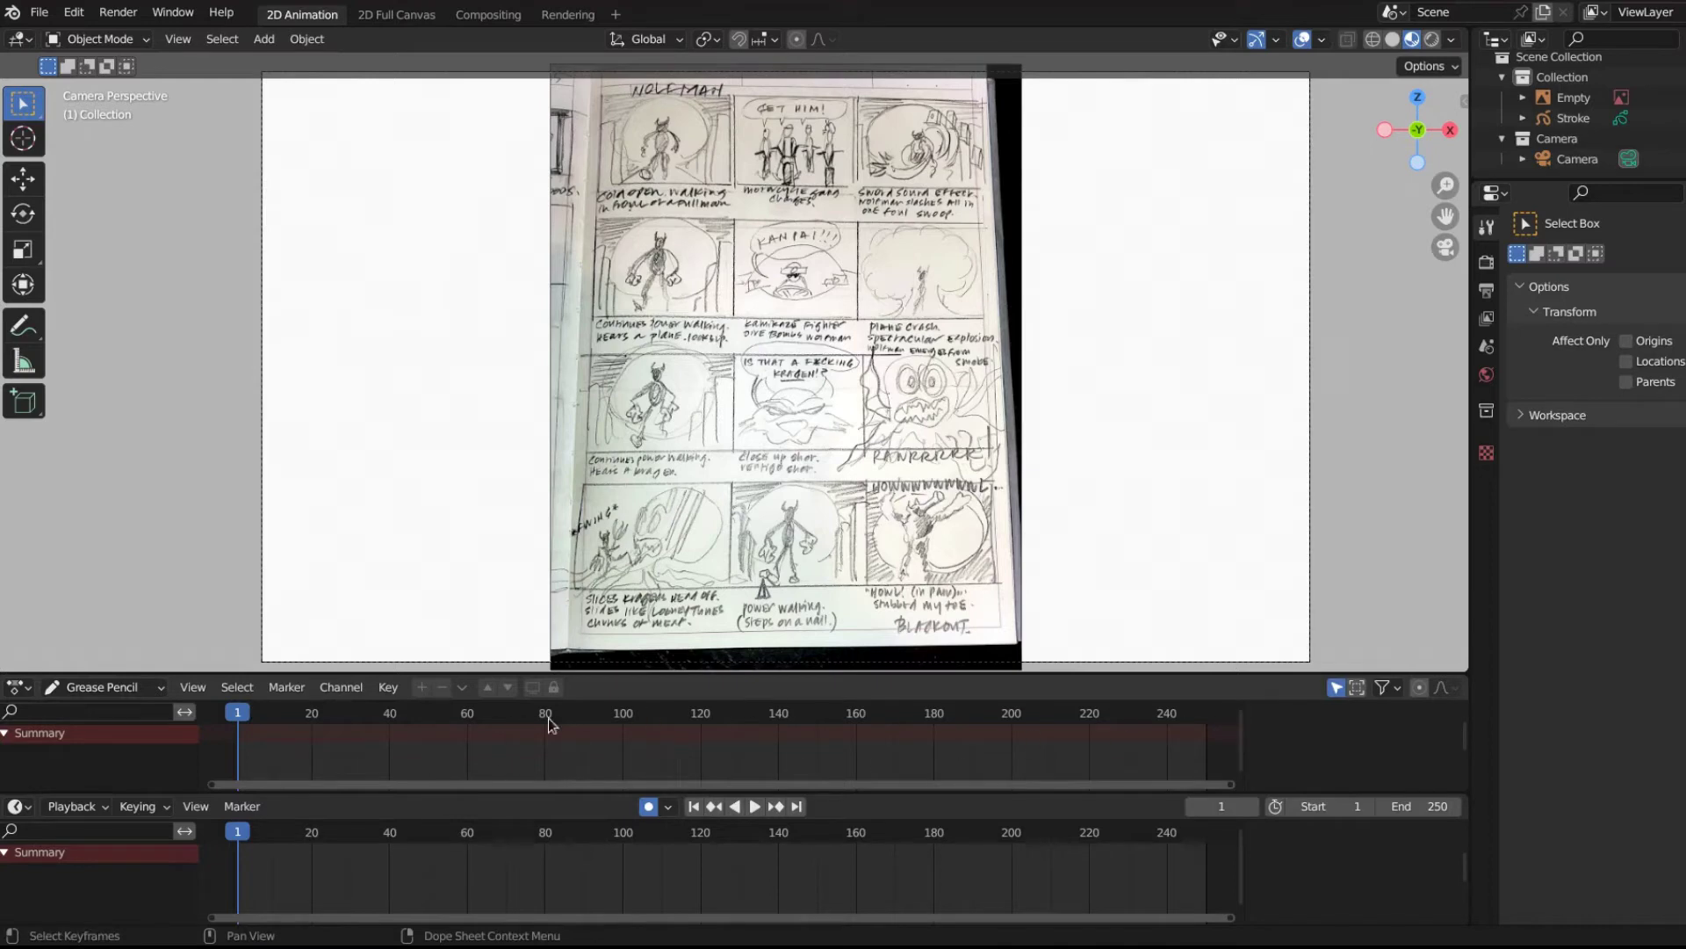
left_click(15, 806)
left_click(59, 761)
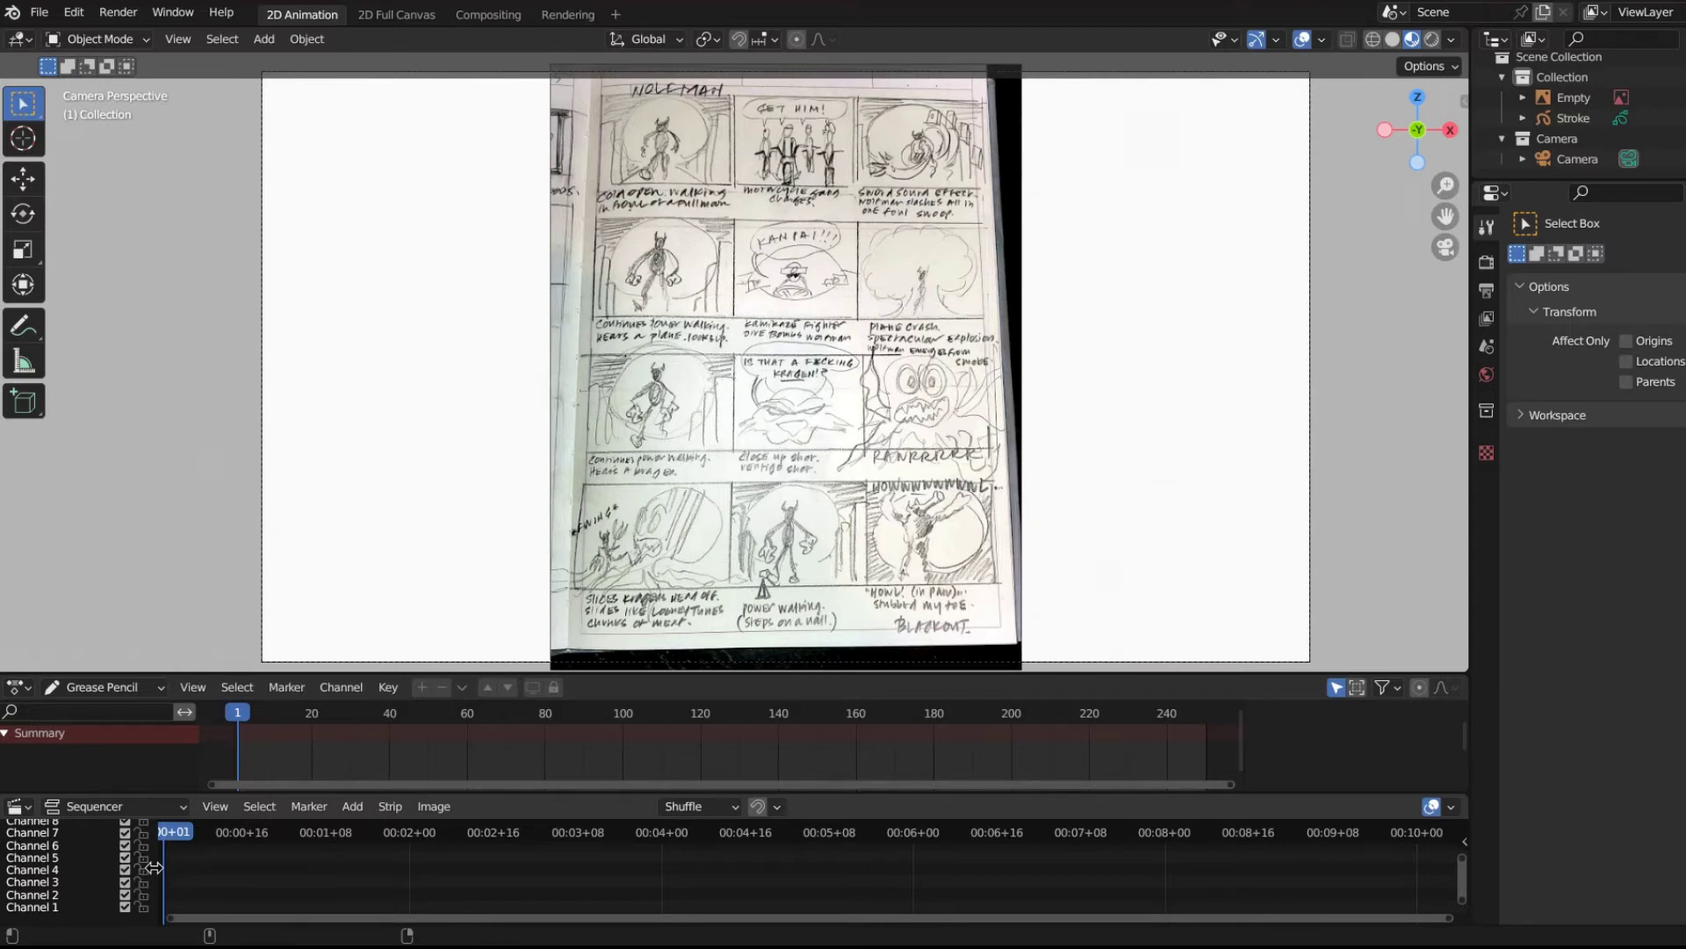
Add voiceover_intro_walkthrough.mp3 as a channel 1 sound strip and frame the whole 1975-frame strip.
left_click_drag(155, 865, 88, 872)
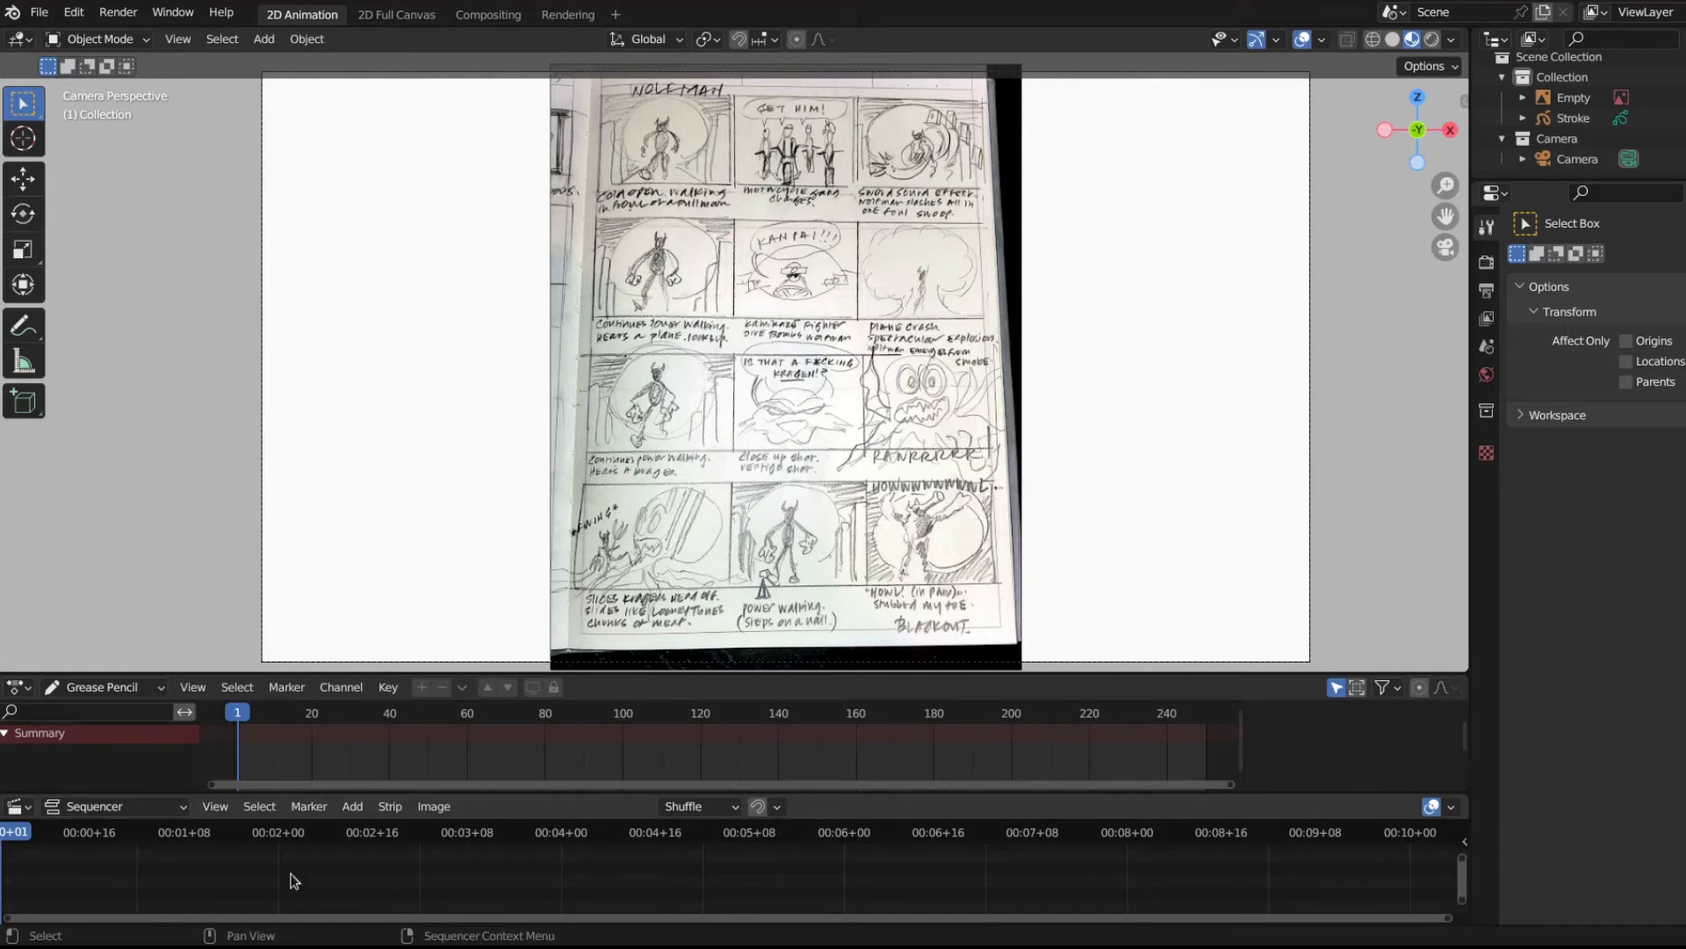
left_click(352, 806)
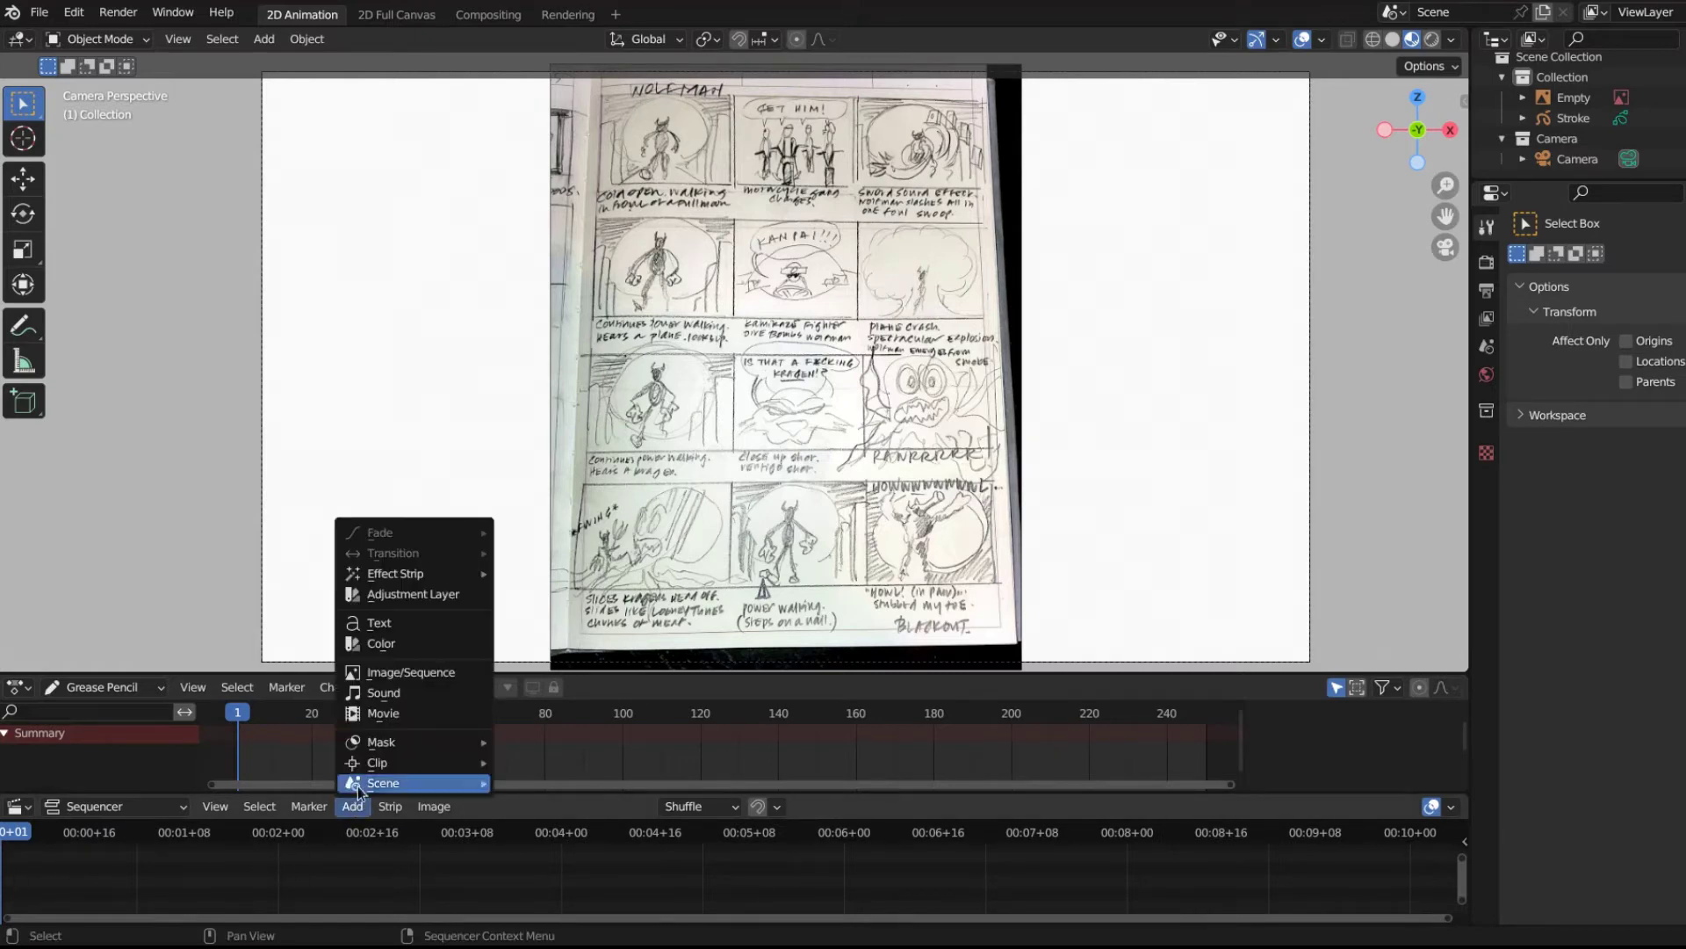
left_click(379, 692)
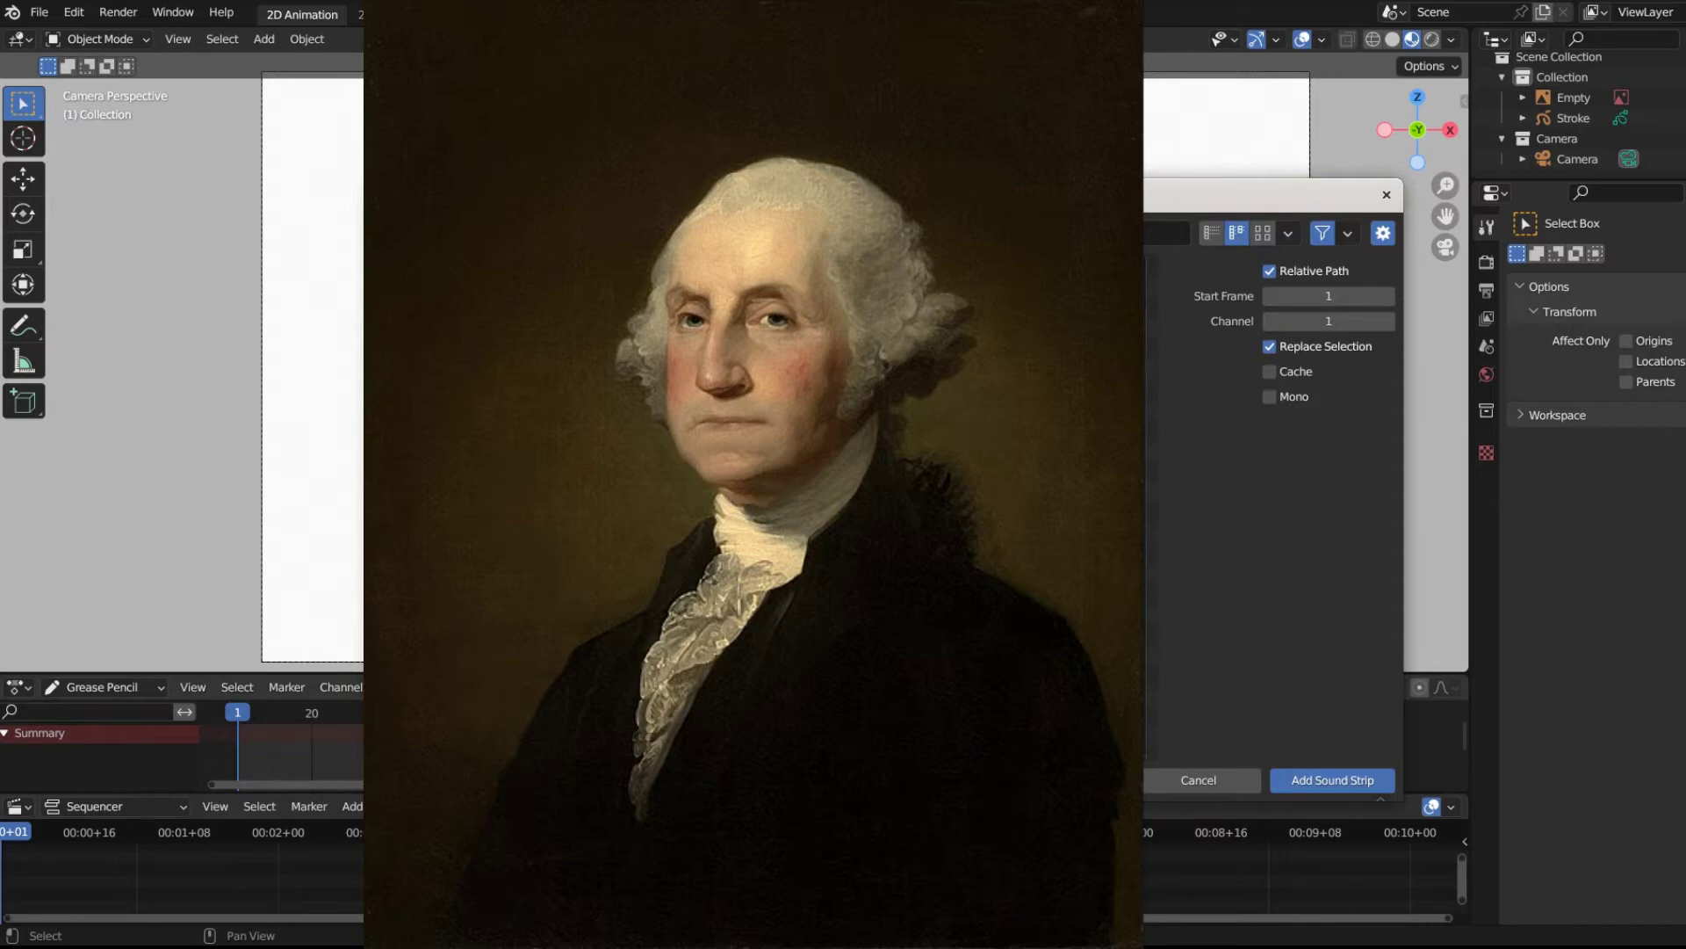
left_click(1305, 773)
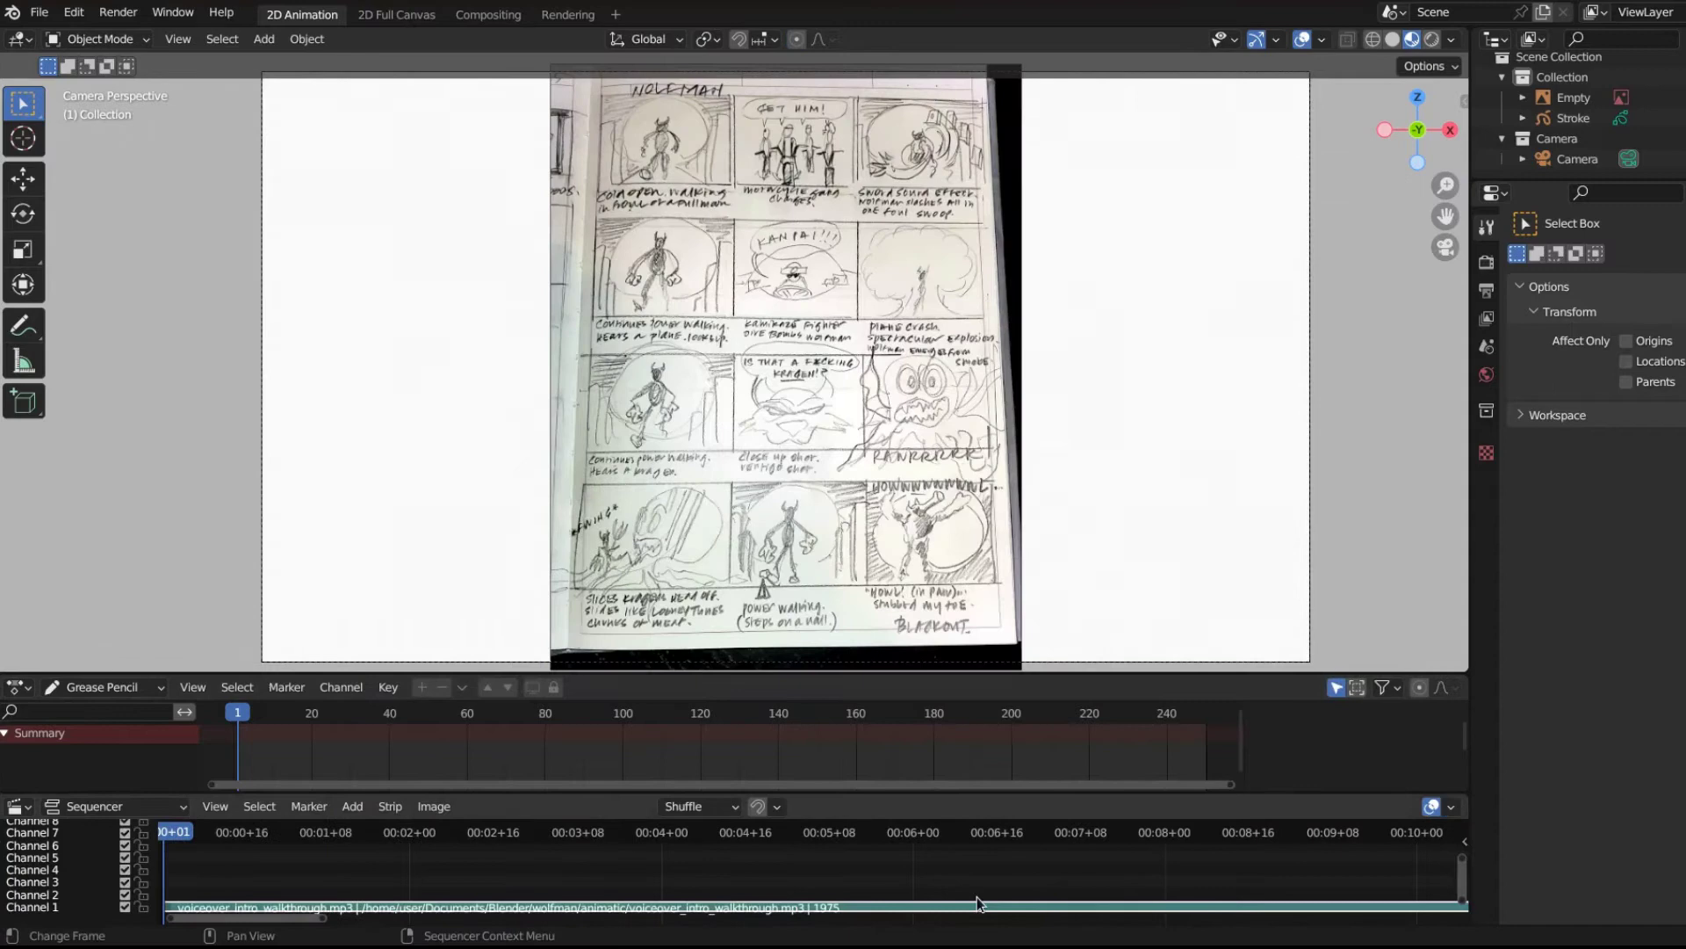
key("Home")
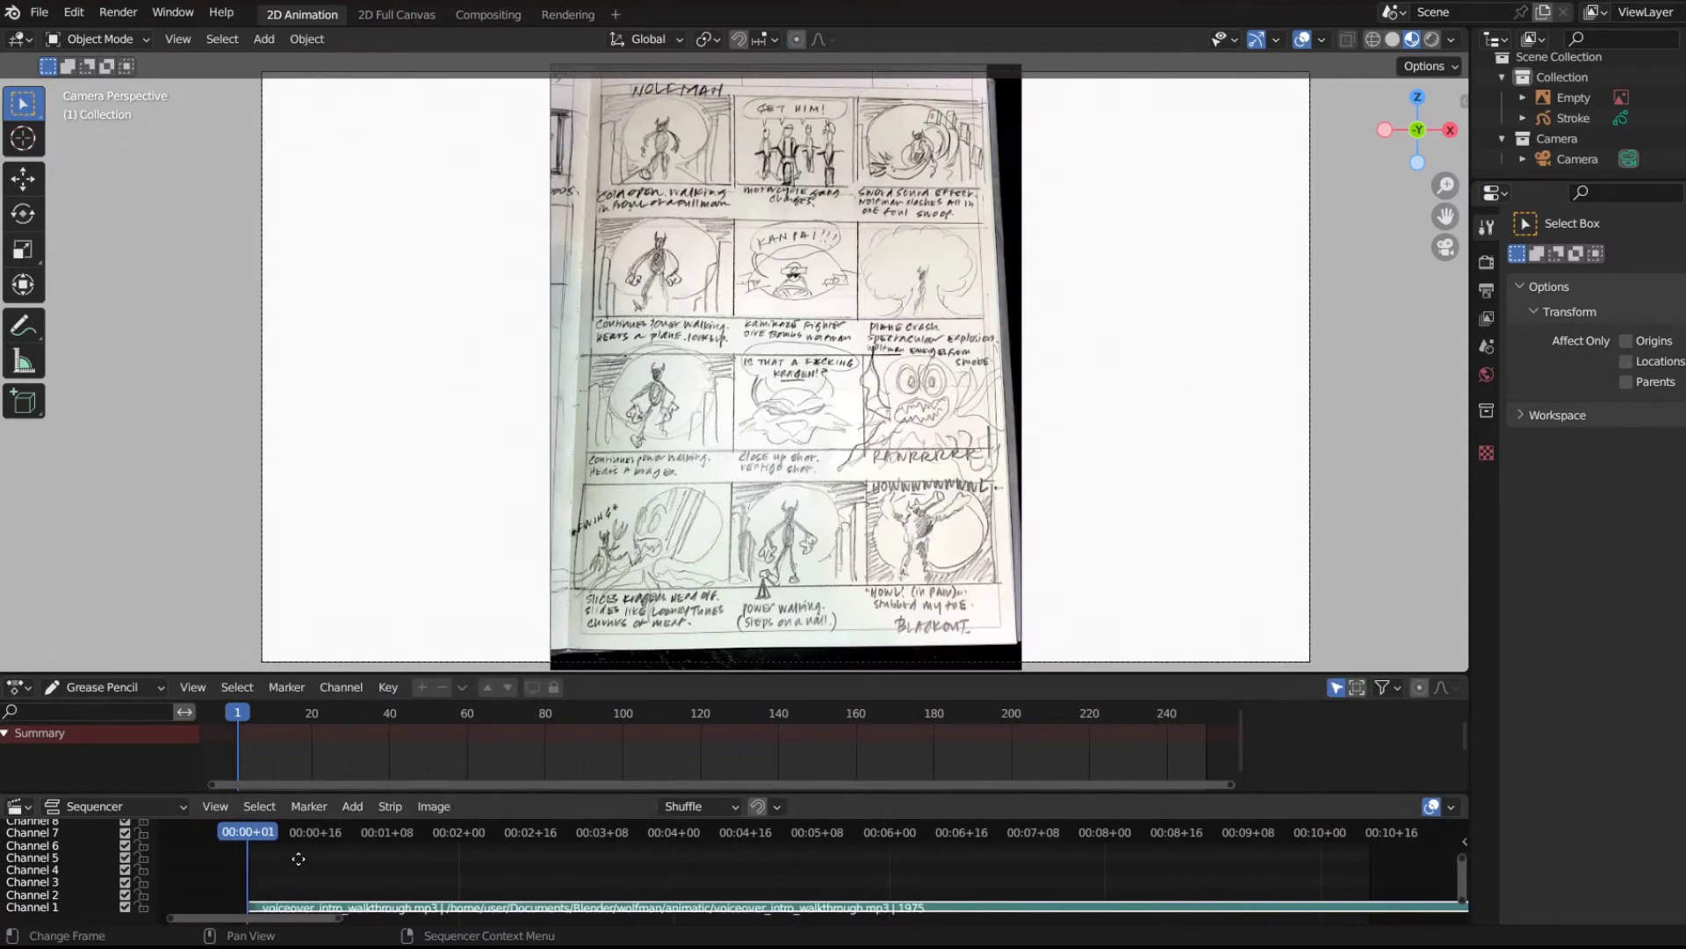
scroll(805, 865, "down", 5)
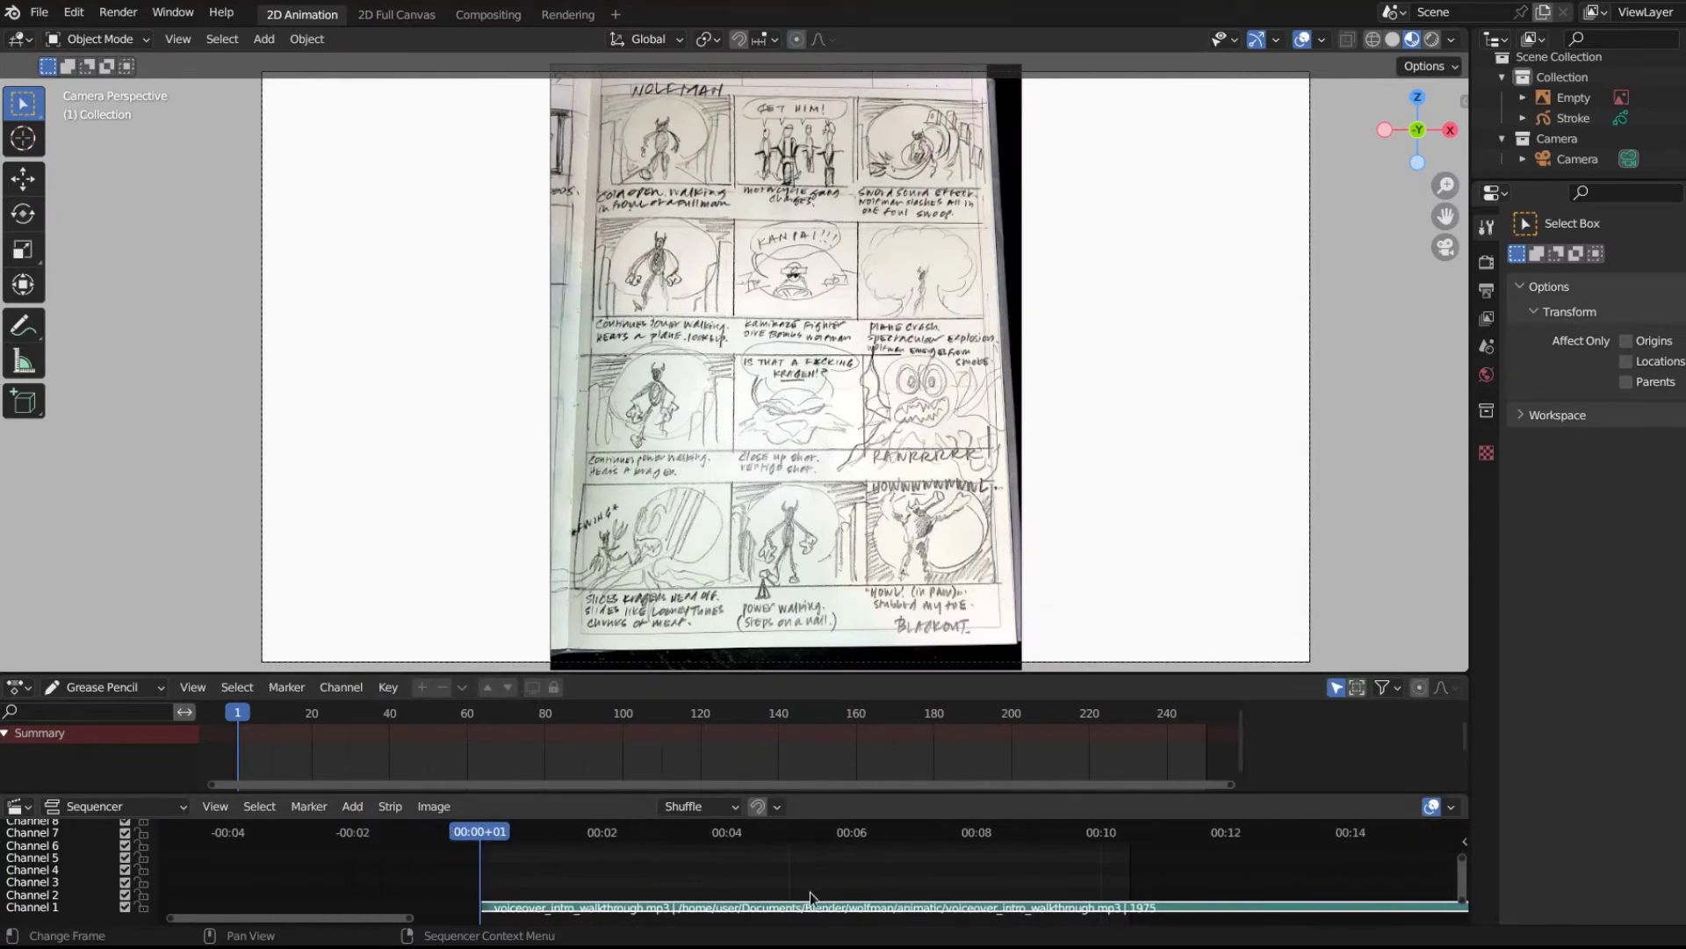
key("Home")
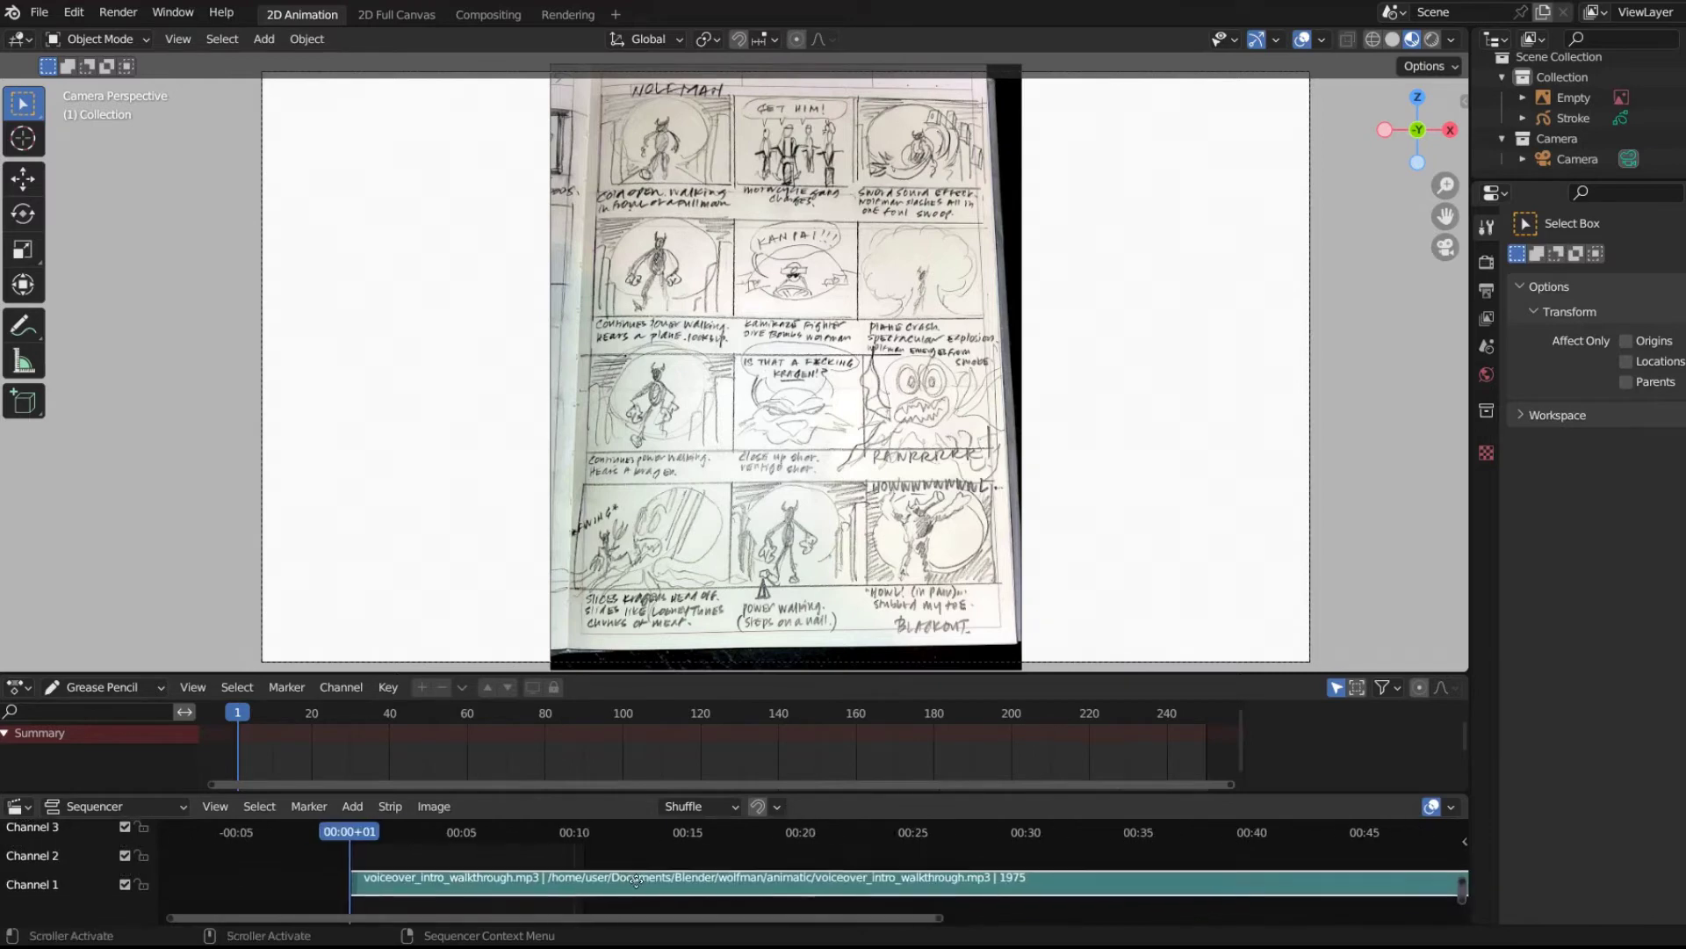
Widen the sequencer and show the voiceover strip's sound properties in the sidebar.
left_click_drag(157, 877, 11, 868)
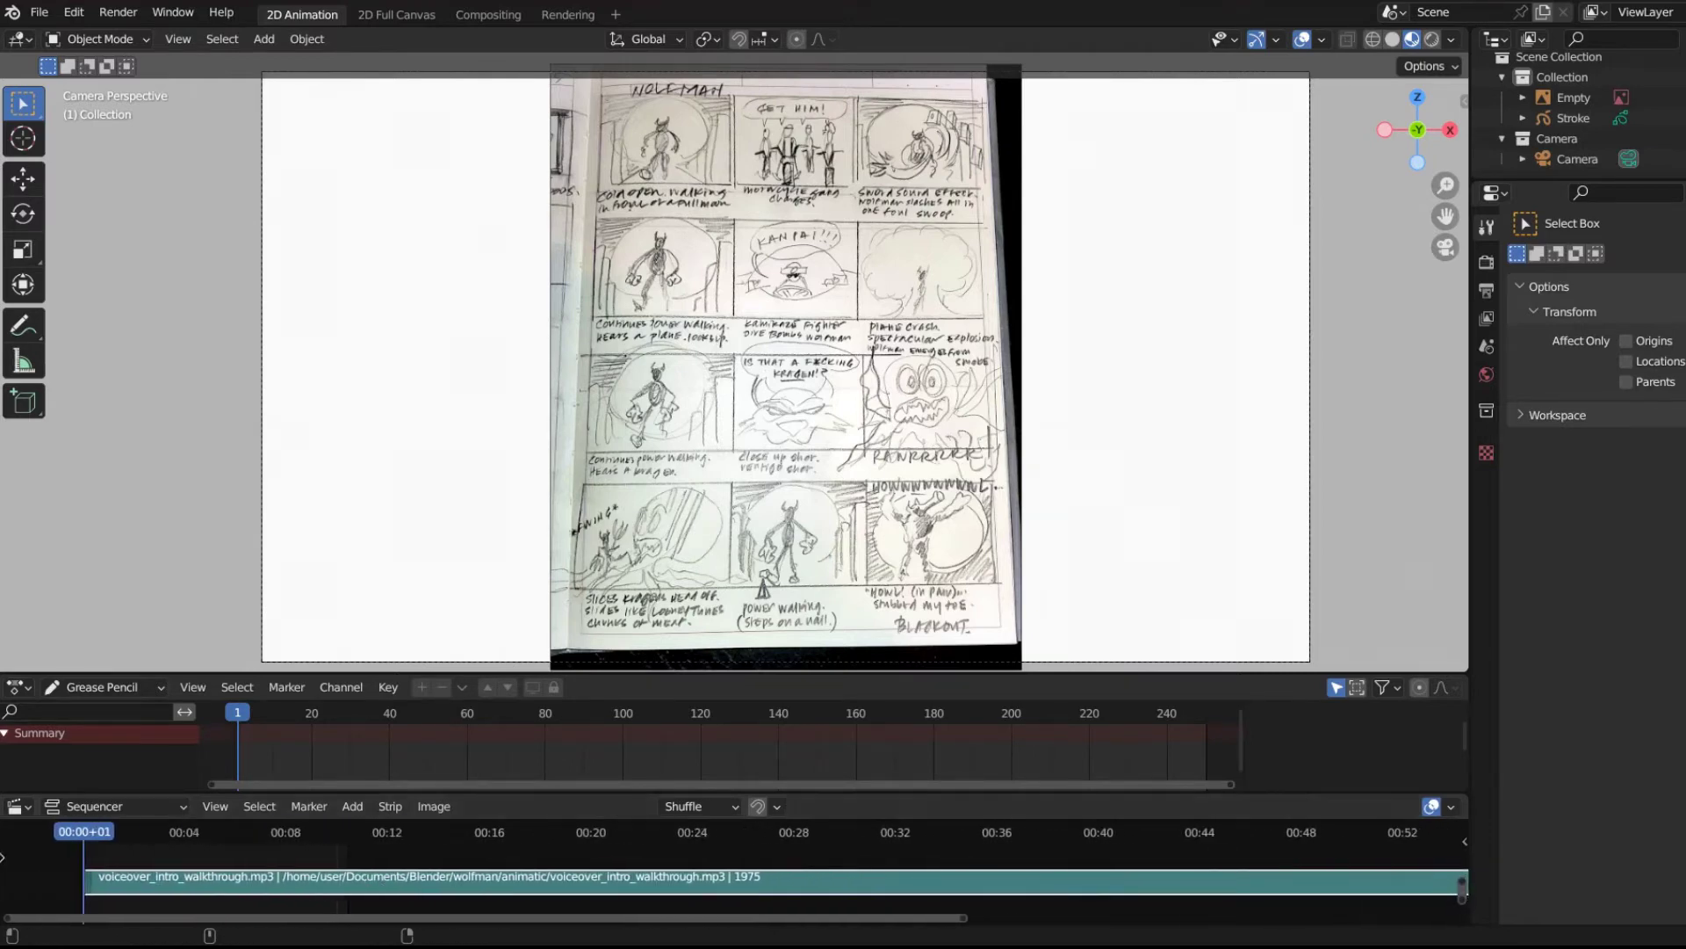
right_click(672, 882)
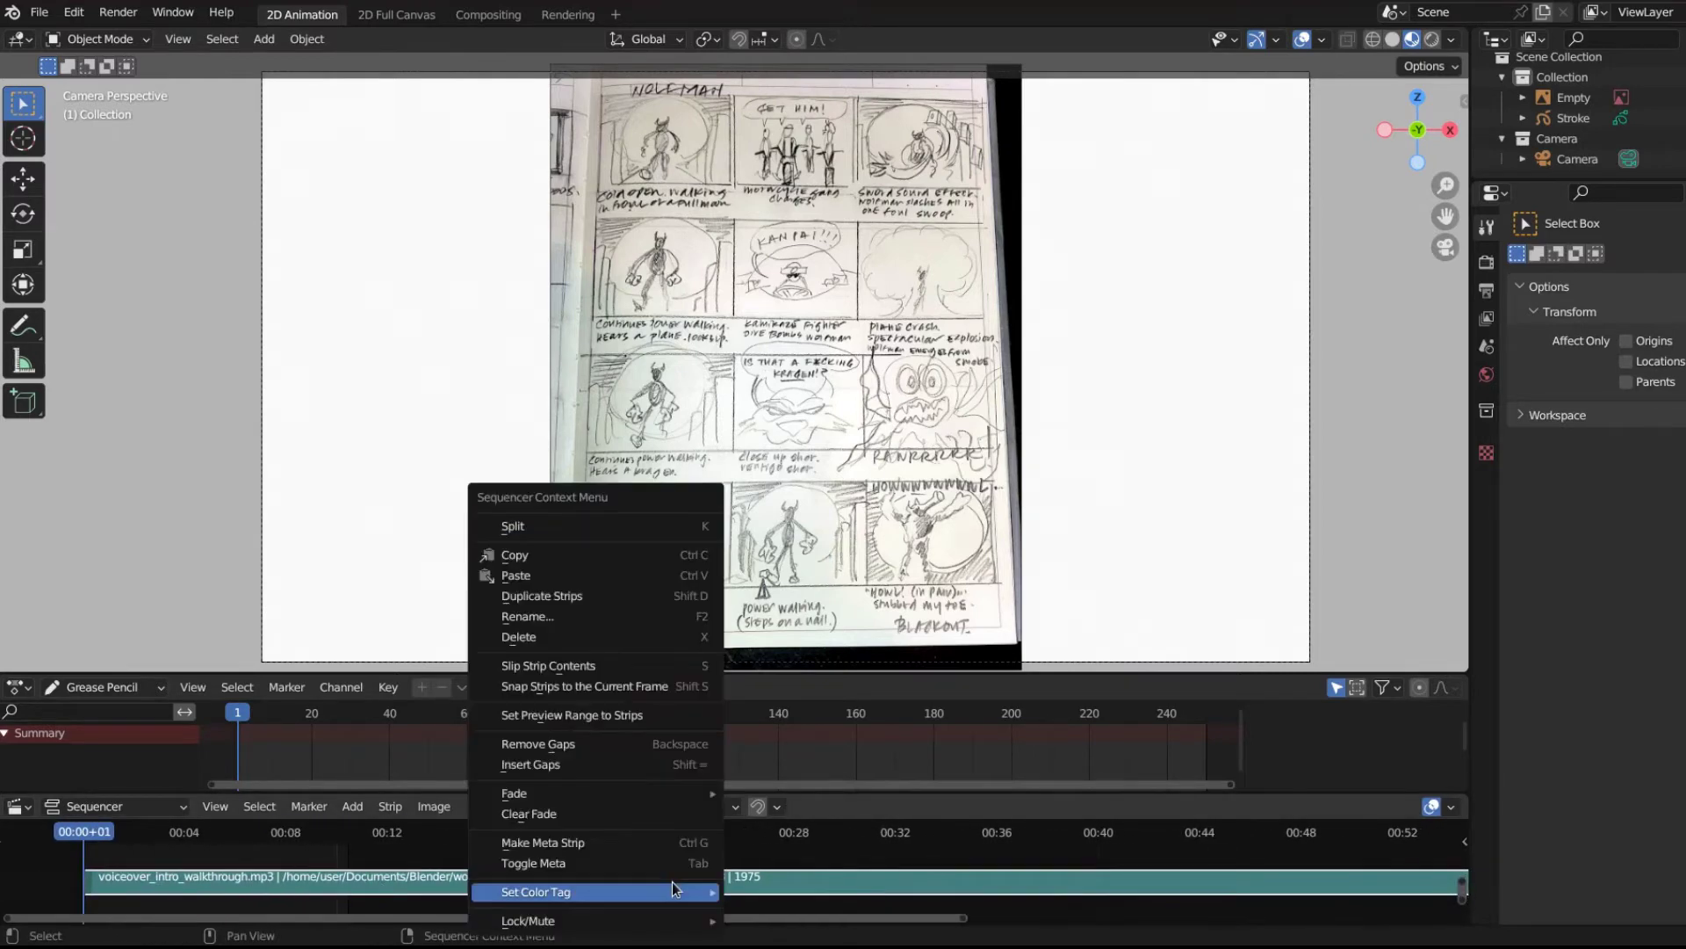
mouse_move(672, 881)
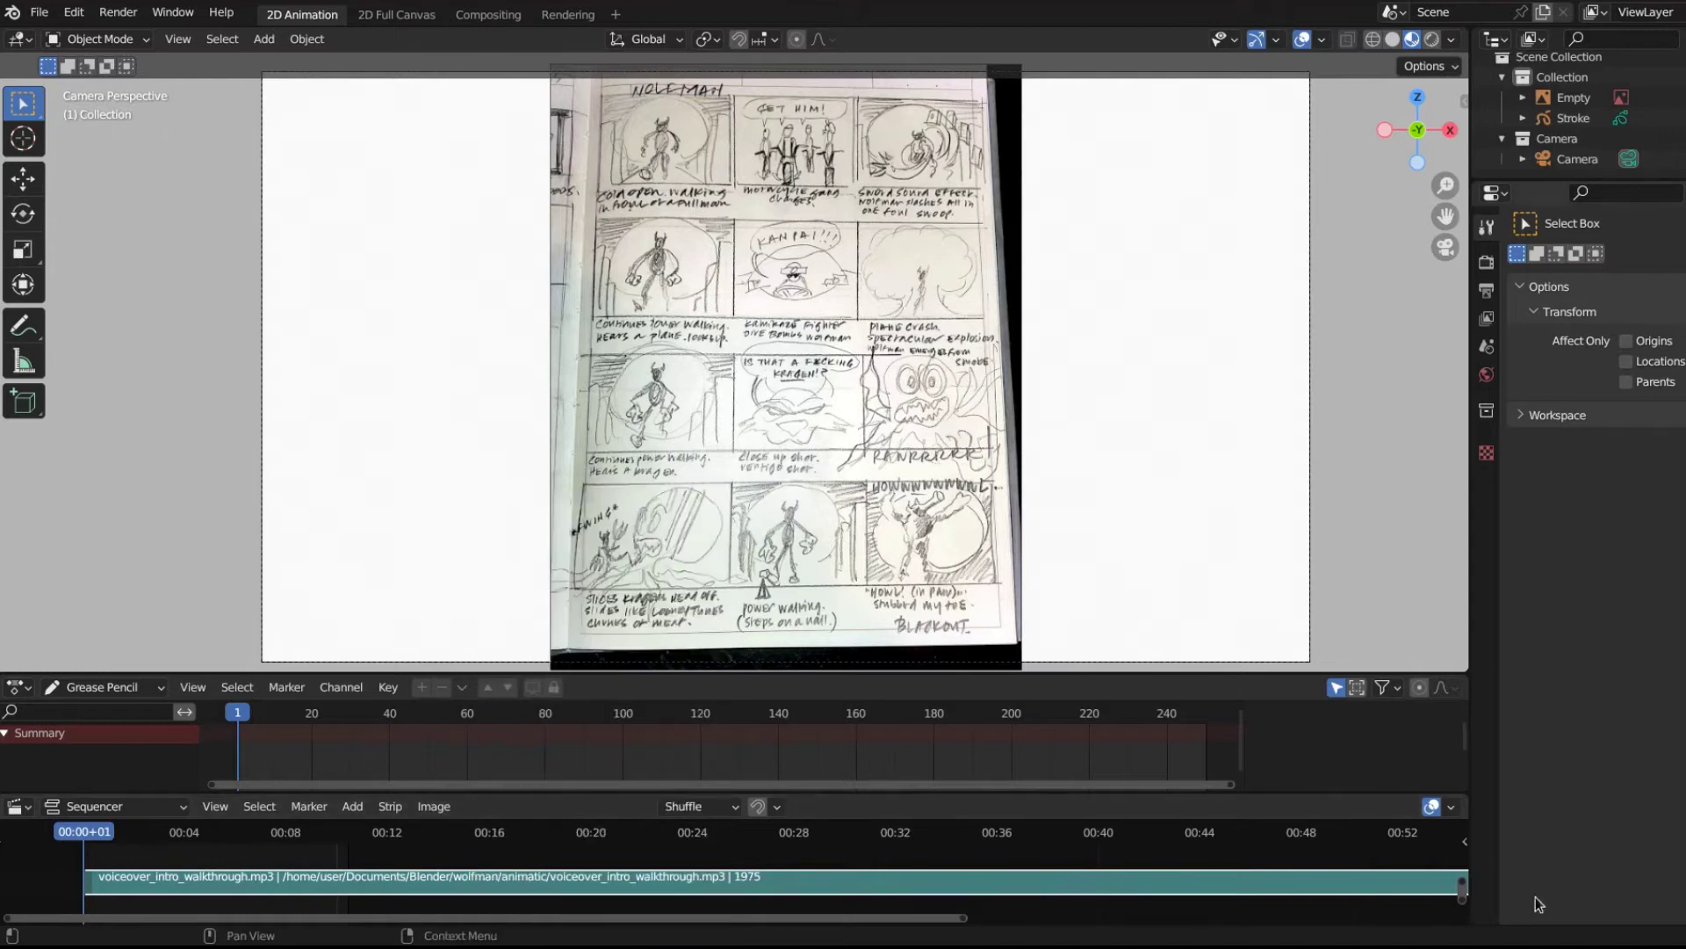
left_click(1463, 841)
scroll(1417, 852, "down", 5)
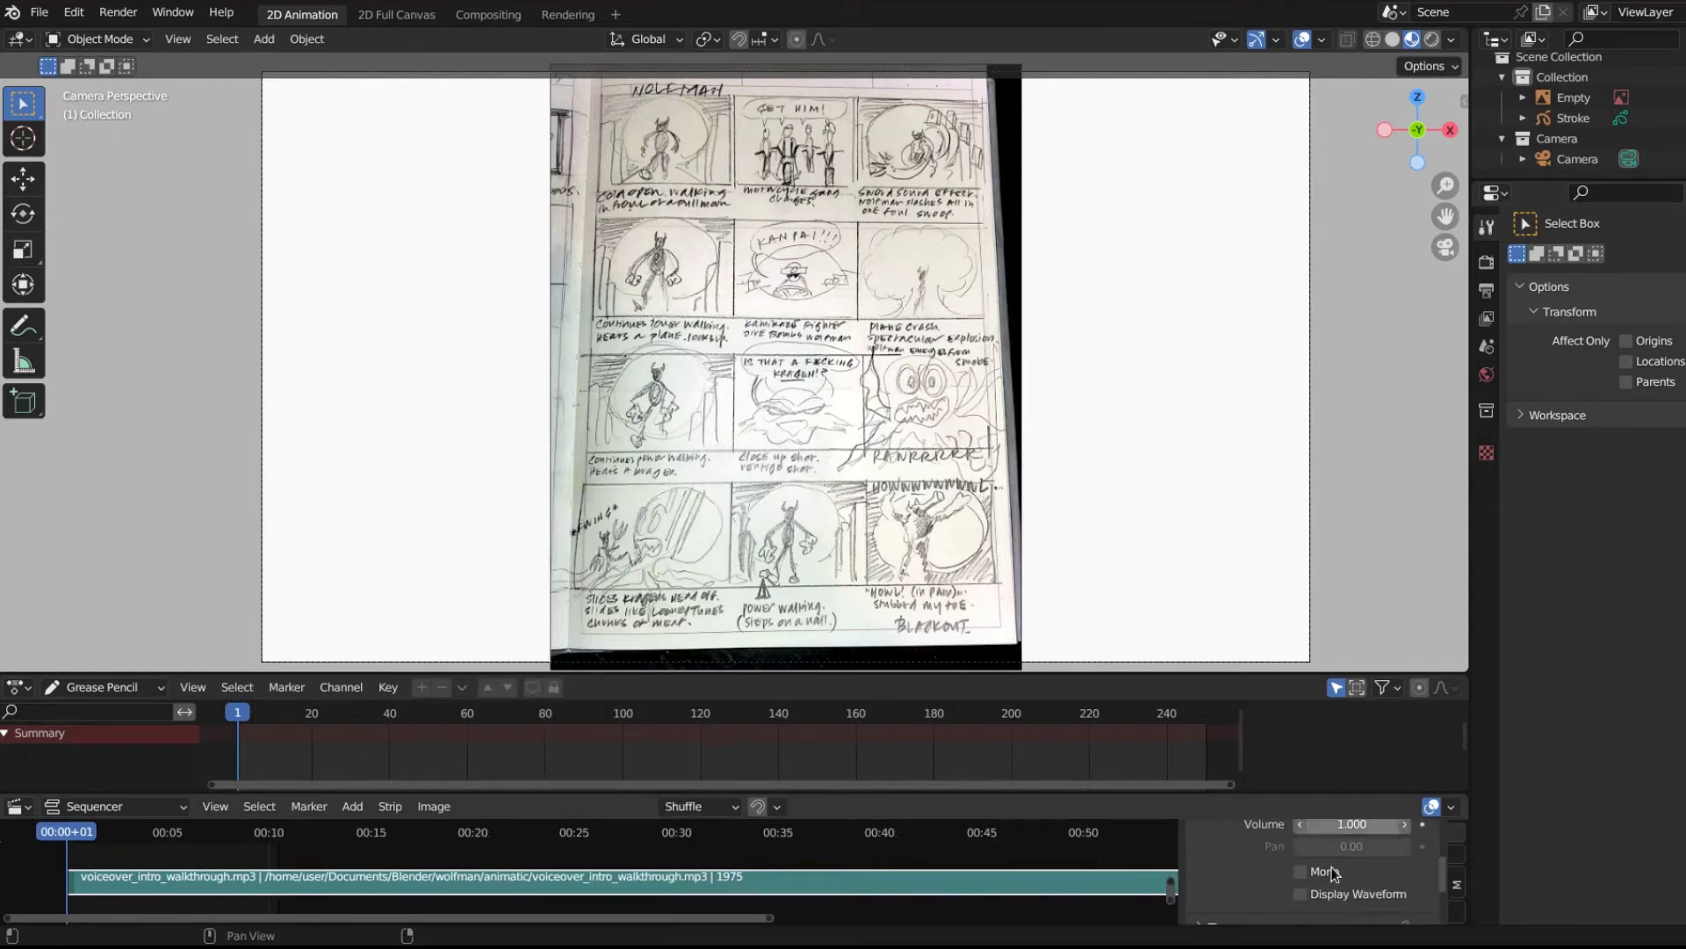
Resize the sequencer and keyframe areas, then enable Display Waveform on the voiceover strip.
left_click_drag(1154, 796, 1140, 349)
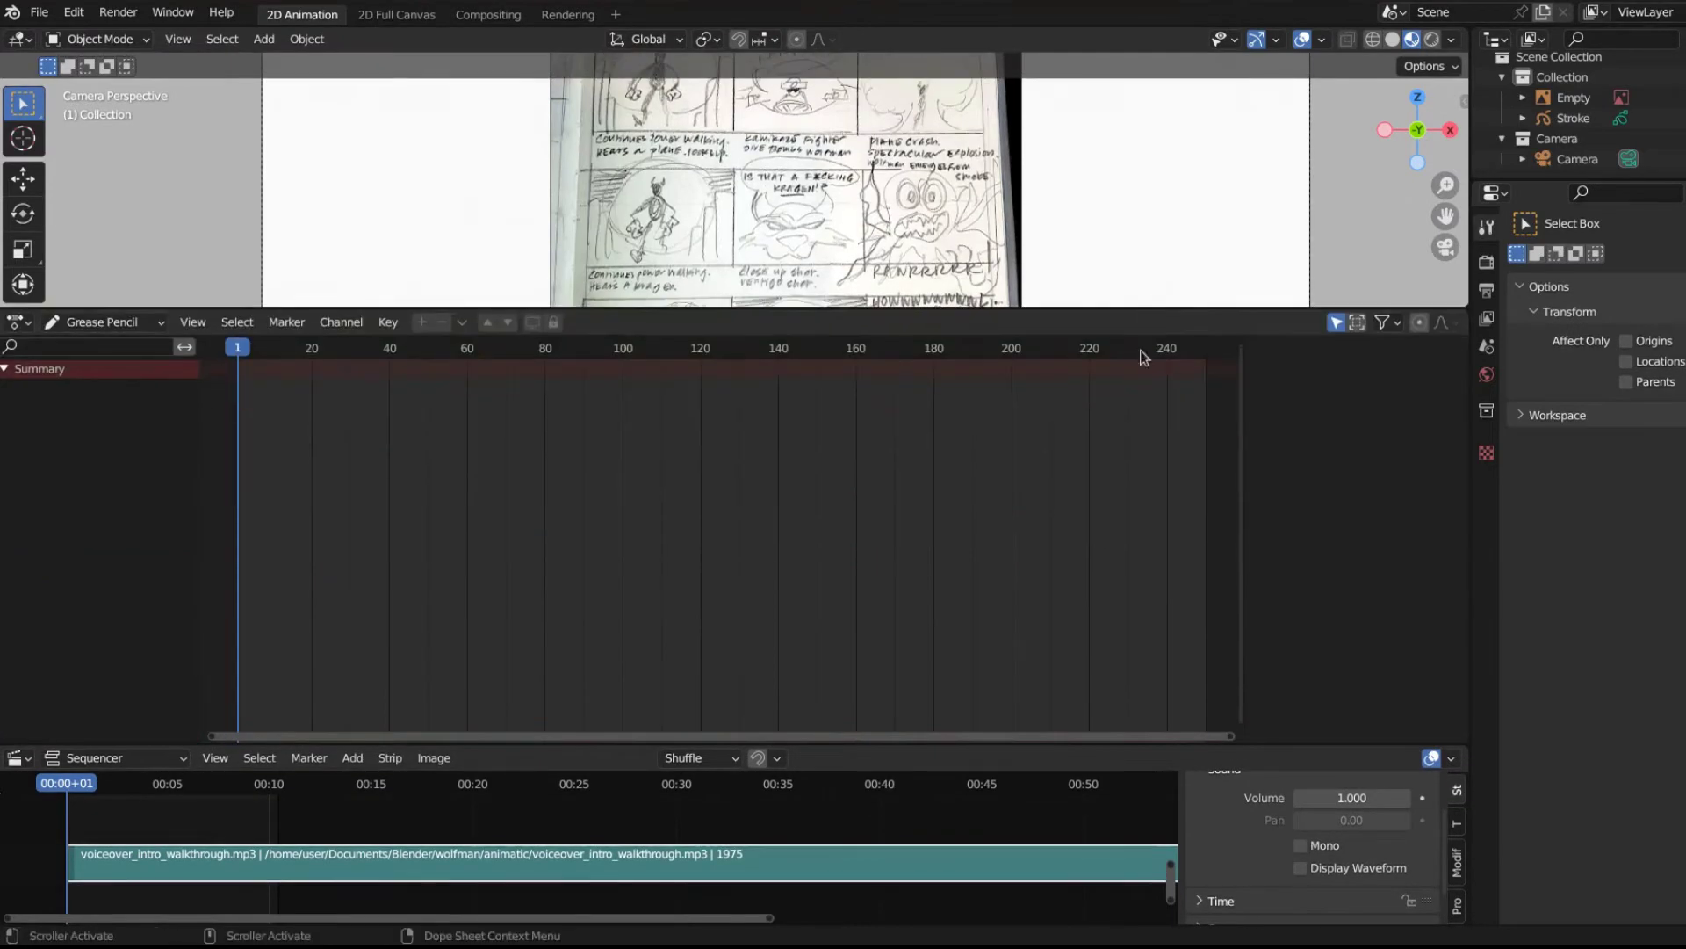
left_click_drag(1127, 736, 1124, 413)
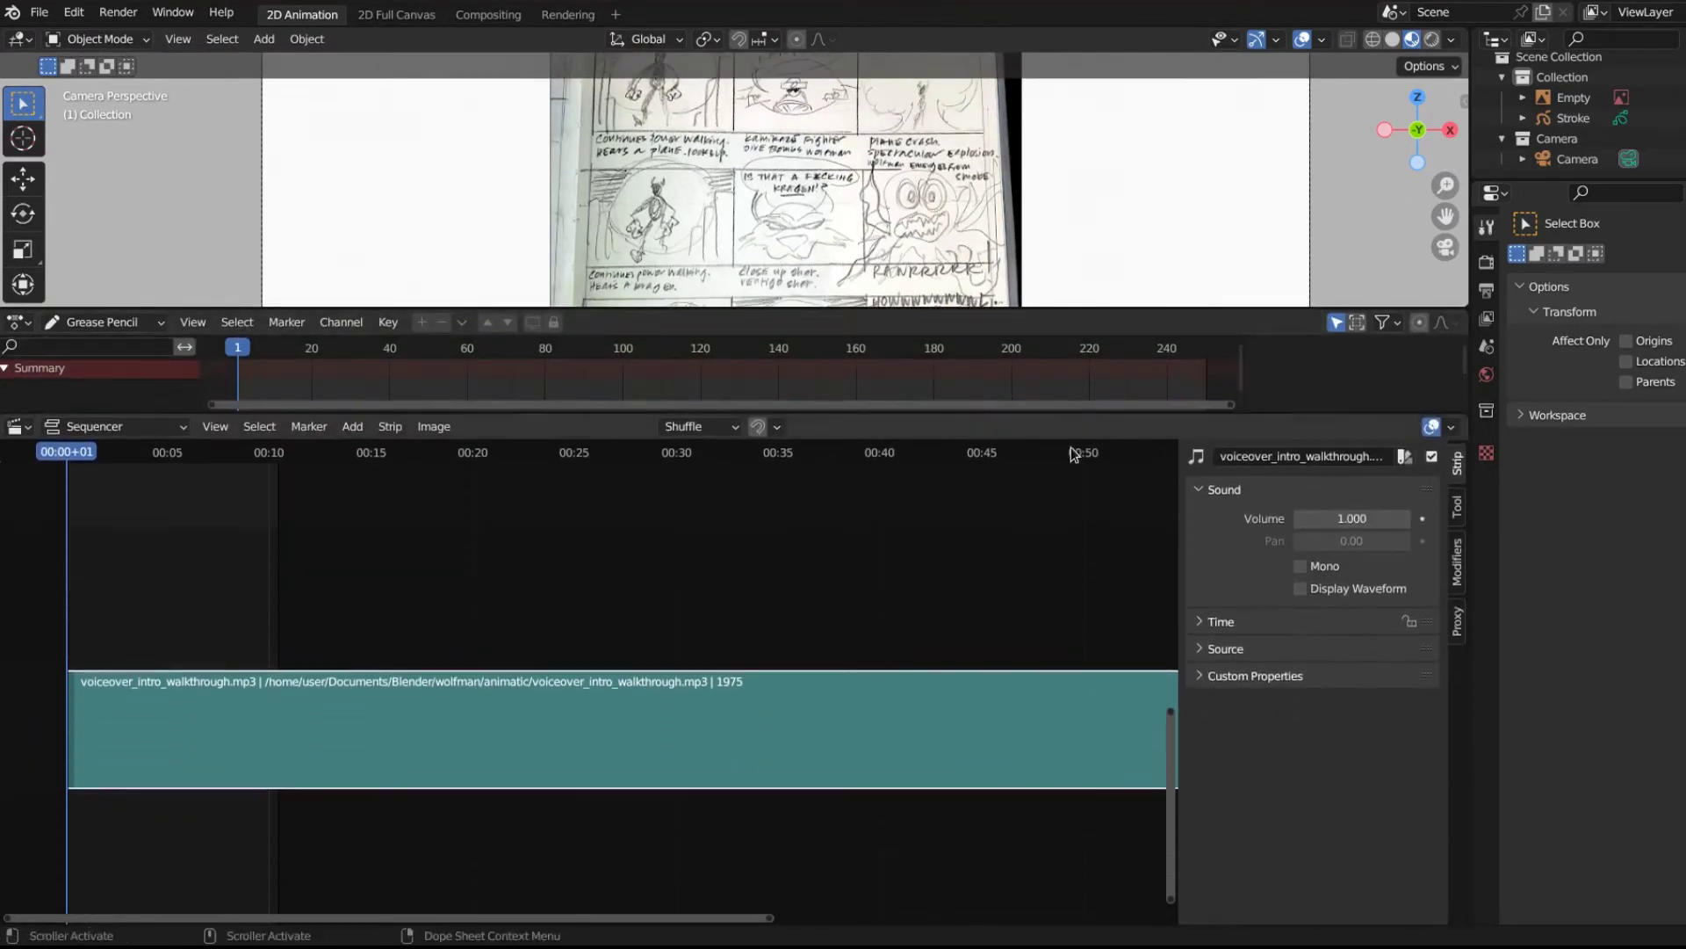
scroll(485, 734, "down", 5)
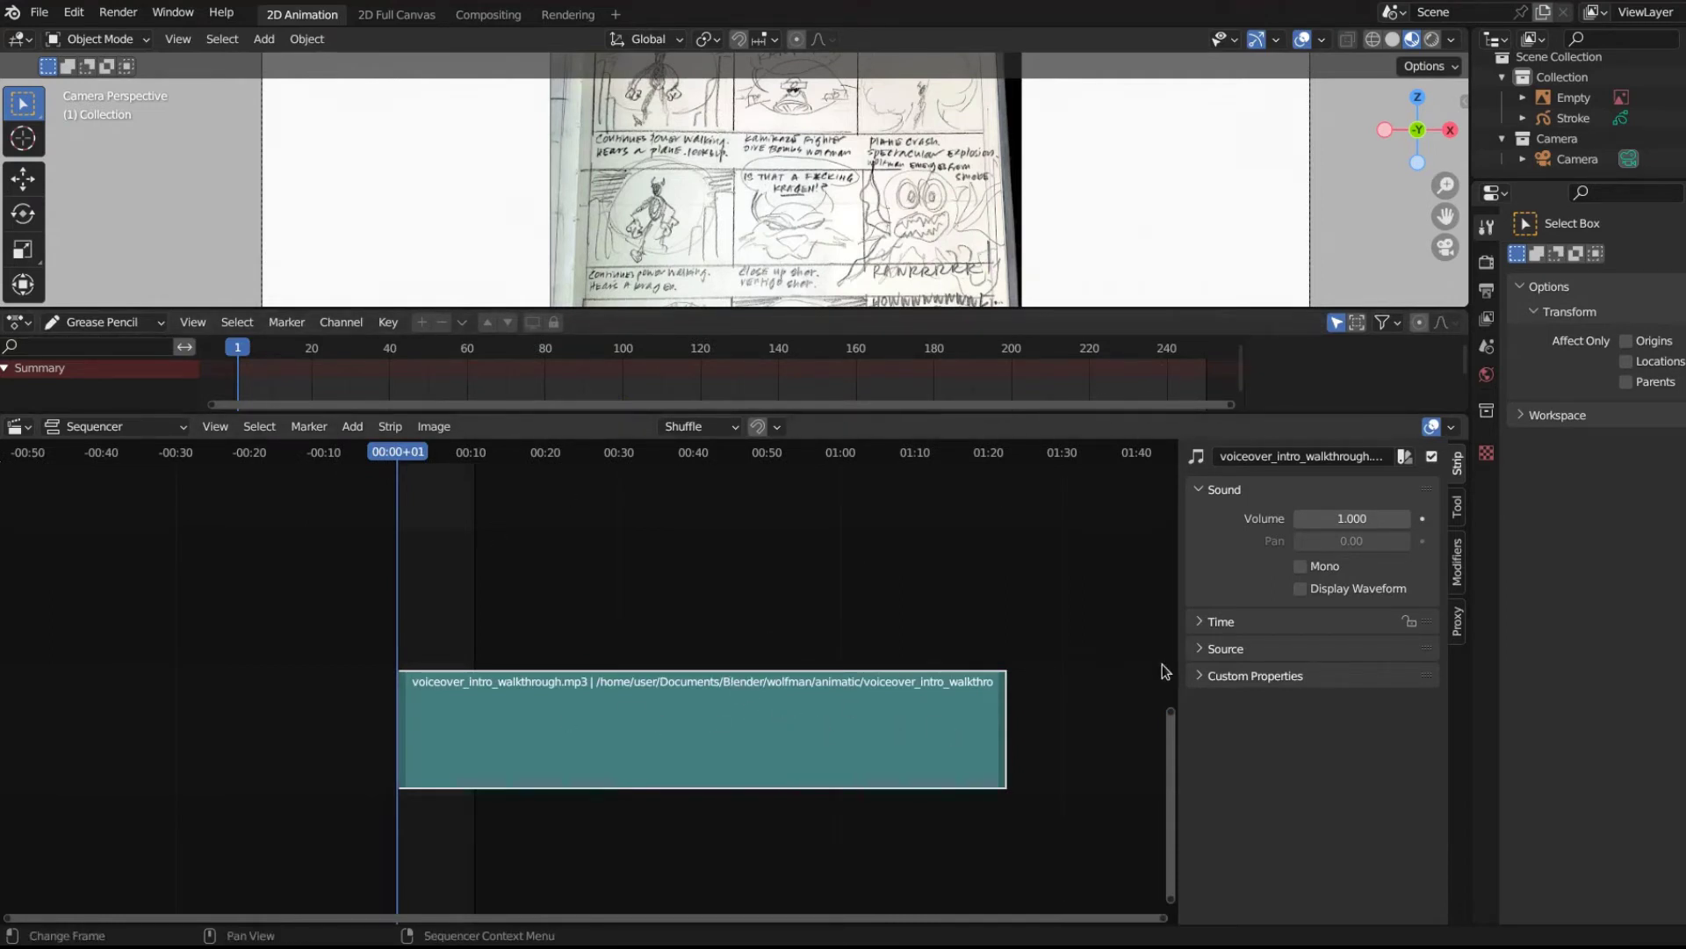
left_click(1300, 590)
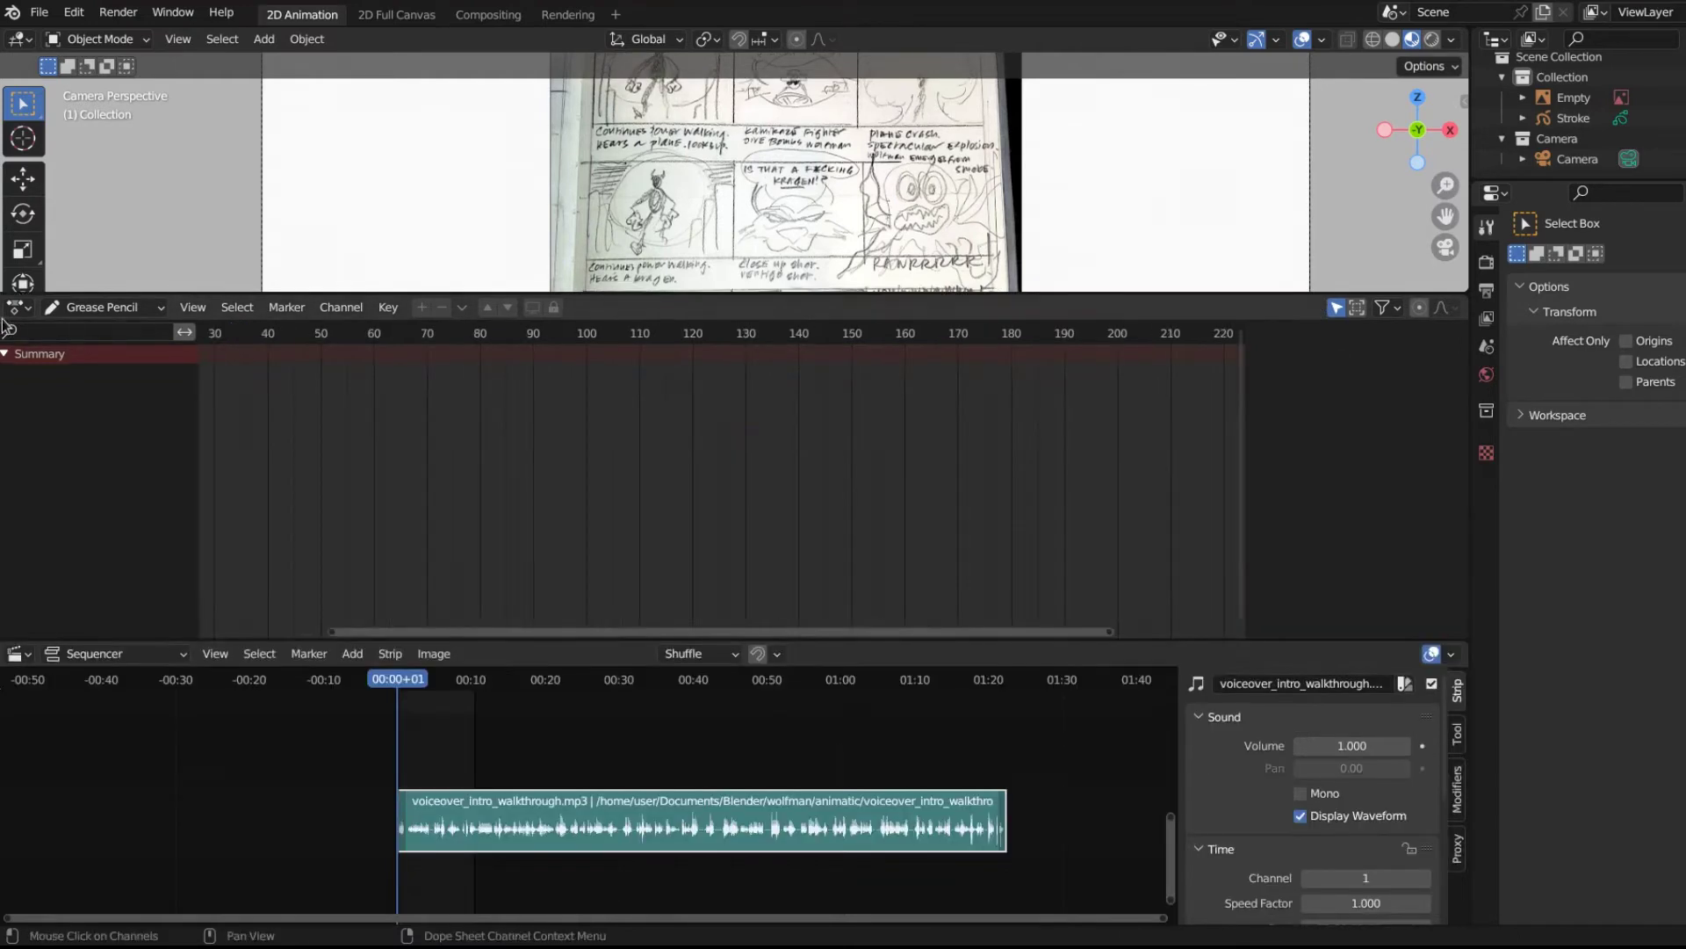
Turn the dope sheet area into a Timeline and set the scene's end frame to 1976.
left_click(17, 307)
left_click(268, 387)
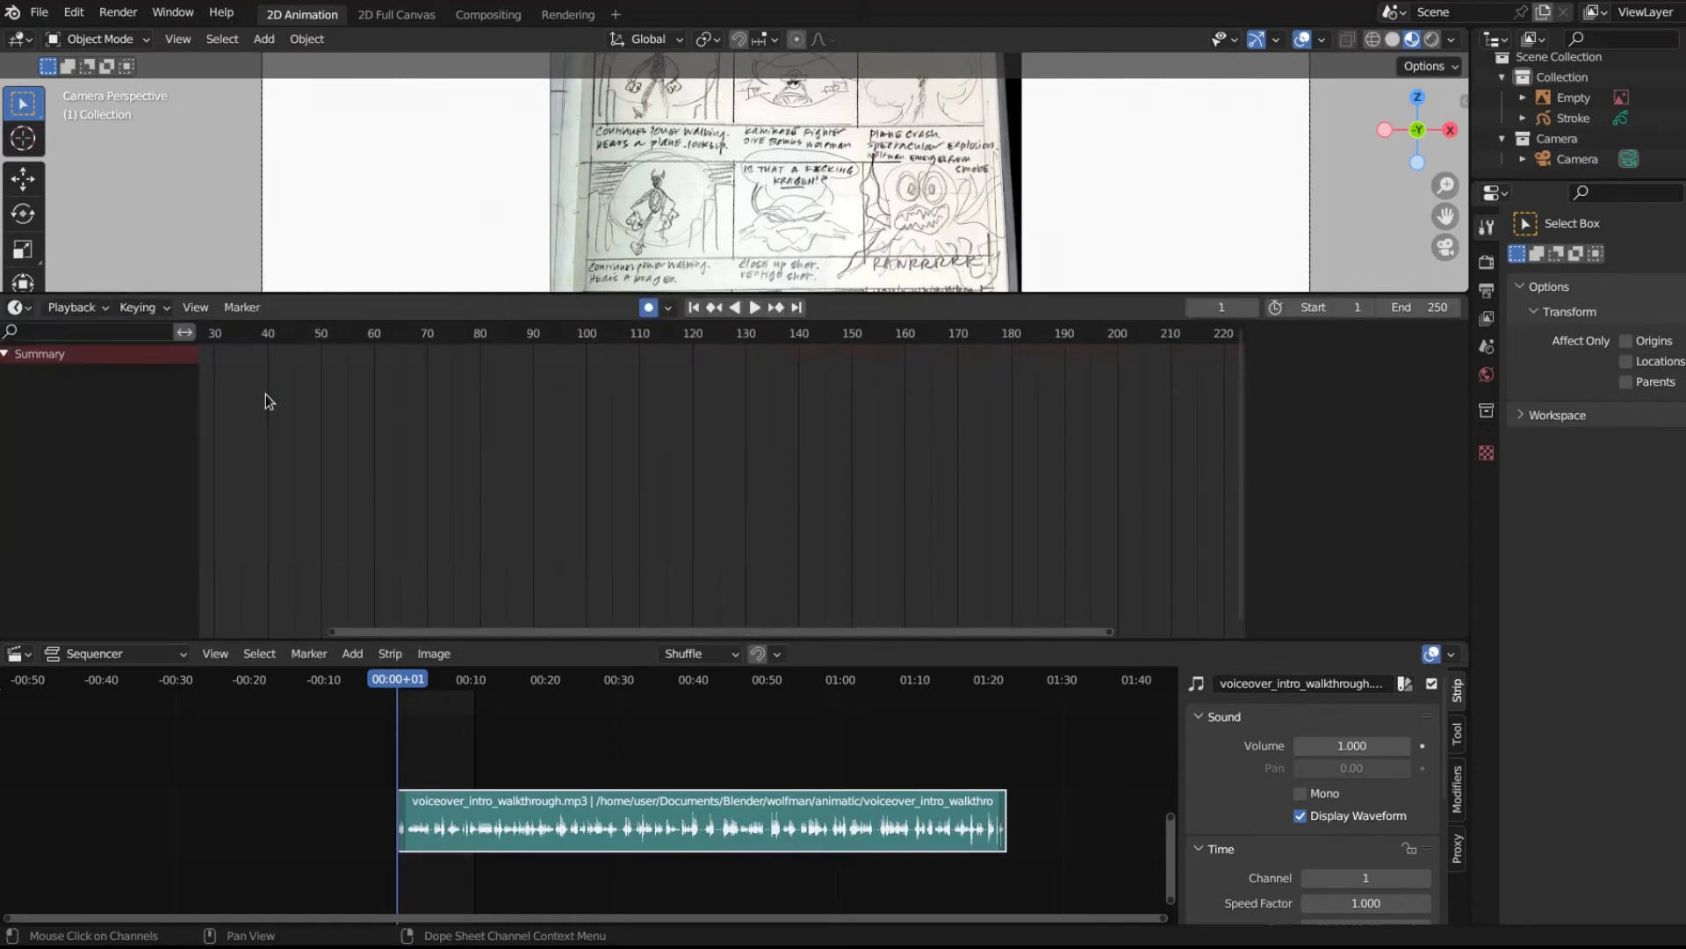
left_click(1430, 307)
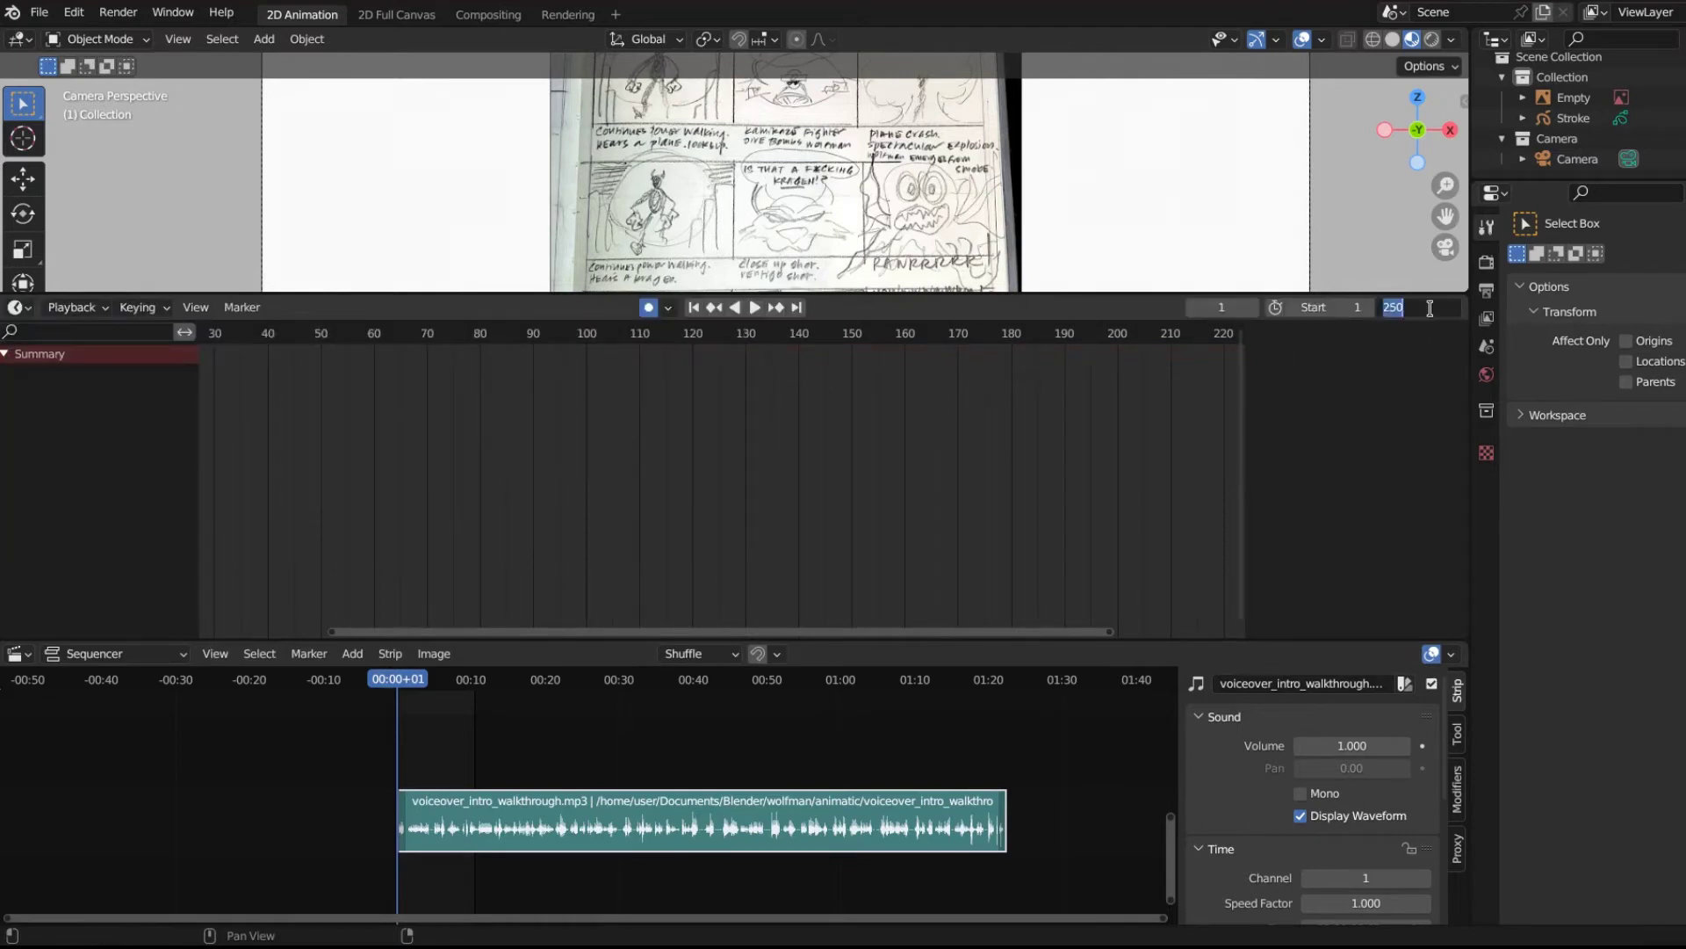
type("1976")
key("Return")
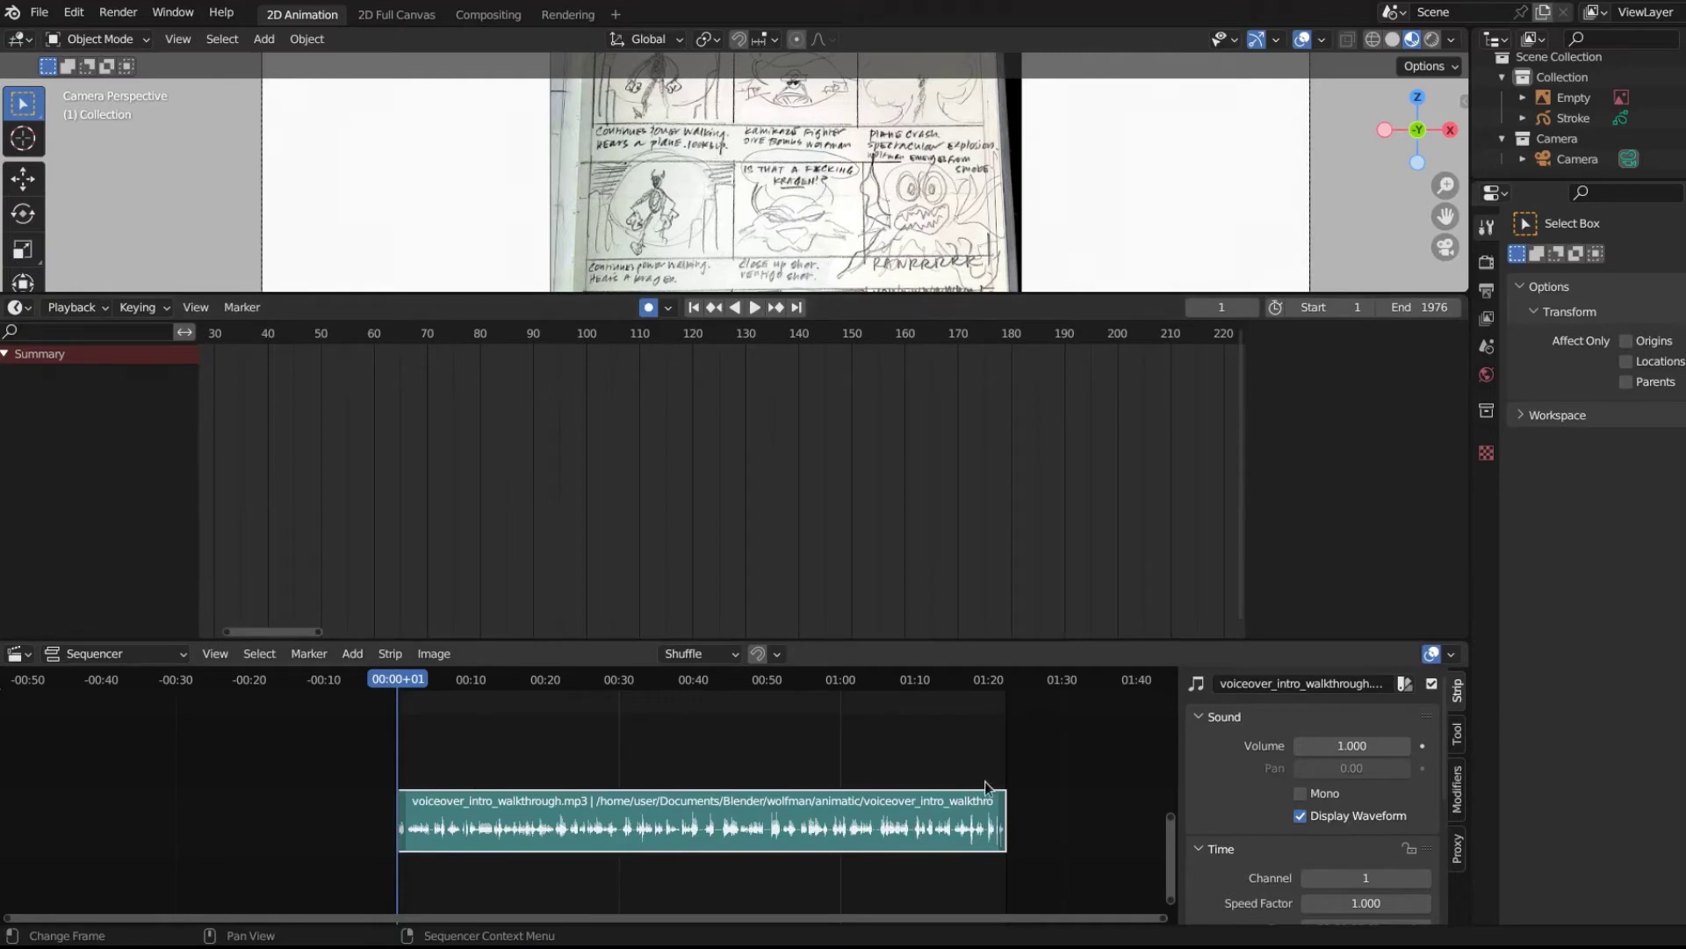
key("Home")
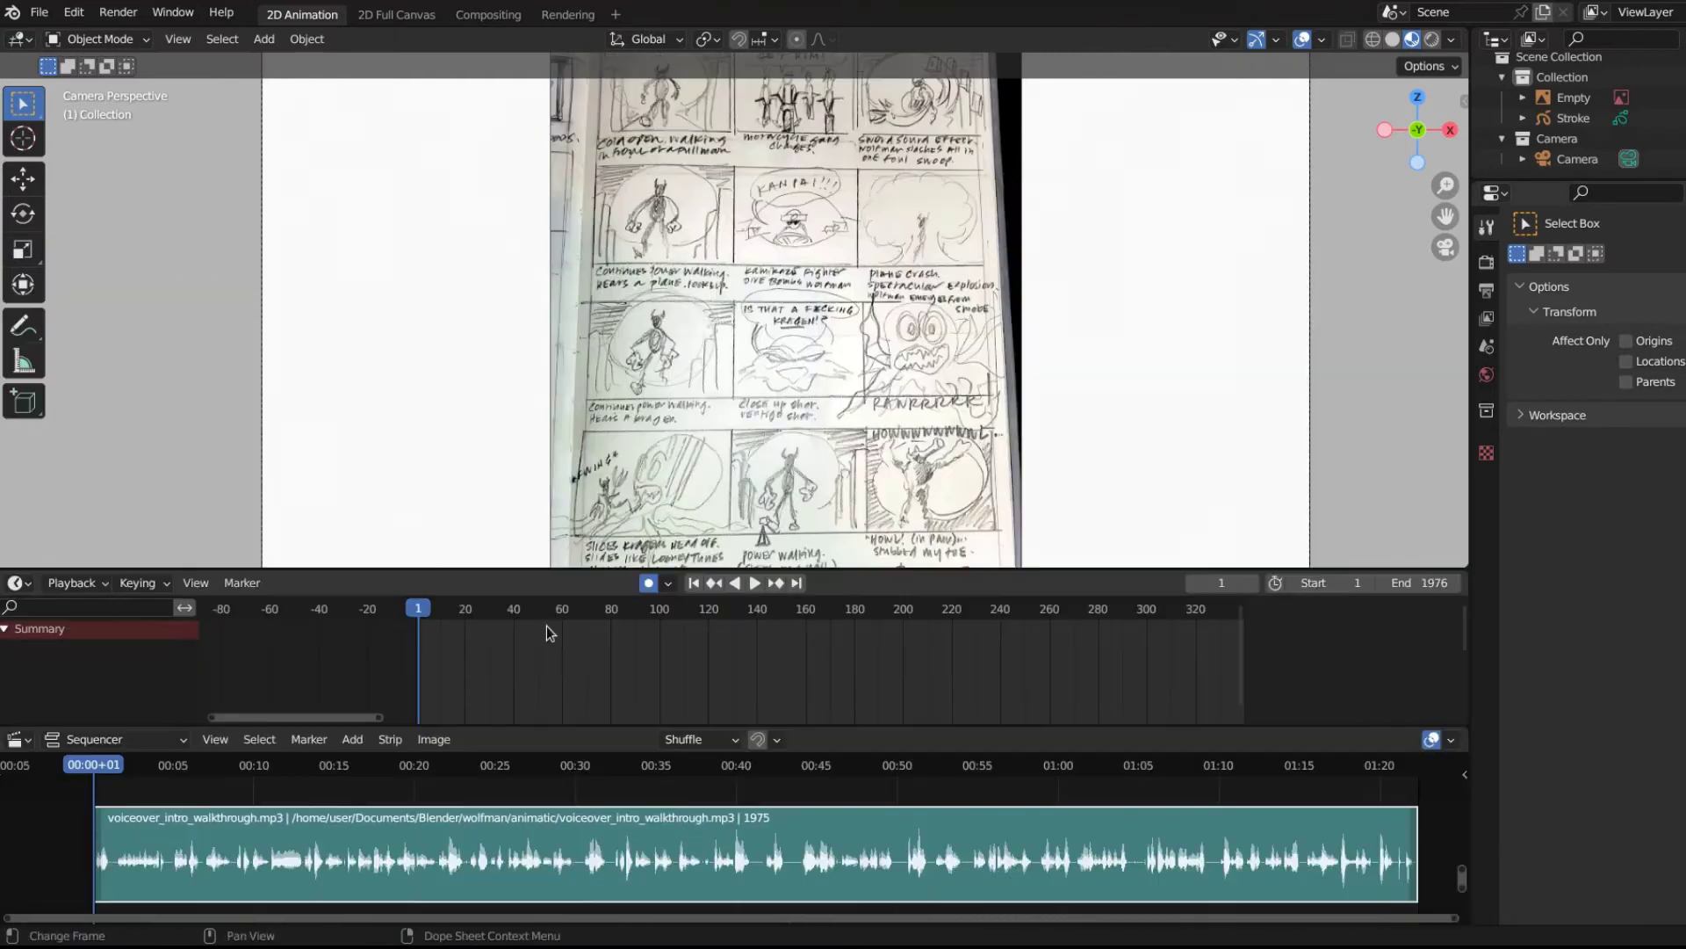
Rename the Empty object to 'Storyboard' and save animatic_01.blend.
double_click(1568, 100)
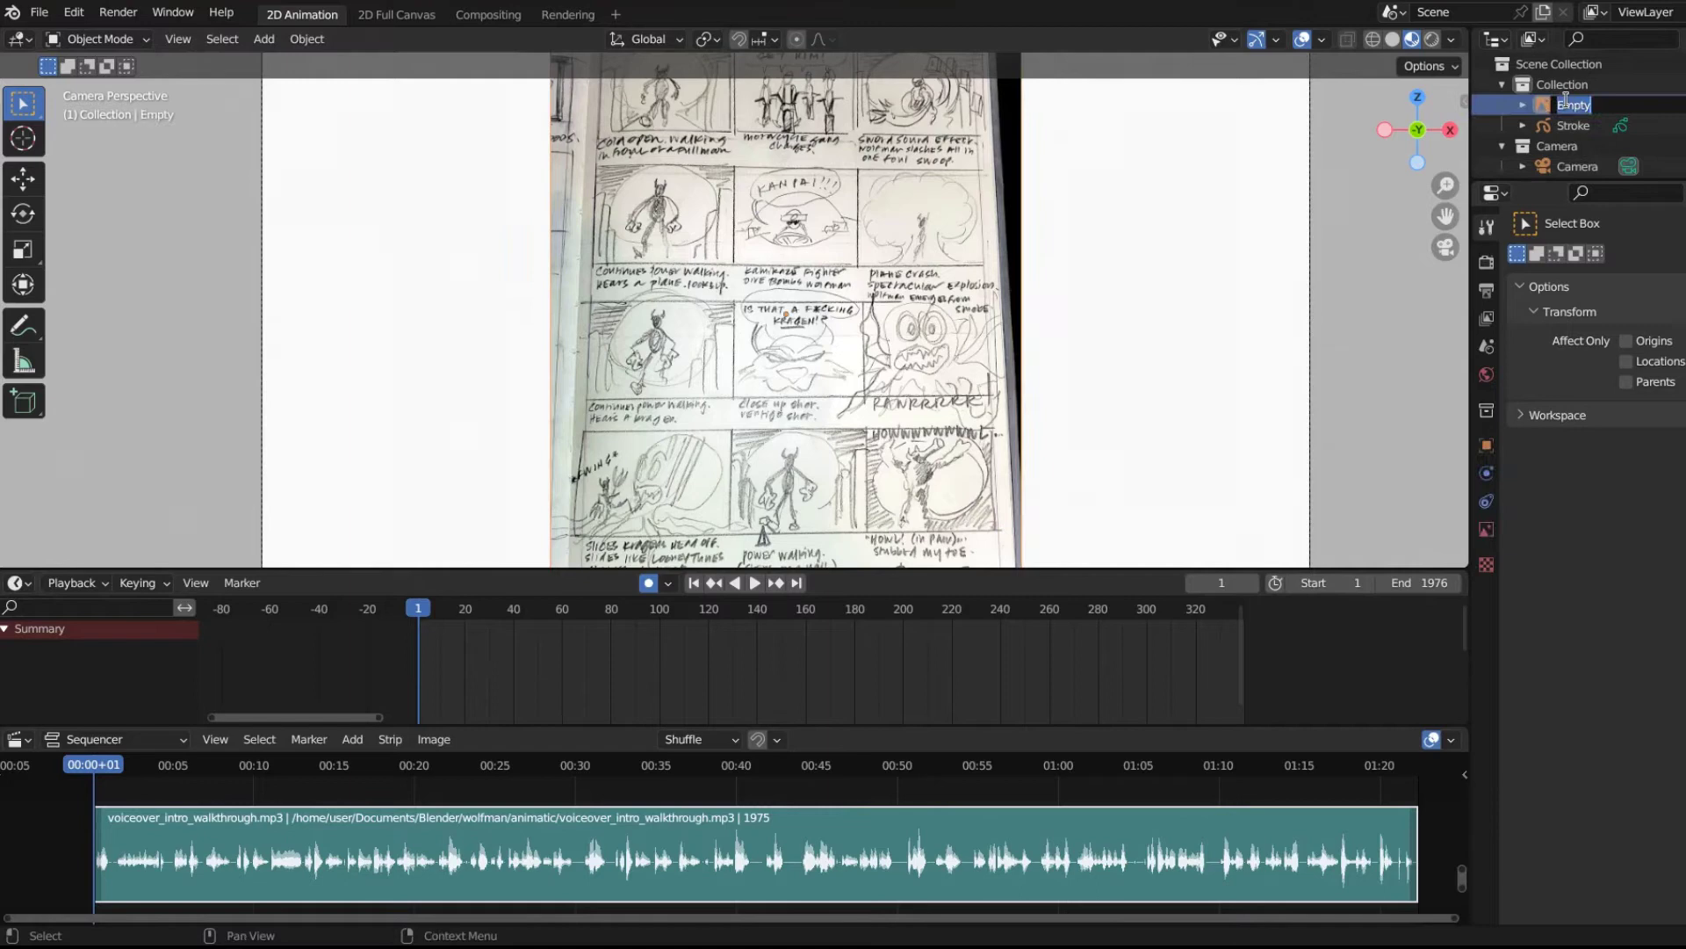
type("Atoryboard")
key("Return")
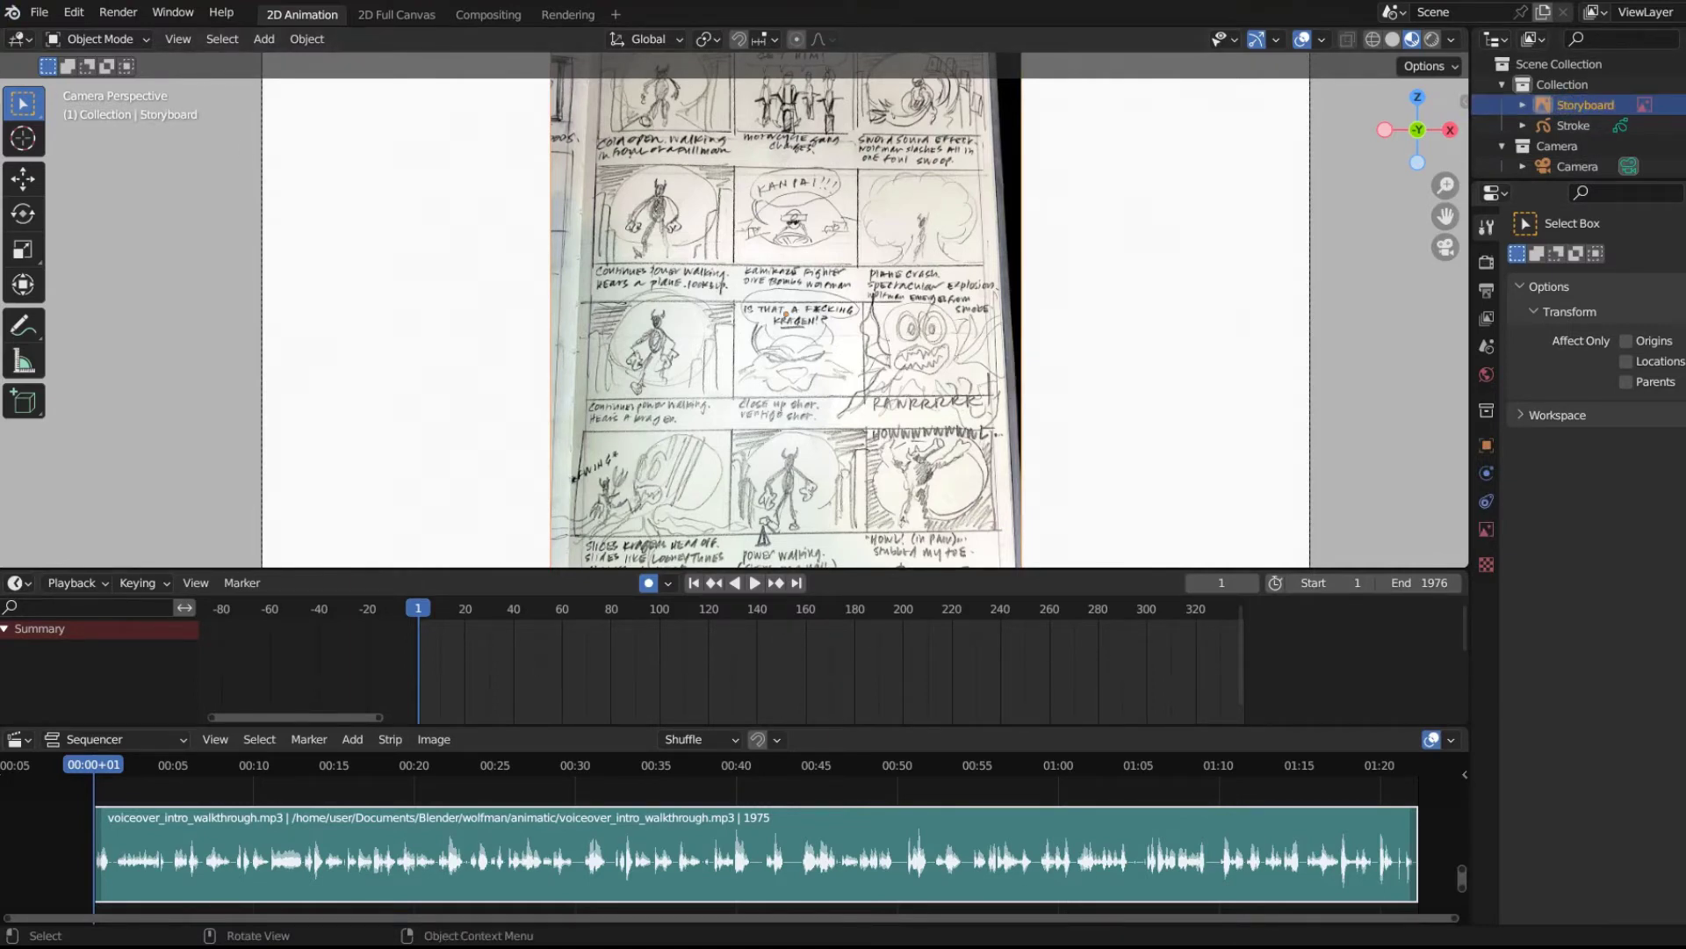
left_click(40, 12)
left_click(93, 149)
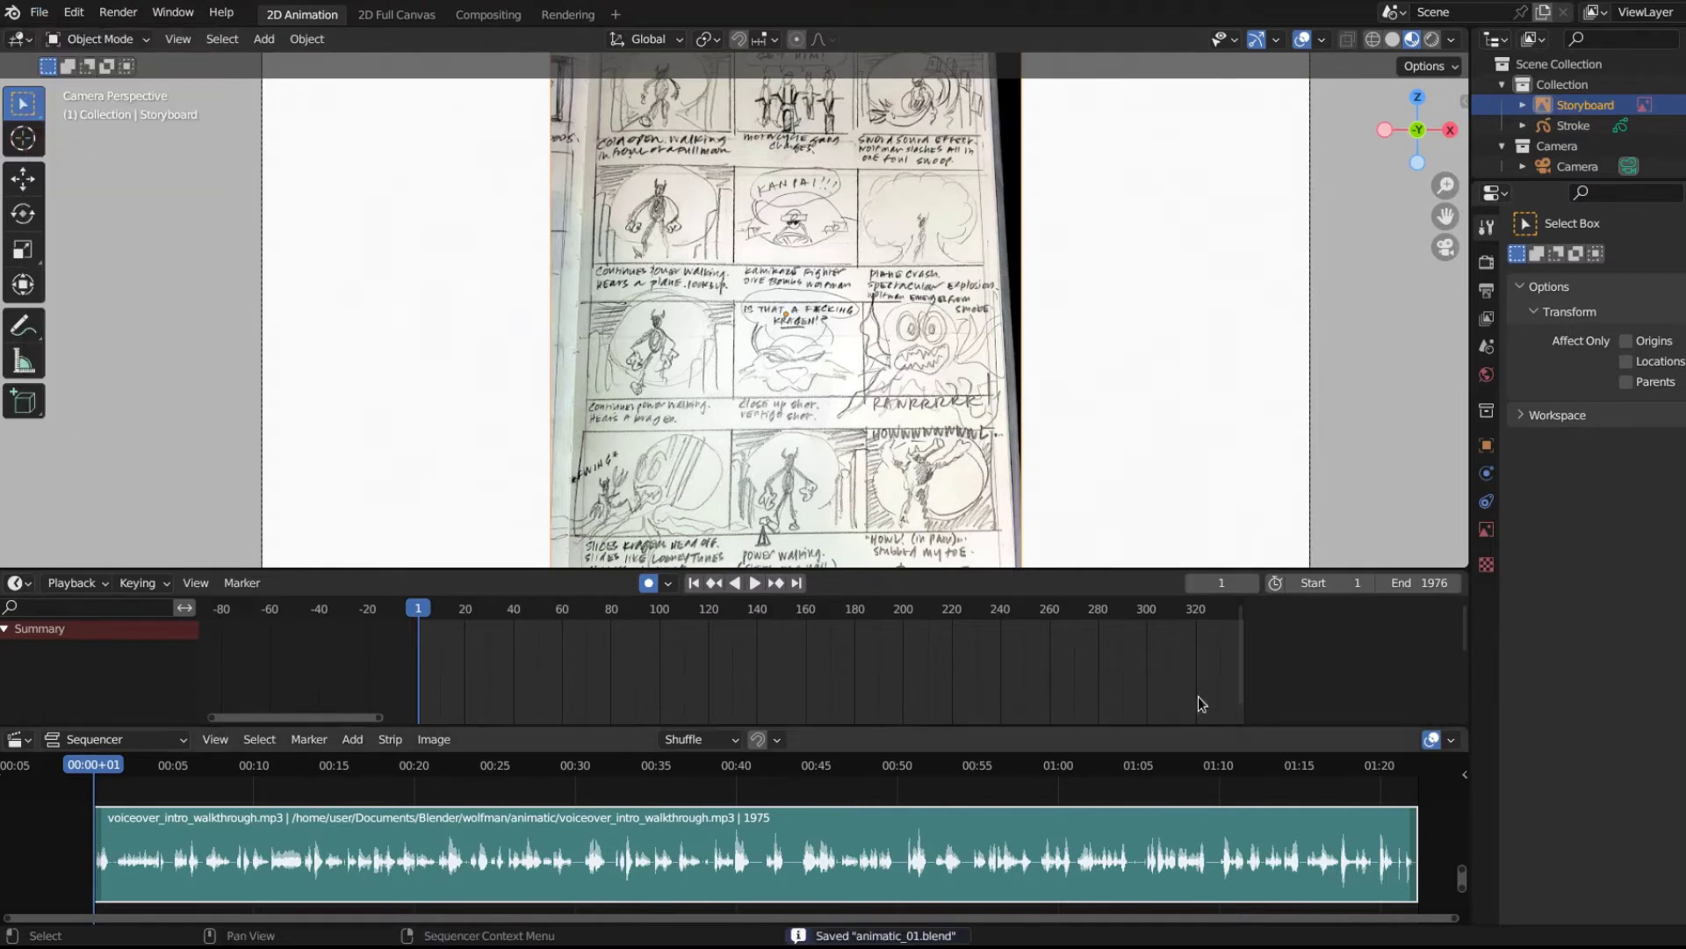
Split a new area below the 3D view and make it a Dope Sheet.
left_click_drag(966, 569, 850, 724)
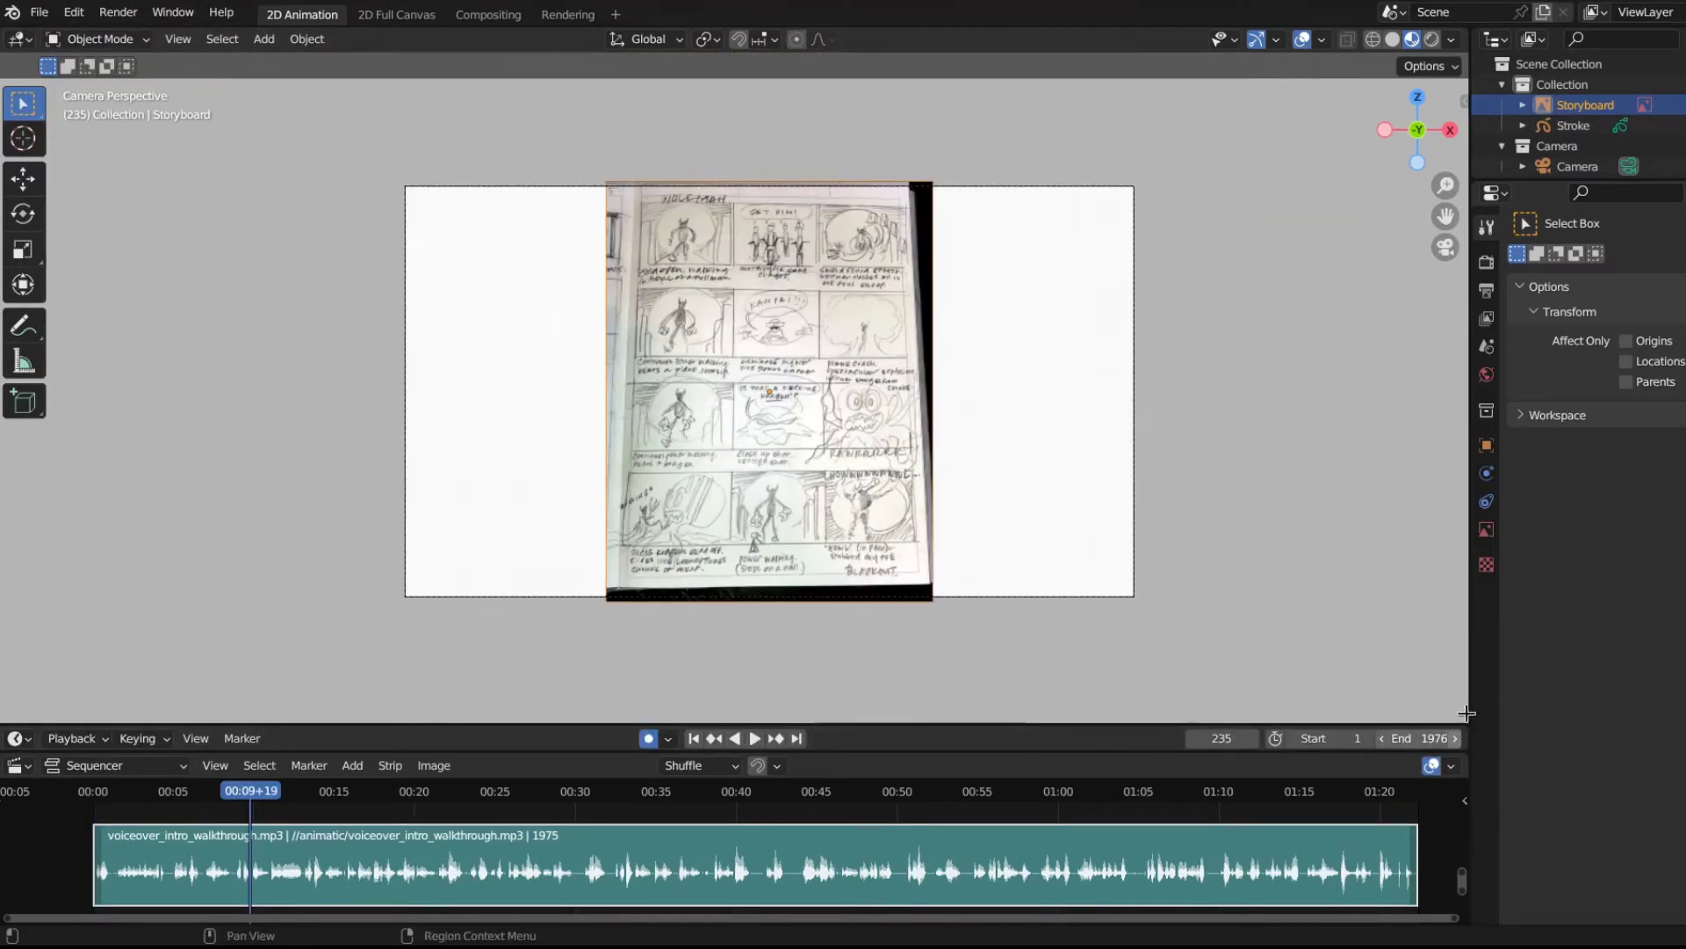
left_click_drag(1462, 716, 1464, 586)
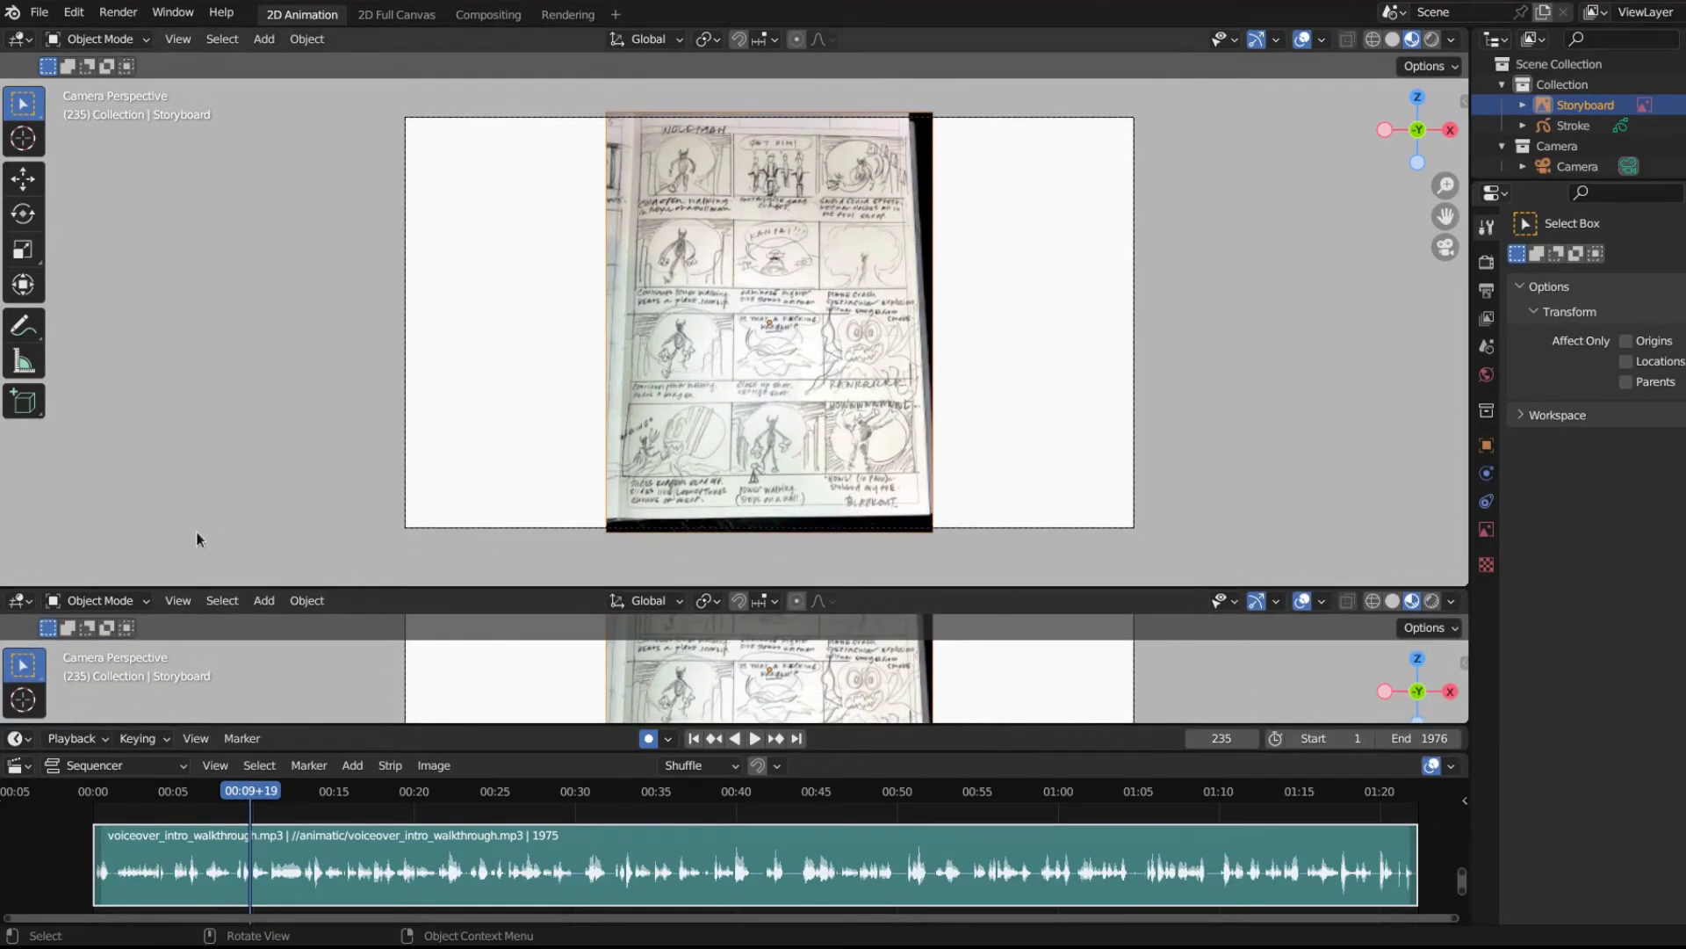
left_click(19, 600)
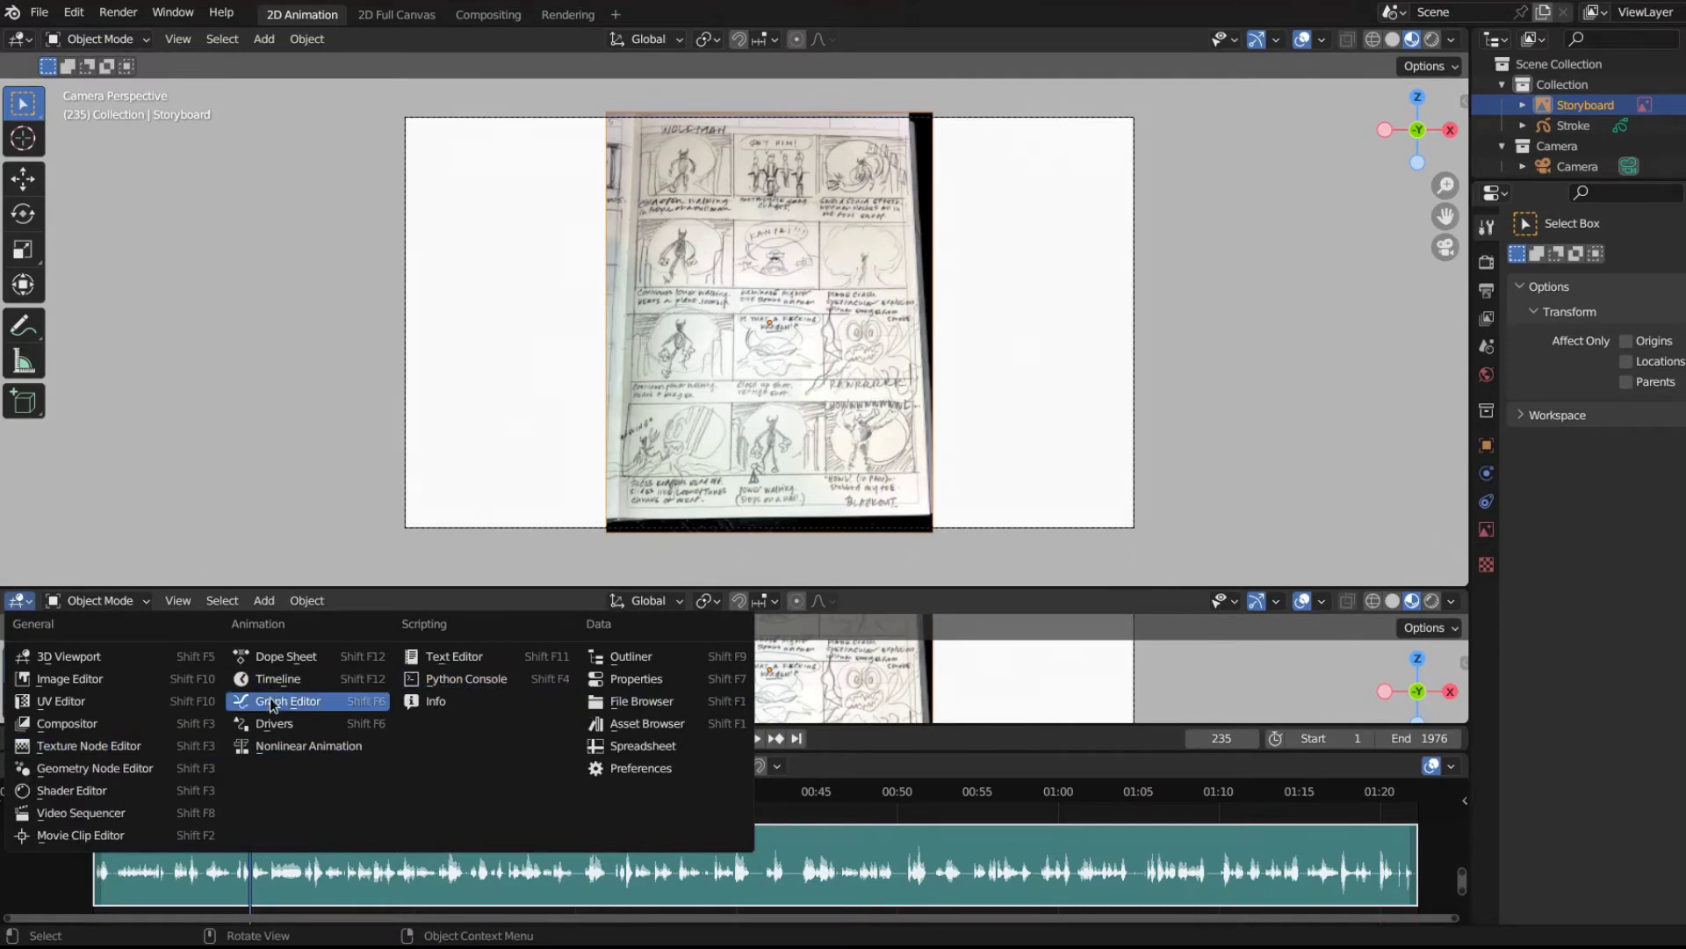
left_click(279, 655)
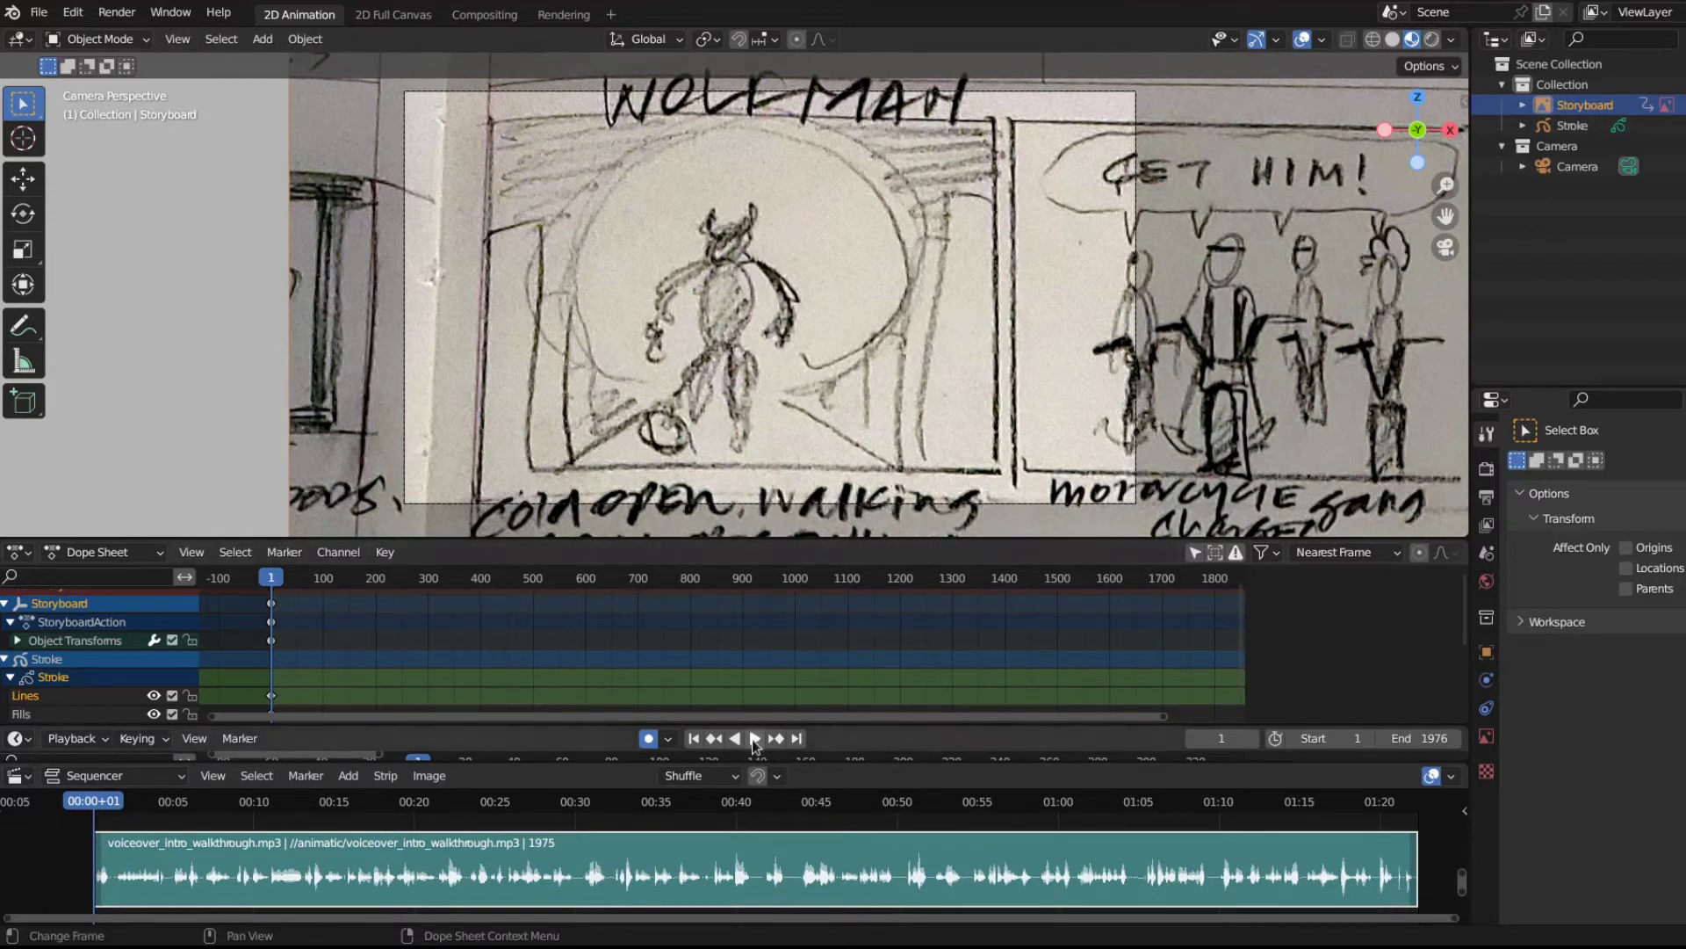
Play the animatic with the voiceover, stop it, and scrub back to frame 214.
left_click(755, 739)
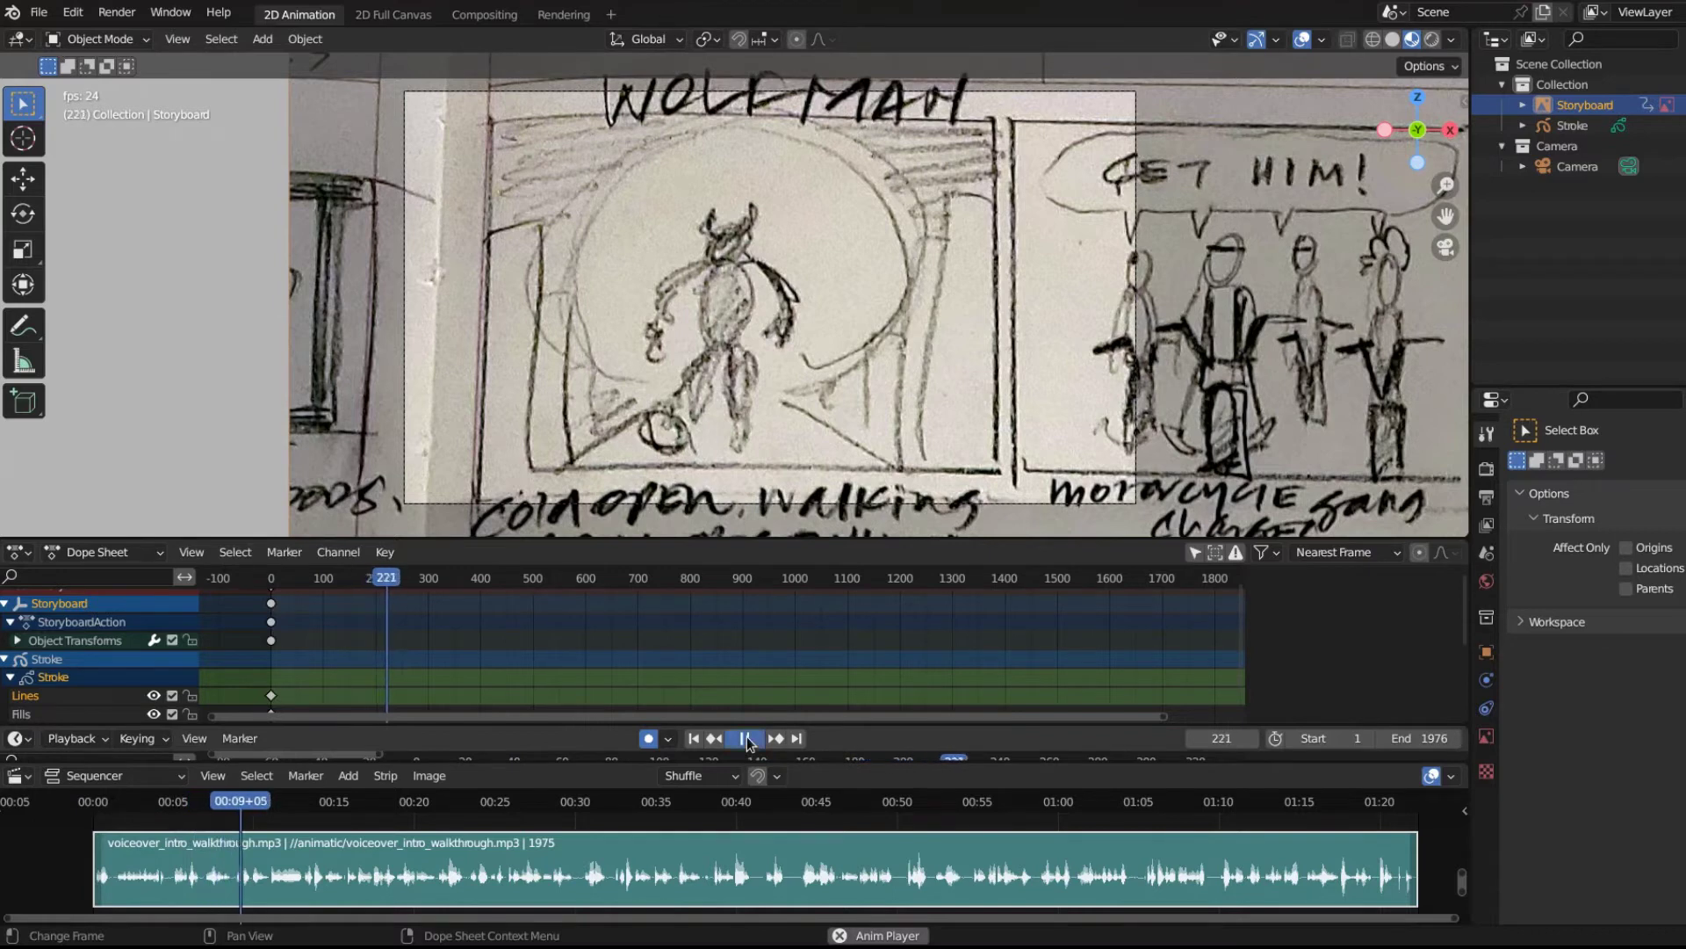
left_click(746, 739)
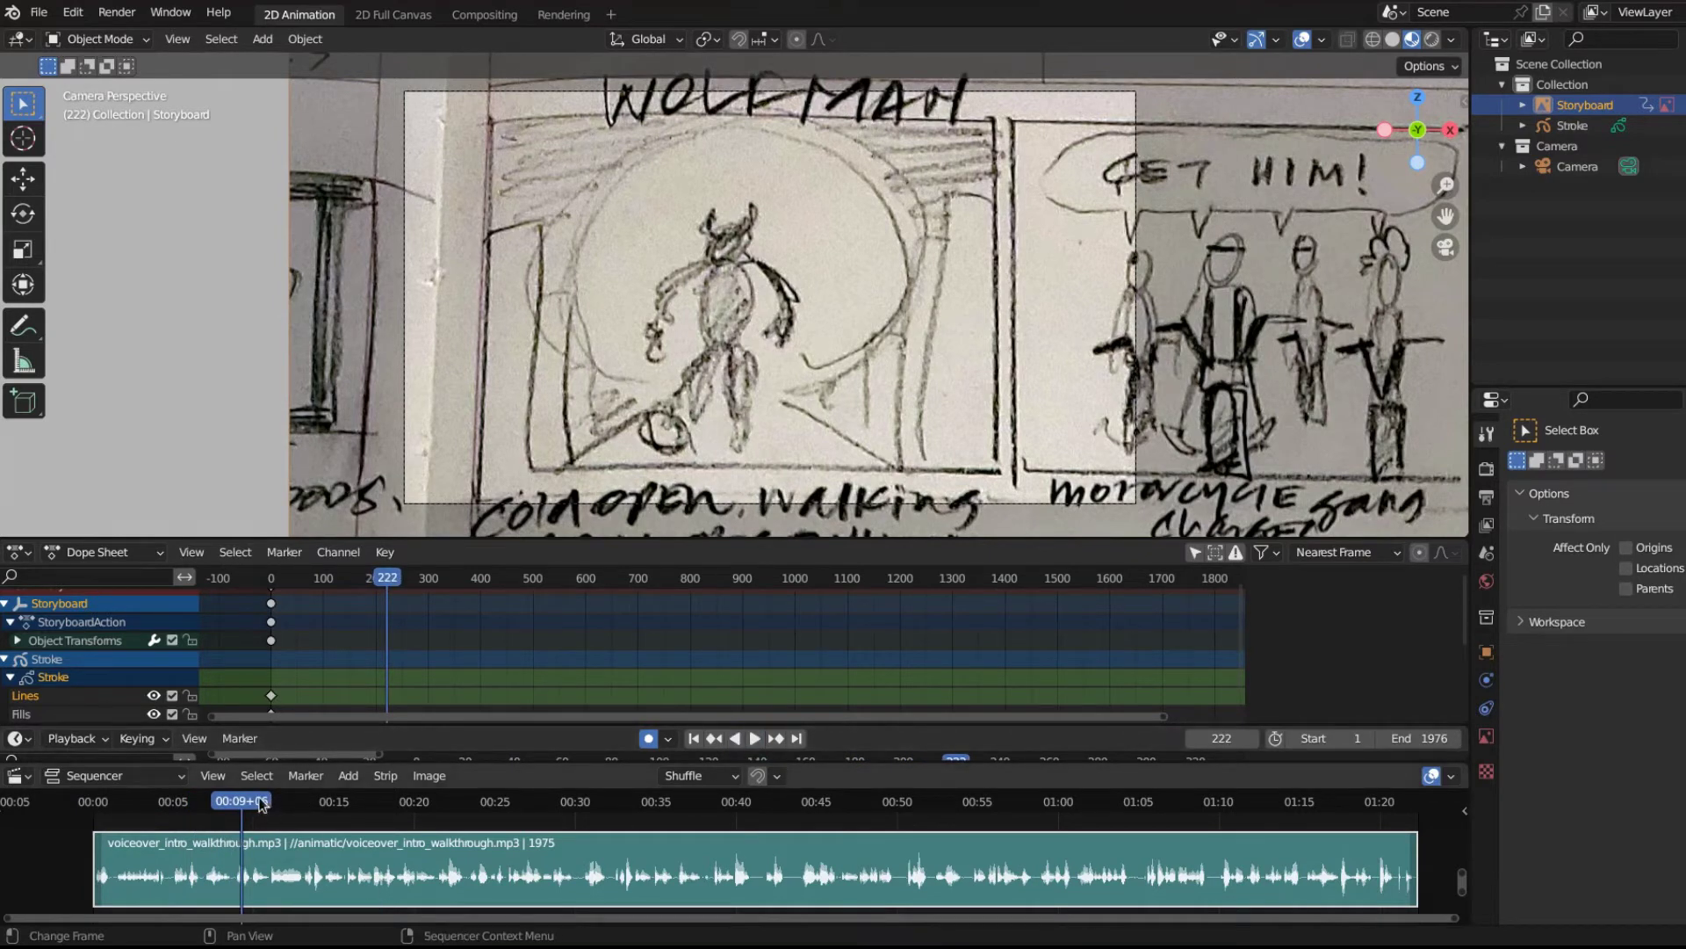
left_click_drag(261, 804, 236, 804)
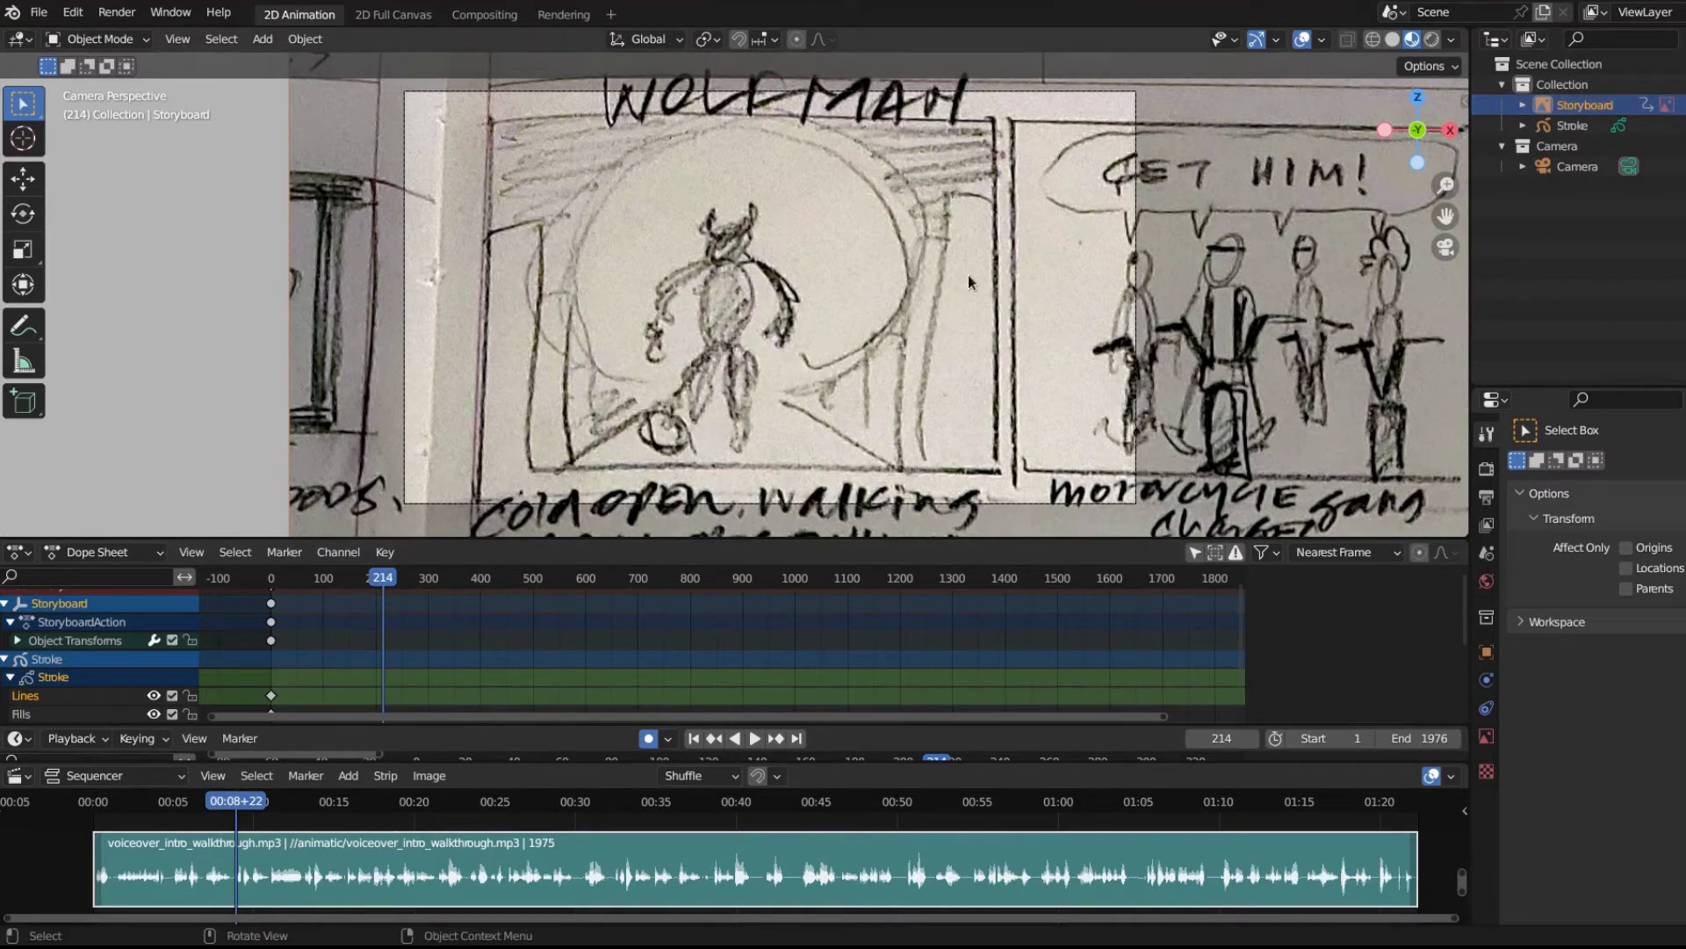
Move the Storyboard onto the 'GET HIM!' panel at frame 214, then replay from frame 1.
key("g")
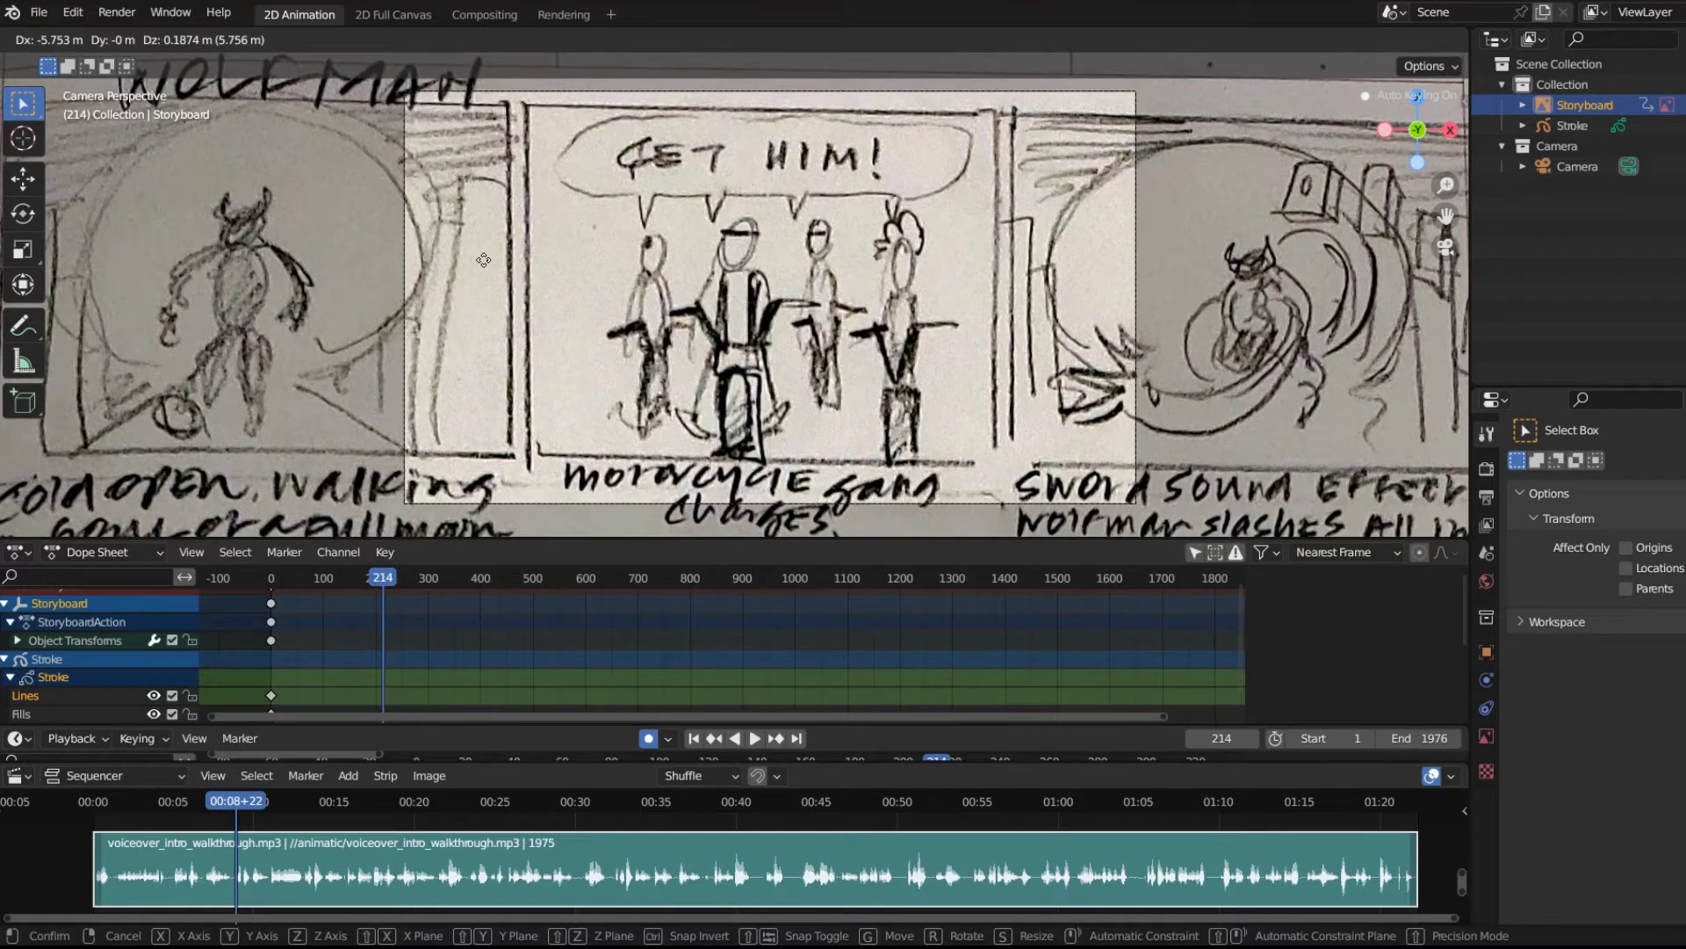
left_click(484, 260)
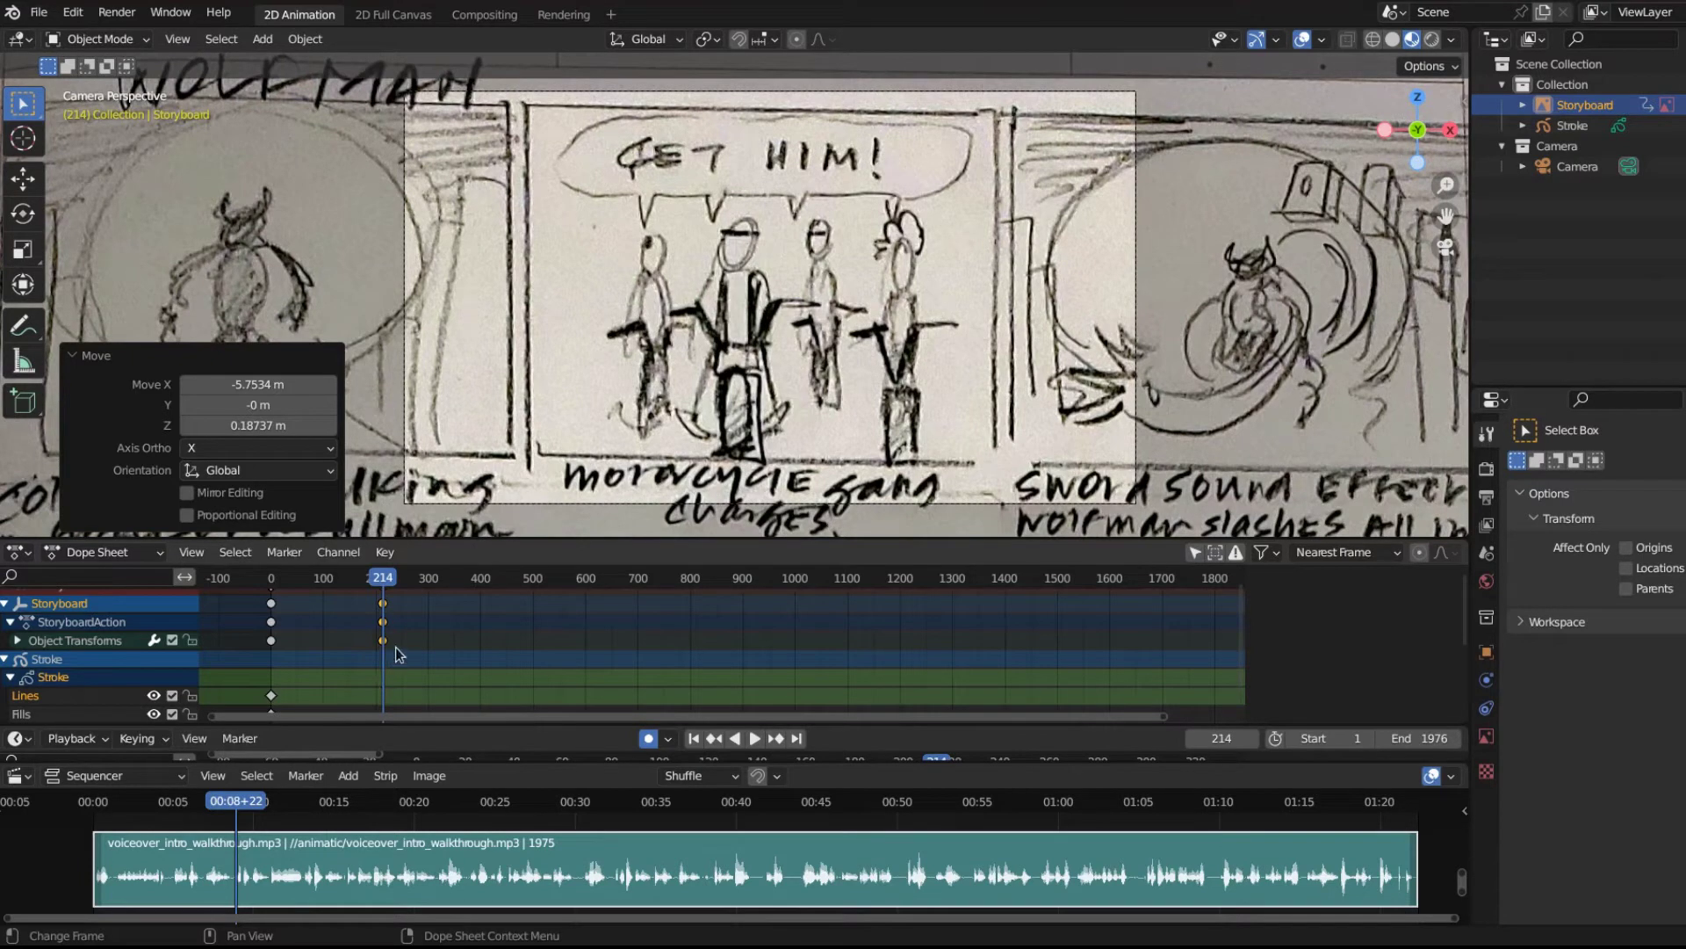
left_click(693, 739)
left_click(756, 742)
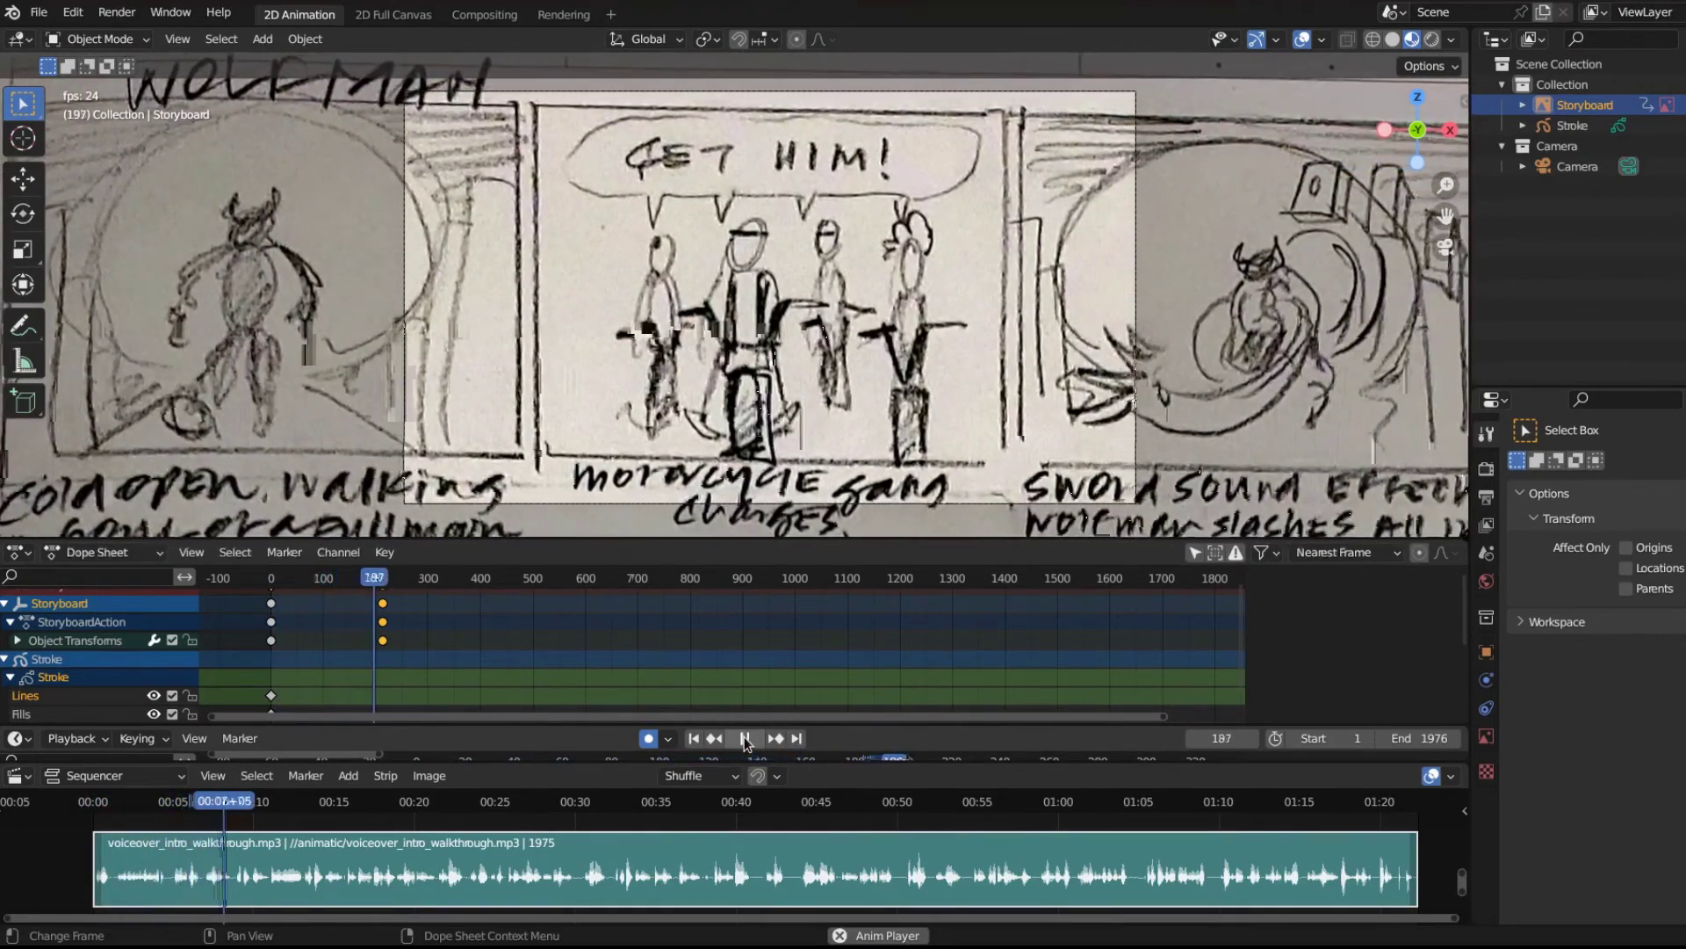
left_click(745, 738)
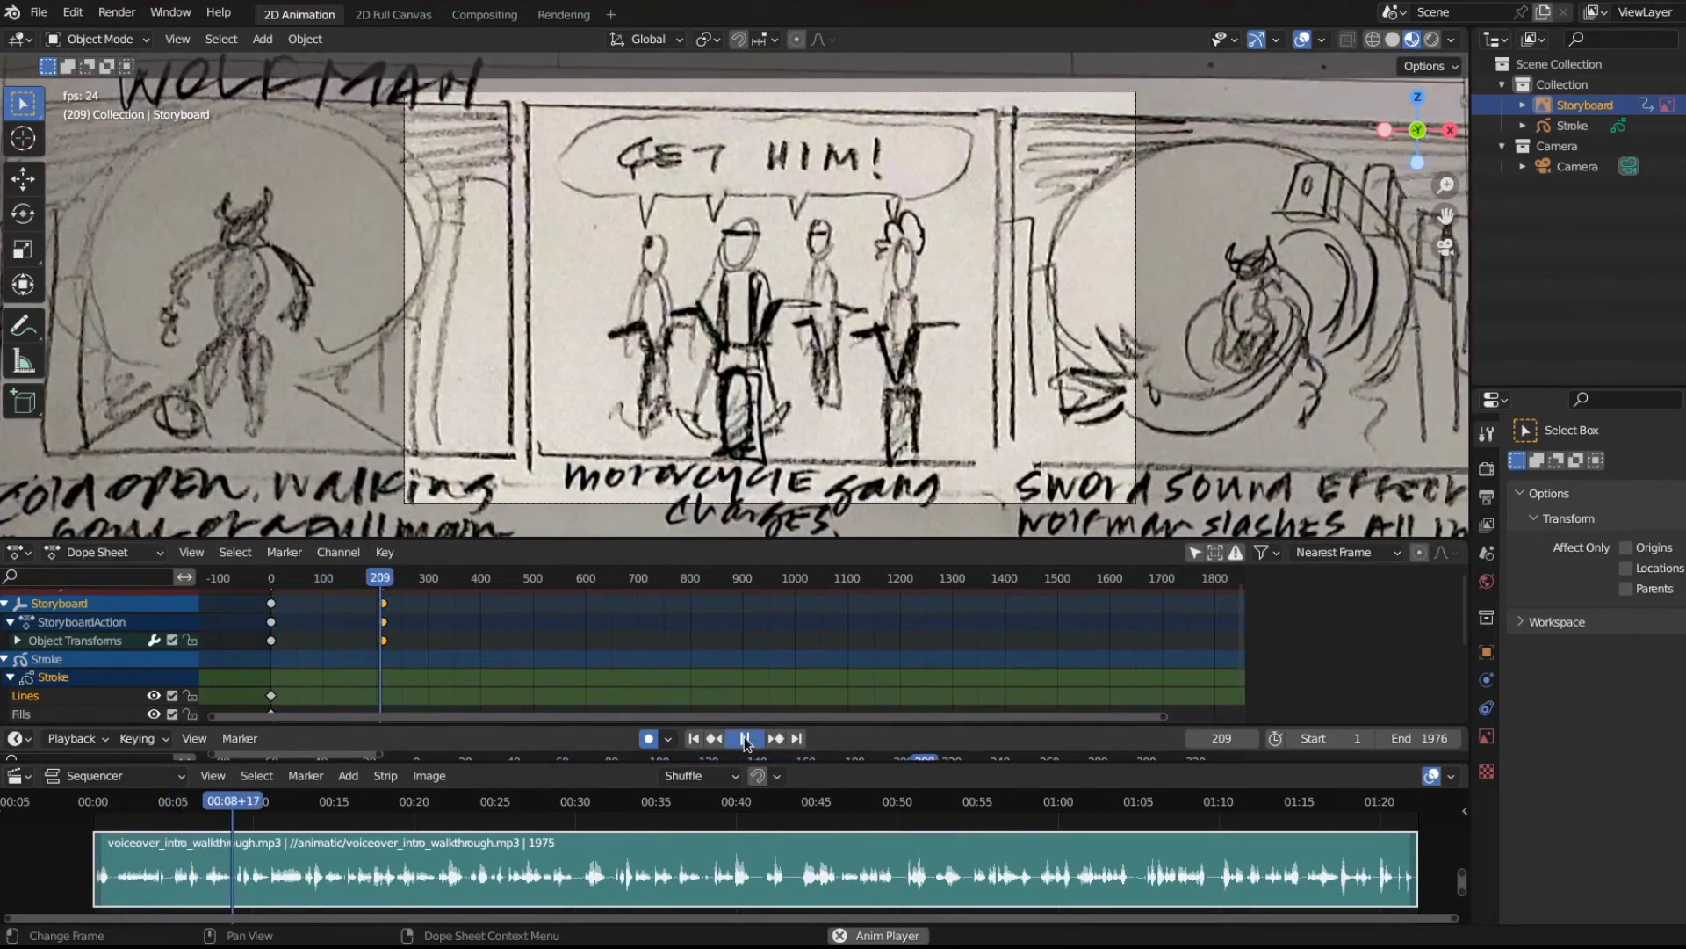
Scrub between frames 0 and 213 to review the pan across the opening panels.
left_click(693, 739)
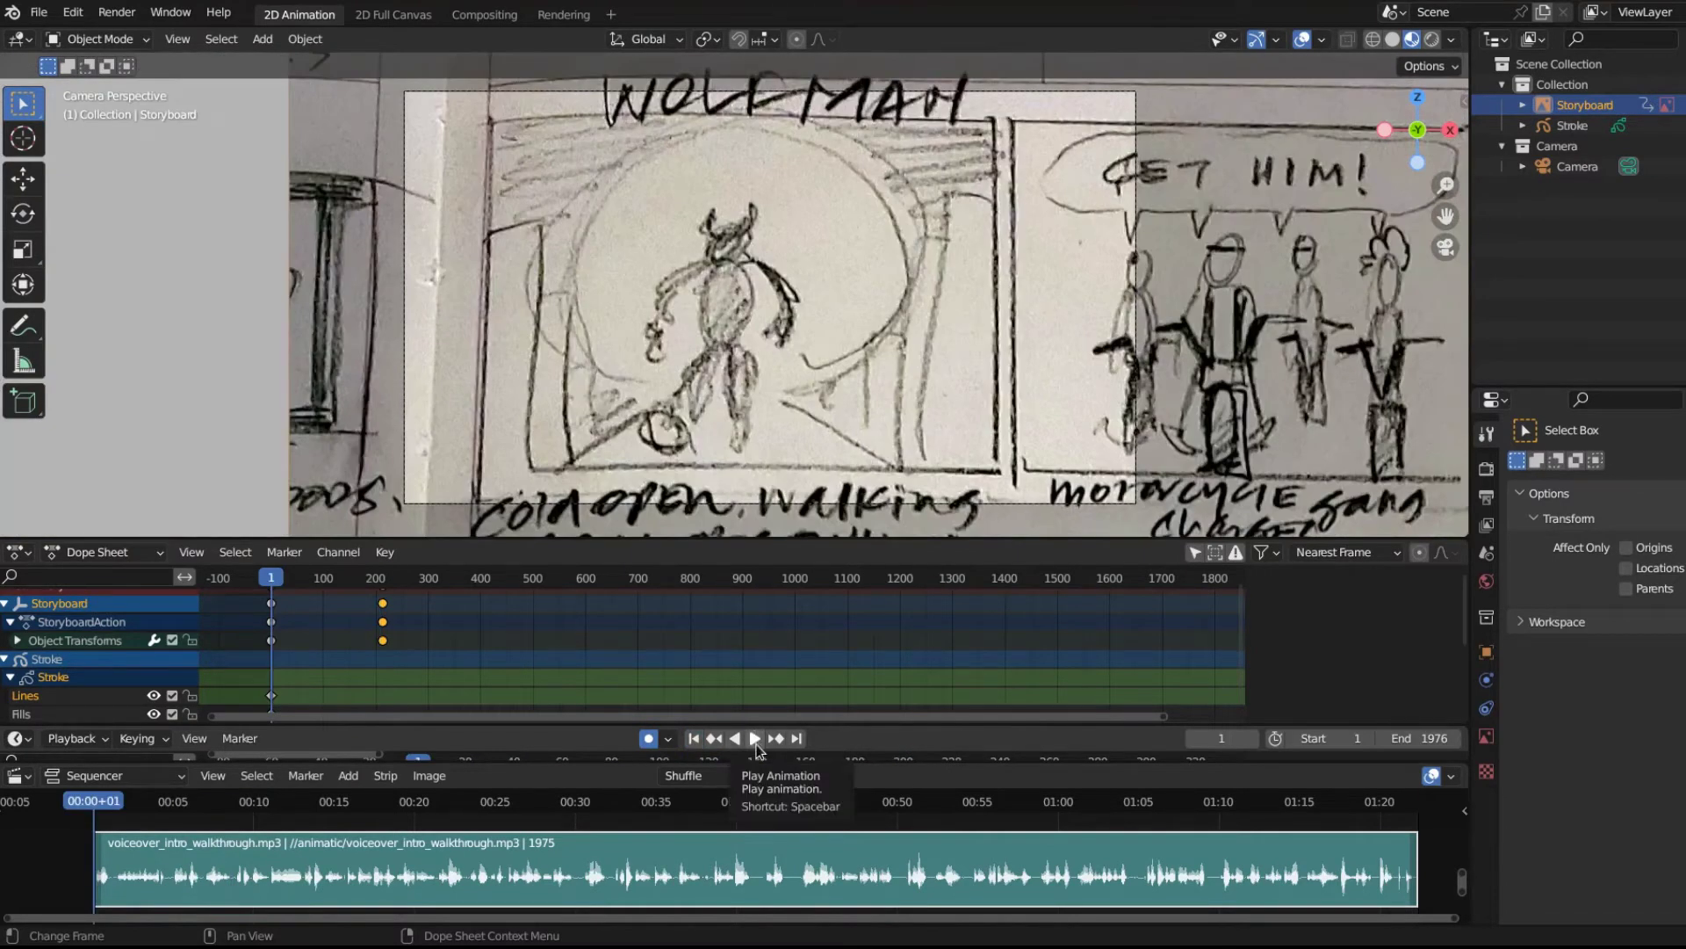
left_click(384, 579)
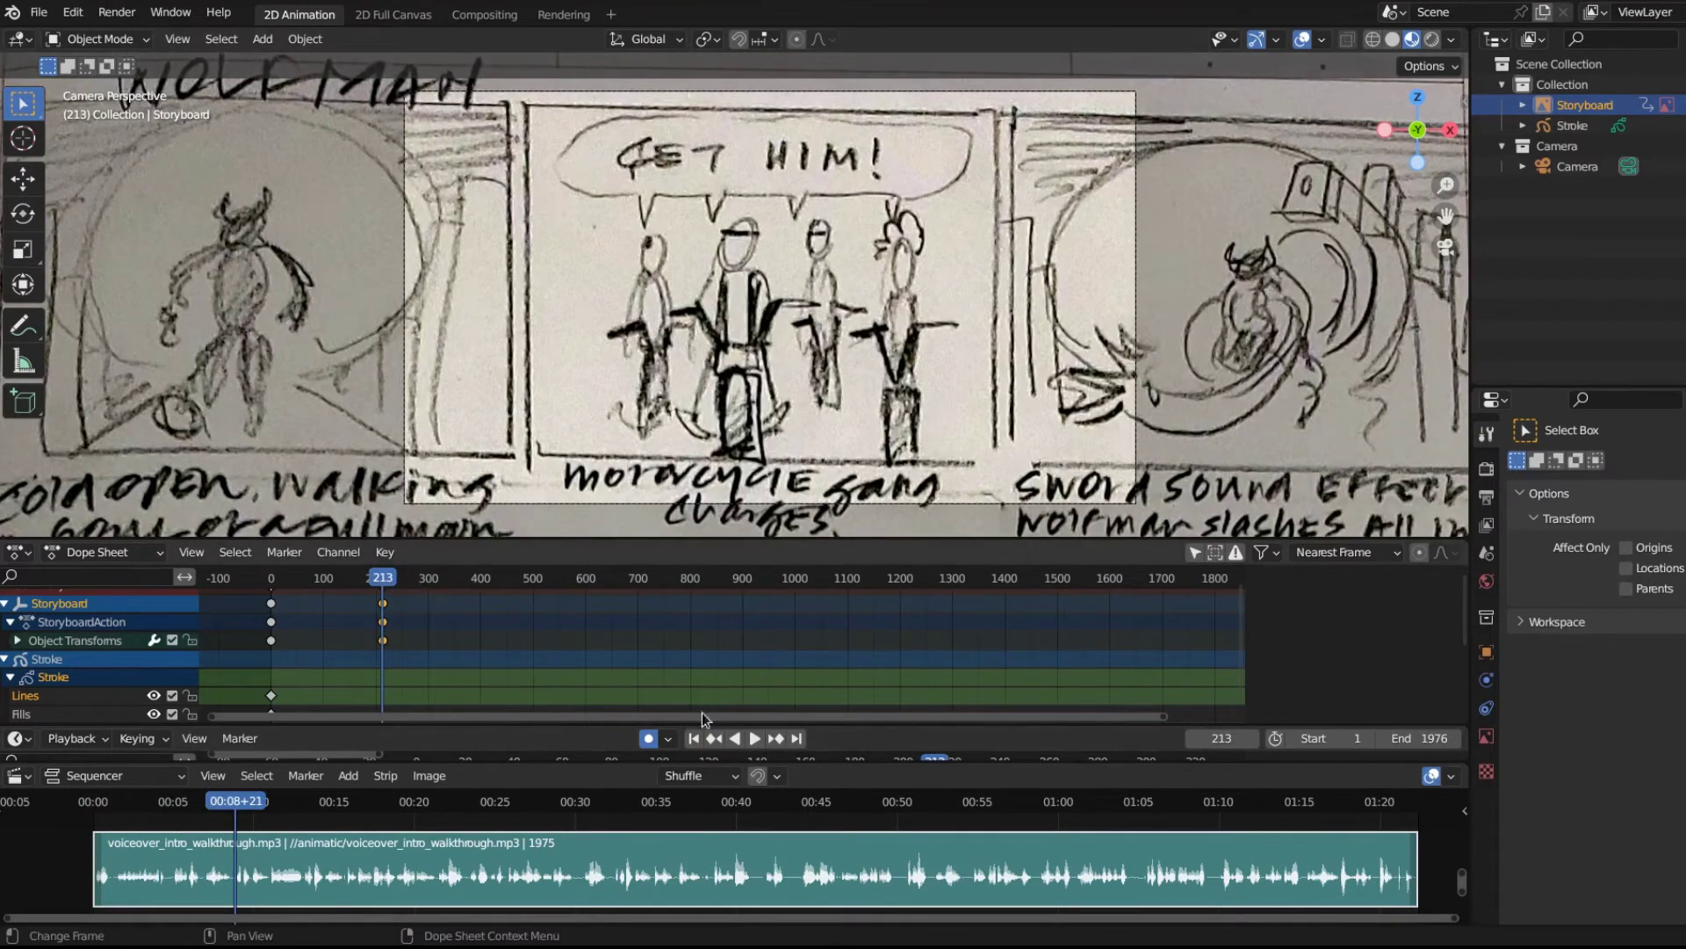
left_click(693, 738)
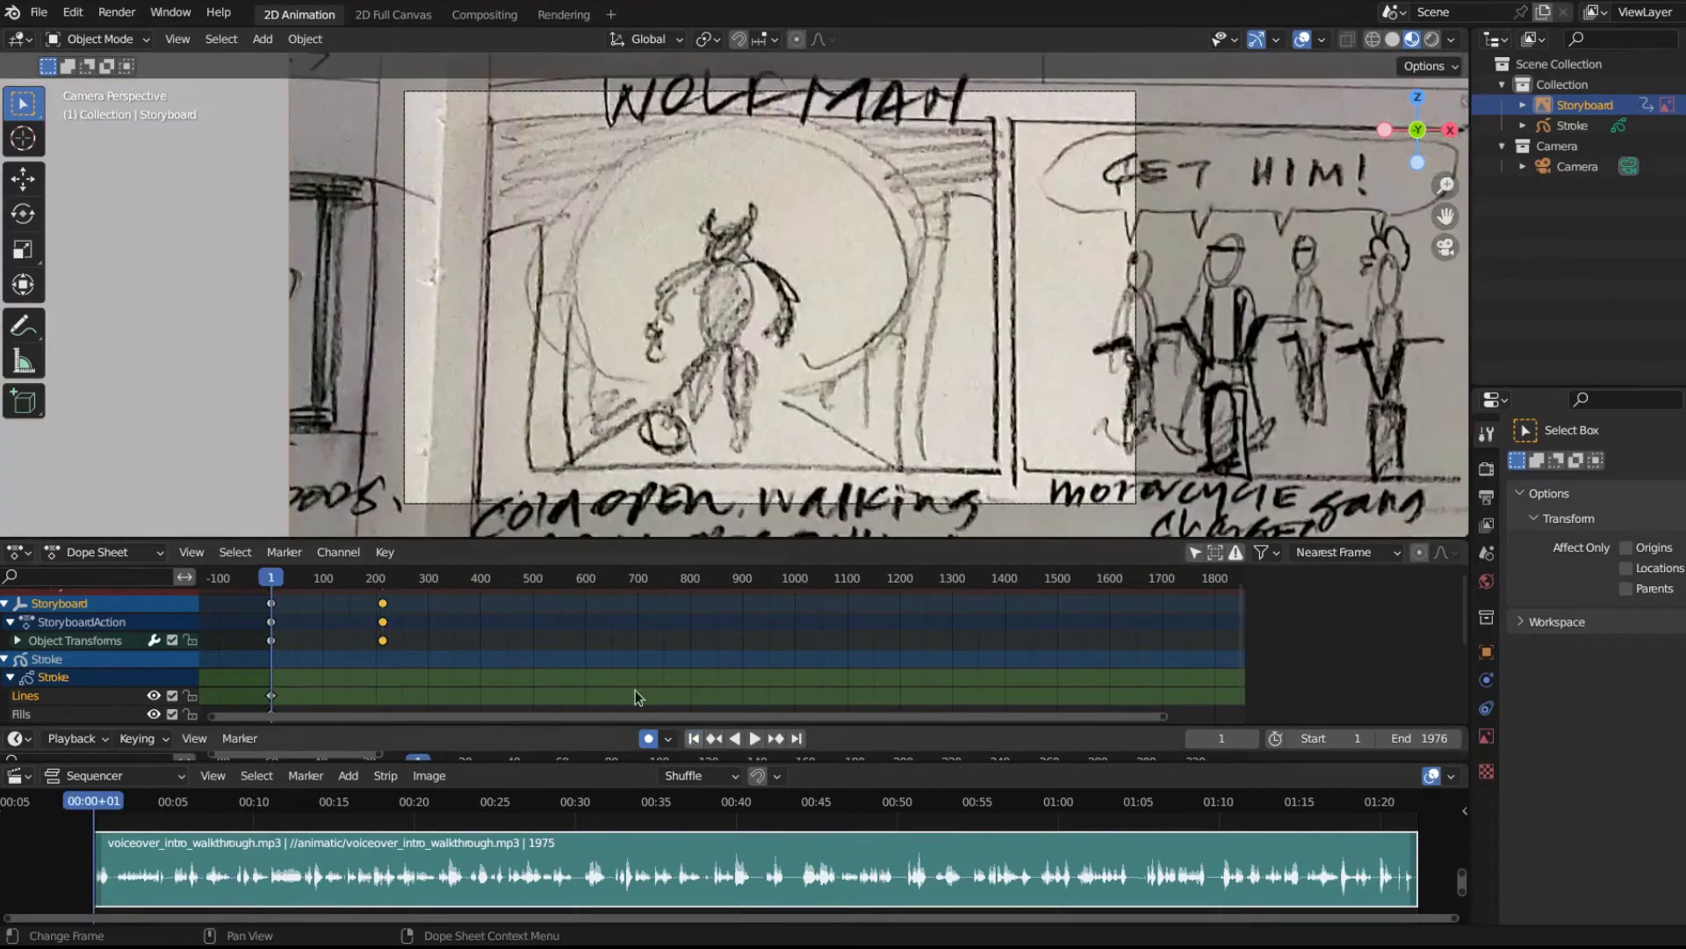
left_click(272, 581)
left_click_drag(272, 582, 383, 578)
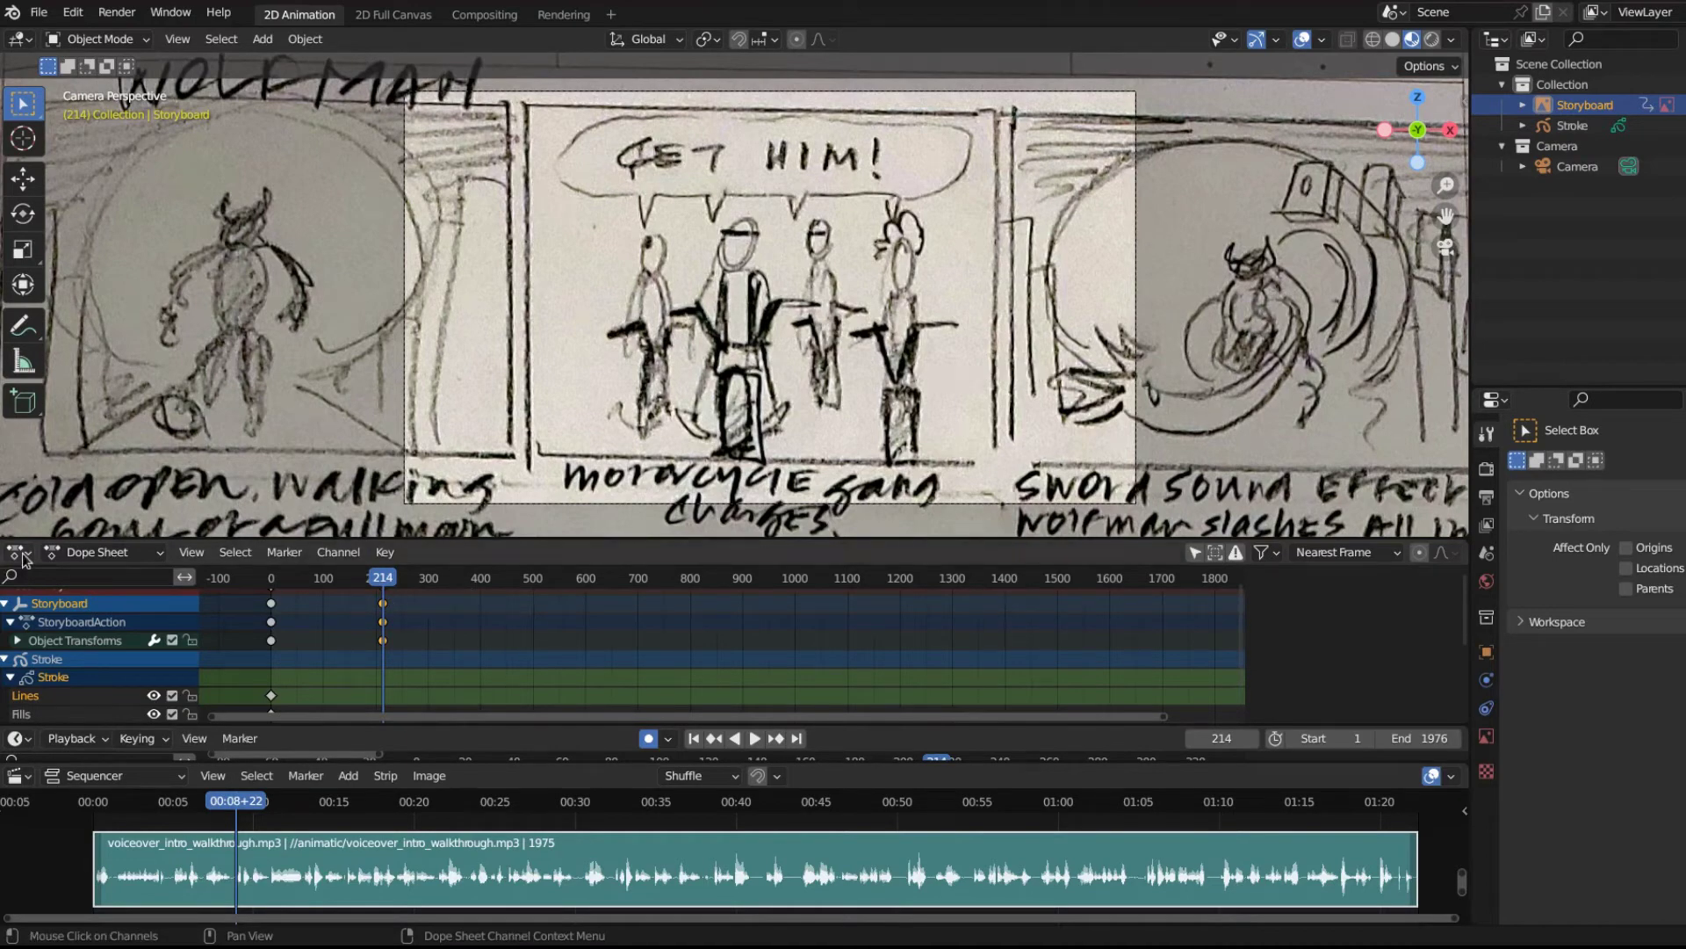
mouse_move(378, 581)
left_mouse_down()
mouse_move(266, 593)
mouse_move(378, 606)
left_mouse_up()
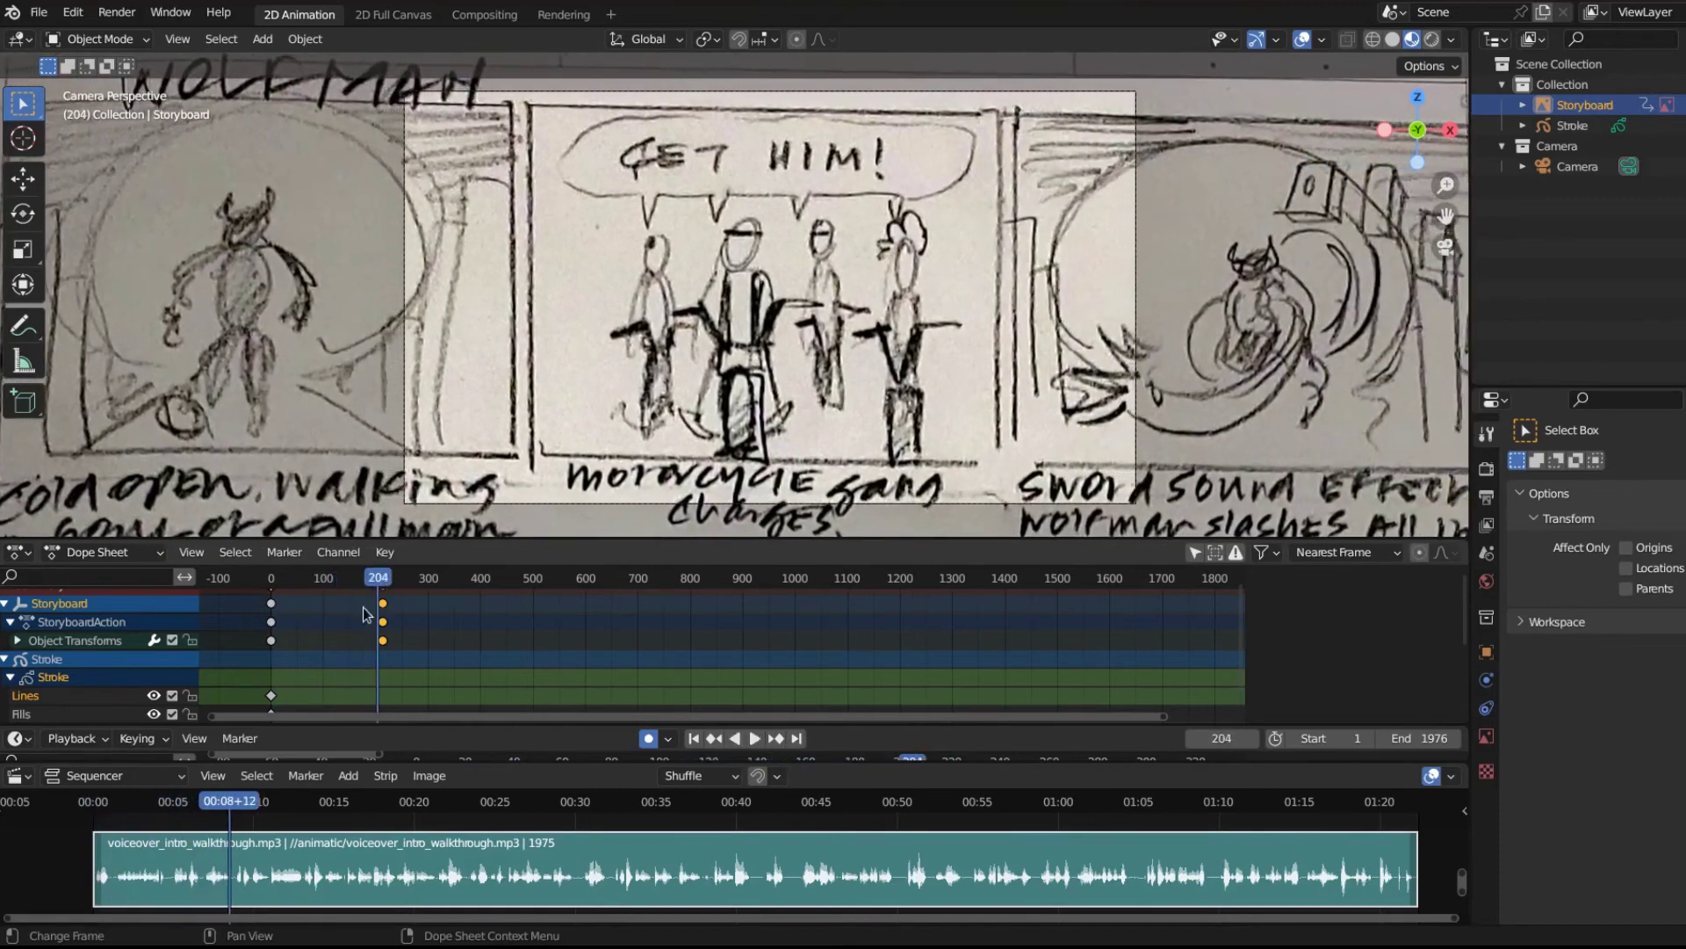
left_click(19, 552)
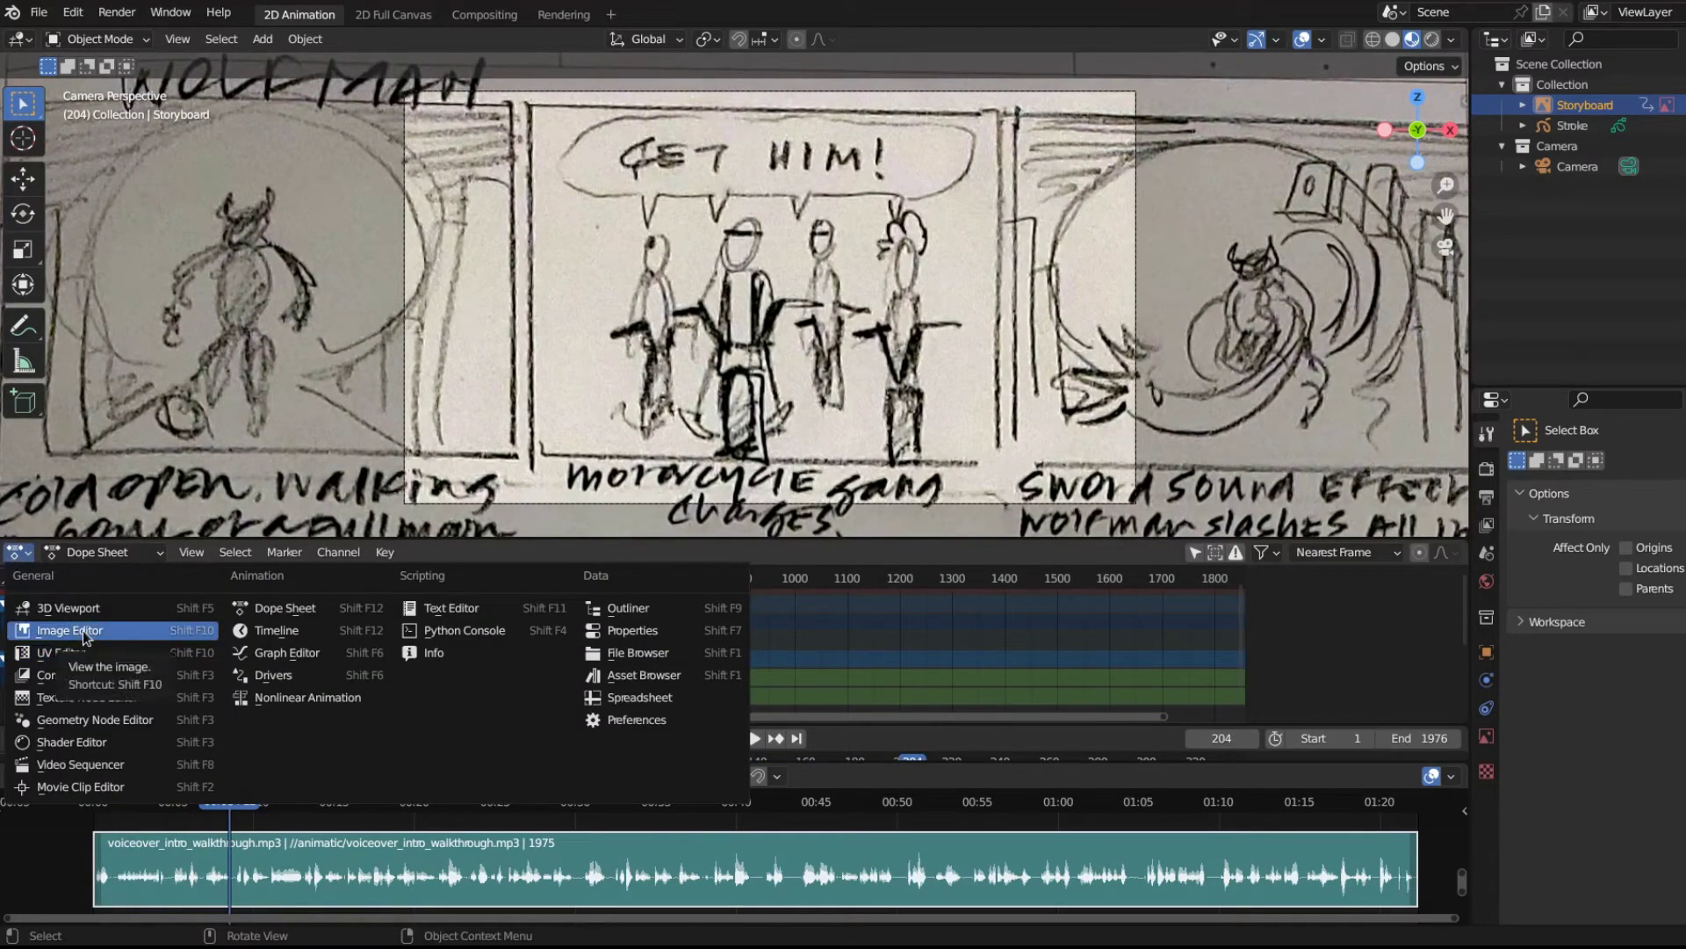
Switch the keyframe area to the Graph Editor and set Constant interpolation on the curves.
left_click(282, 657)
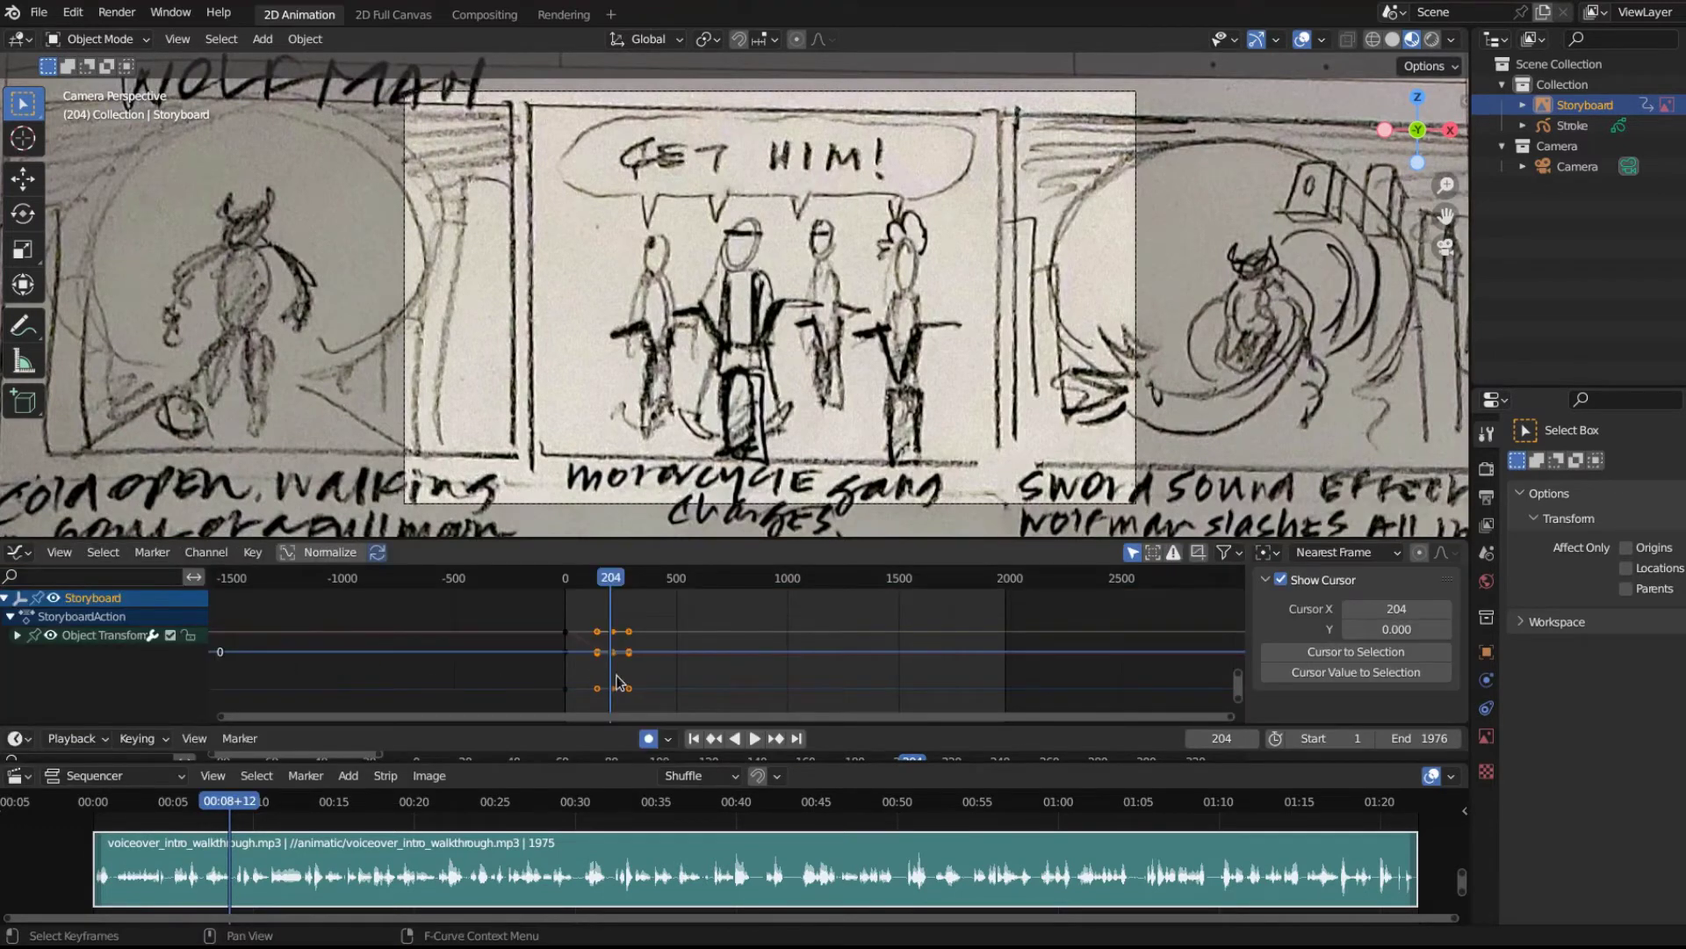
right_click(726, 607)
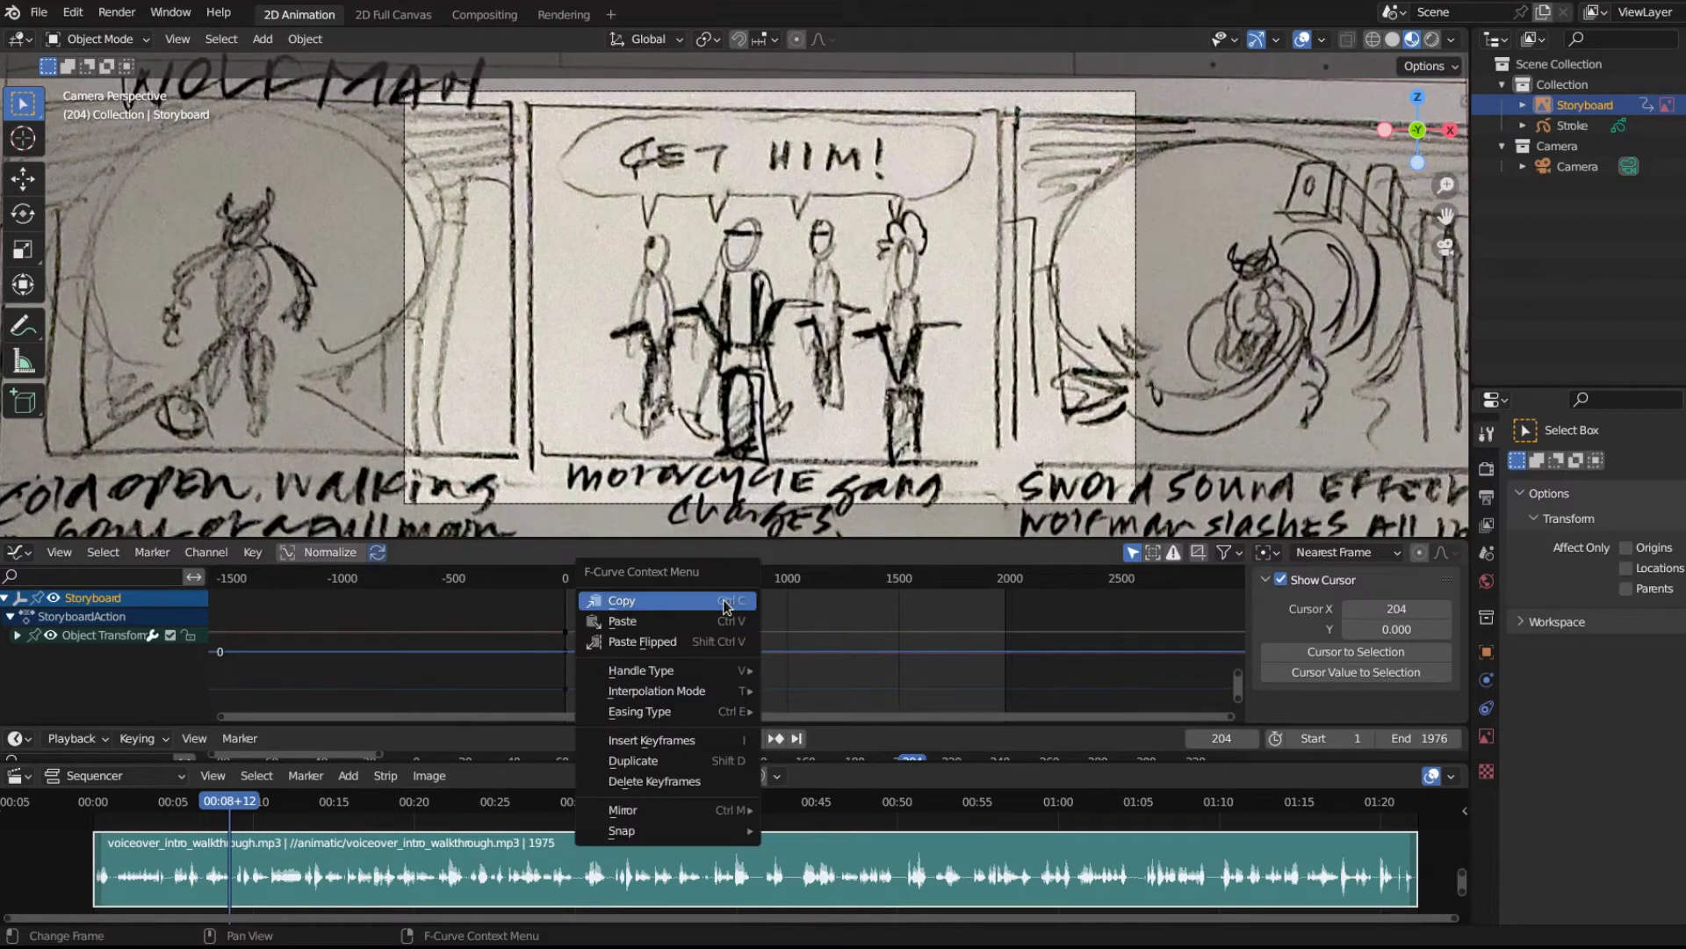
mouse_move(715, 692)
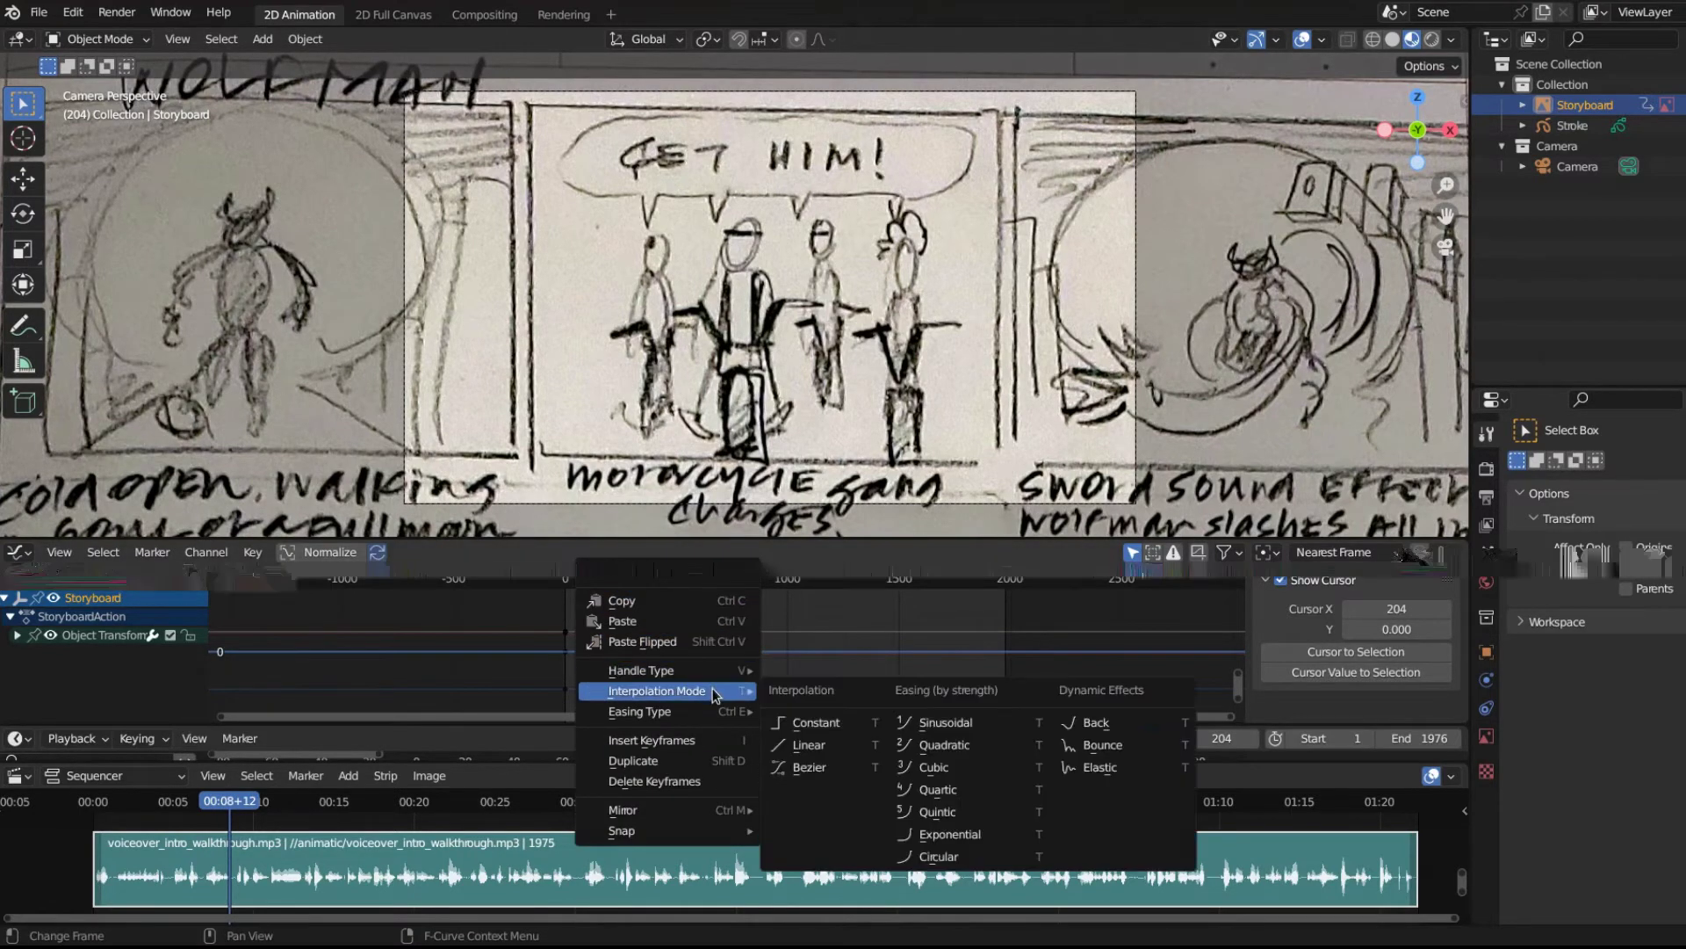
left_click(817, 722)
Select every keyframe on all three curves and apply Constant interpolation to them.
left_click_drag(569, 620, 672, 702)
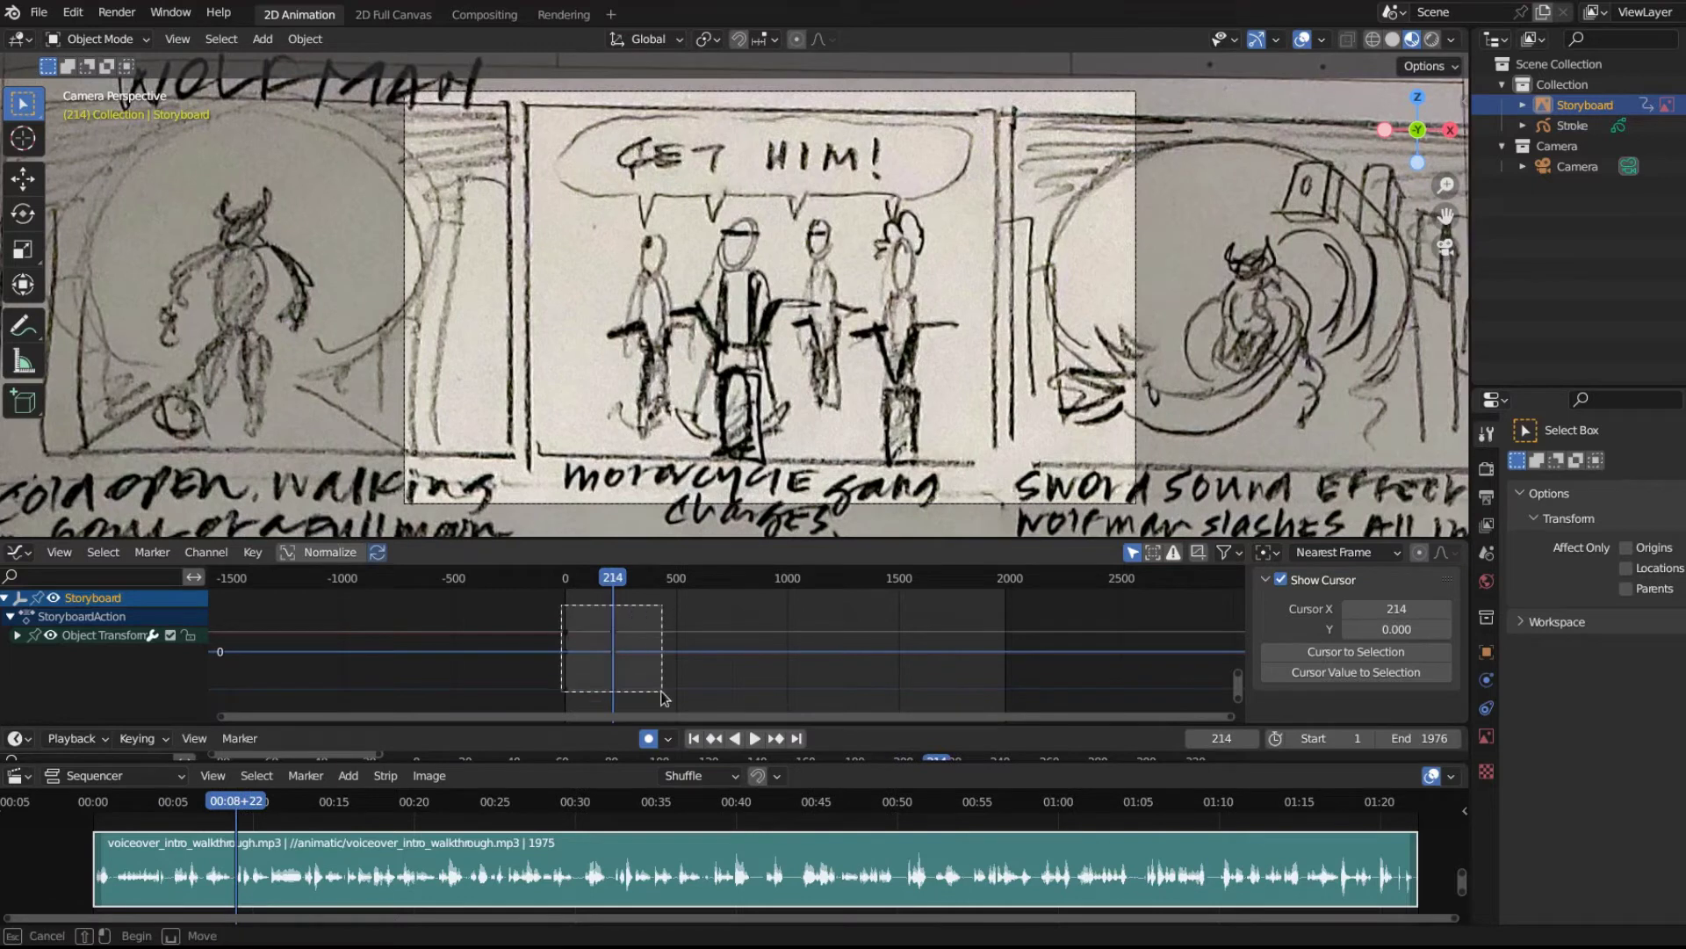
key("ctrl+v")
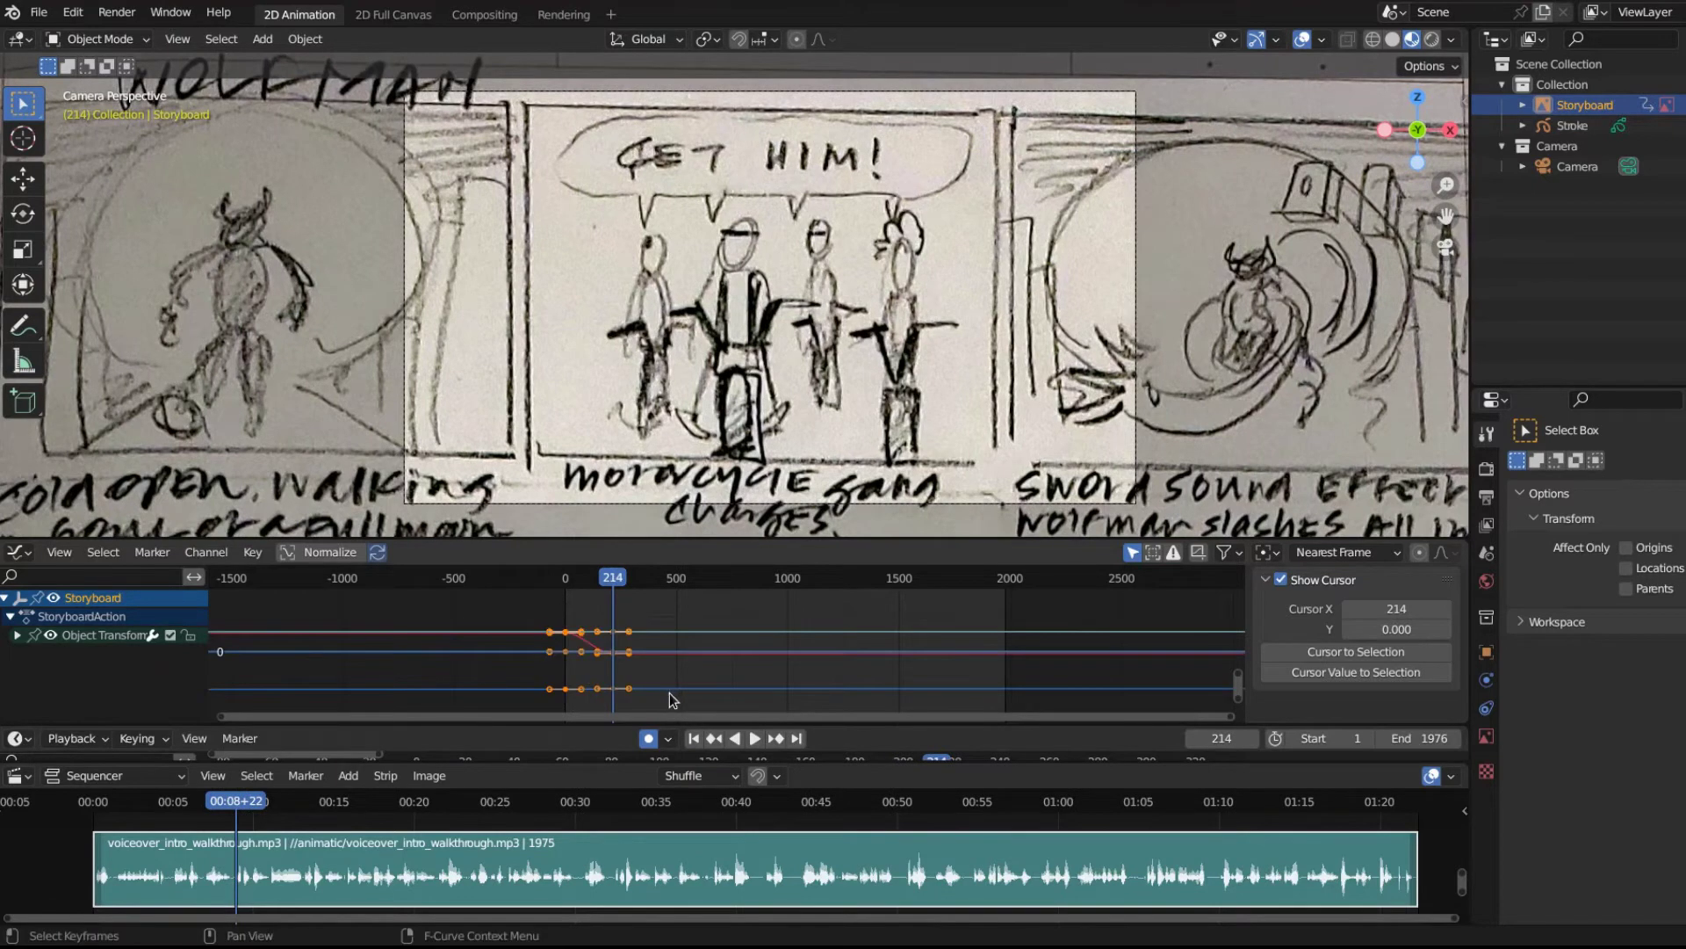
right_click(773, 619)
mouse_move(773, 619)
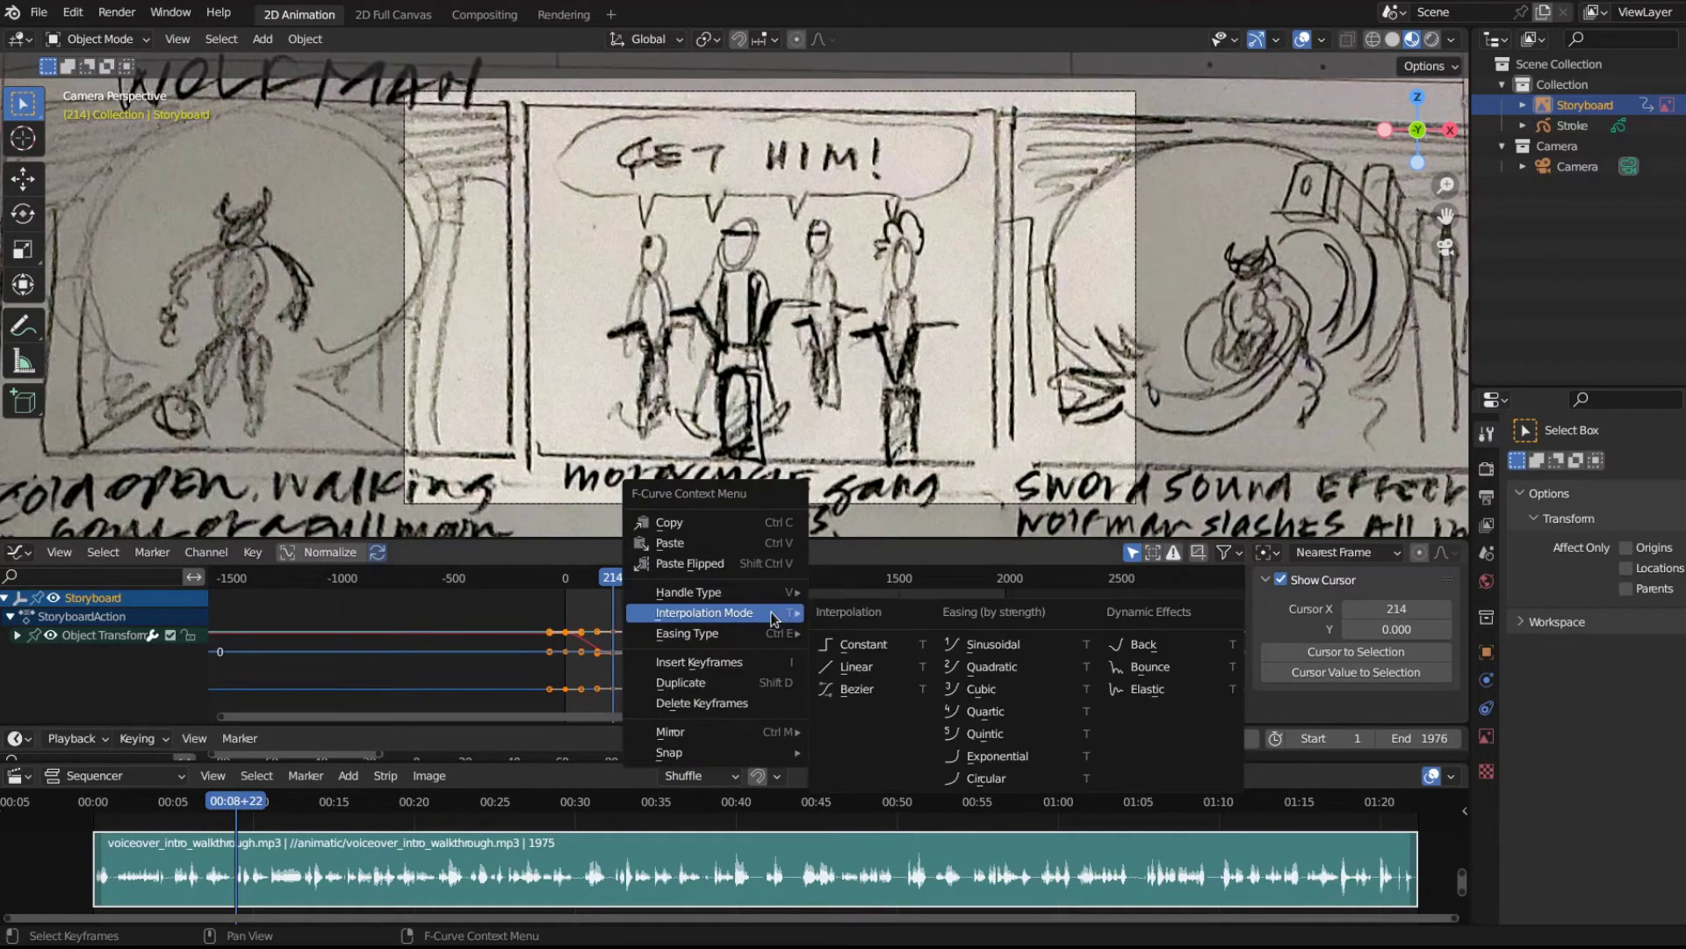
left_click(848, 654)
left_click(694, 737)
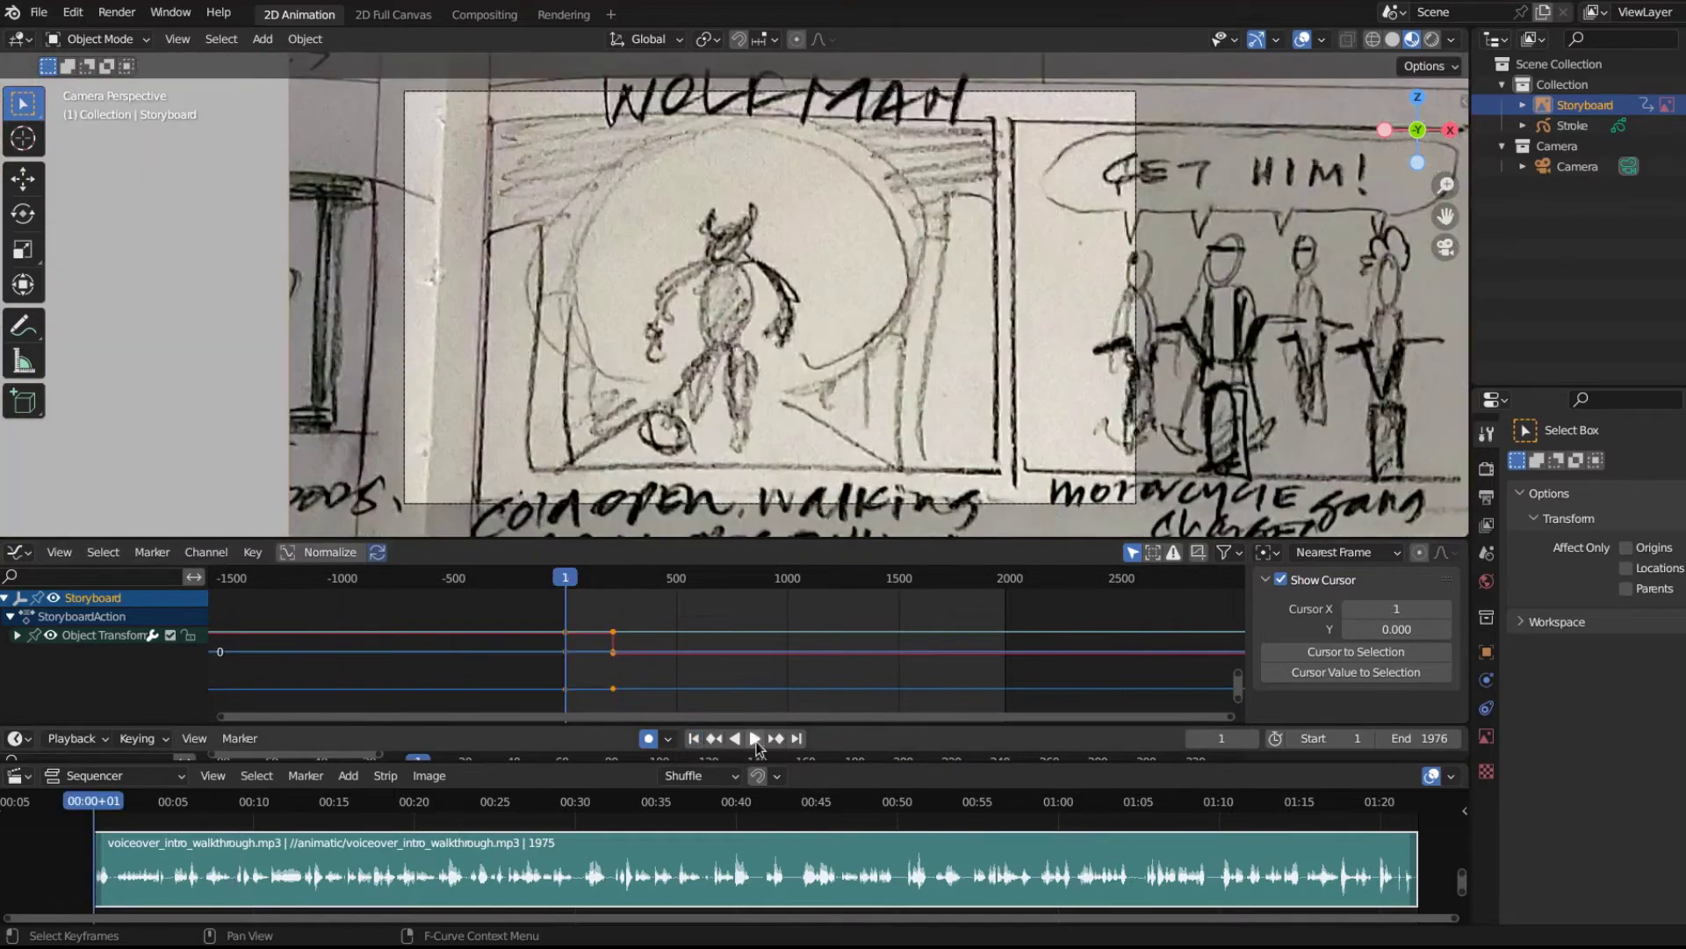
left_click(756, 740)
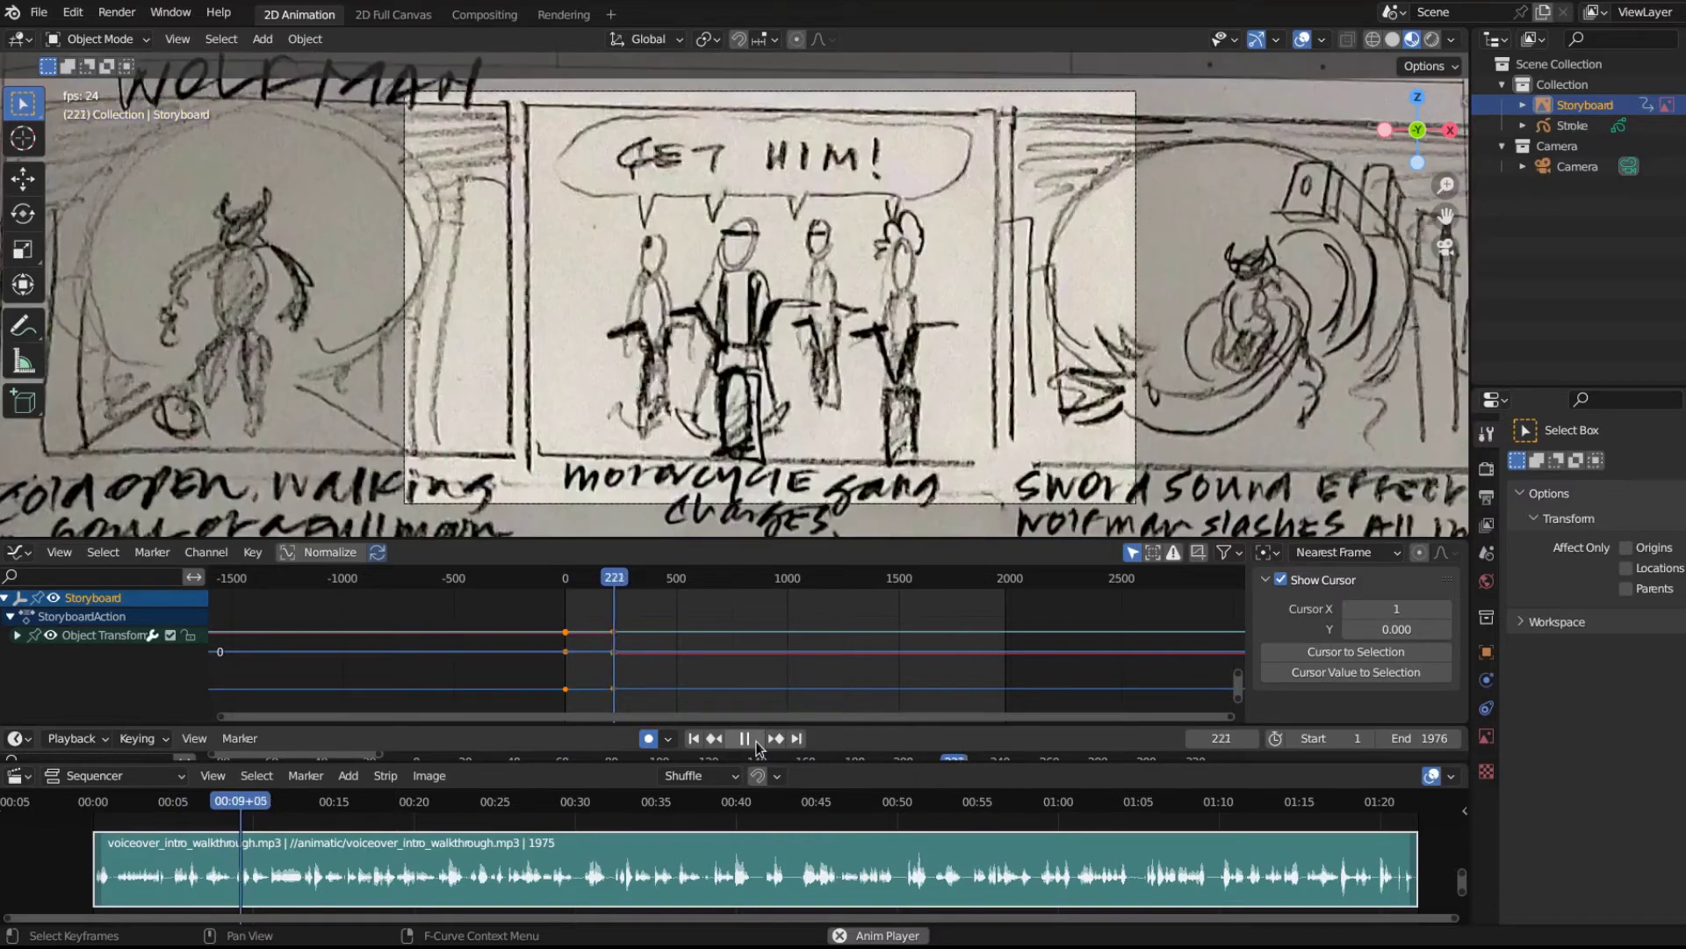
left_click(745, 740)
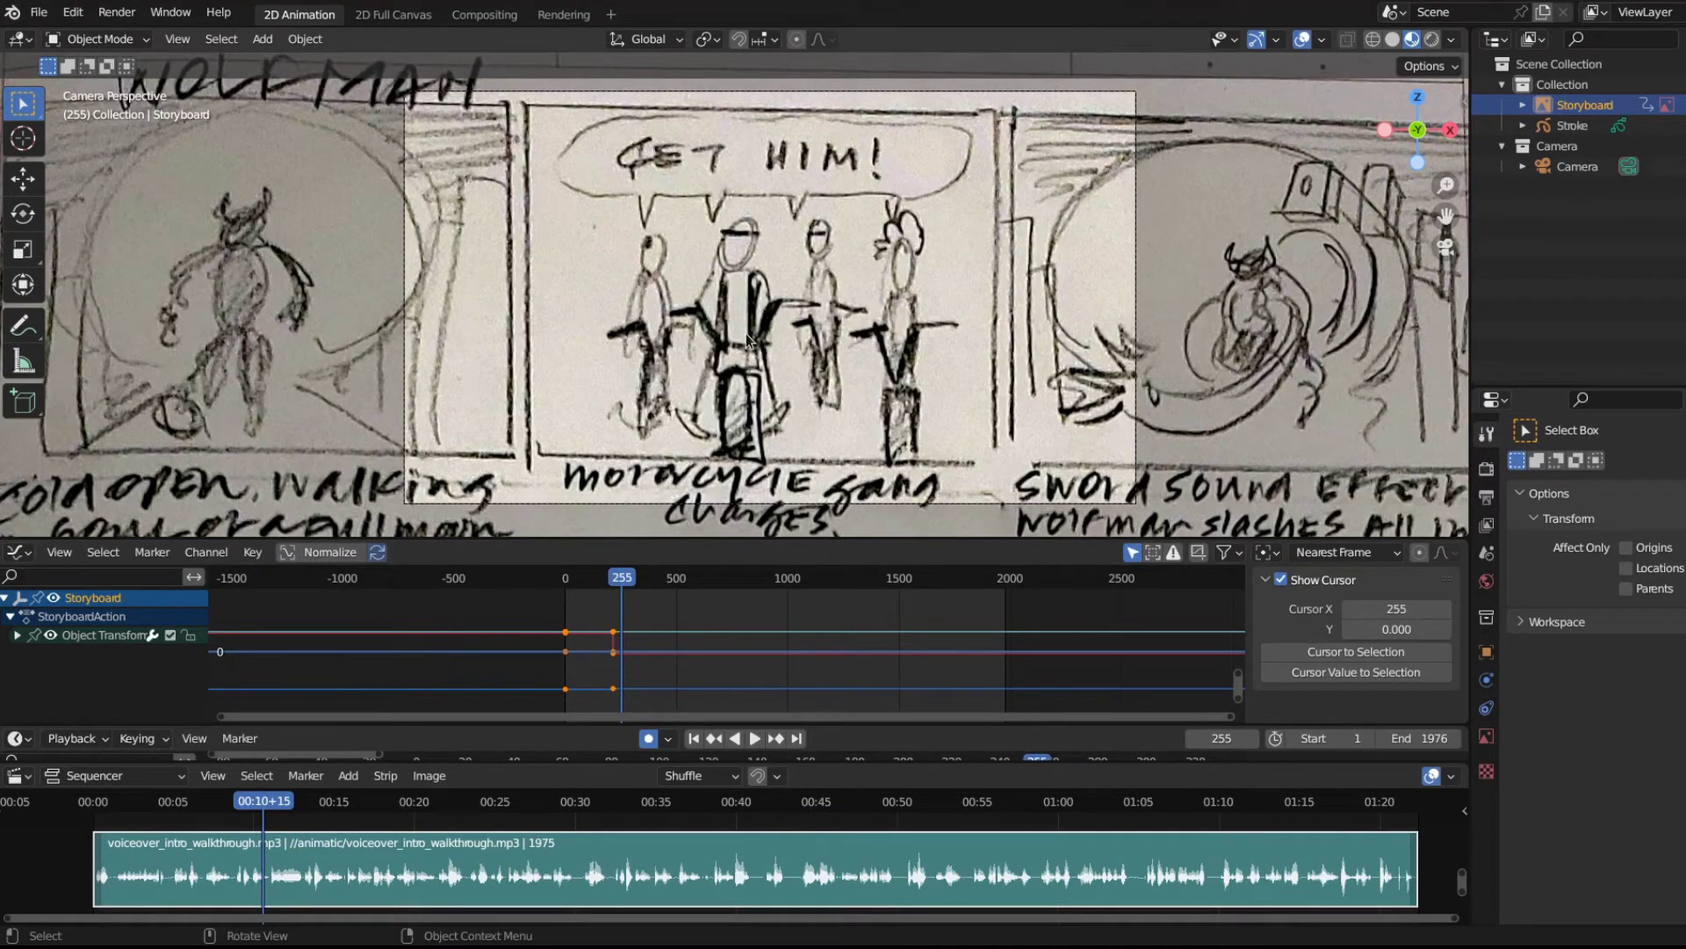
Delete the Stroke object from its Outliner context menu.
left_click(1571, 128)
right_click(1571, 130)
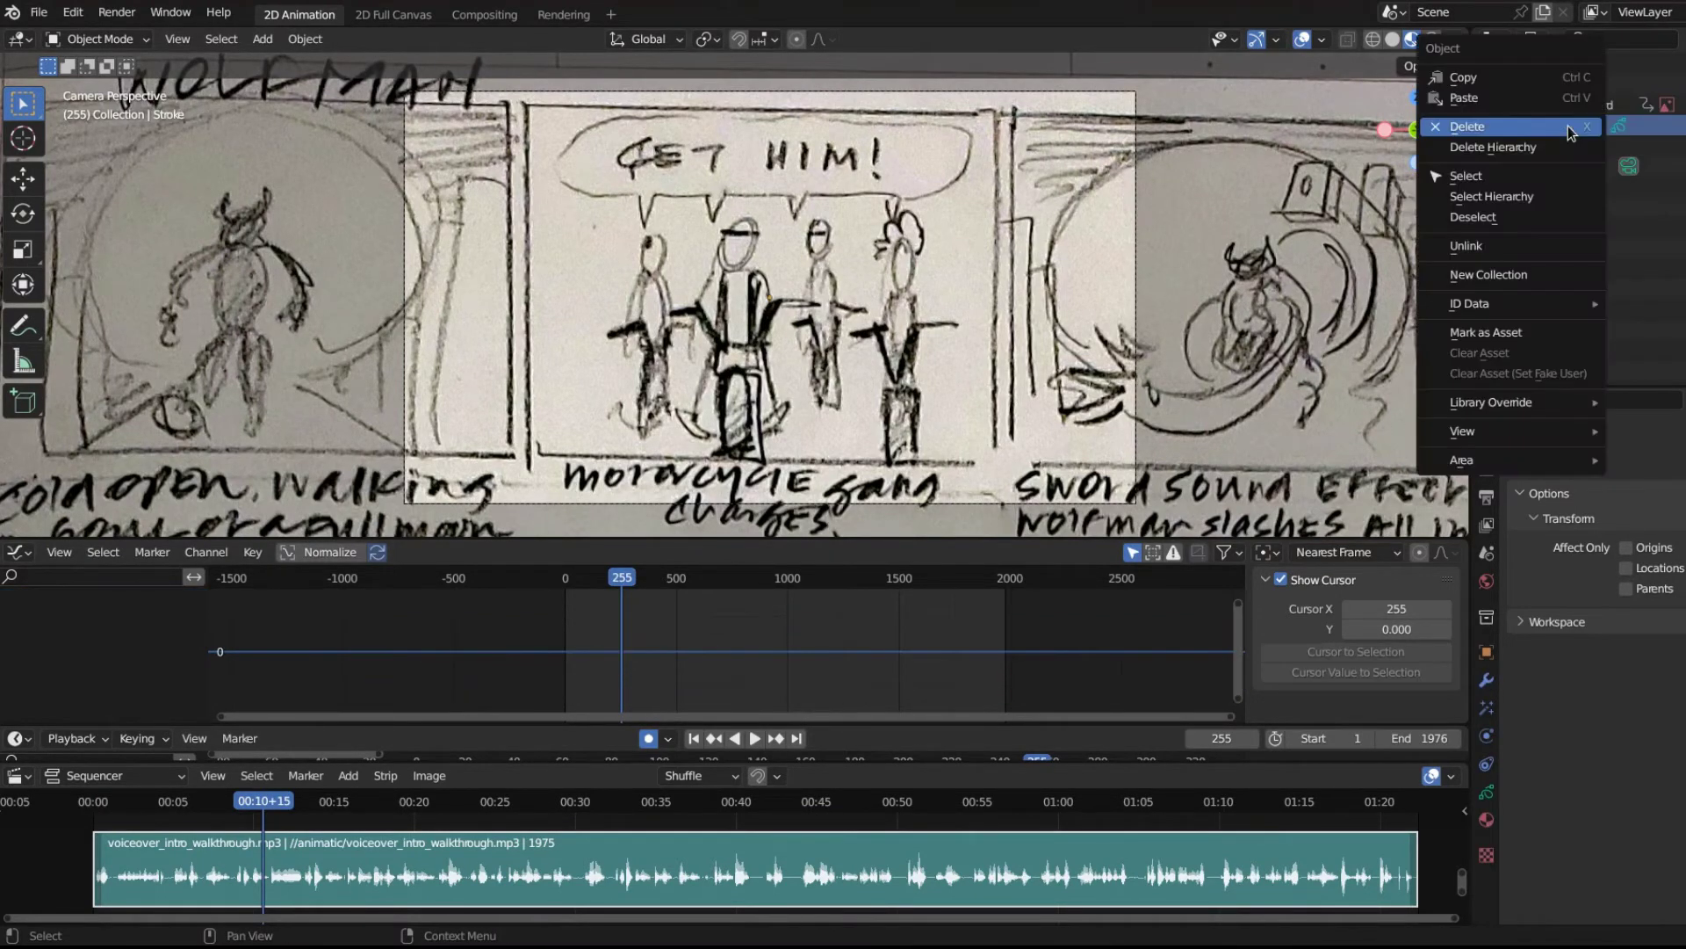
left_click(1571, 128)
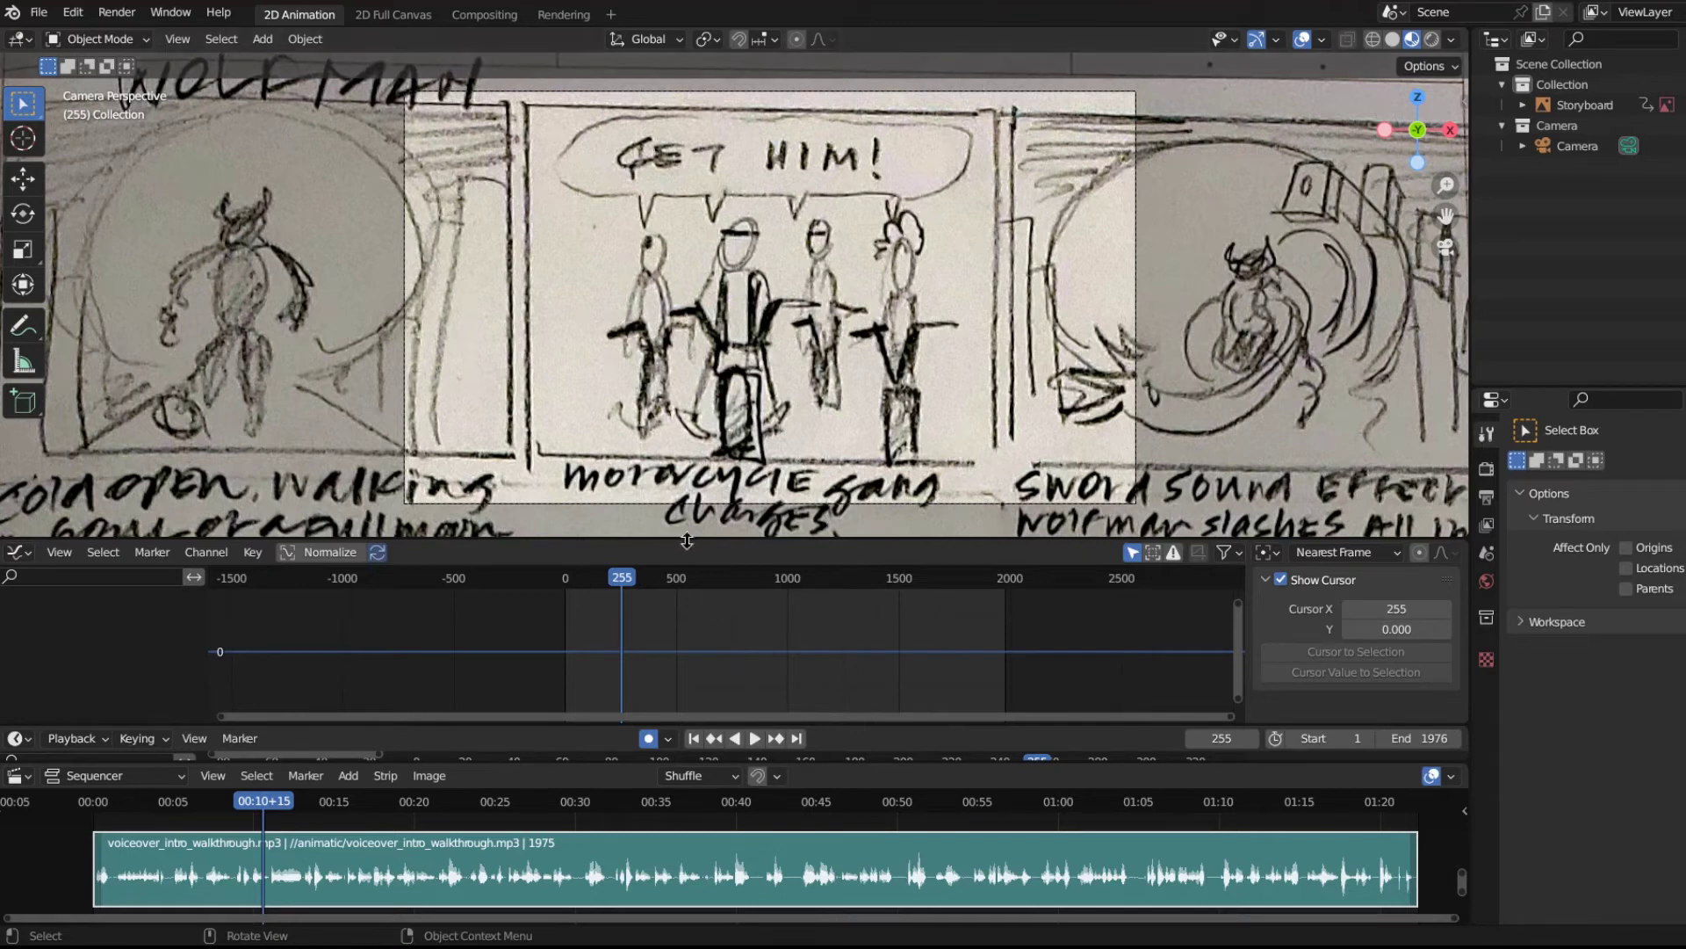
Switch the Graph Editor back to a Timeline, select Storyboard, and play from the start.
left_click(17, 551)
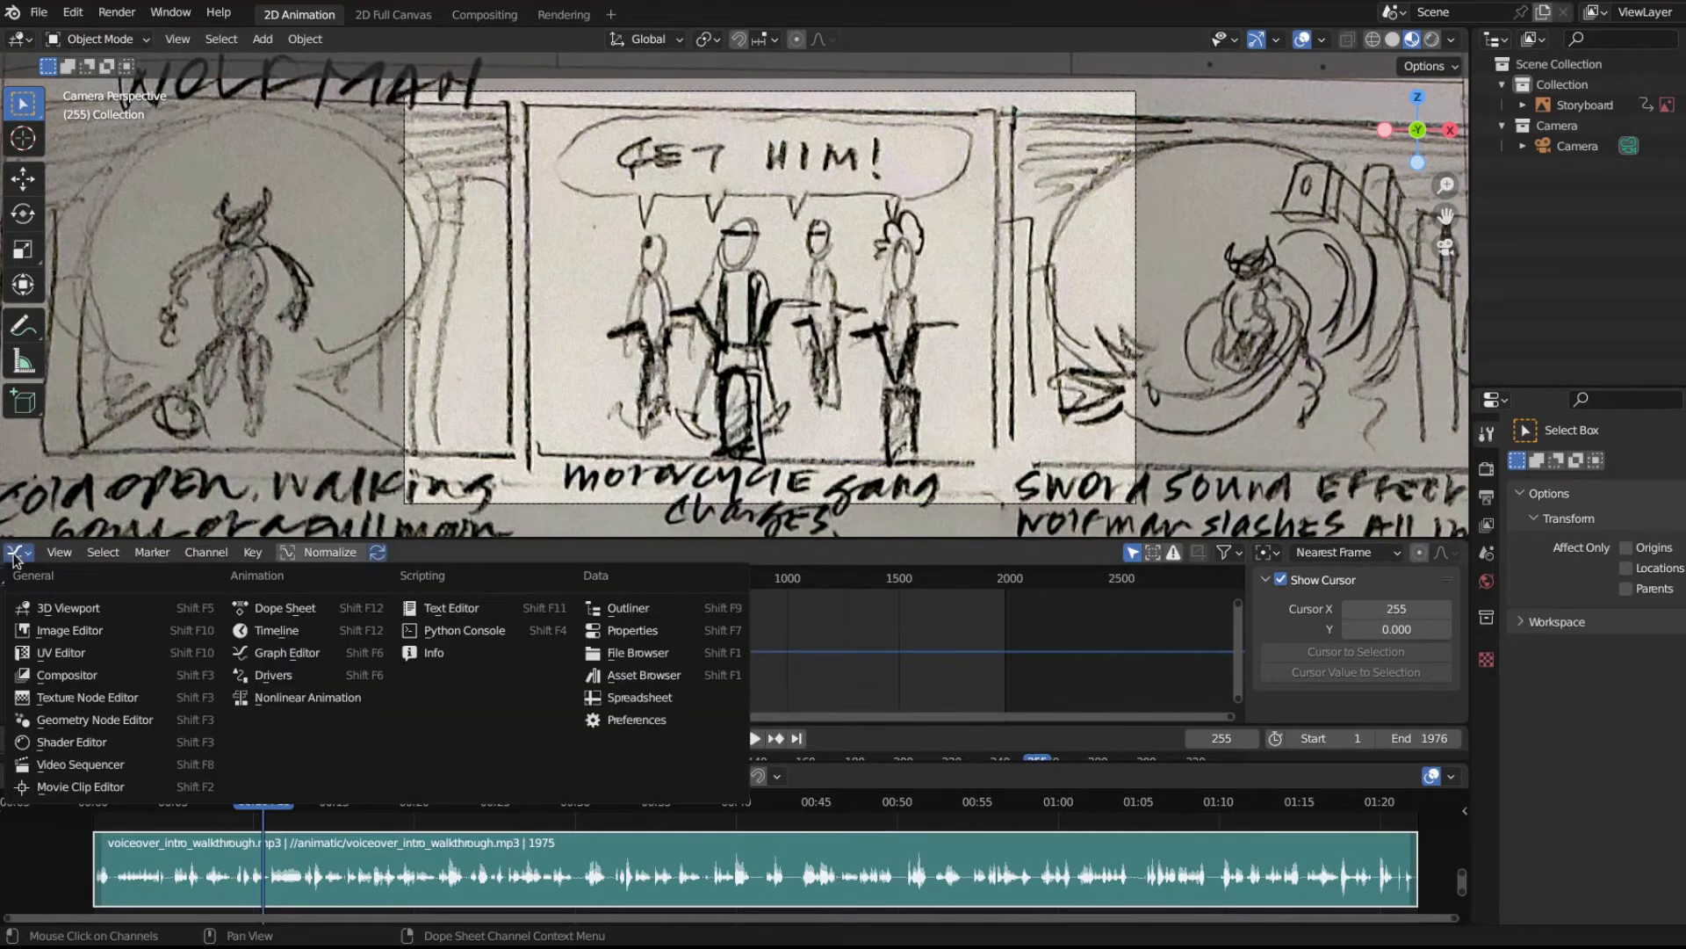
left_click(261, 630)
key("shift+Left")
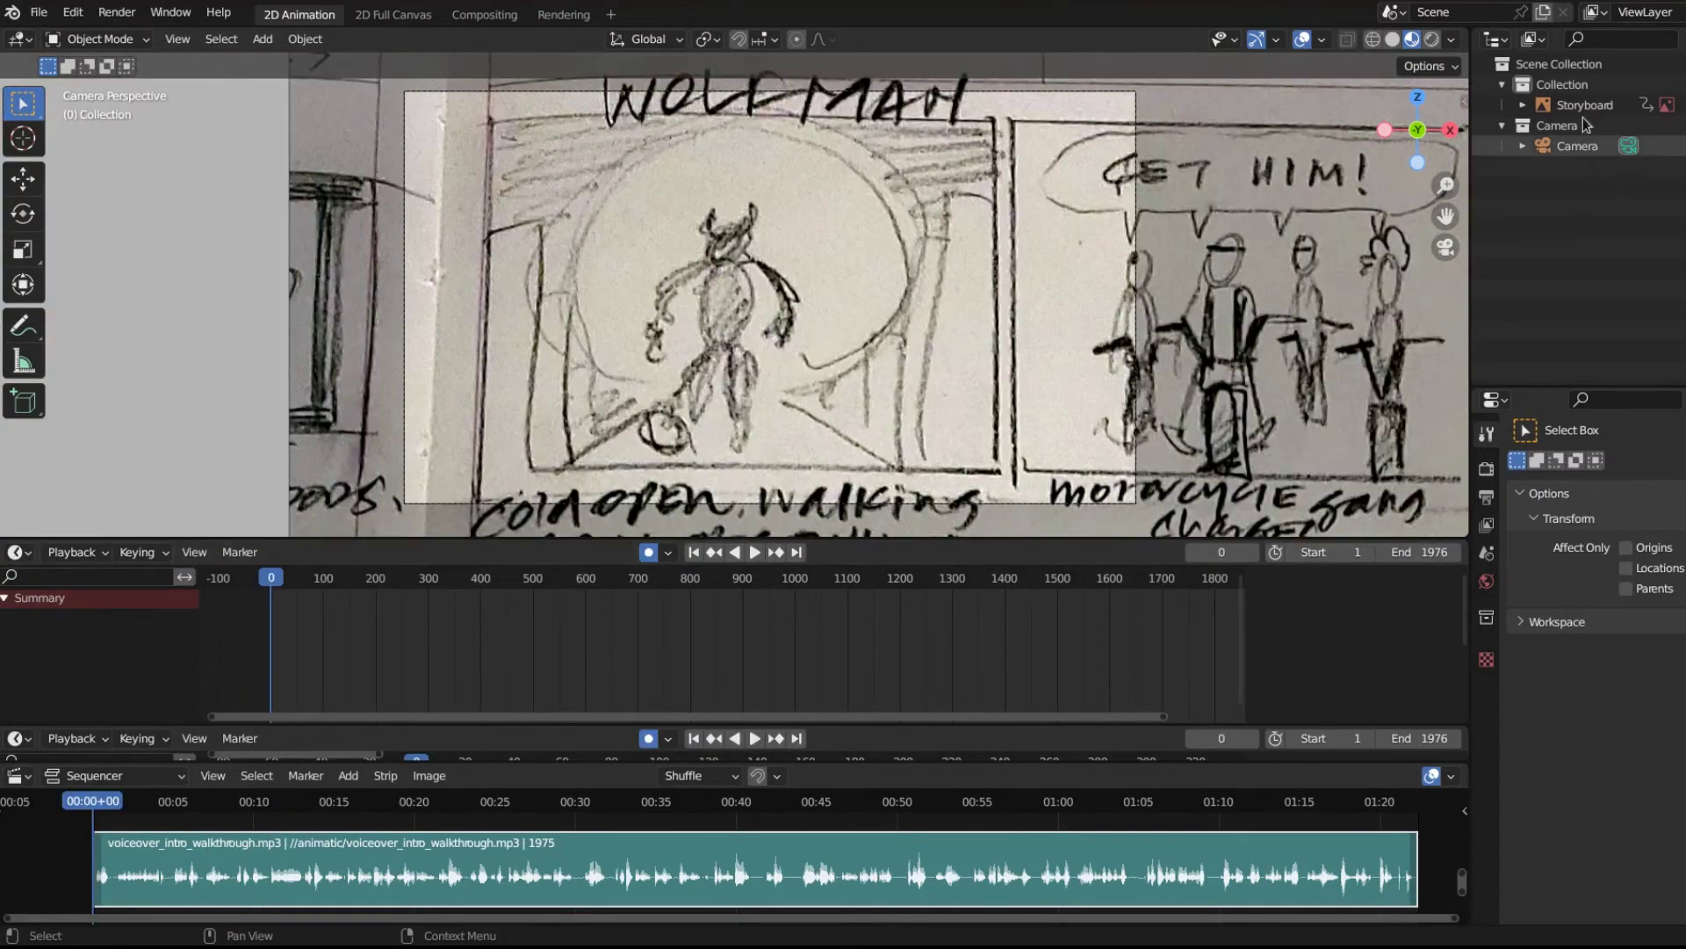
left_click(1585, 104)
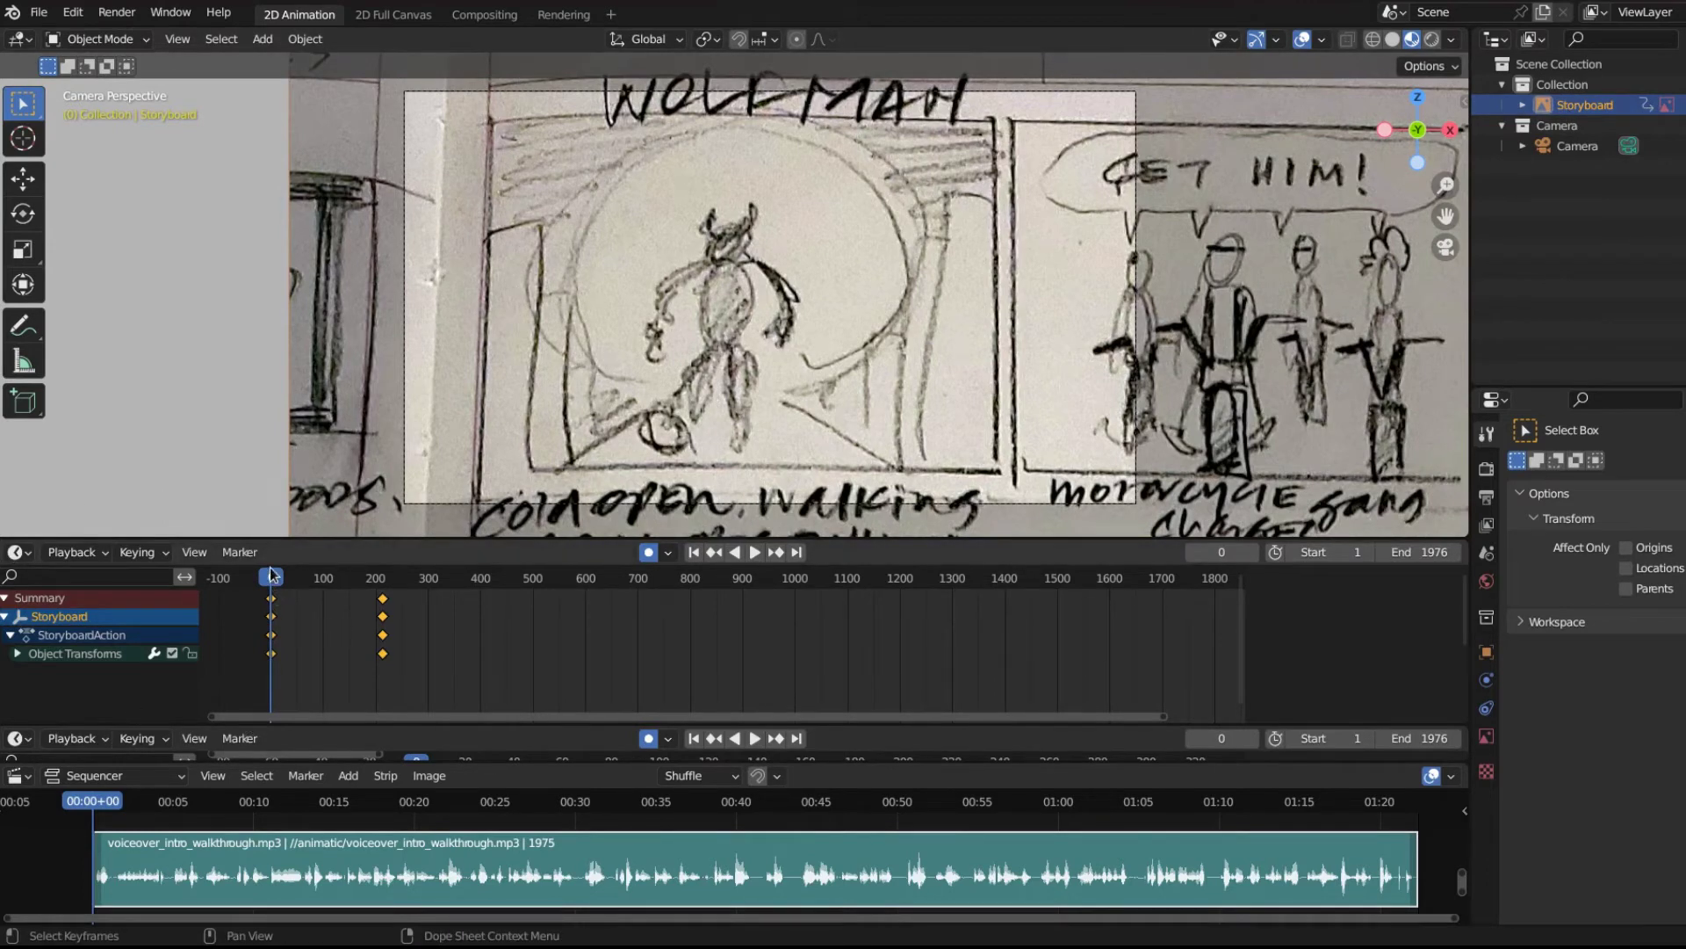
key("space")
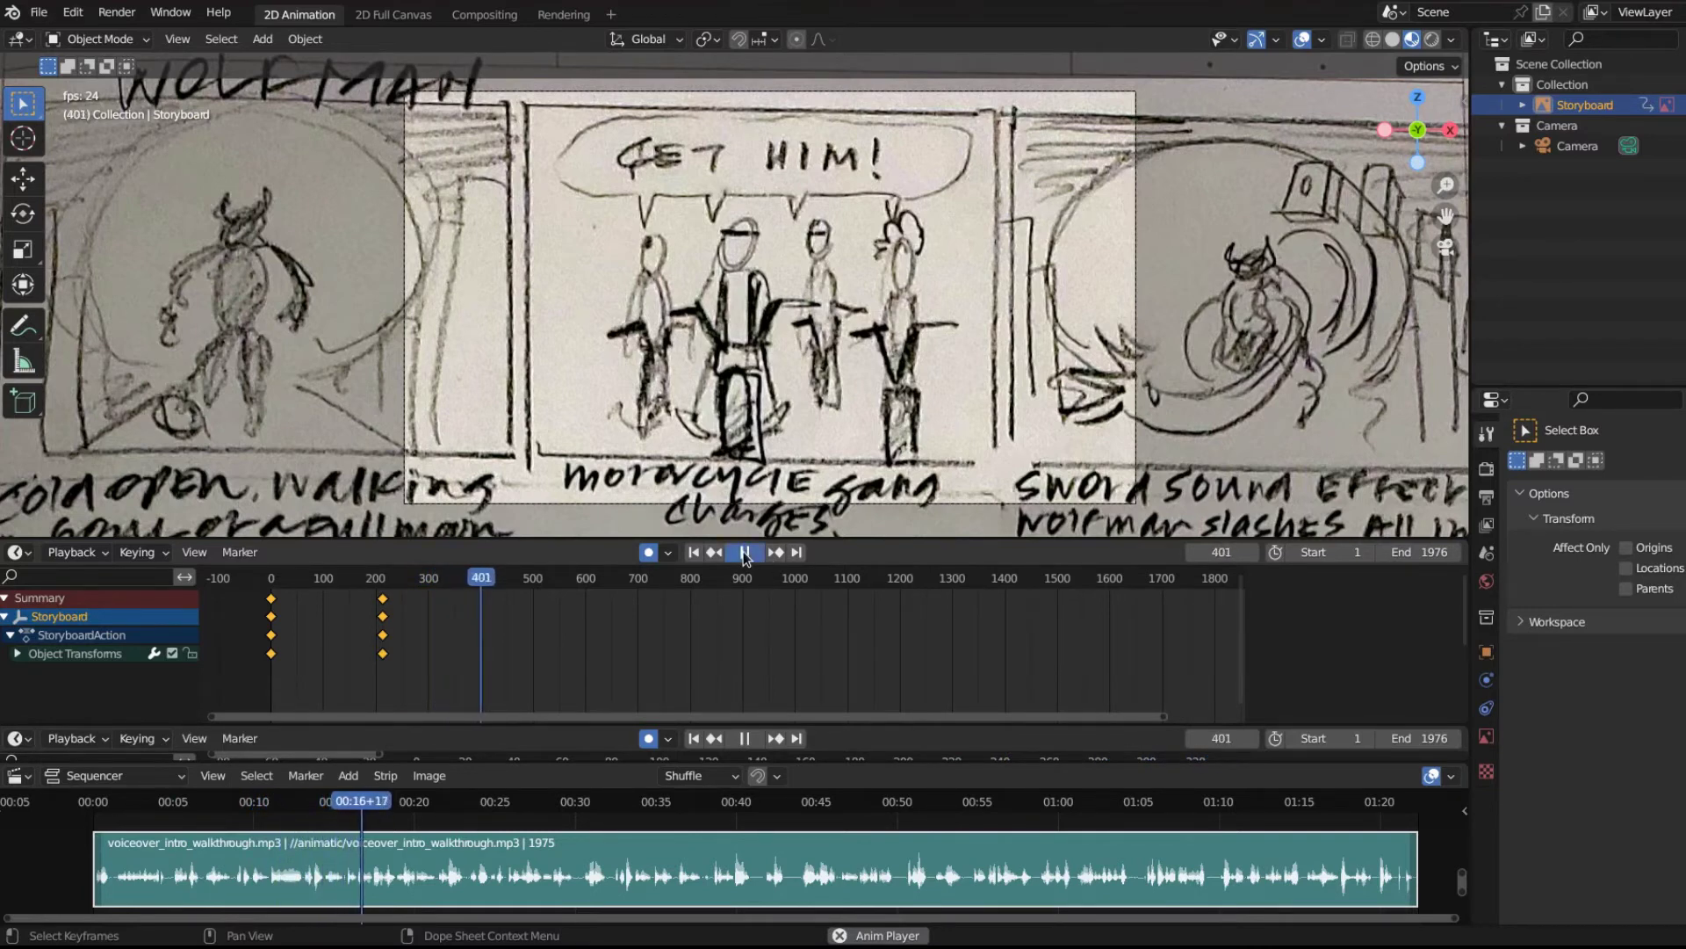
At frame 394, key the Storyboard's Location and move it −5.7755 m along X.
left_click(745, 553)
left_click_drag(483, 579, 477, 580)
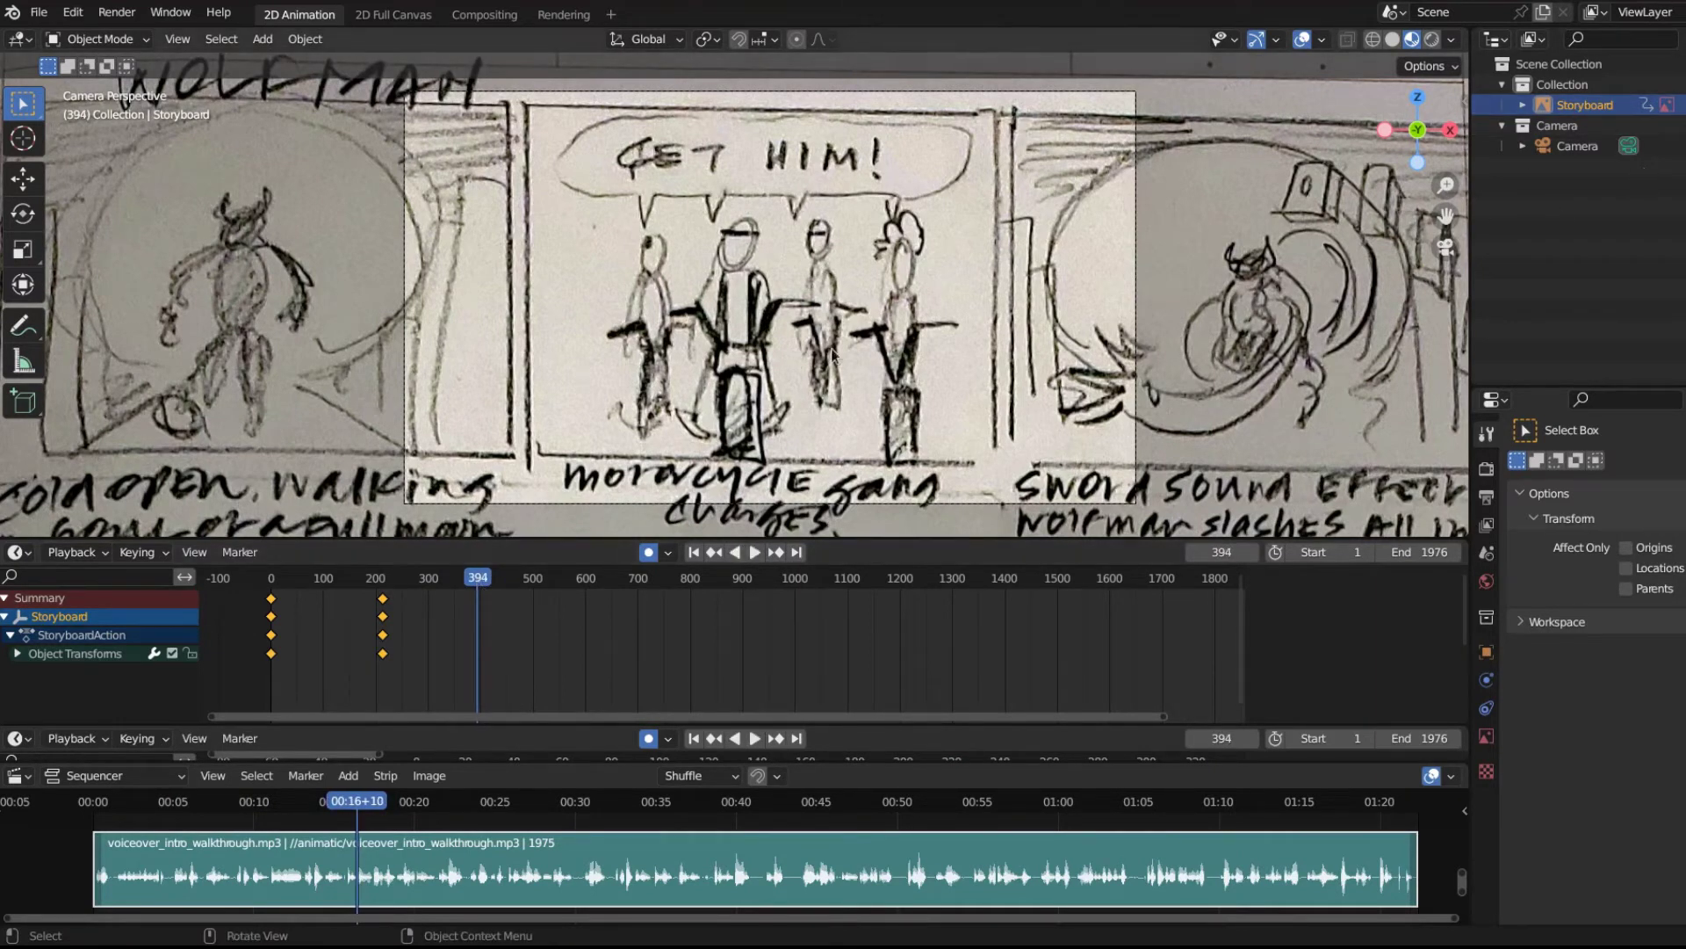
key("i")
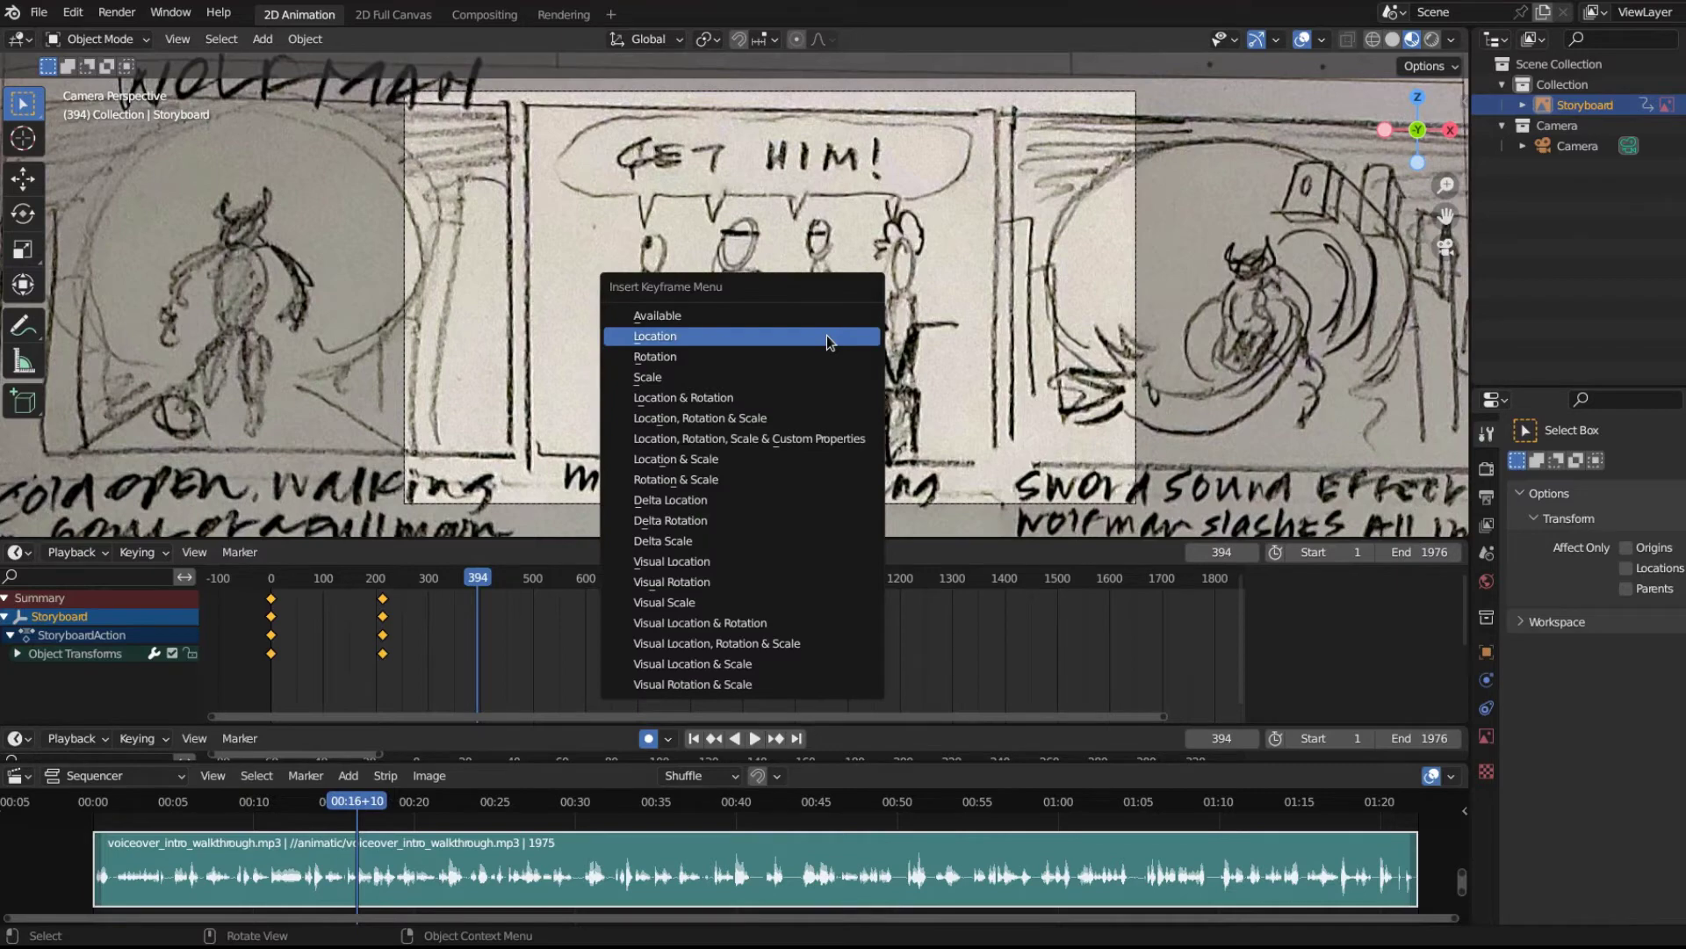
left_click(826, 335)
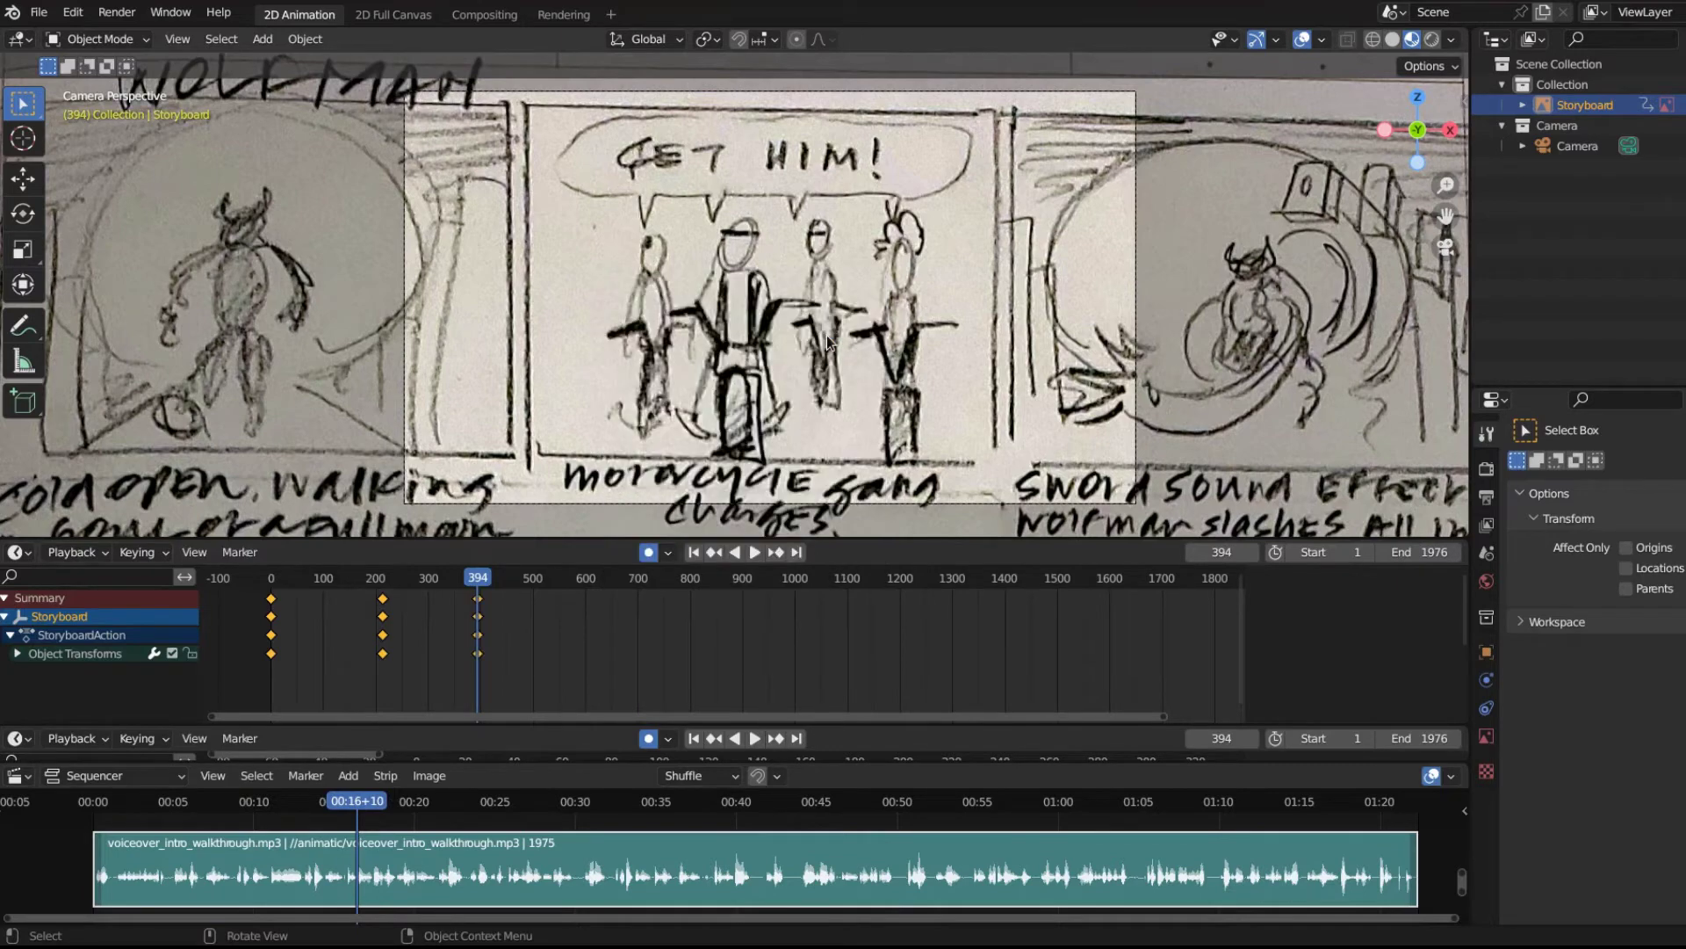
key("g")
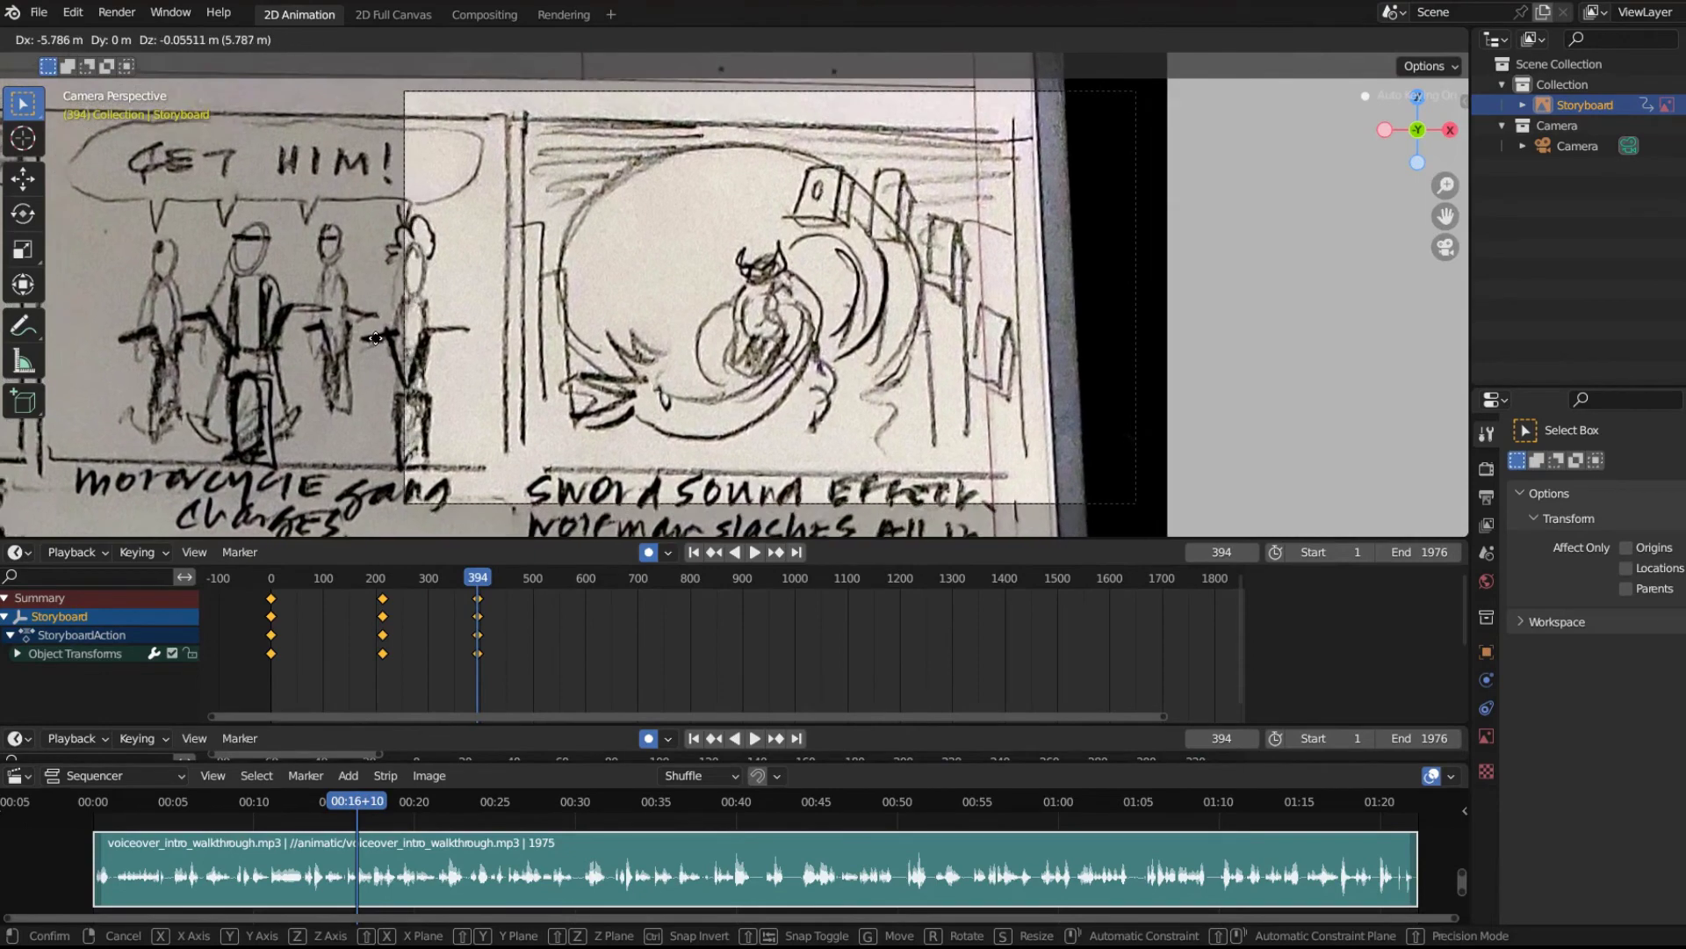
left_click(374, 338)
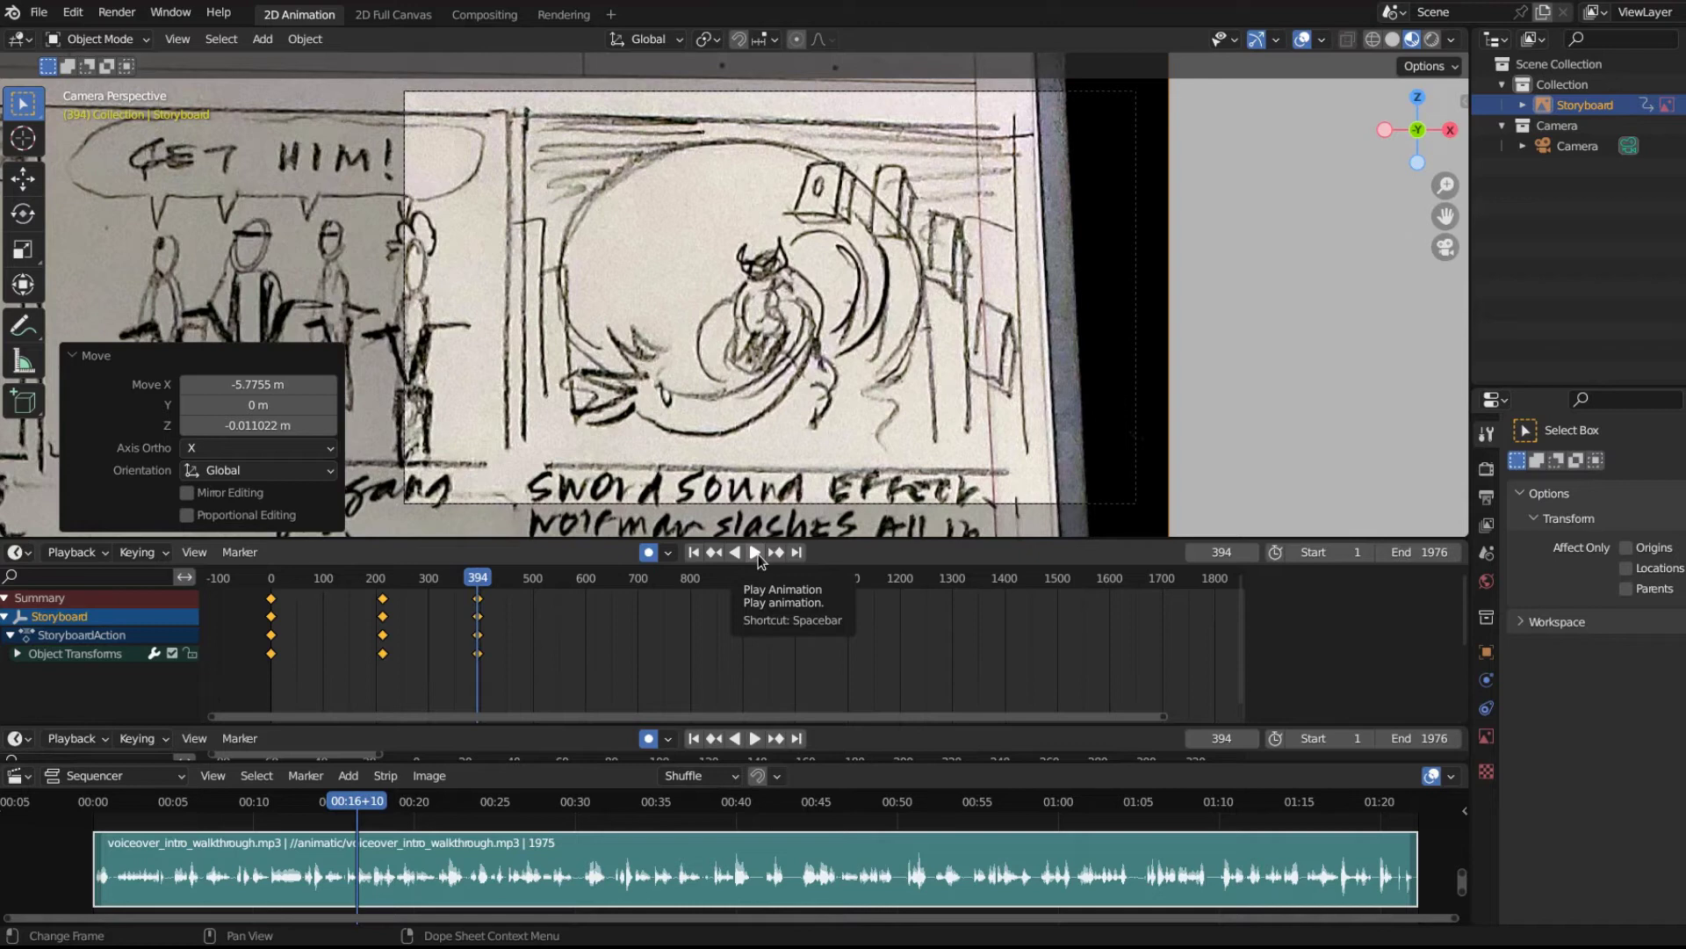
Play the cut to the sword-slash panel and stop playback at frame 540.
left_click(755, 553)
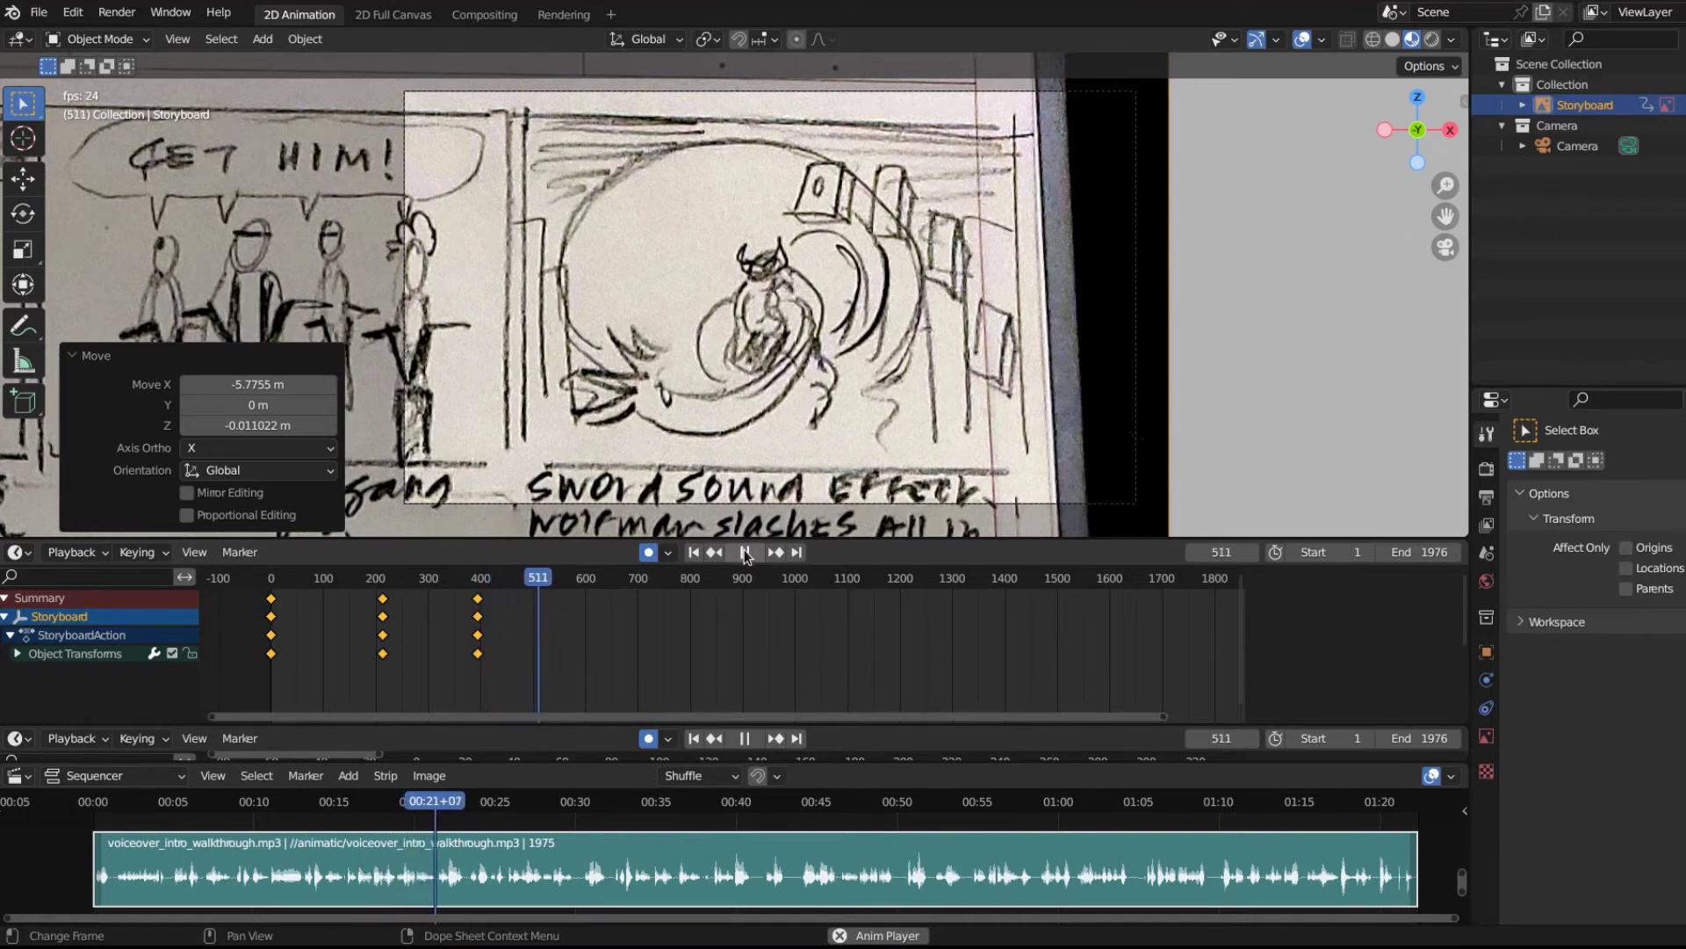
left_click(745, 553)
left_click(745, 552)
left_click(552, 579)
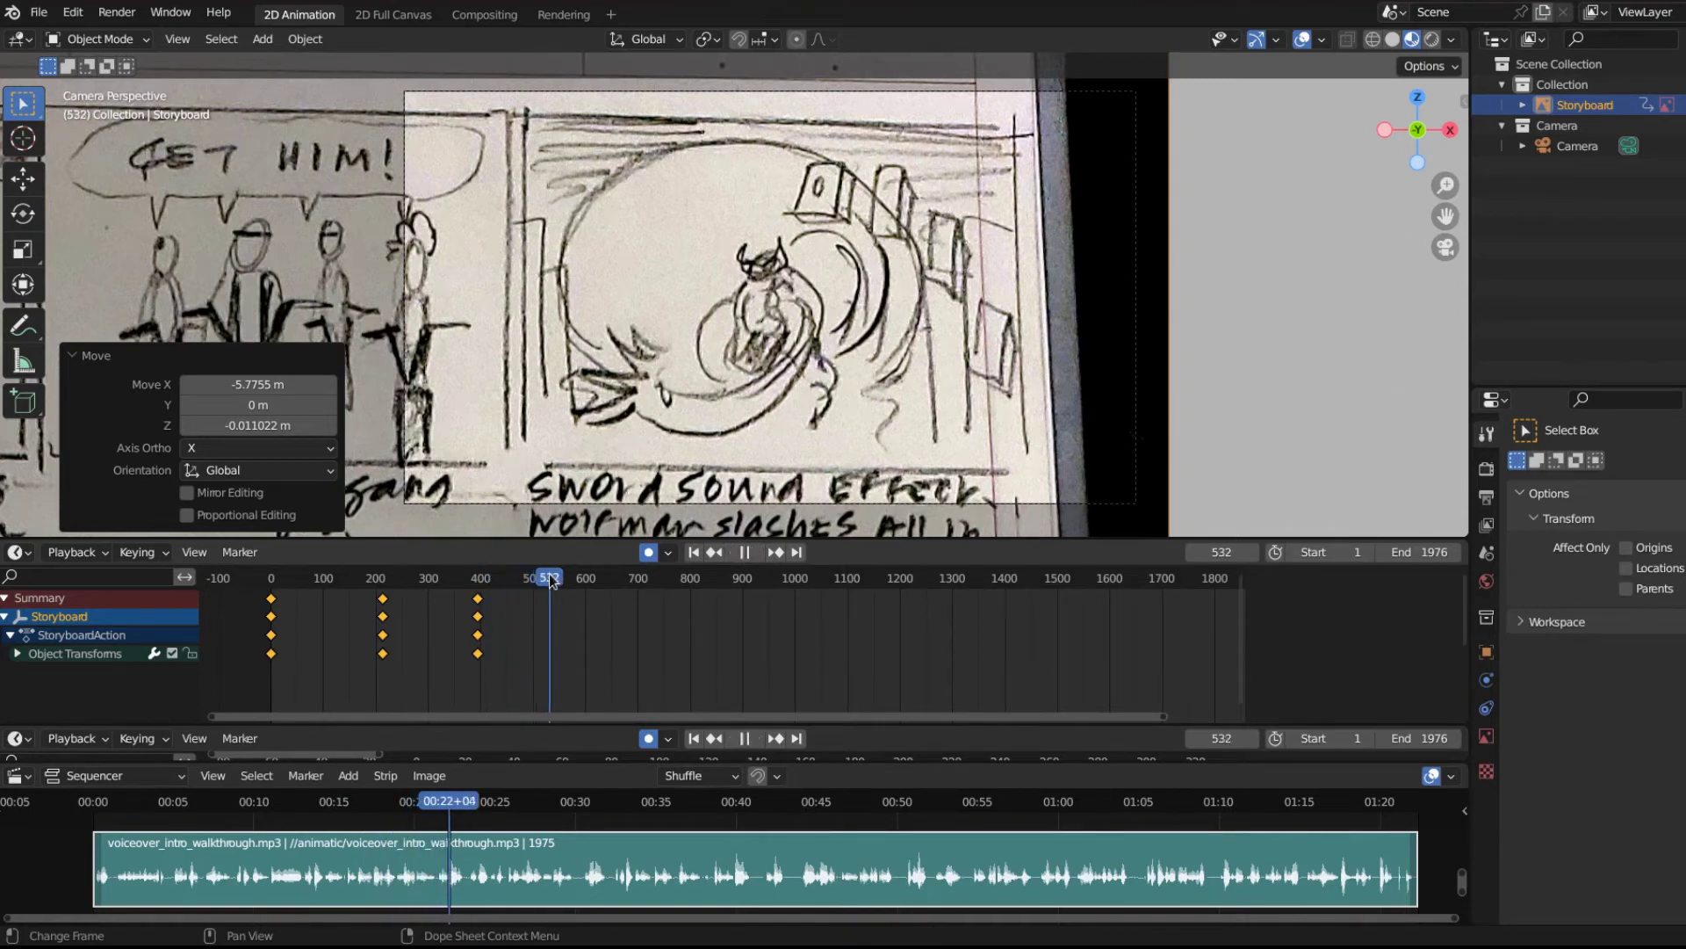
key("space")
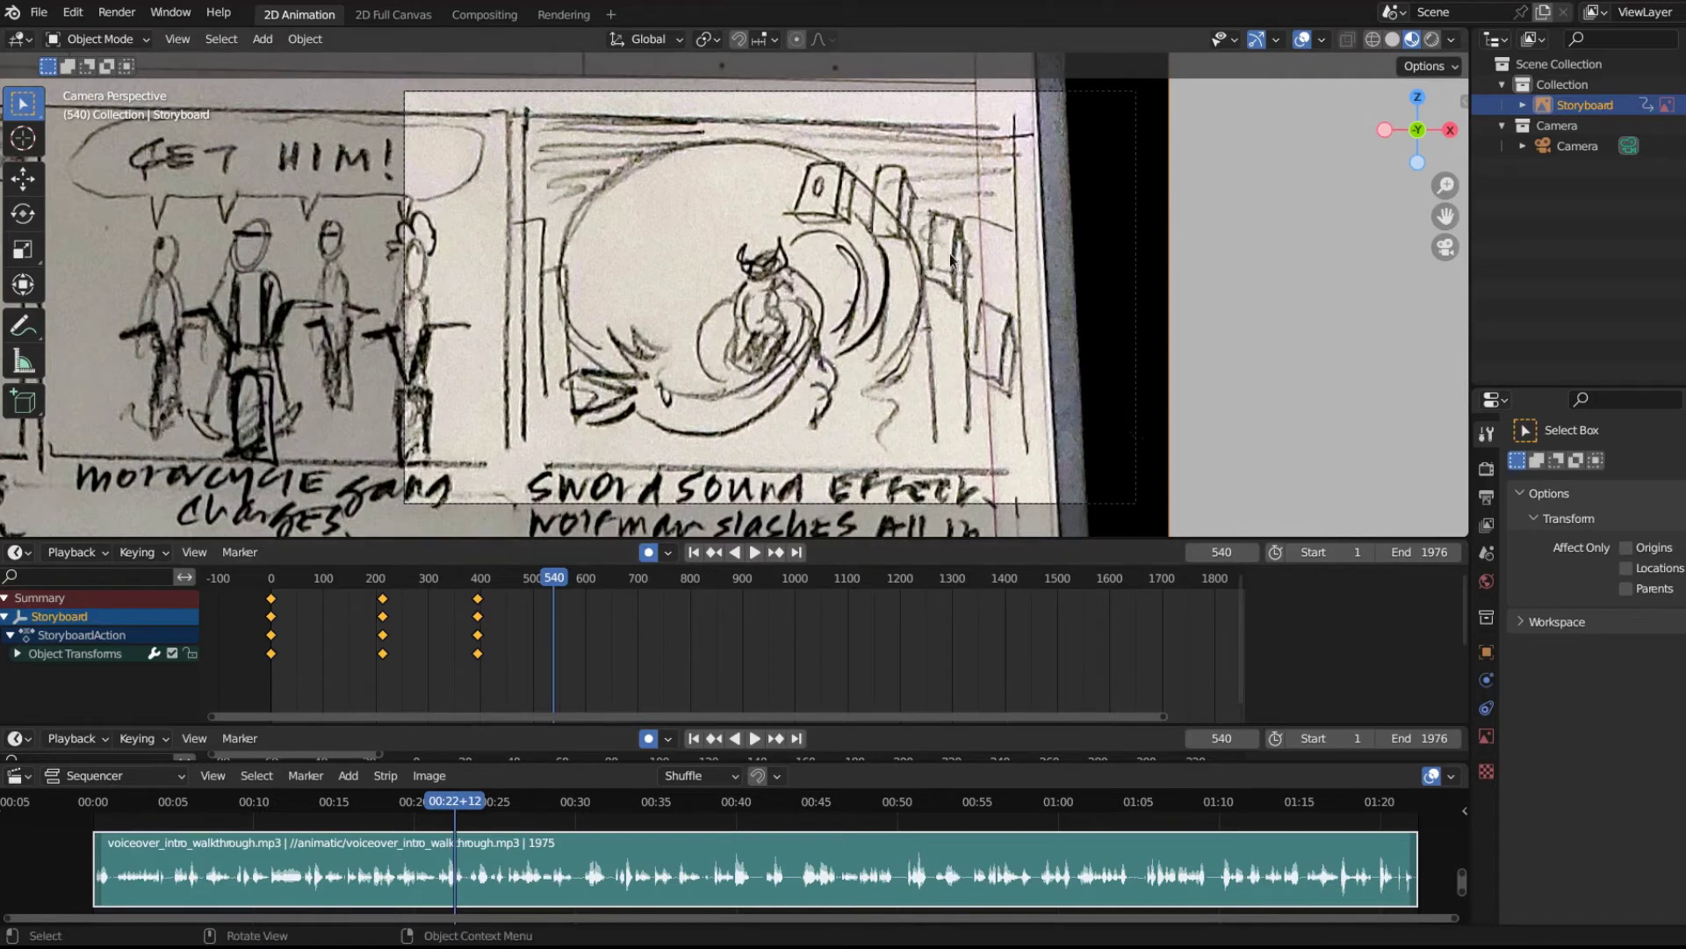
Key the storyboard's location at frame 540 and shift it 11.584 m X, 5.7535 m Z onto the tower-walking panel.
key("k")
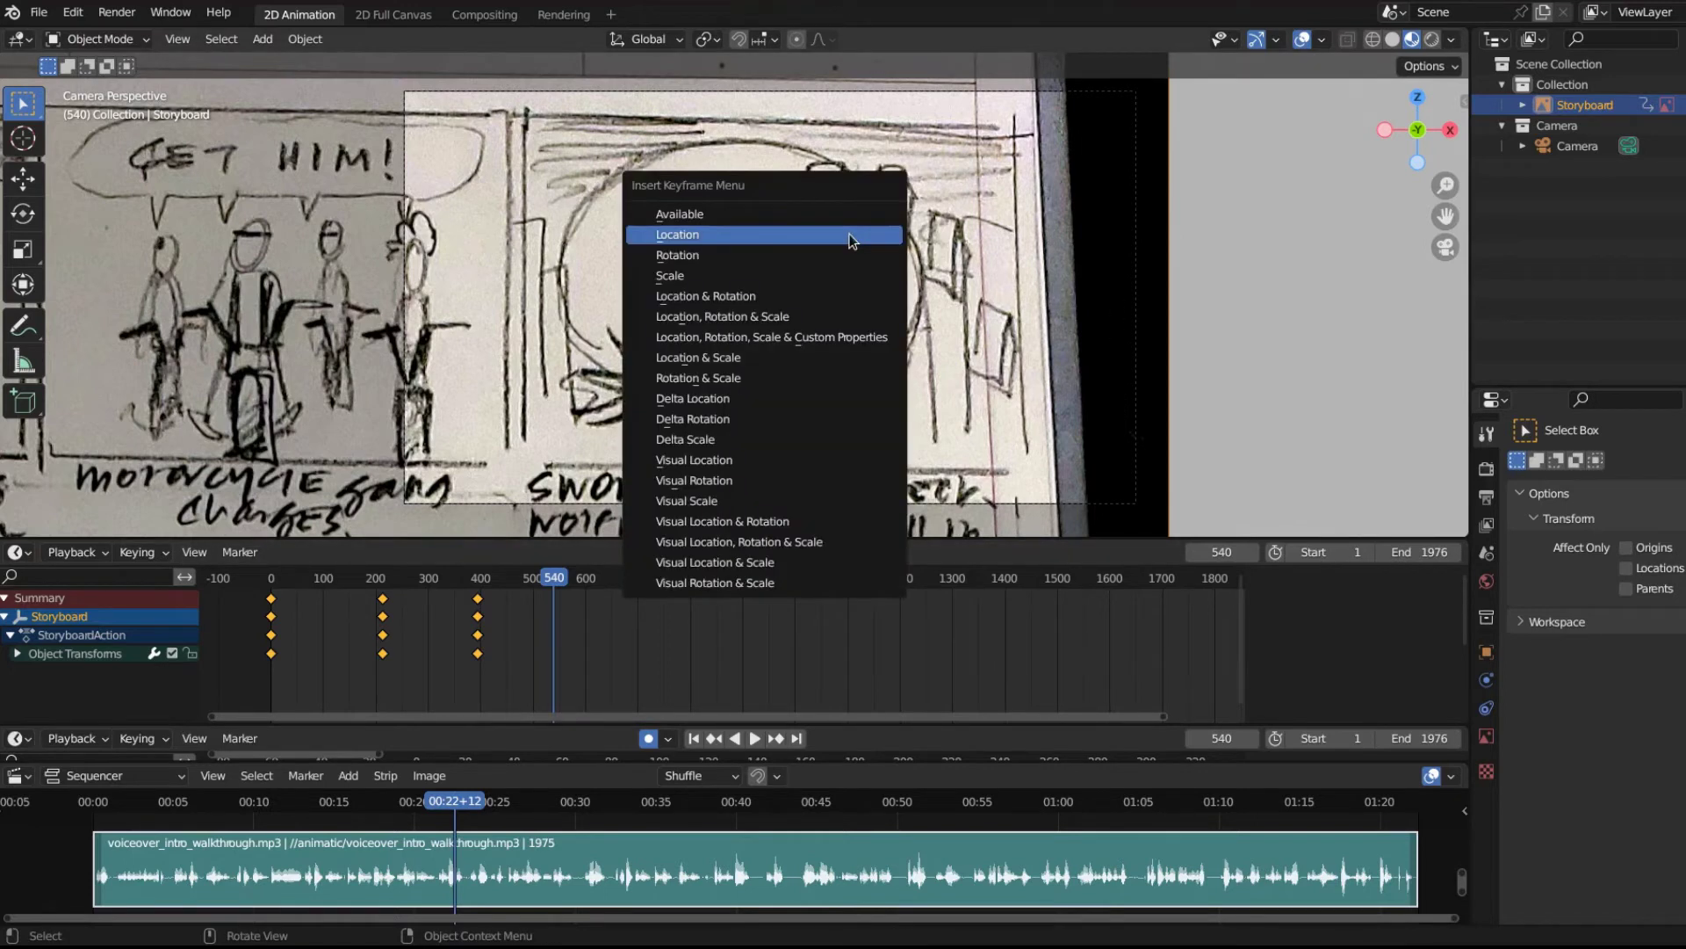
left_click(851, 240)
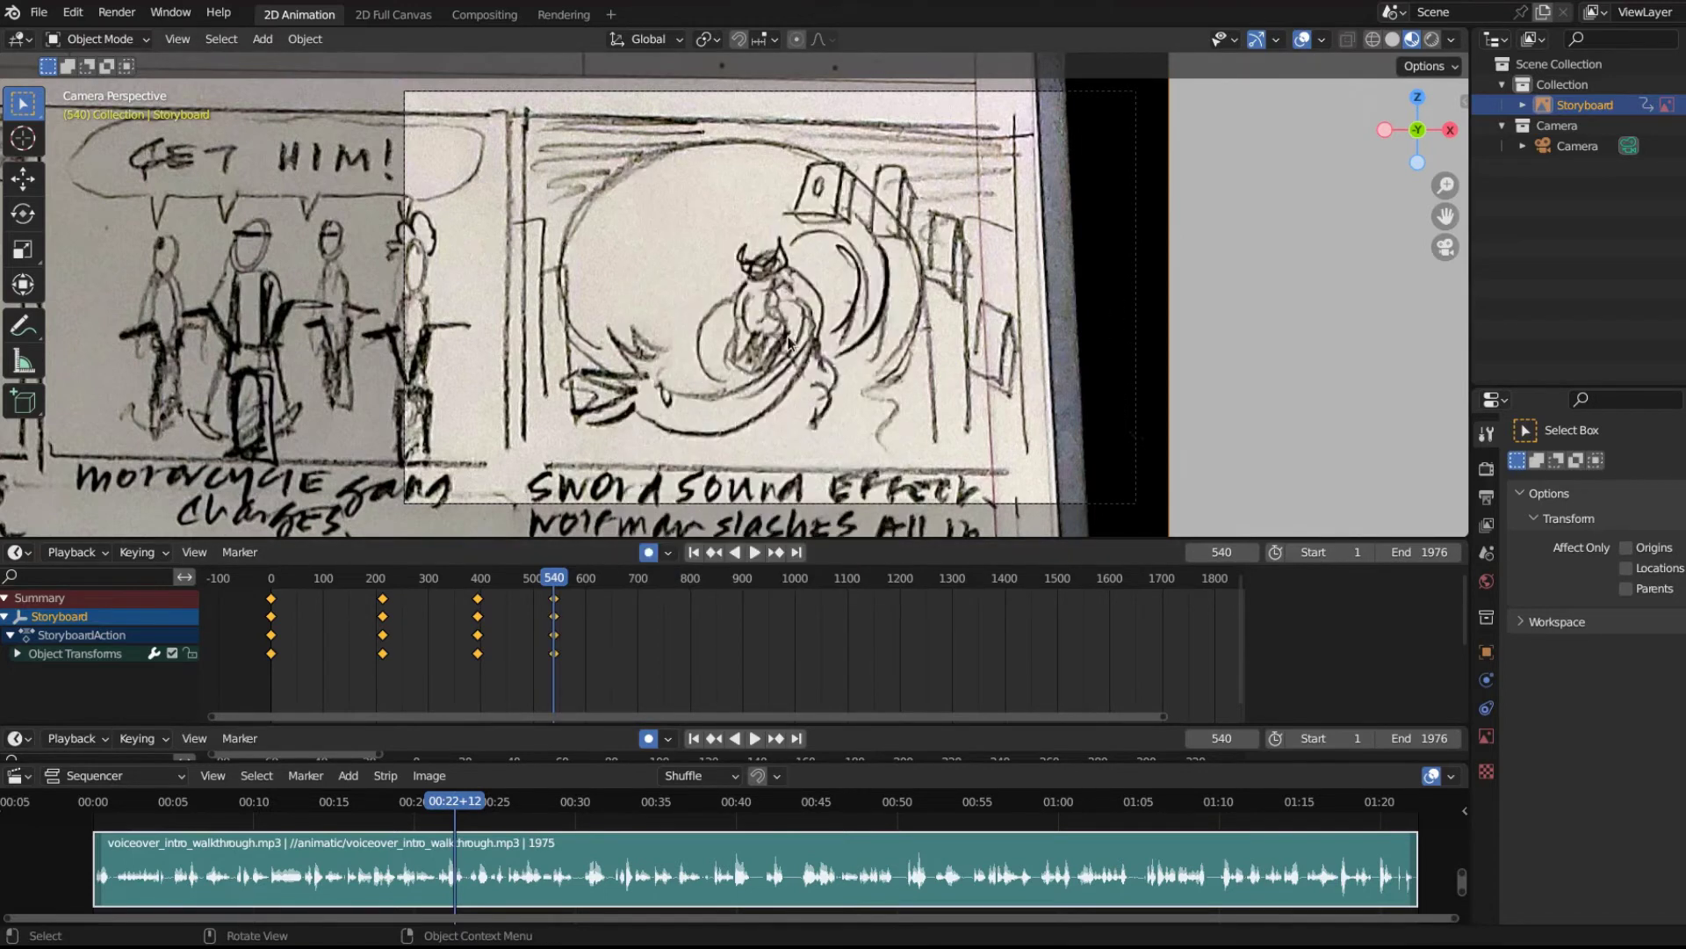
key("g")
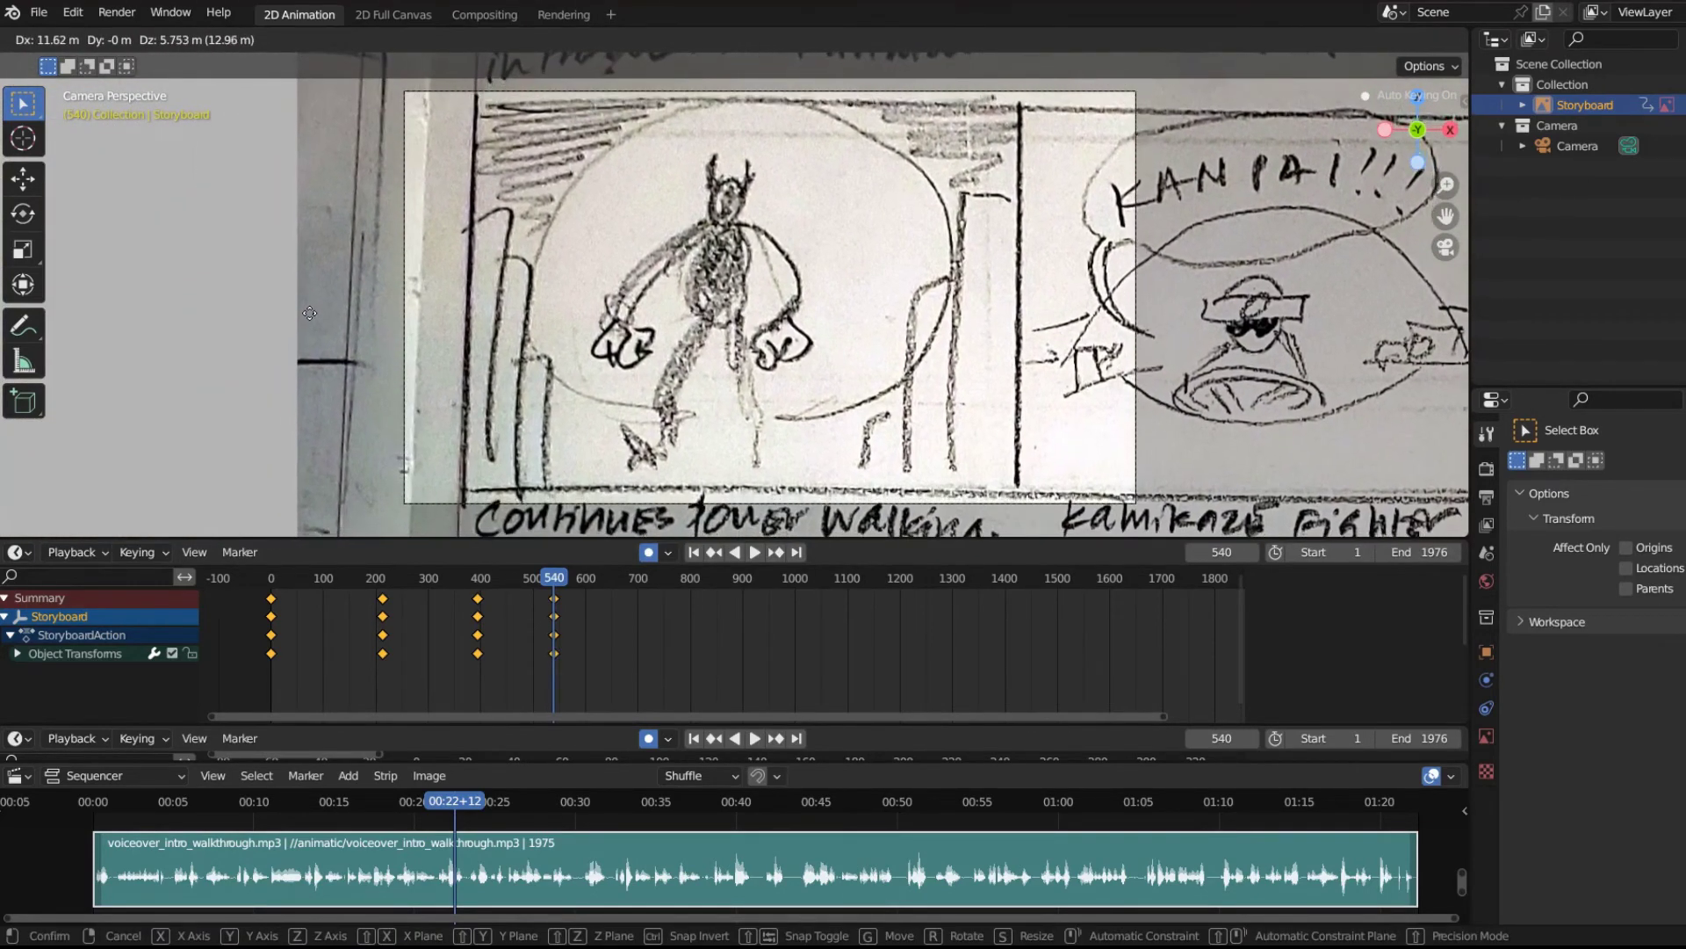
left_click(309, 314)
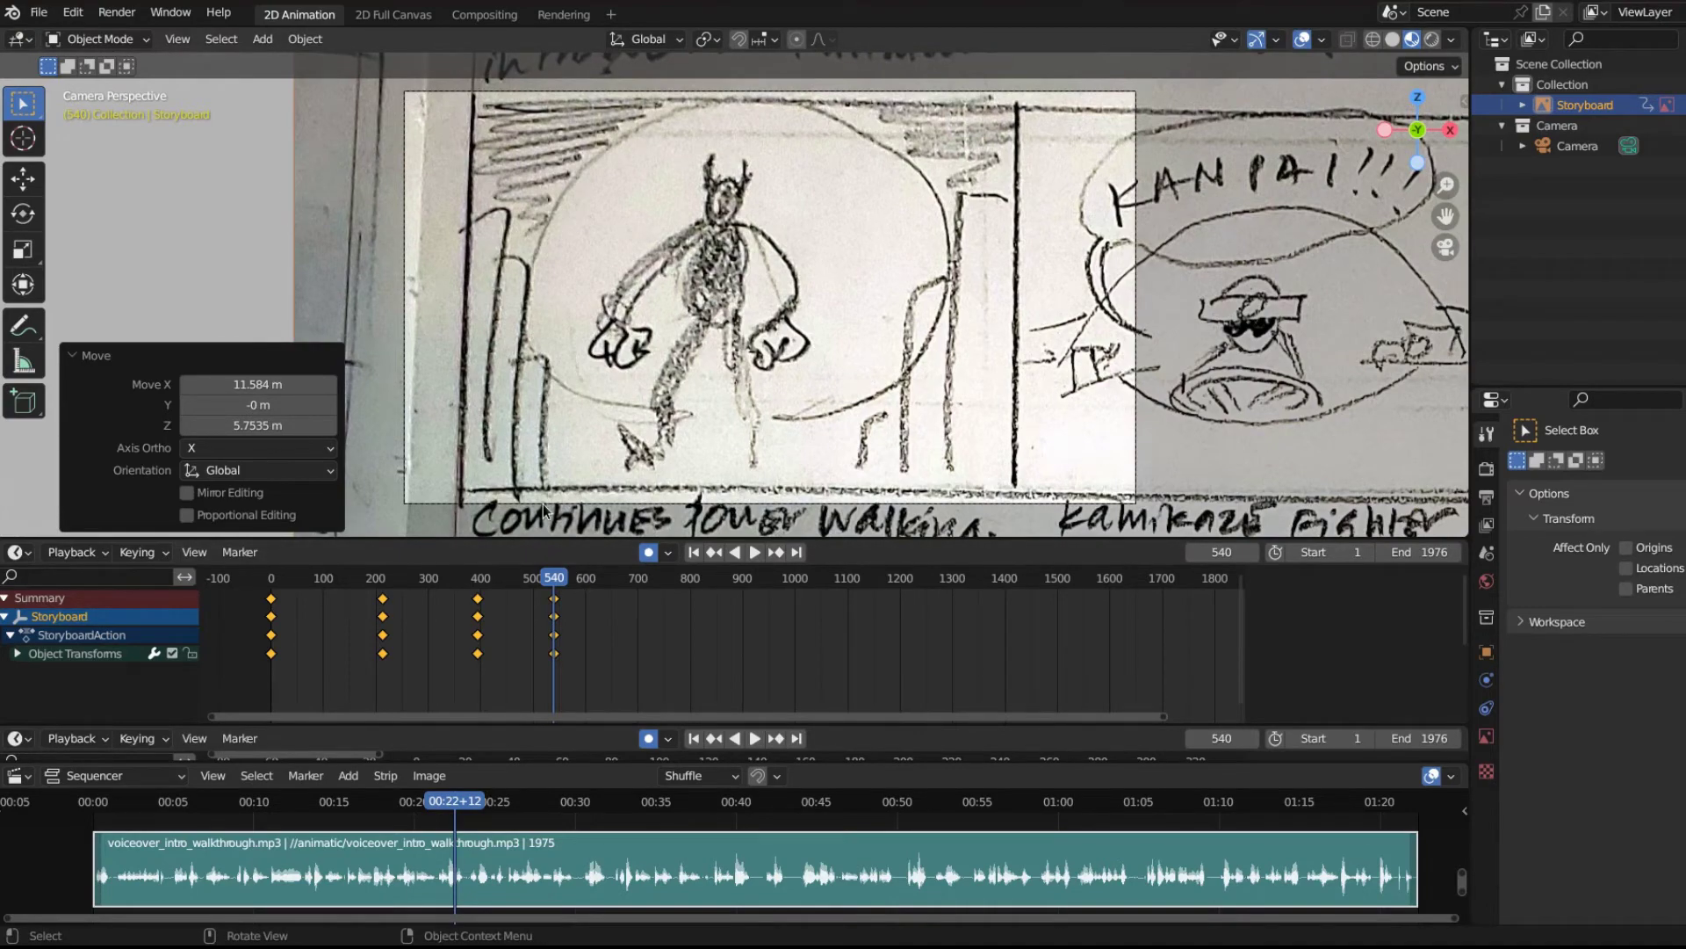
scroll(773, 347, "down", 6)
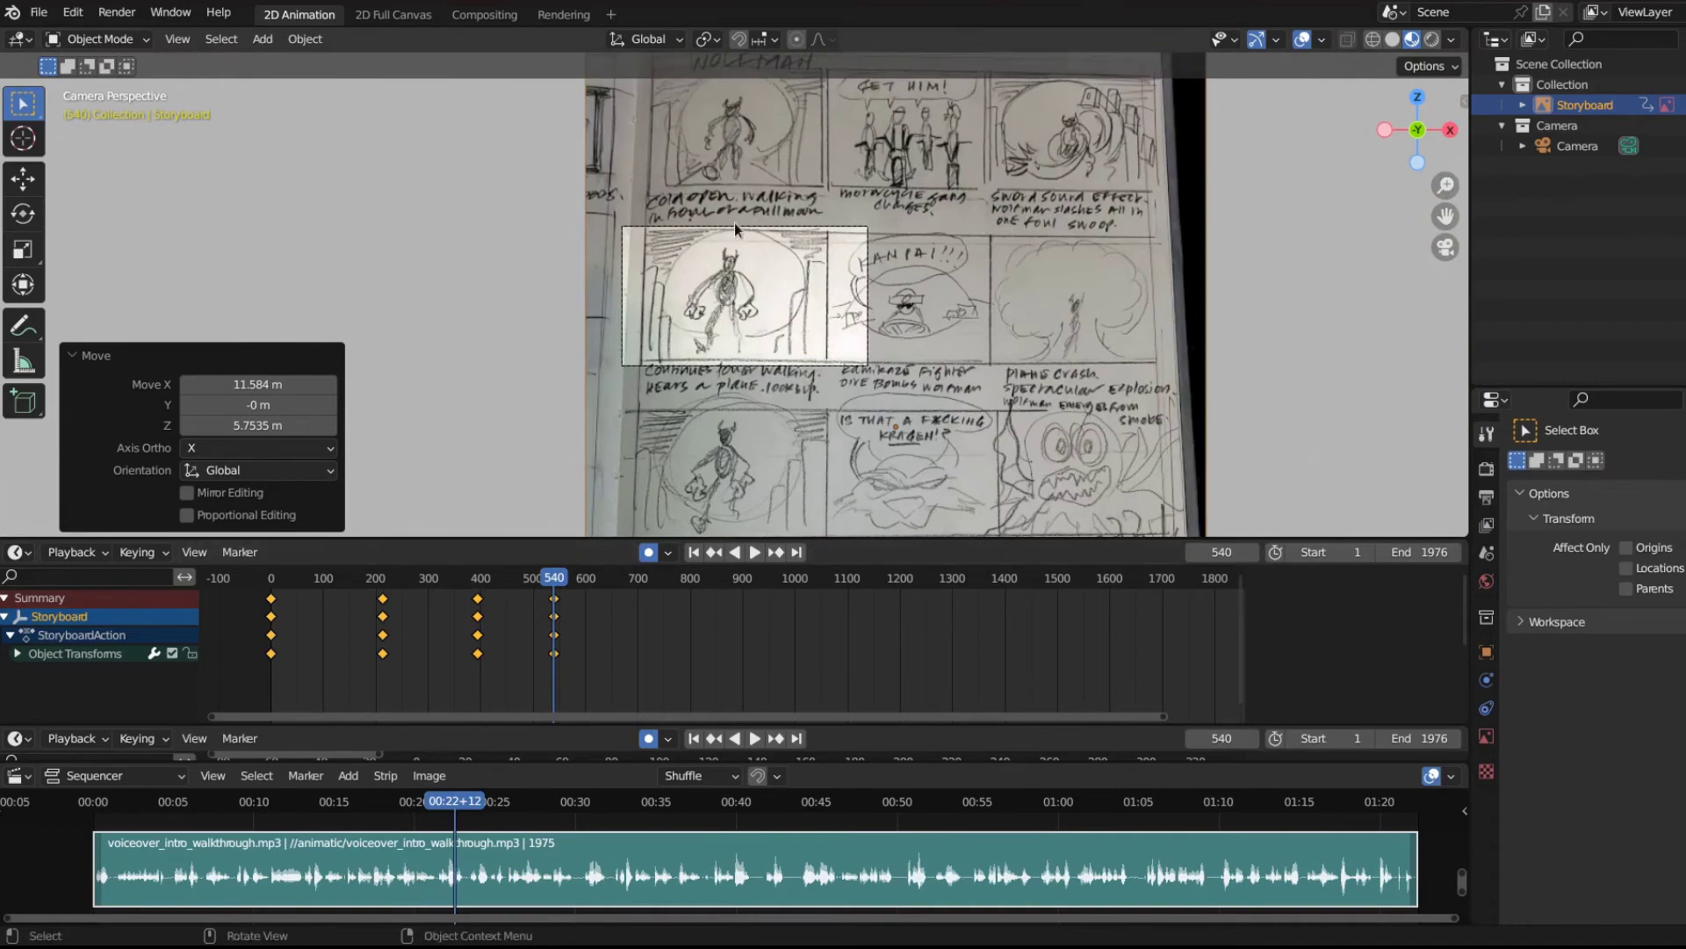
scroll(722, 356, "up", 5)
scroll(722, 359, "up", 1)
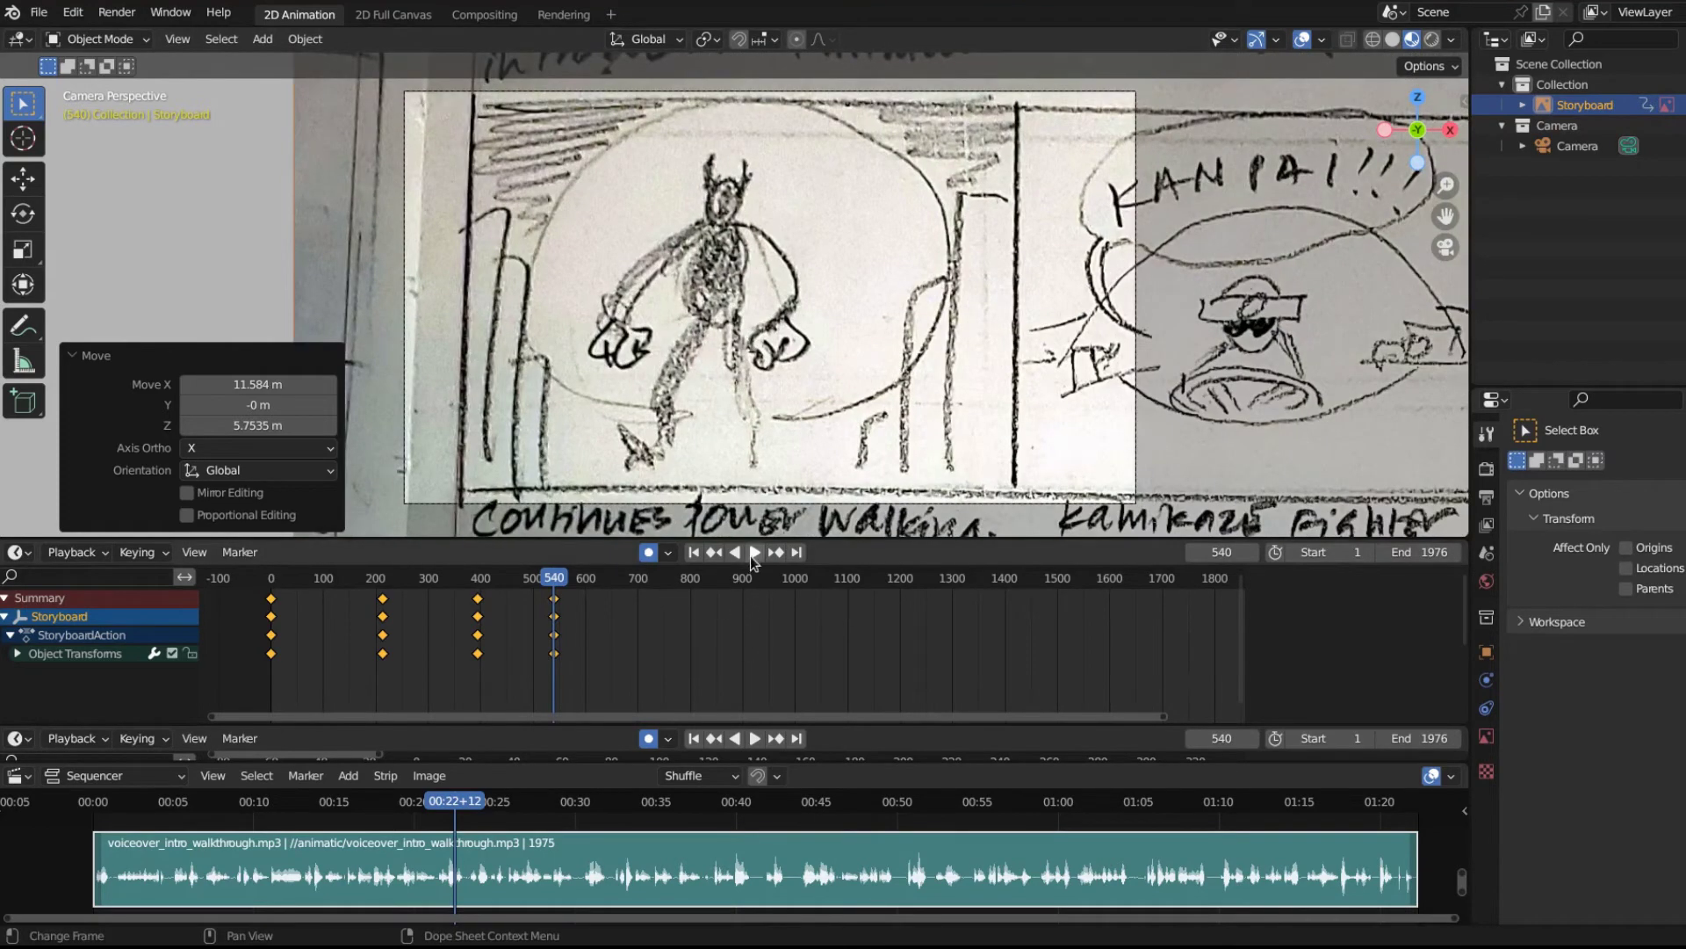
Stop at frame 636, key location, and slide the storyboard −5.6983 m X onto the 'KANPAI!!!' panel.
left_click(753, 552)
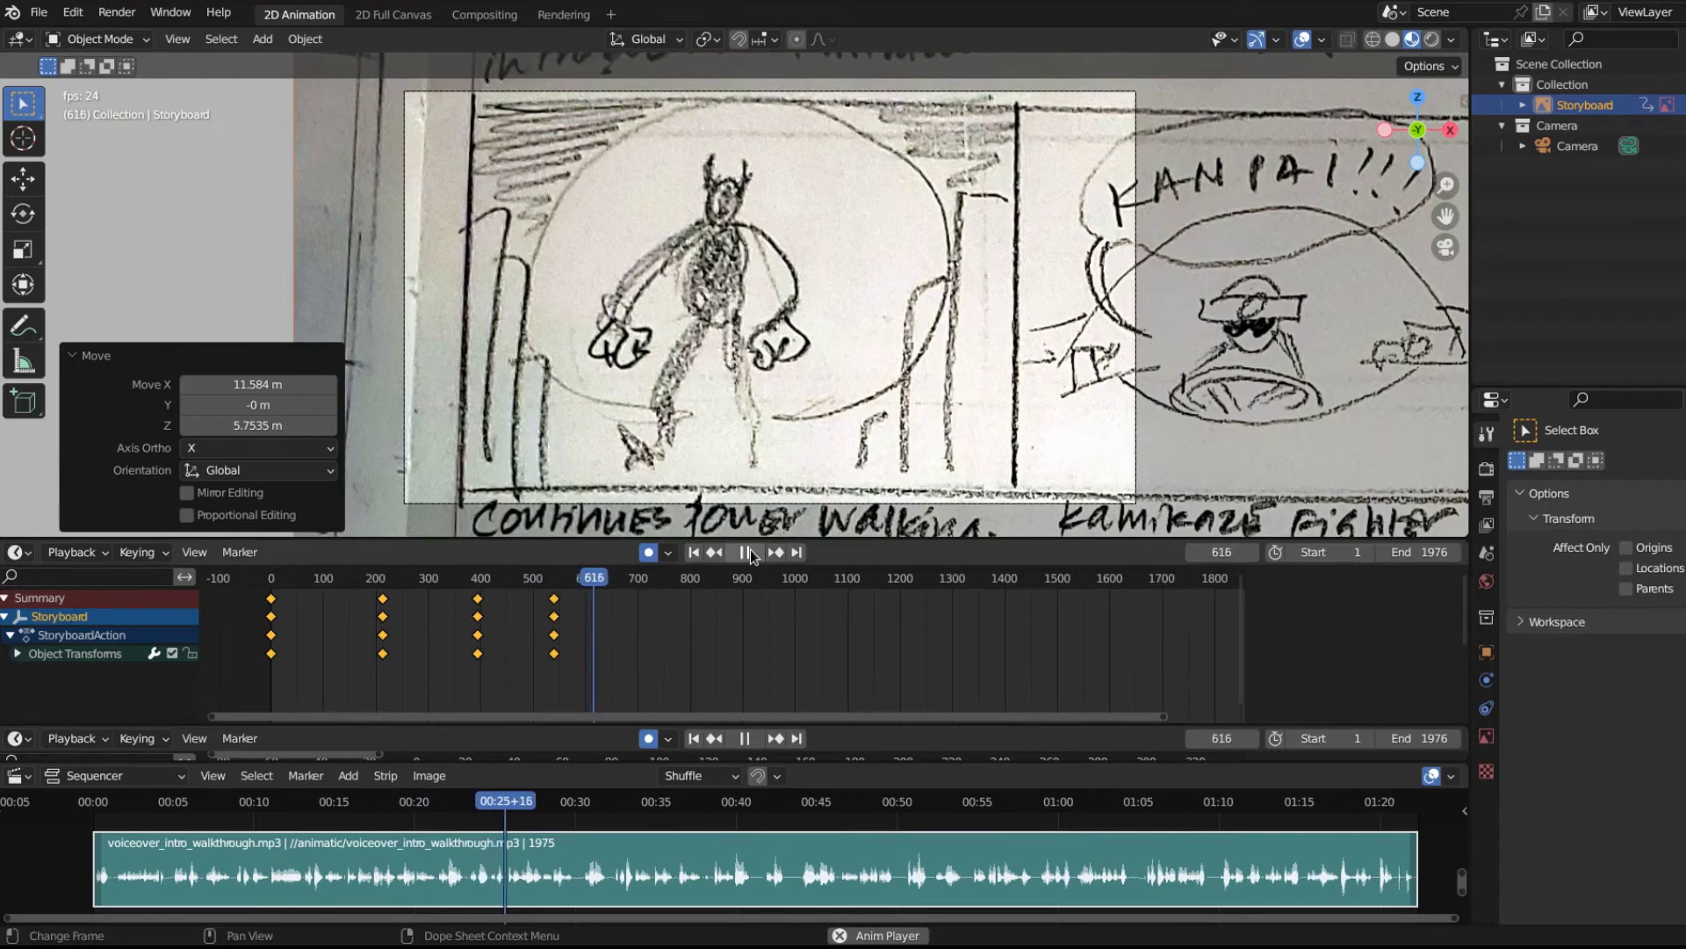
left_click(750, 552)
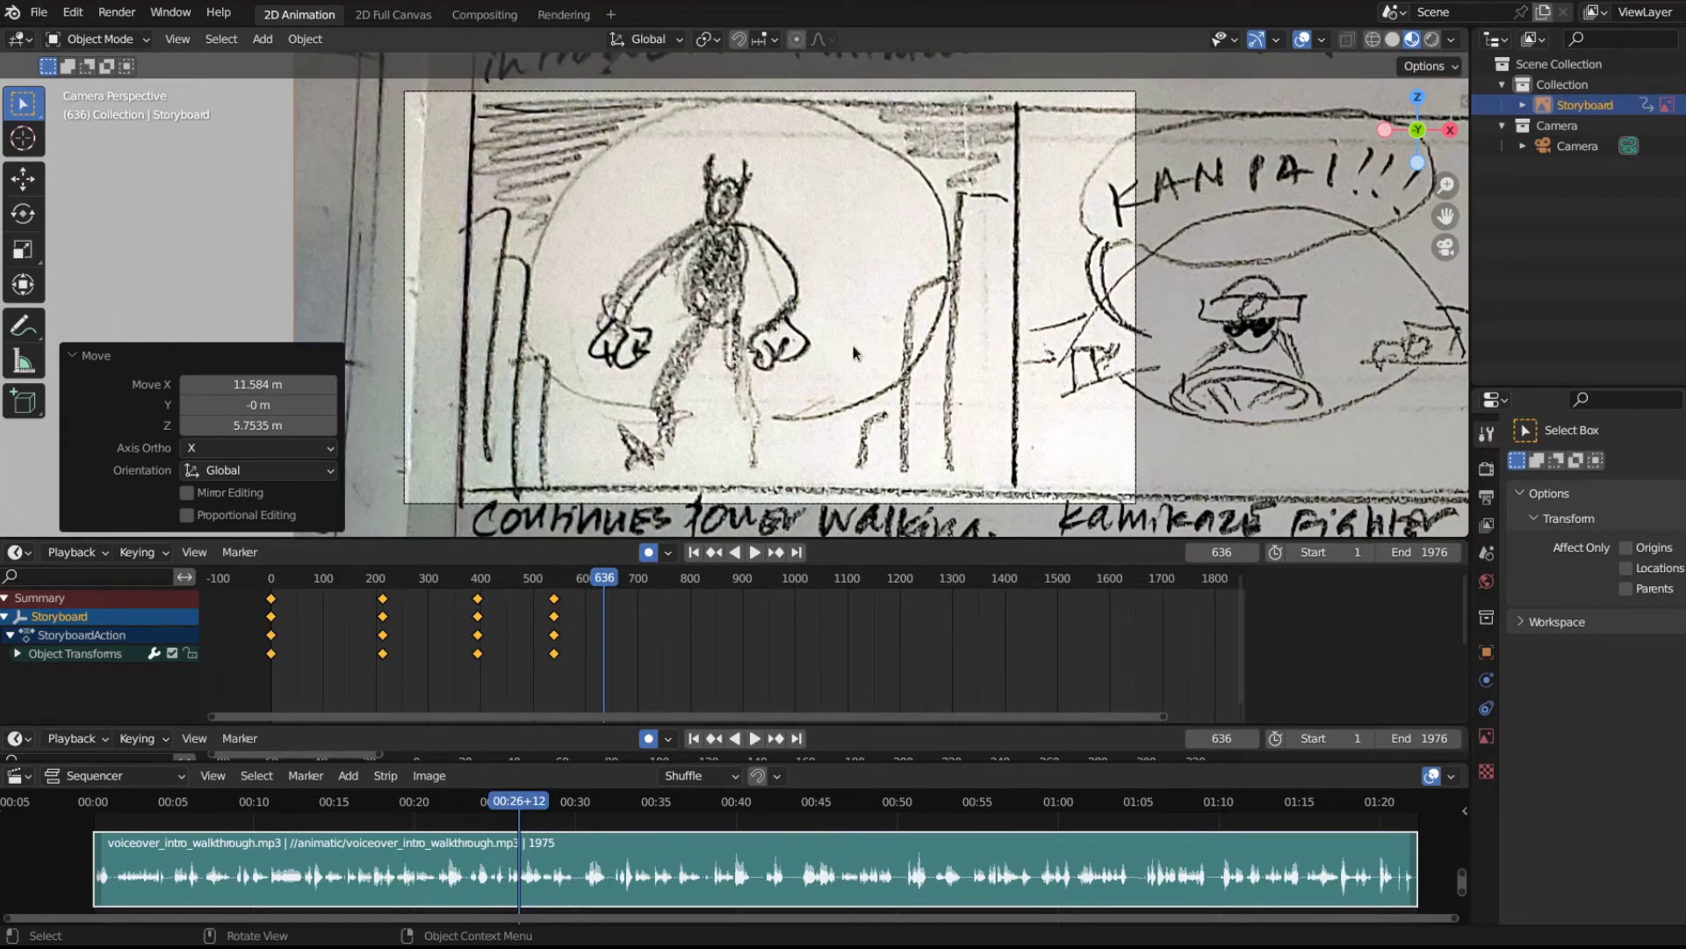
key("i")
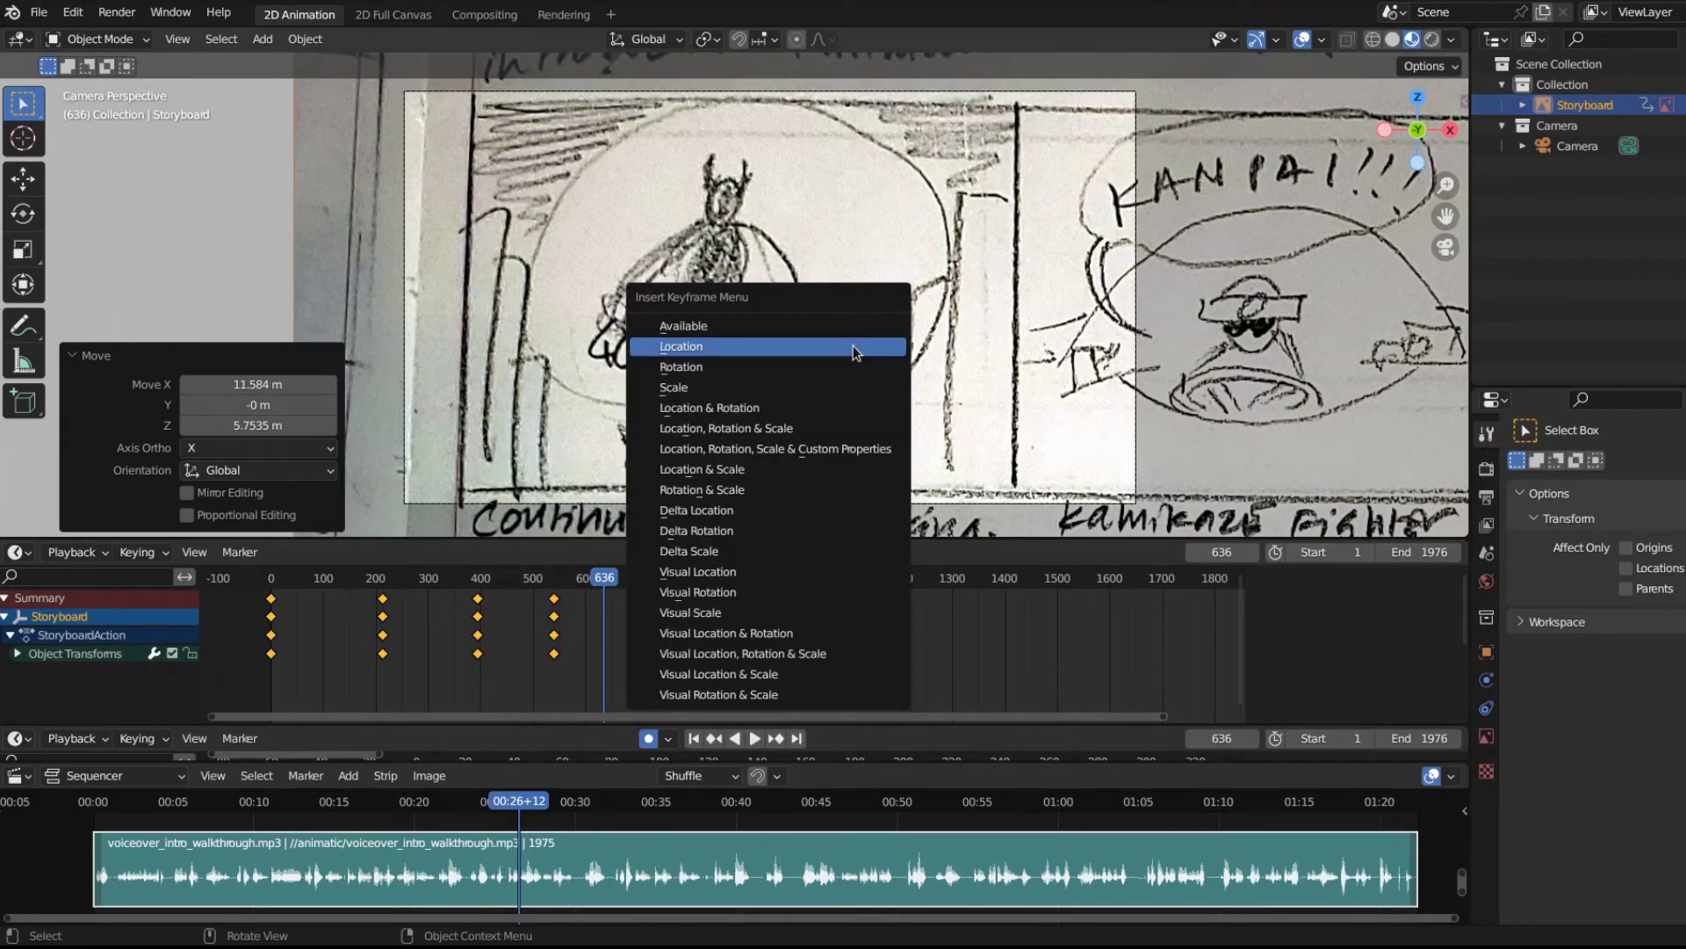
left_click(854, 352)
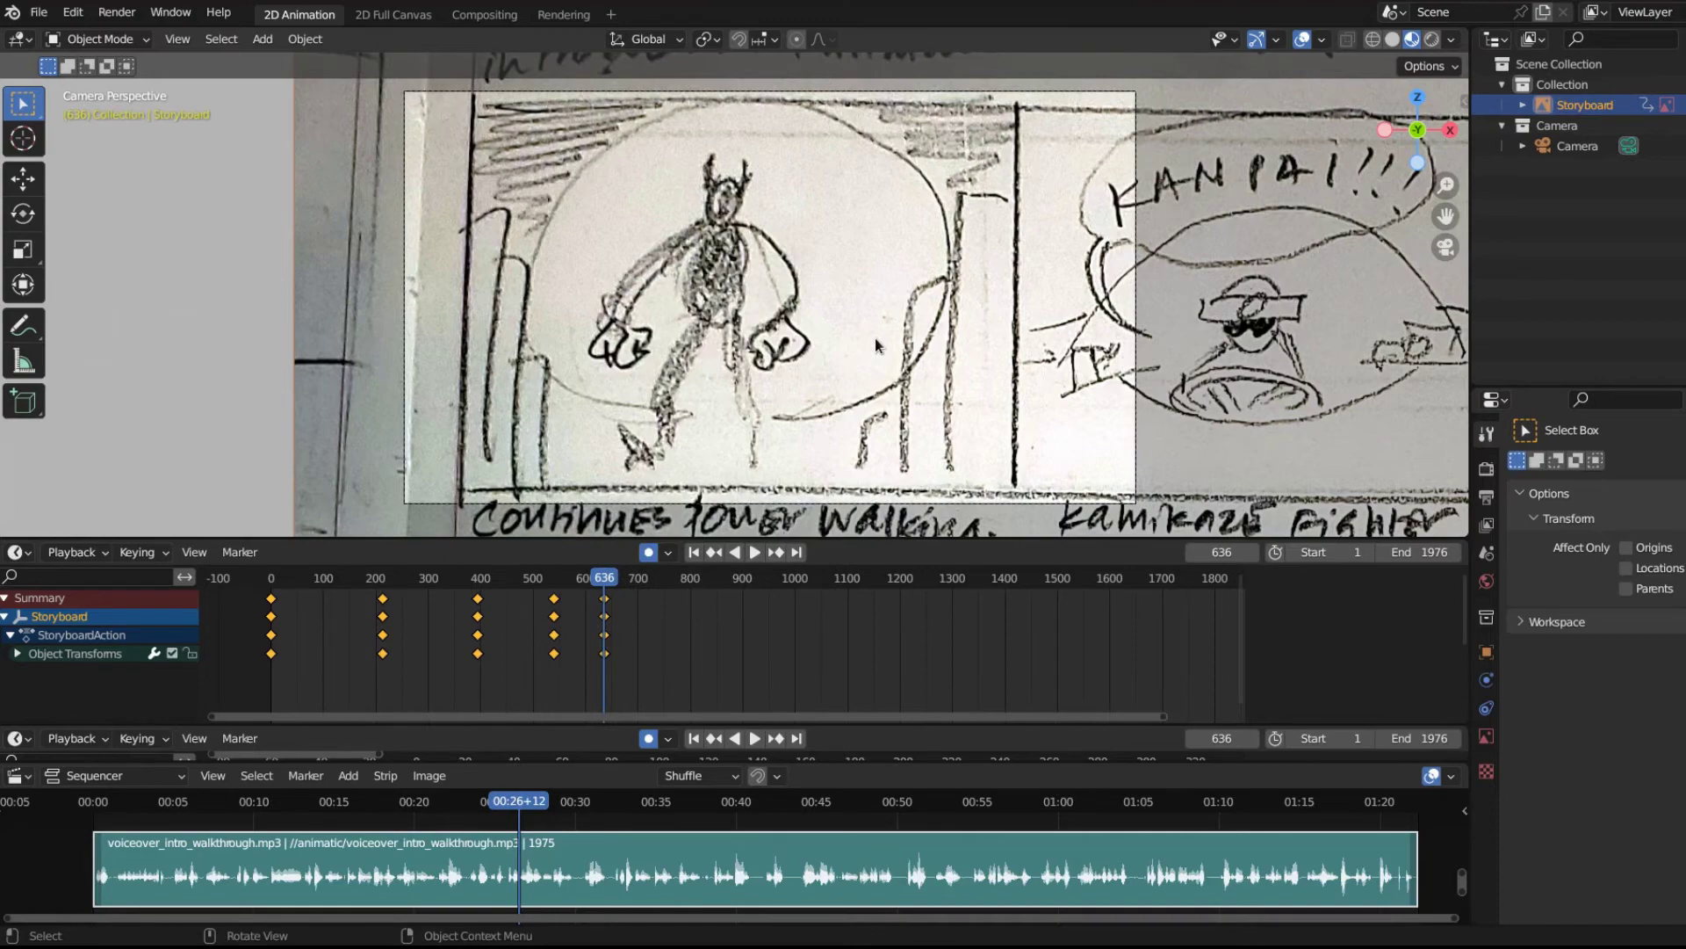
key("g")
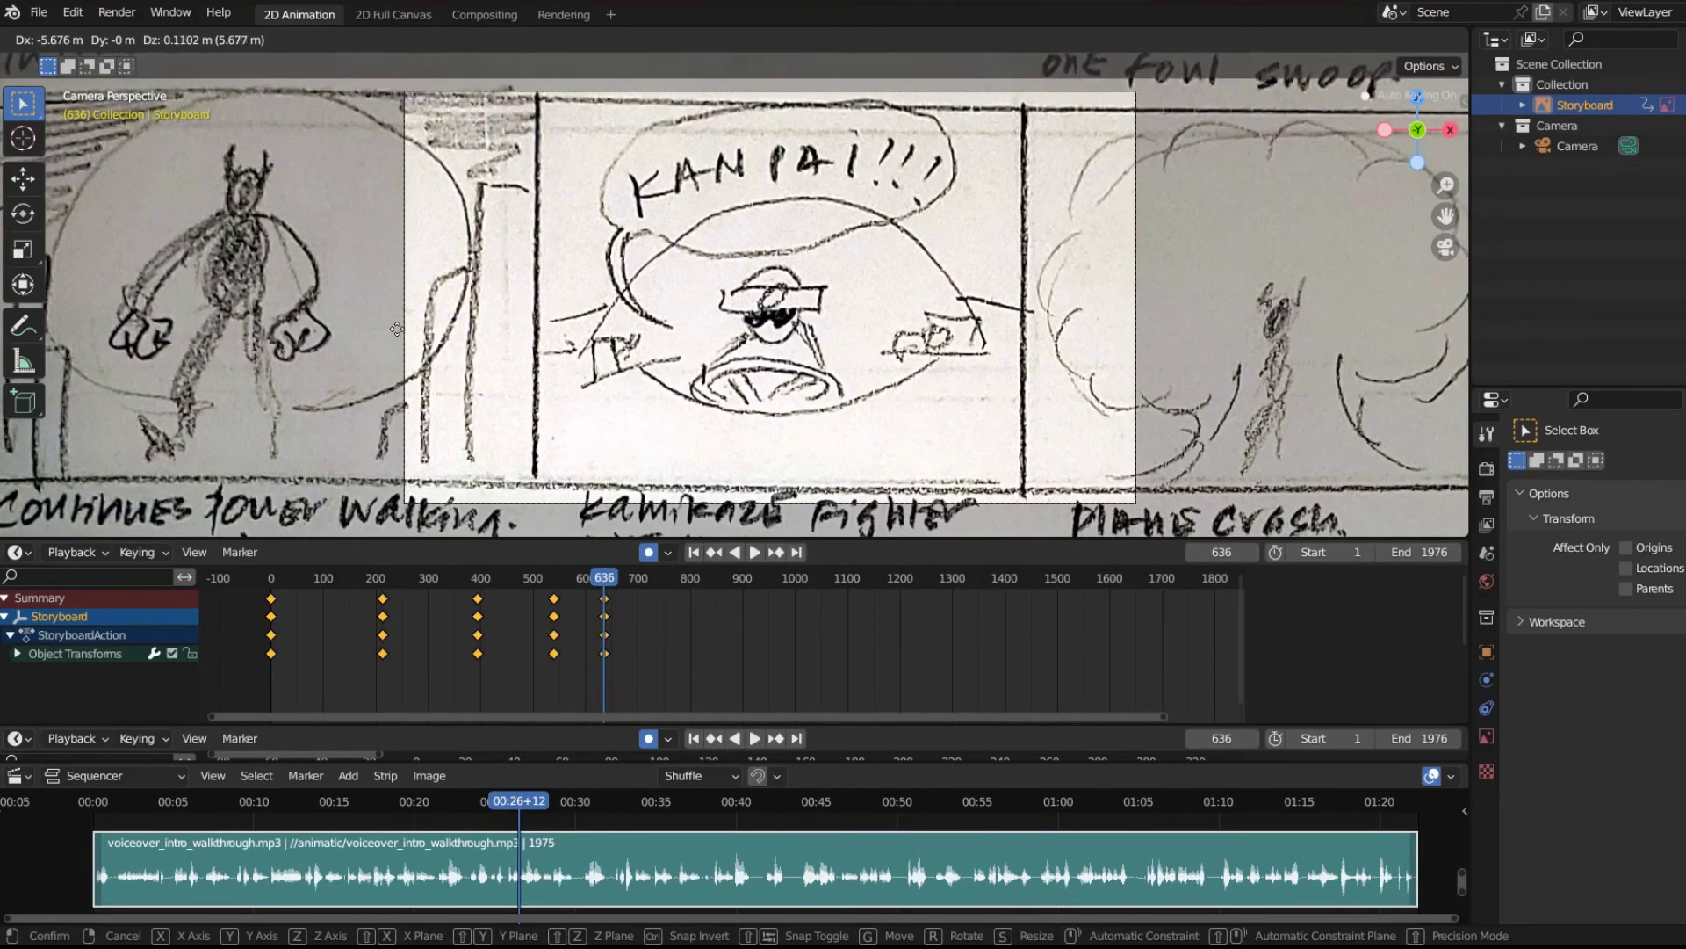
left_click(400, 326)
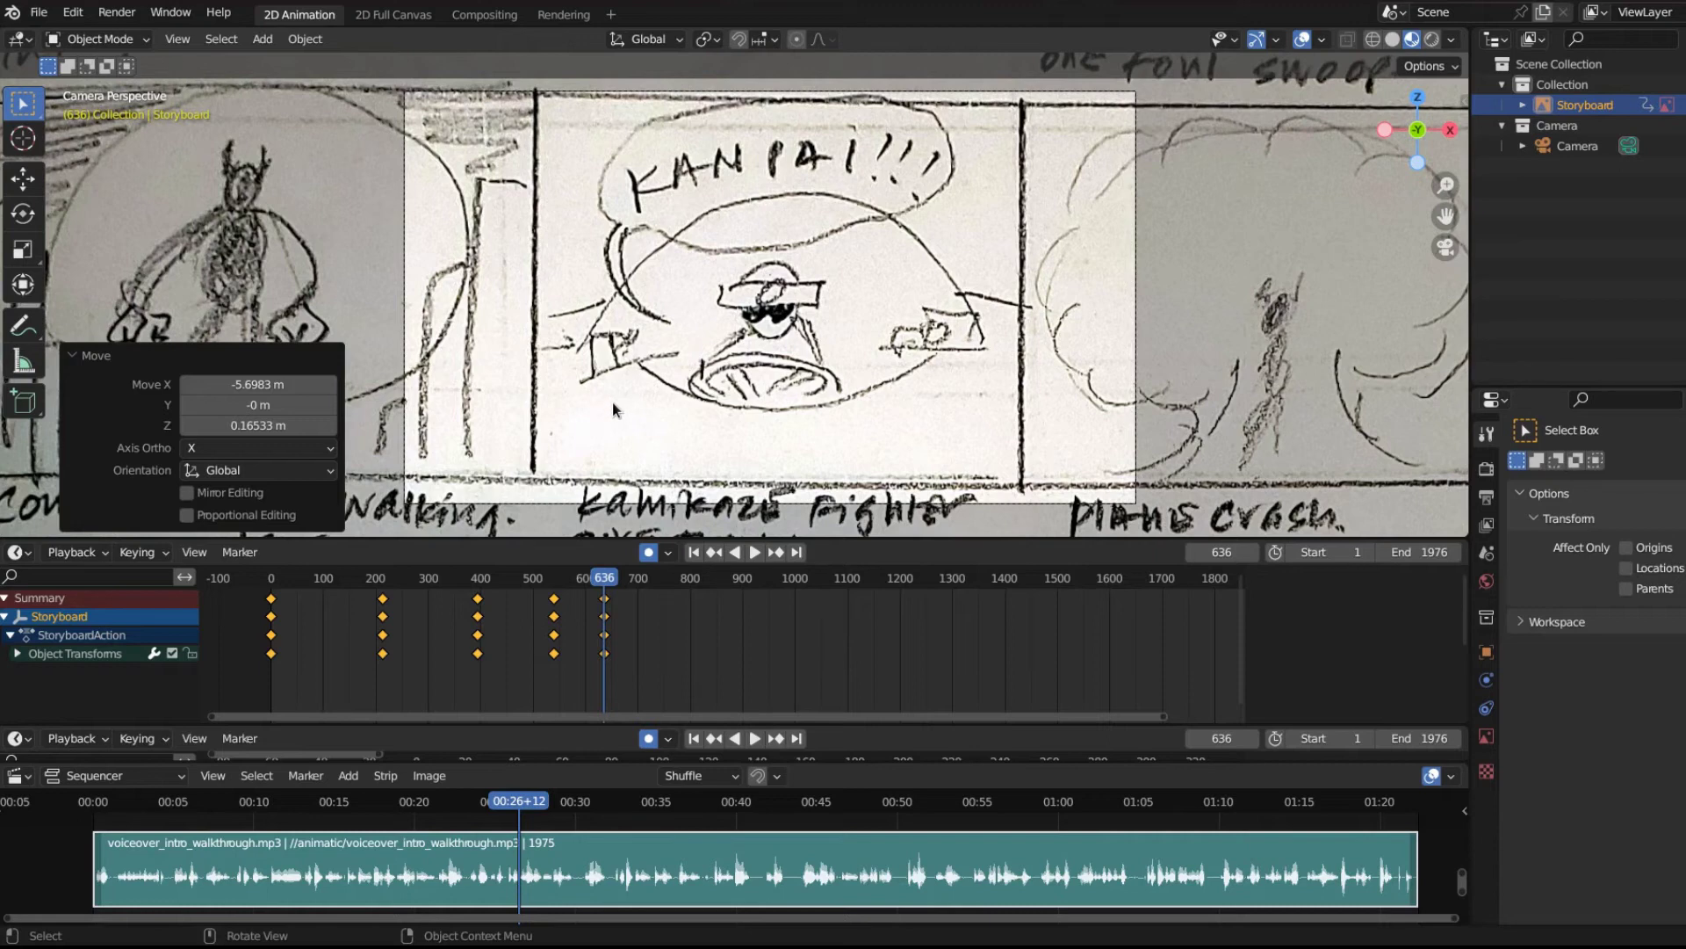
Stop at frame 780, key location, and shift the storyboard −5.9298 m X onto the plane-crash panel.
left_click(755, 553)
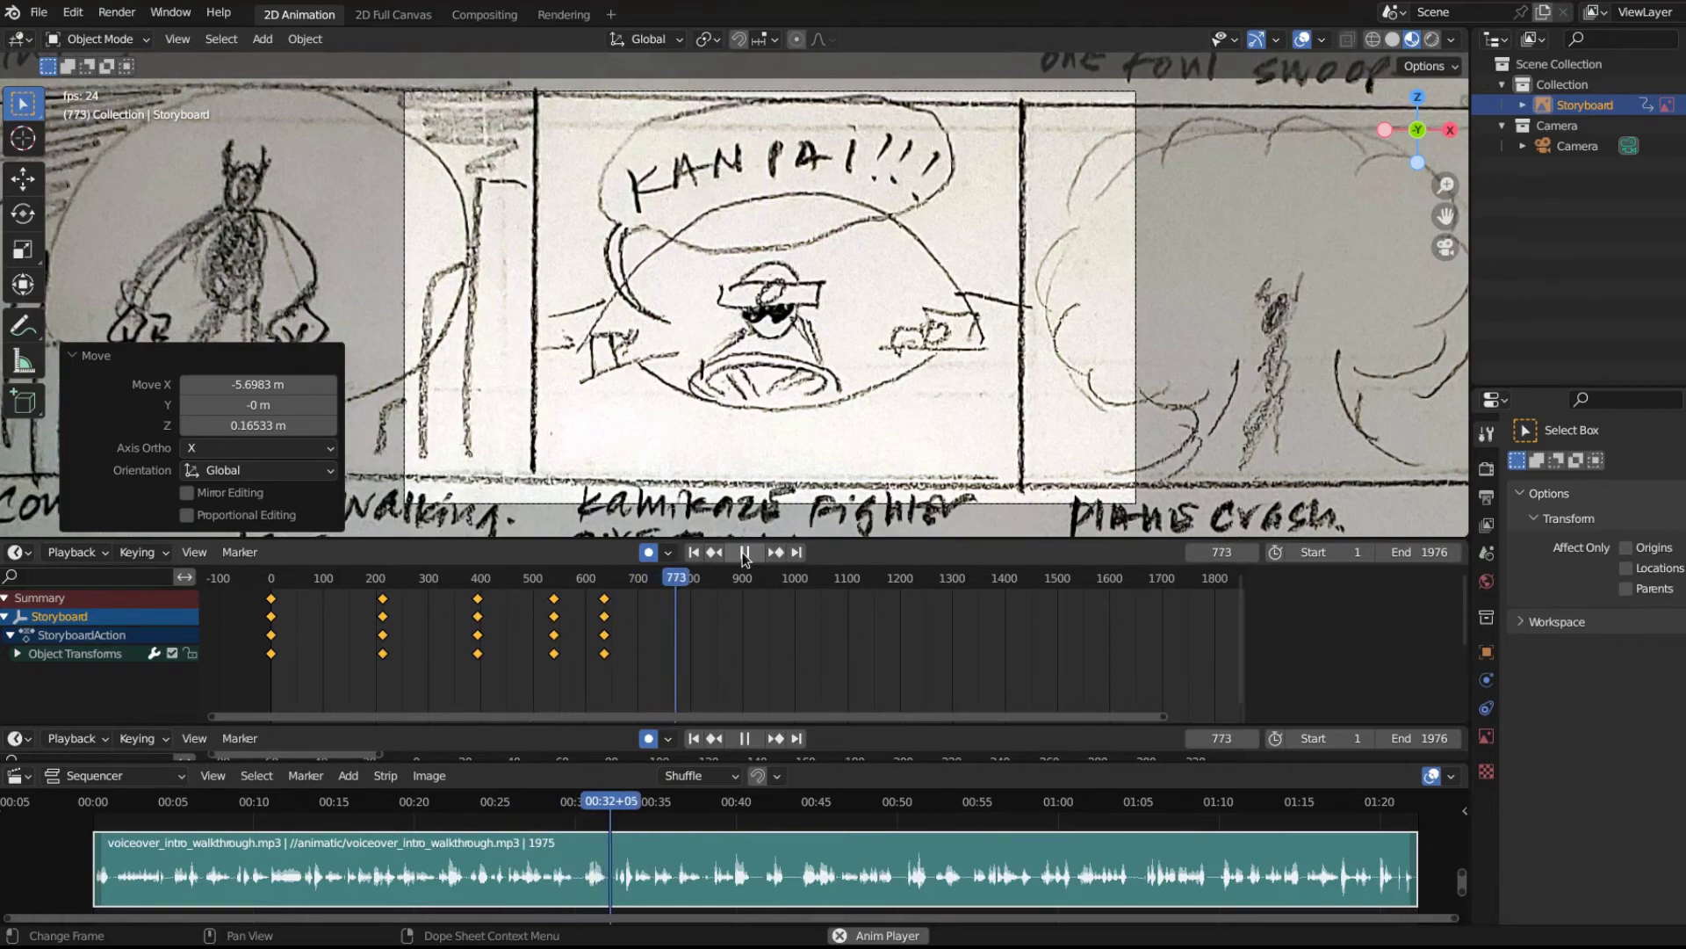
left_click(745, 553)
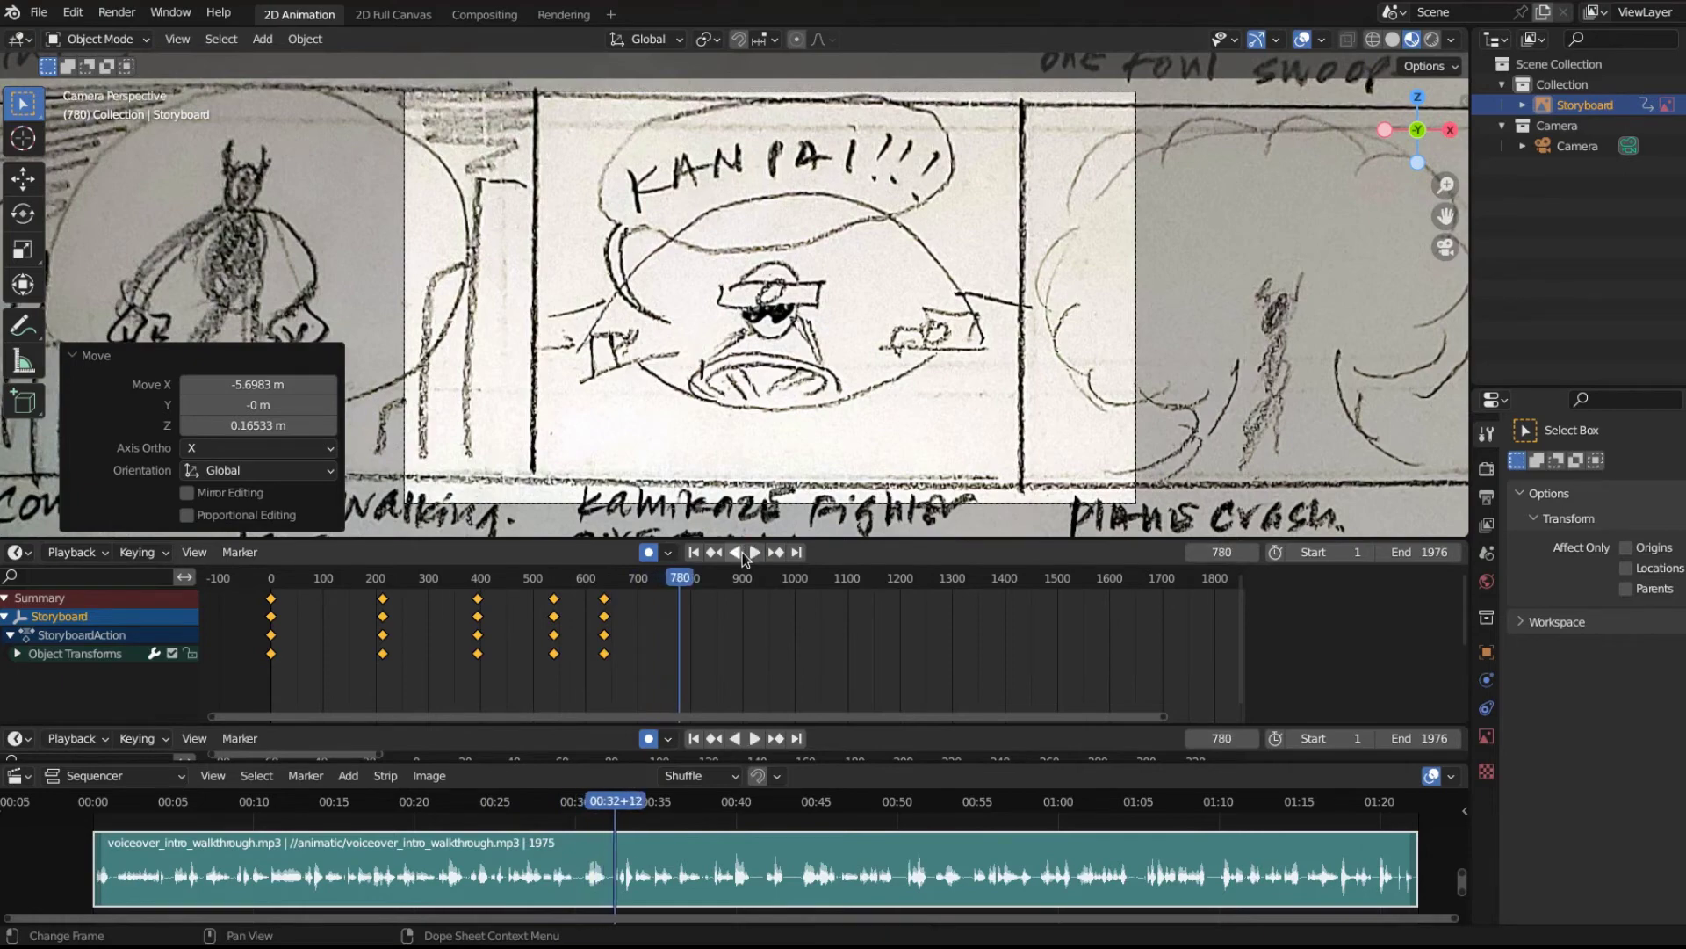
key("i")
left_click(995, 311)
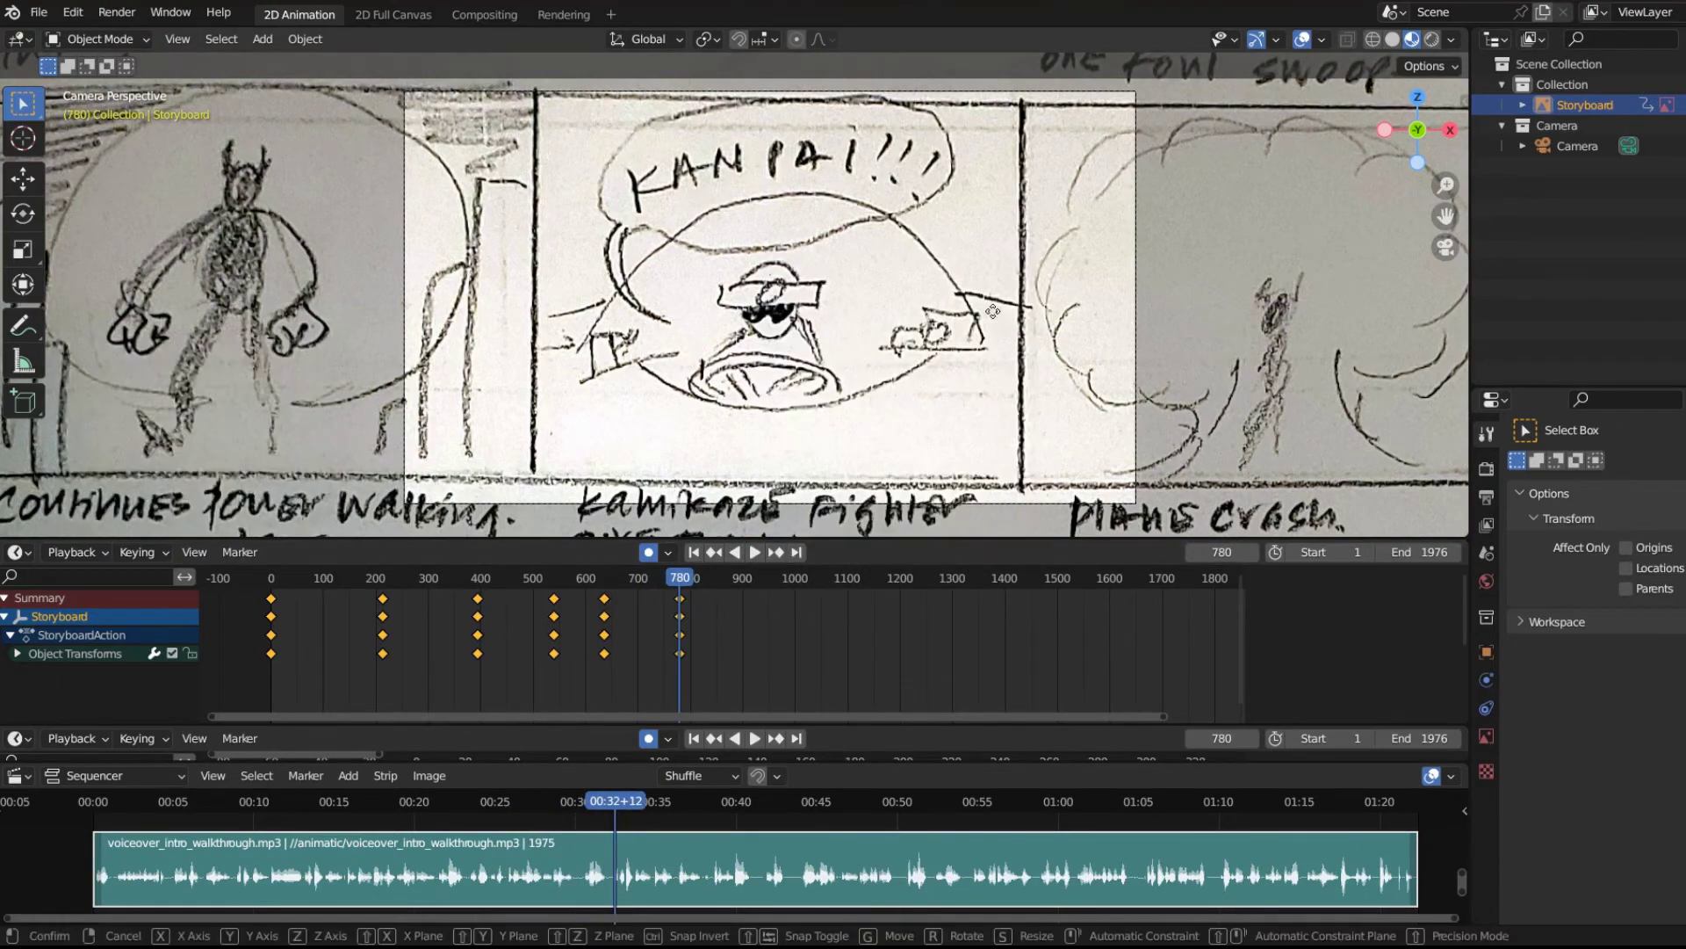
key("g")
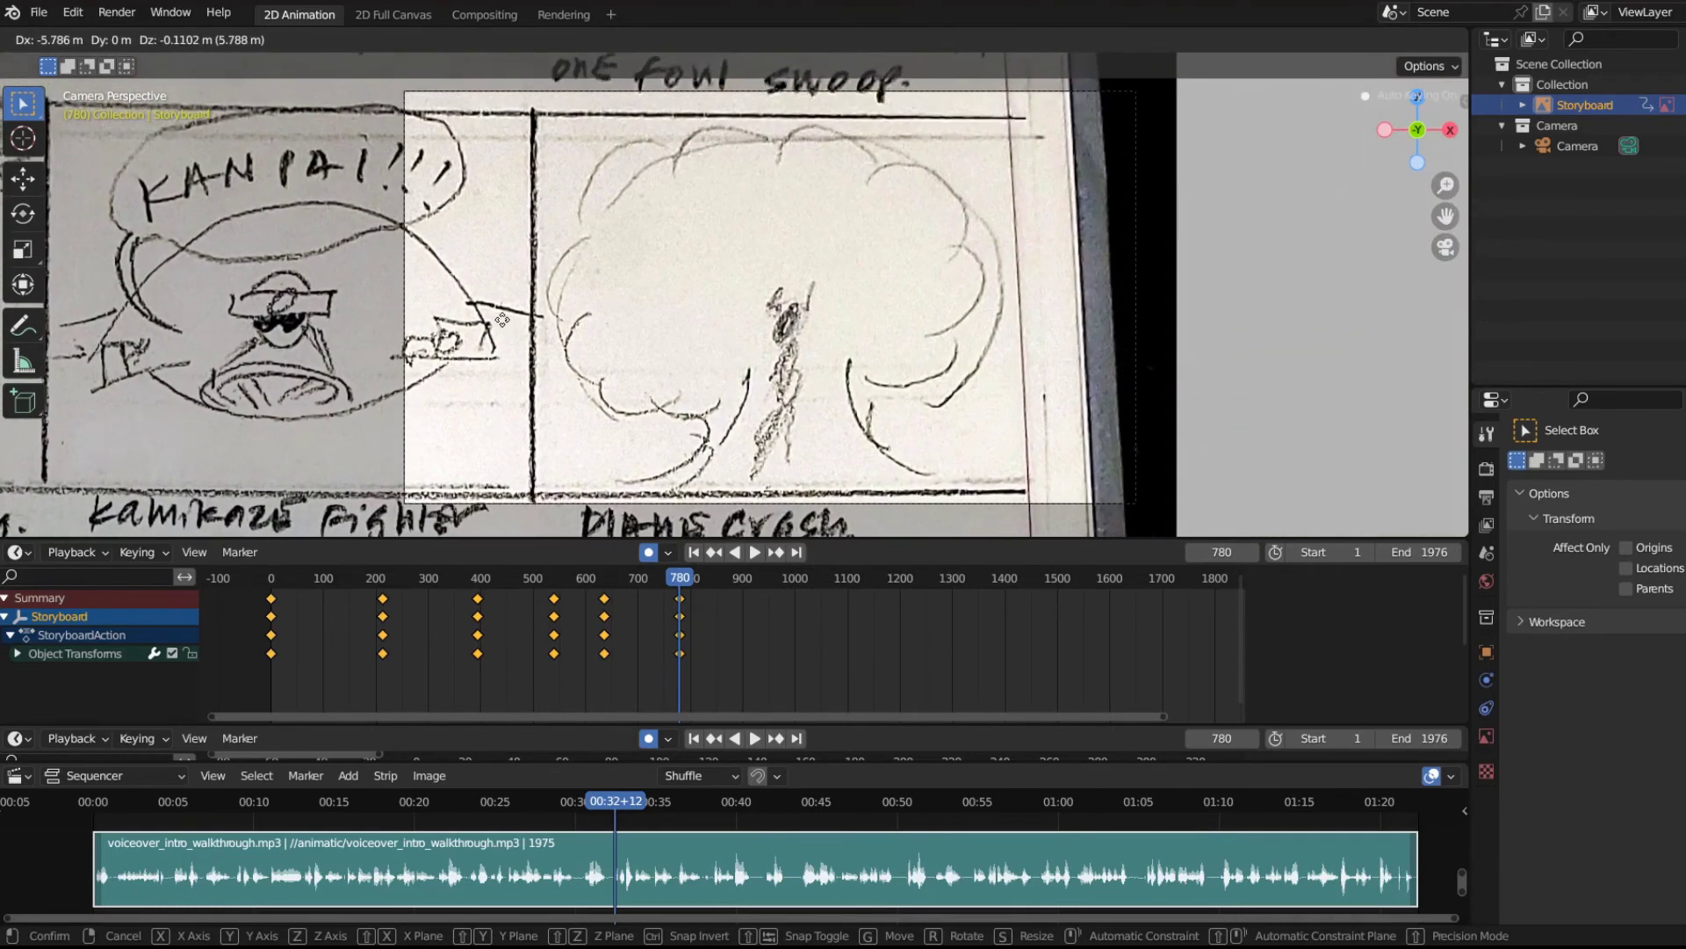
left_click(492, 318)
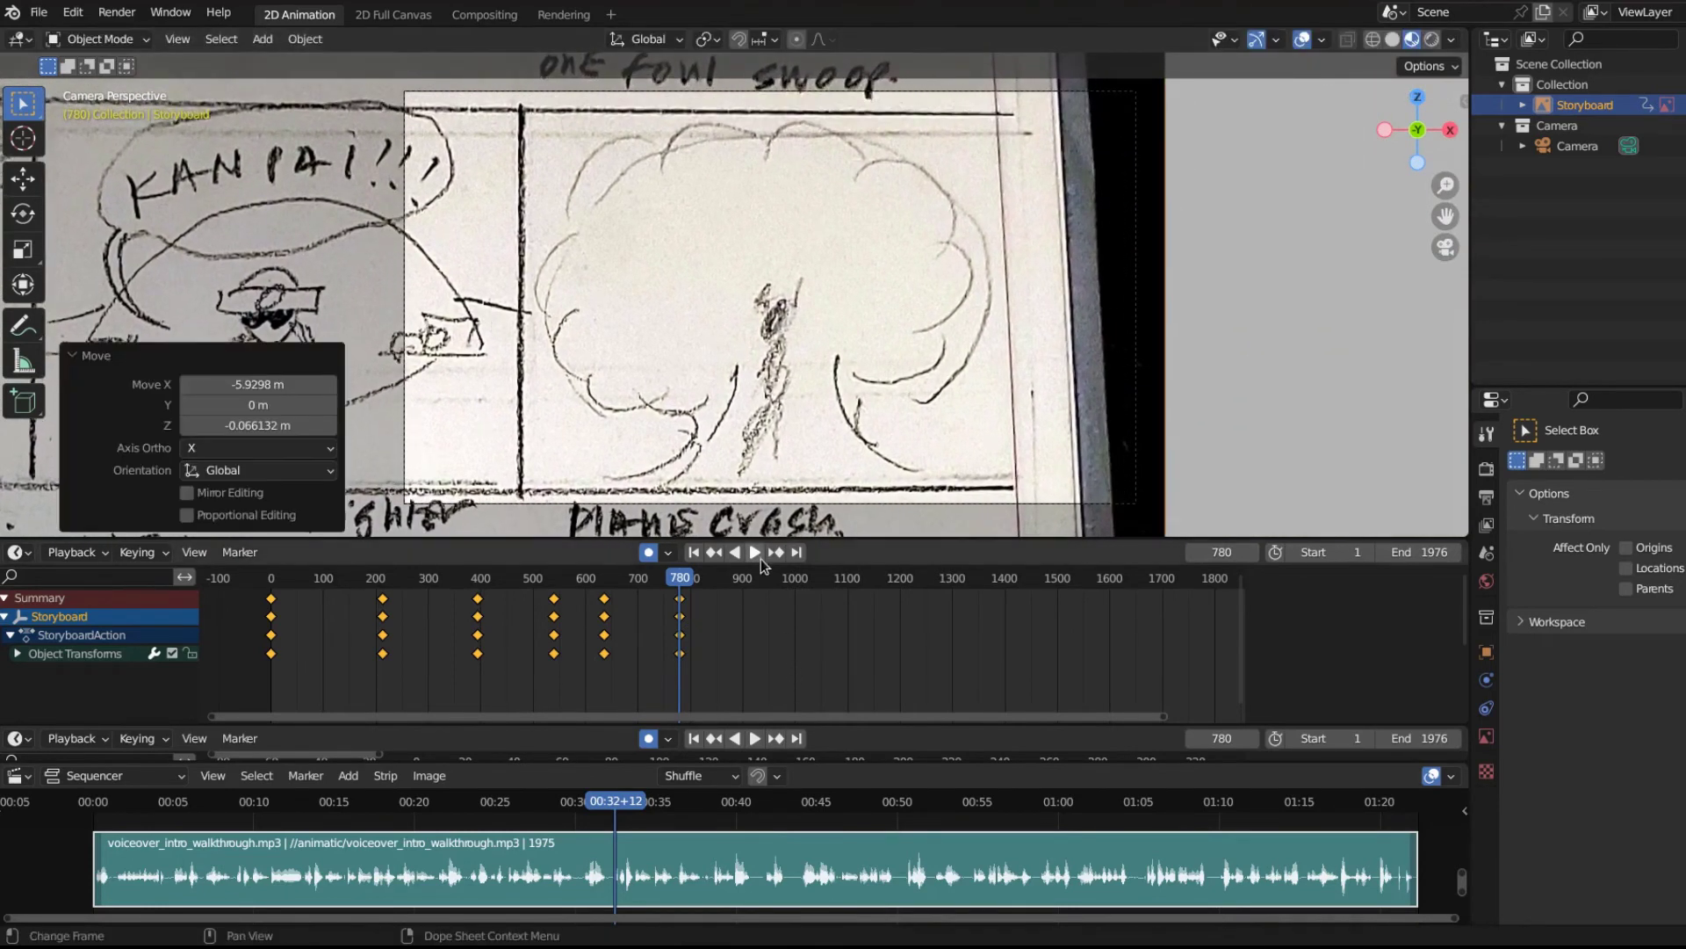
left_click(754, 553)
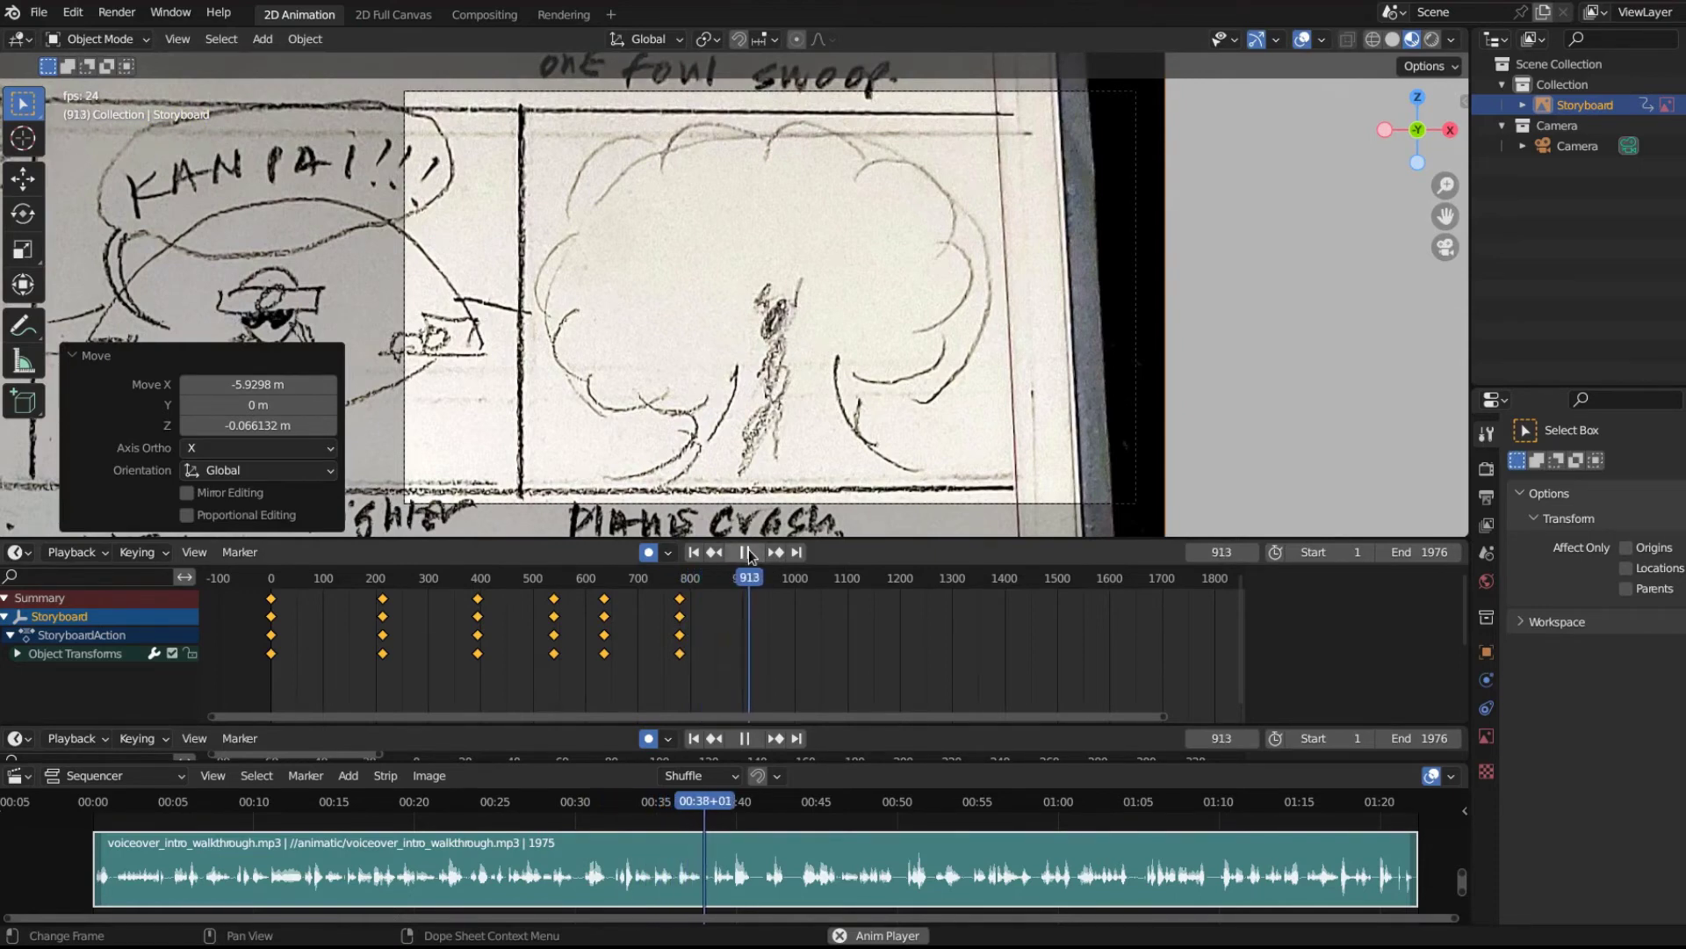
At frame 945, key location and move the storyboard 11.904 m X, 6.04 m Z onto the power-walking panel.
left_click(750, 554)
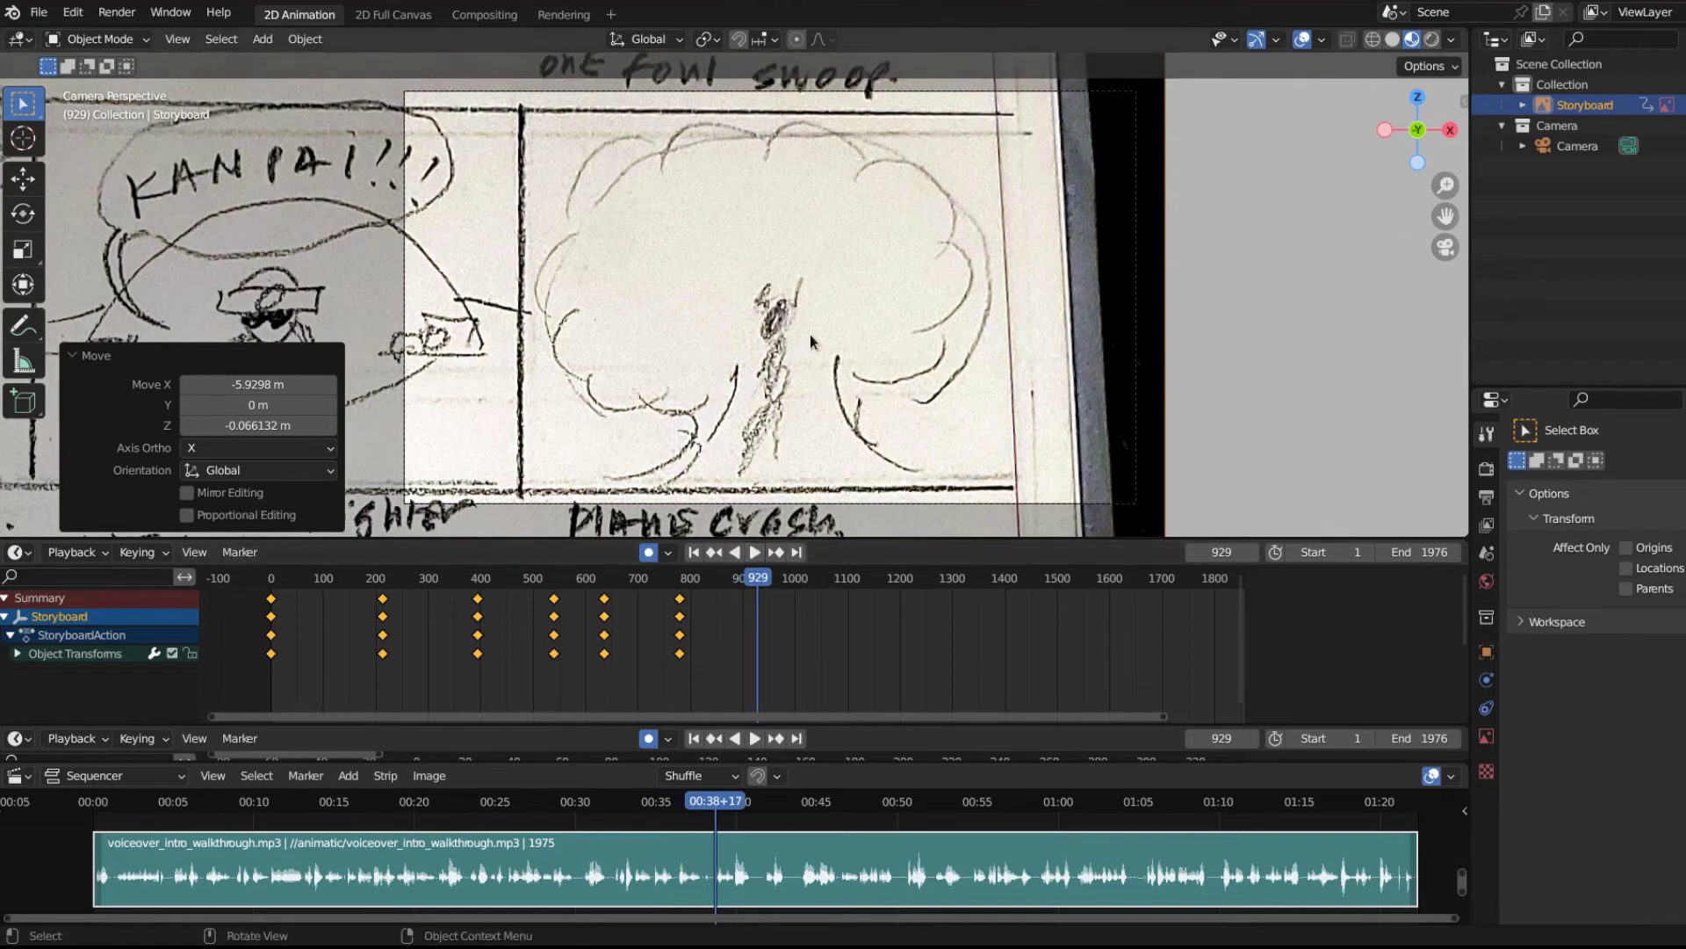
left_click(754, 551)
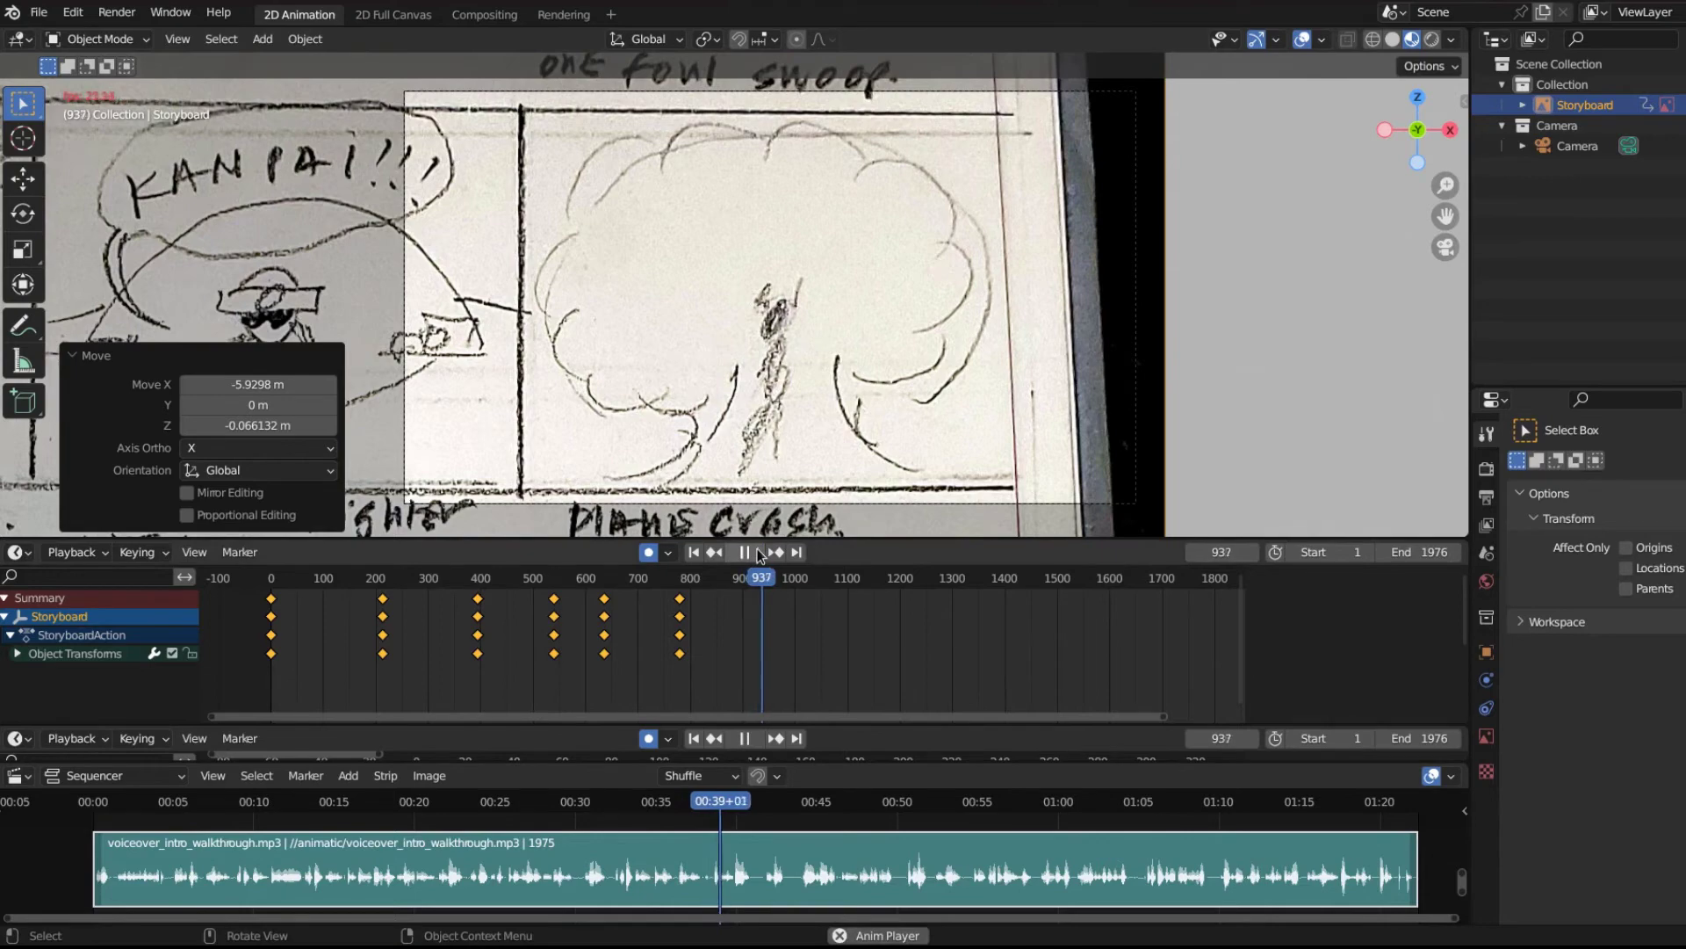
key("i")
left_click(806, 340)
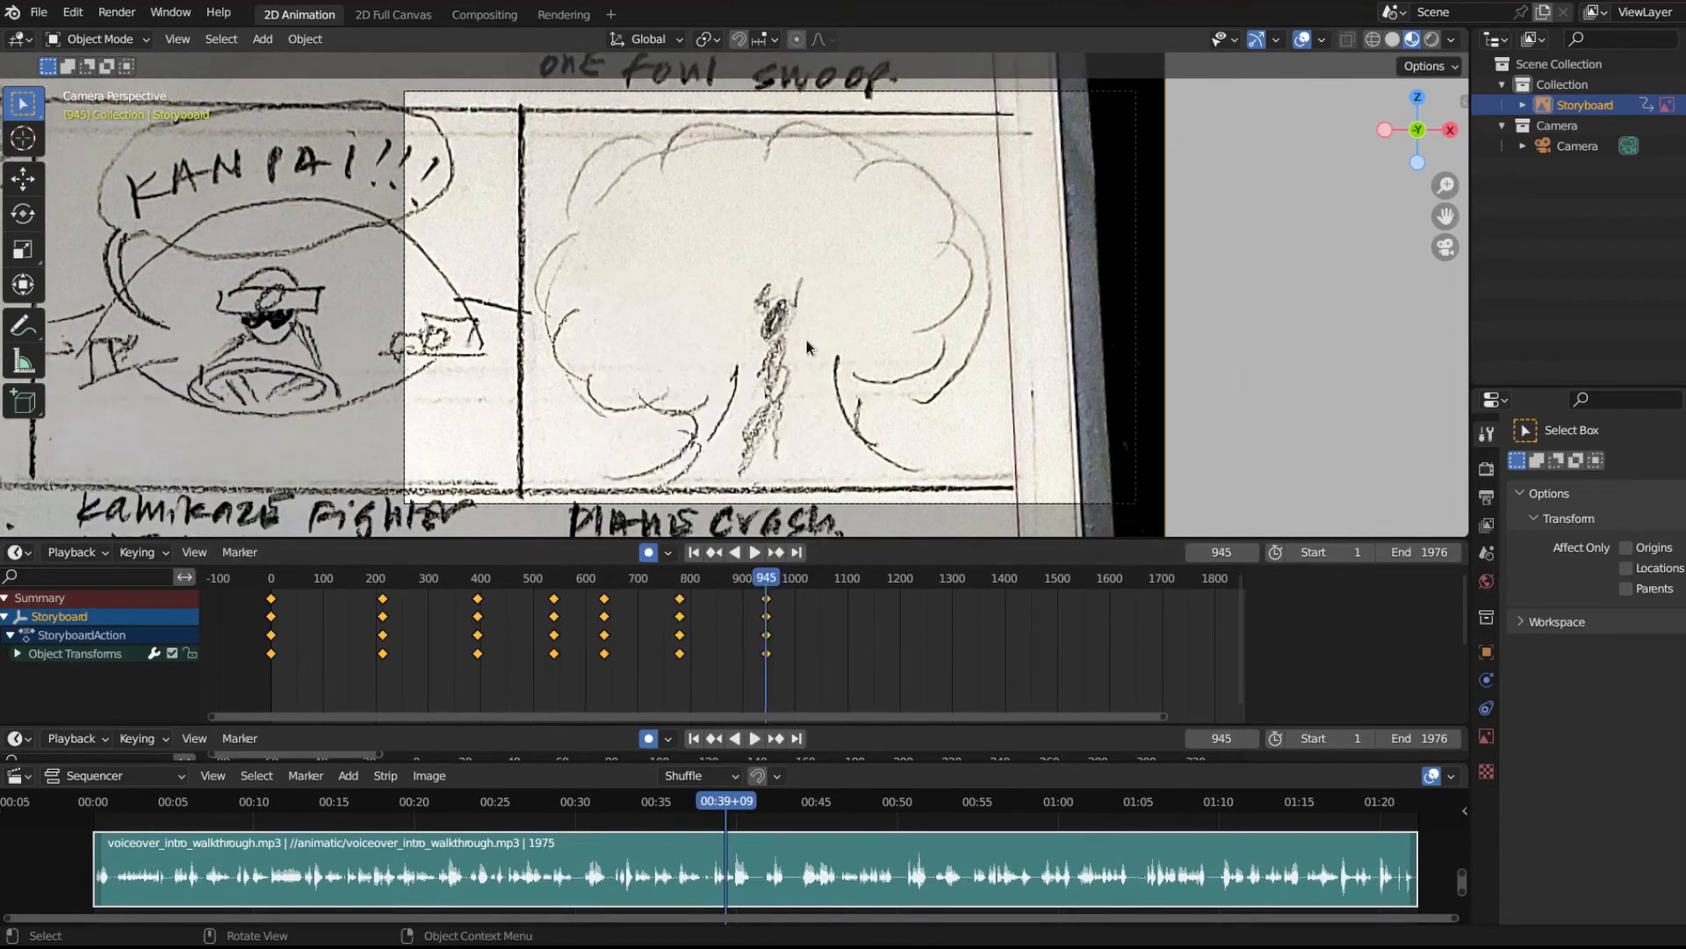
key("g")
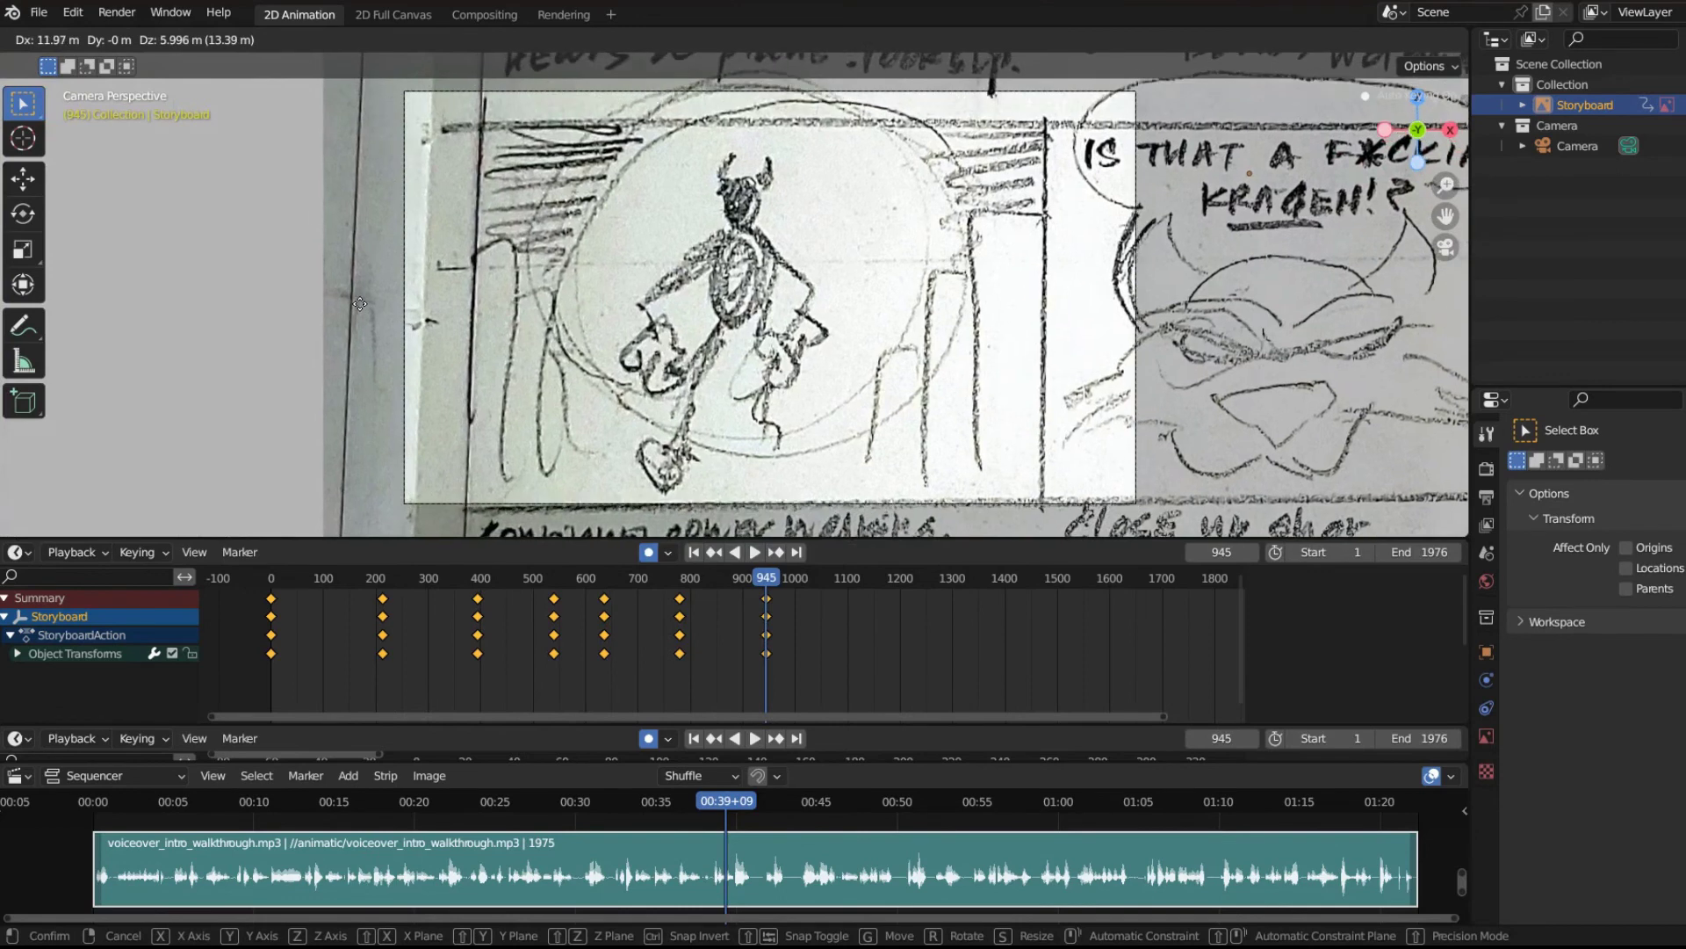
left_click(358, 308)
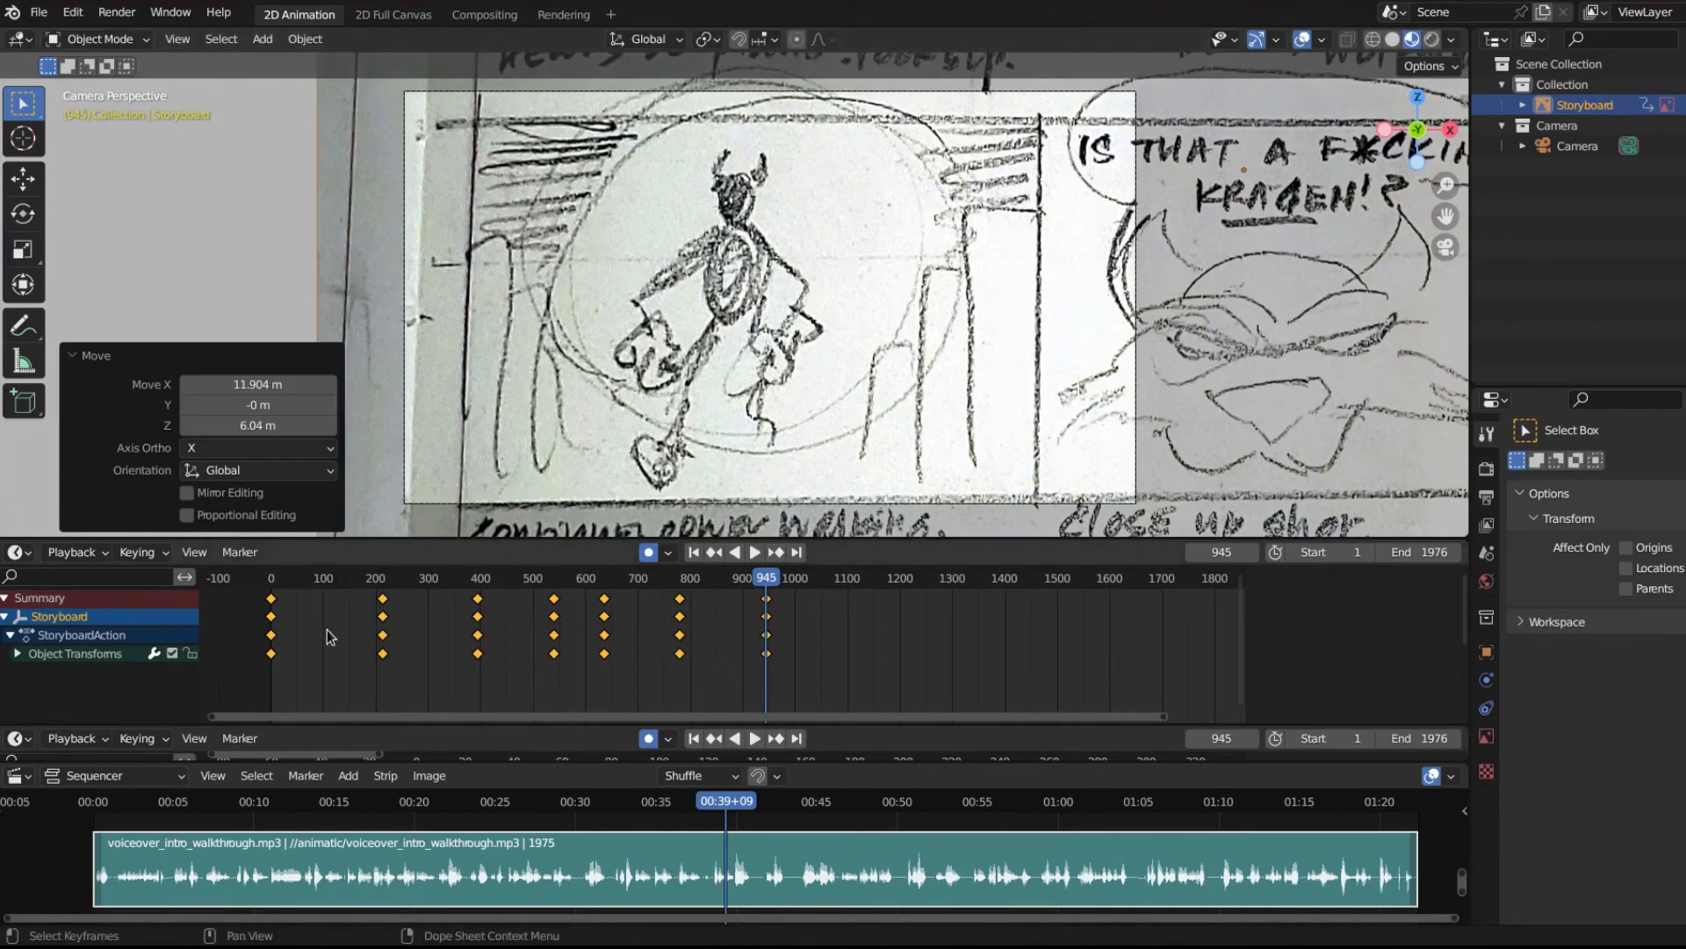
Play to frame 1074, key the storyboard's location, and start moving it left toward the KRAGEN panel.
left_click(754, 552)
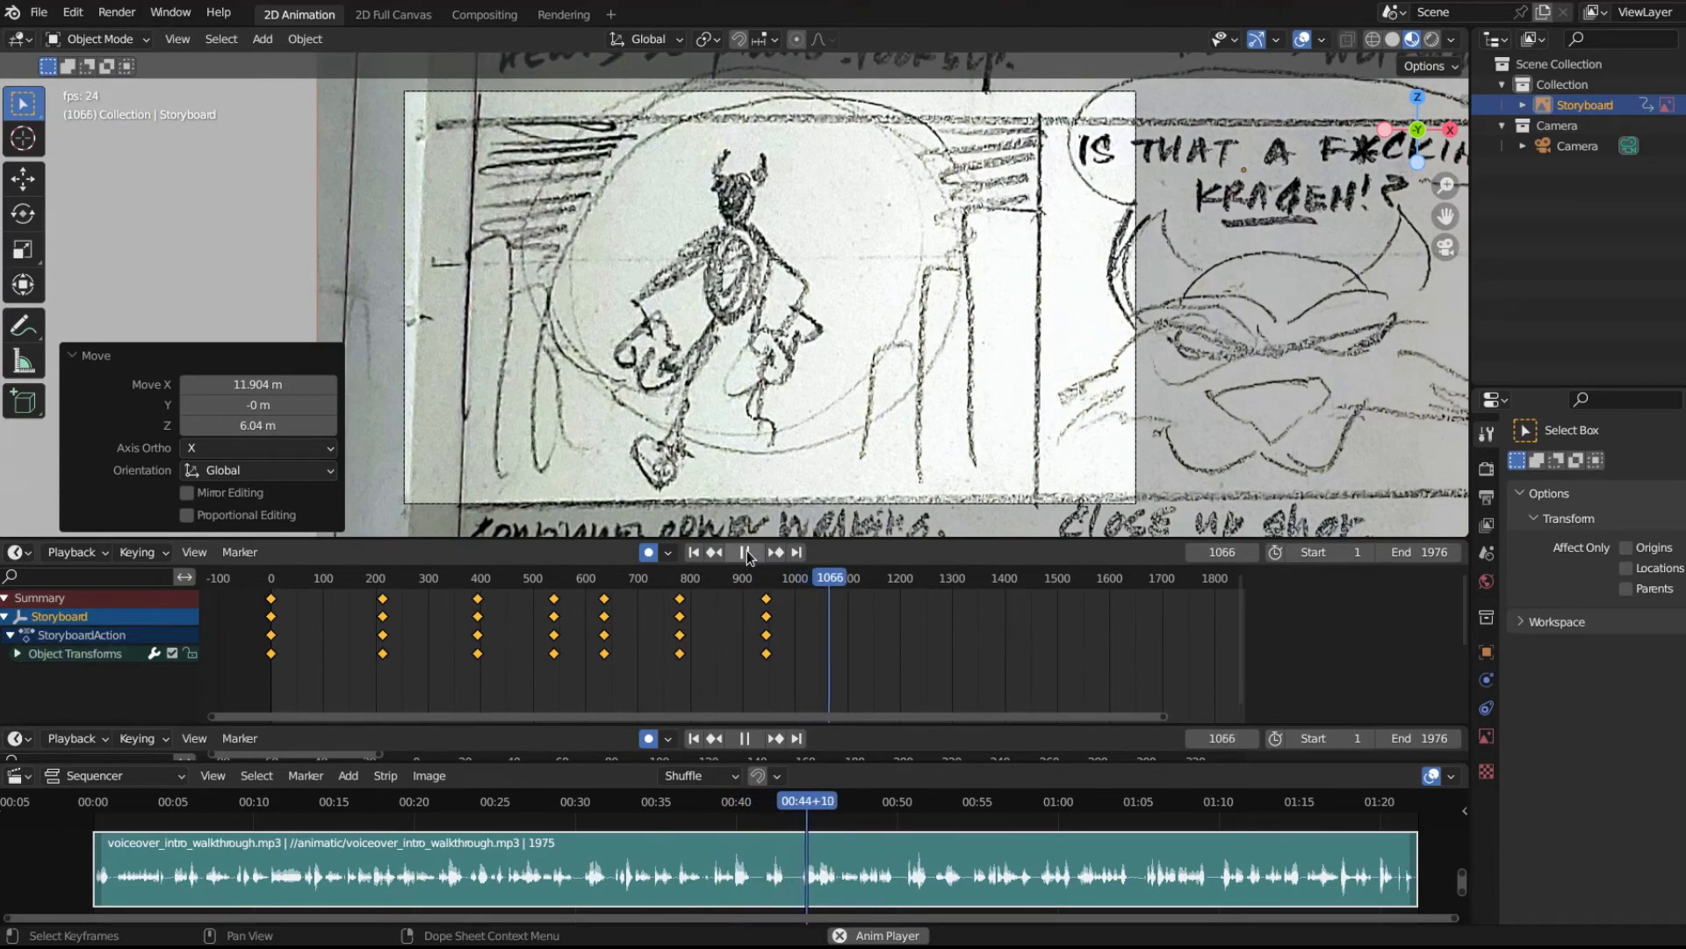
left_click(748, 553)
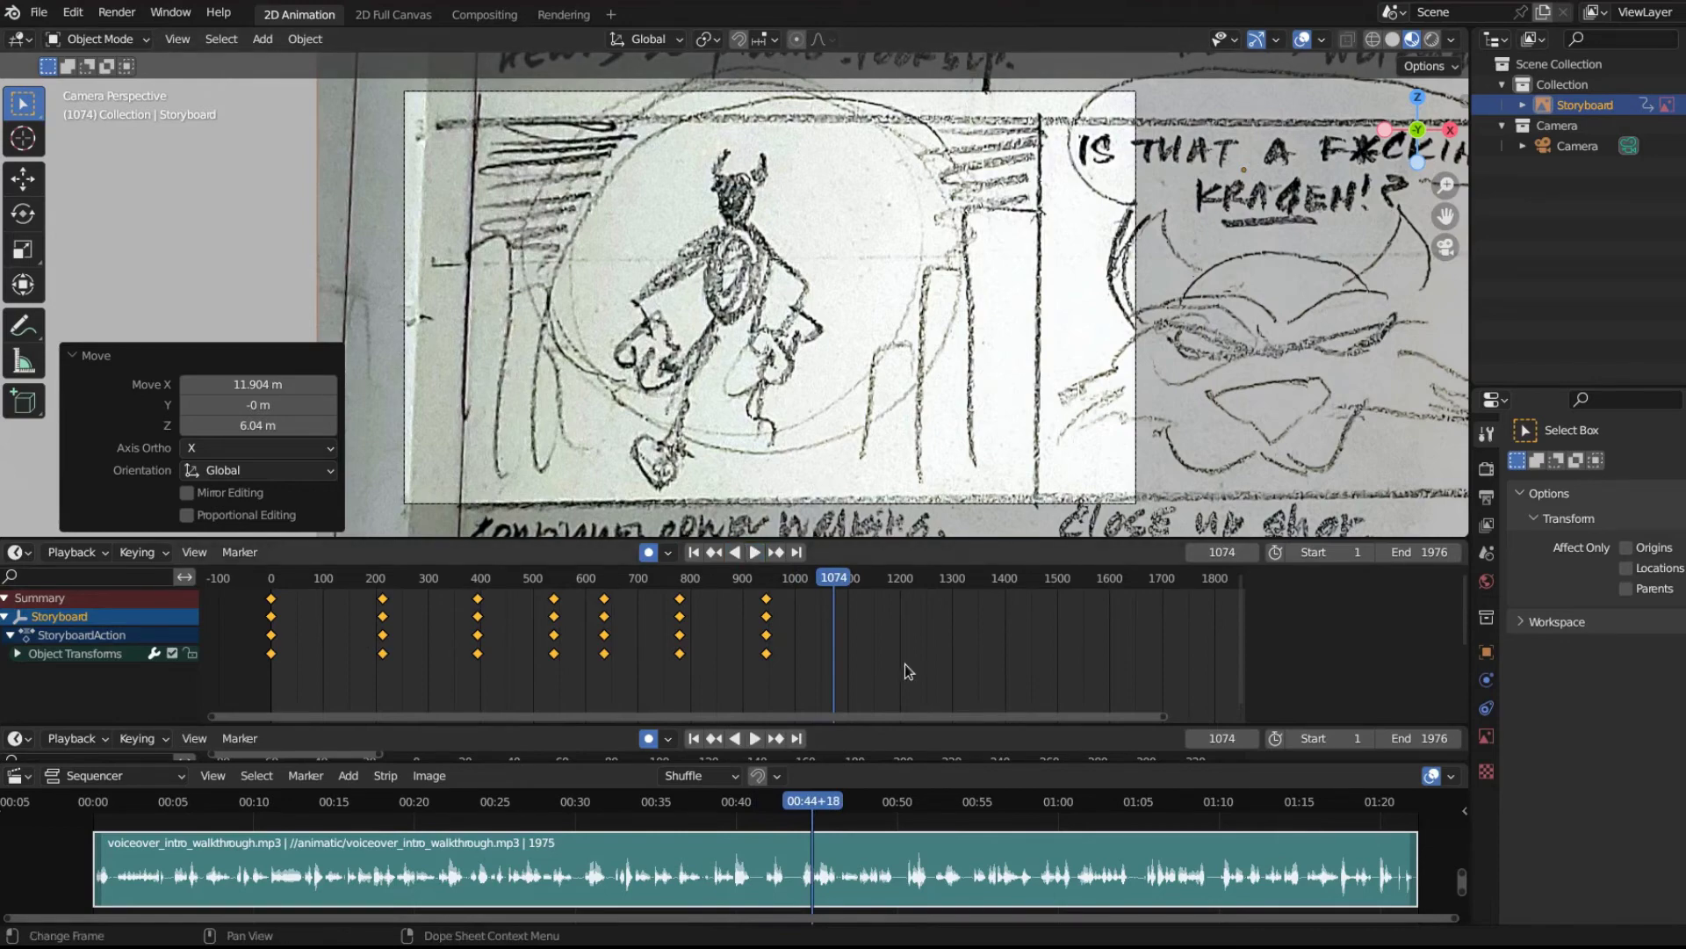
key("i")
key("i")
left_click(814, 330)
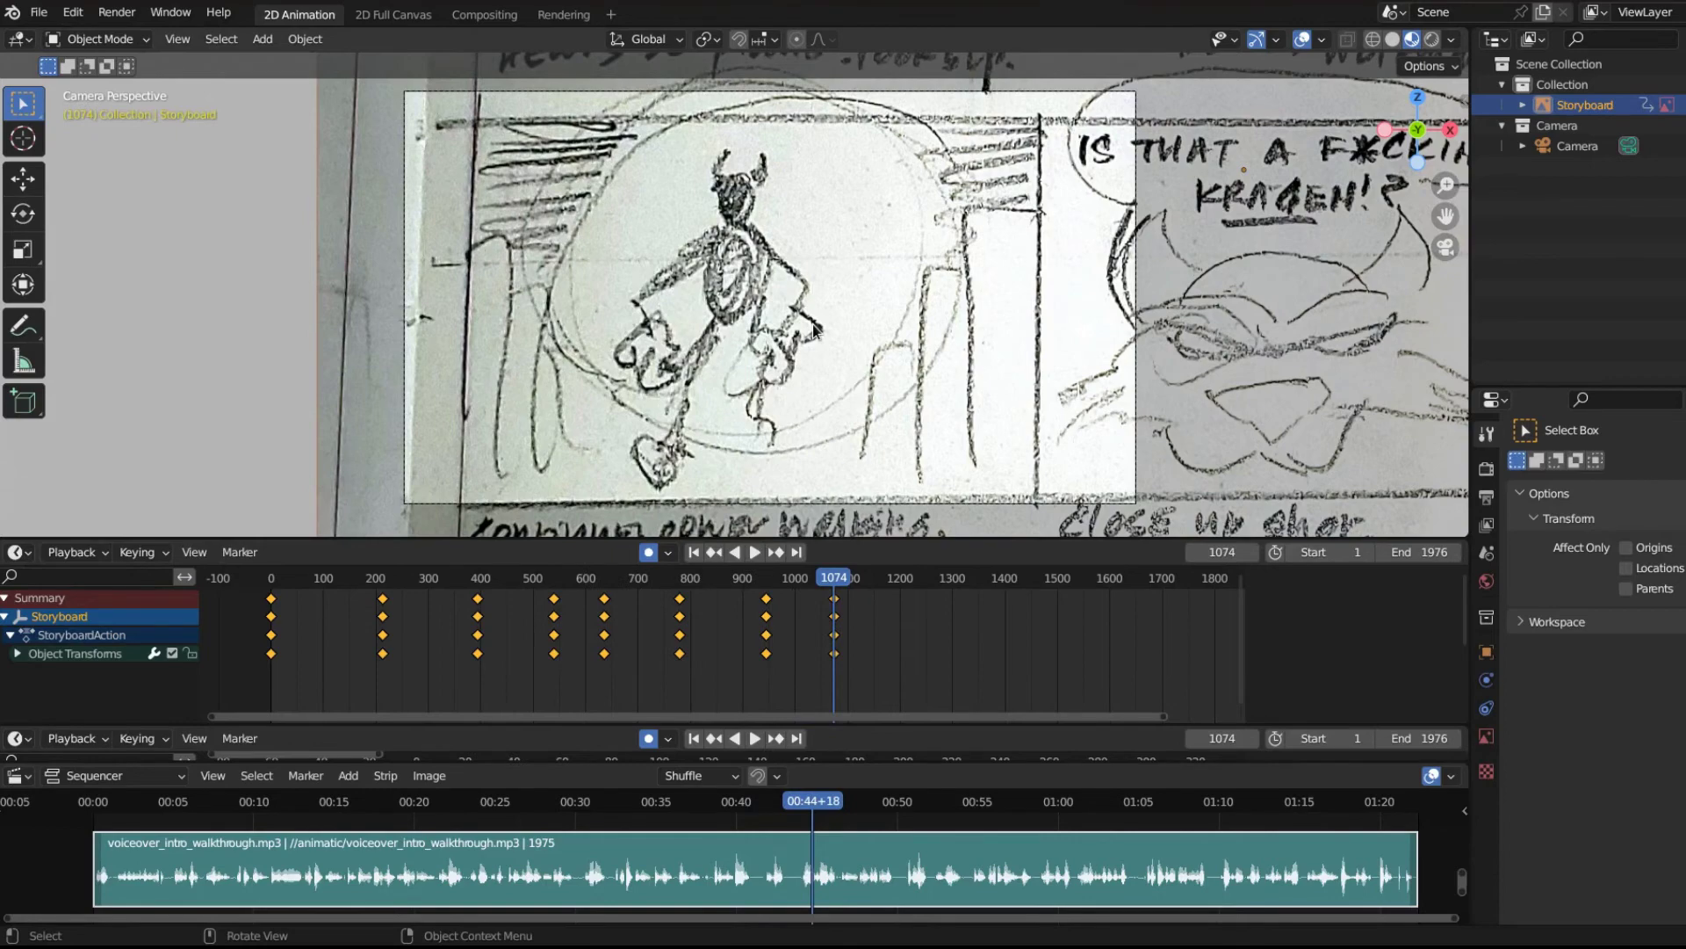
key("g")
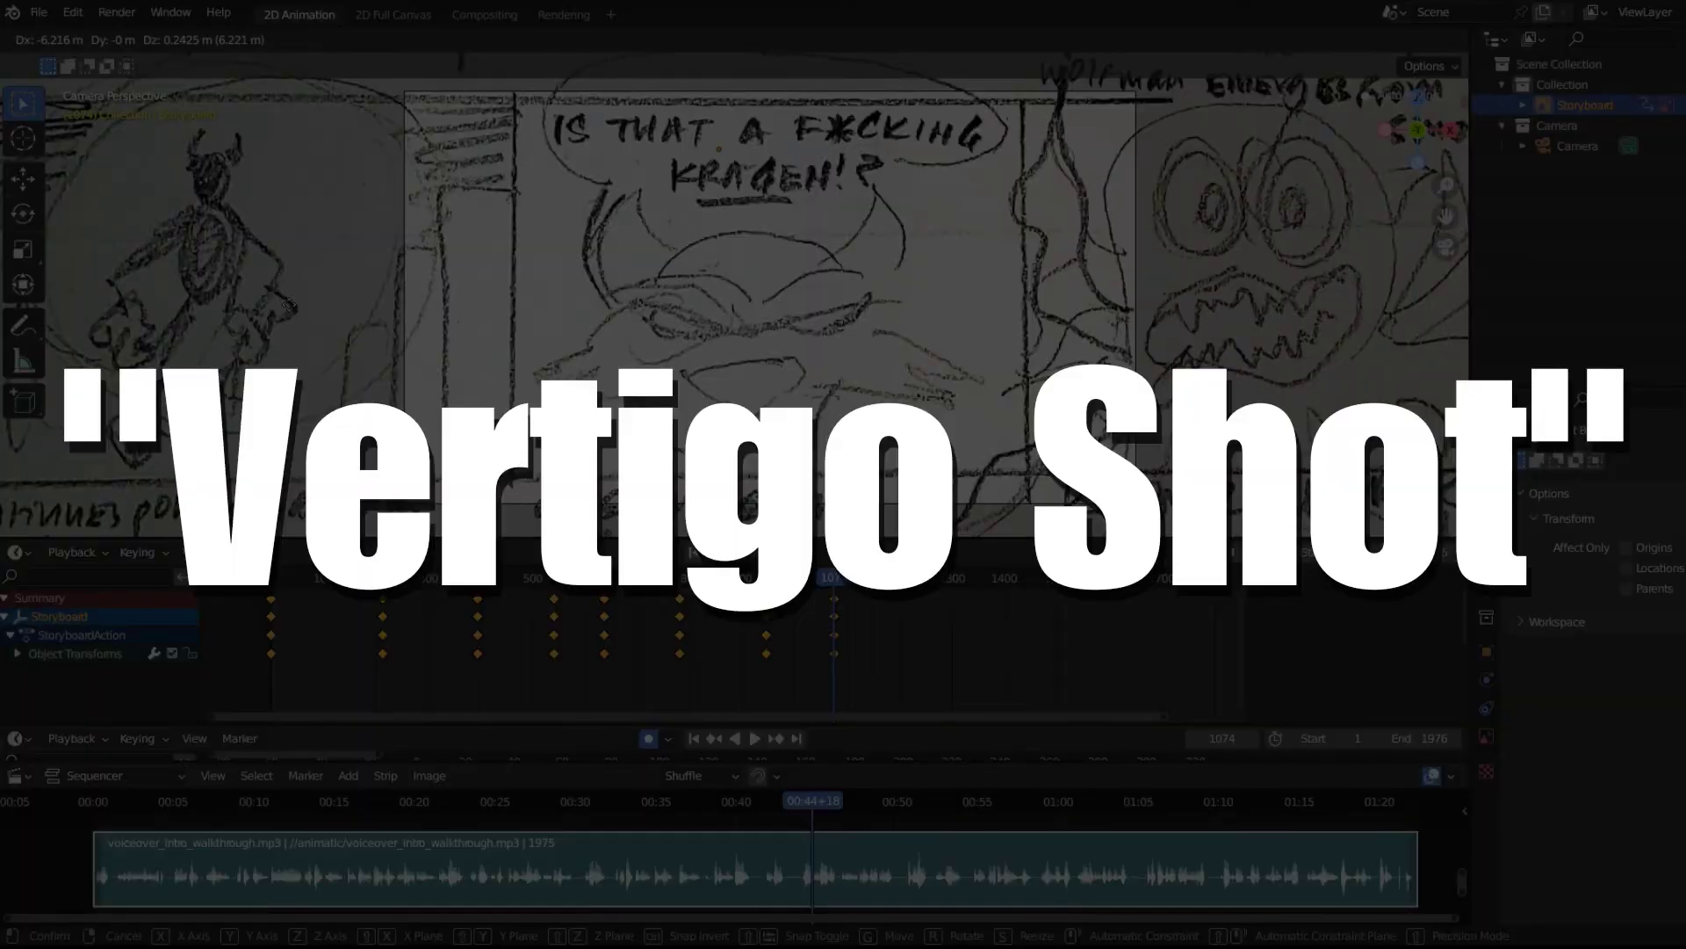
Confirm the move at −6.2163 m X, 0.24248 m Z so the KRAGEN close-up panel fills the frame.
left_click(310, 301)
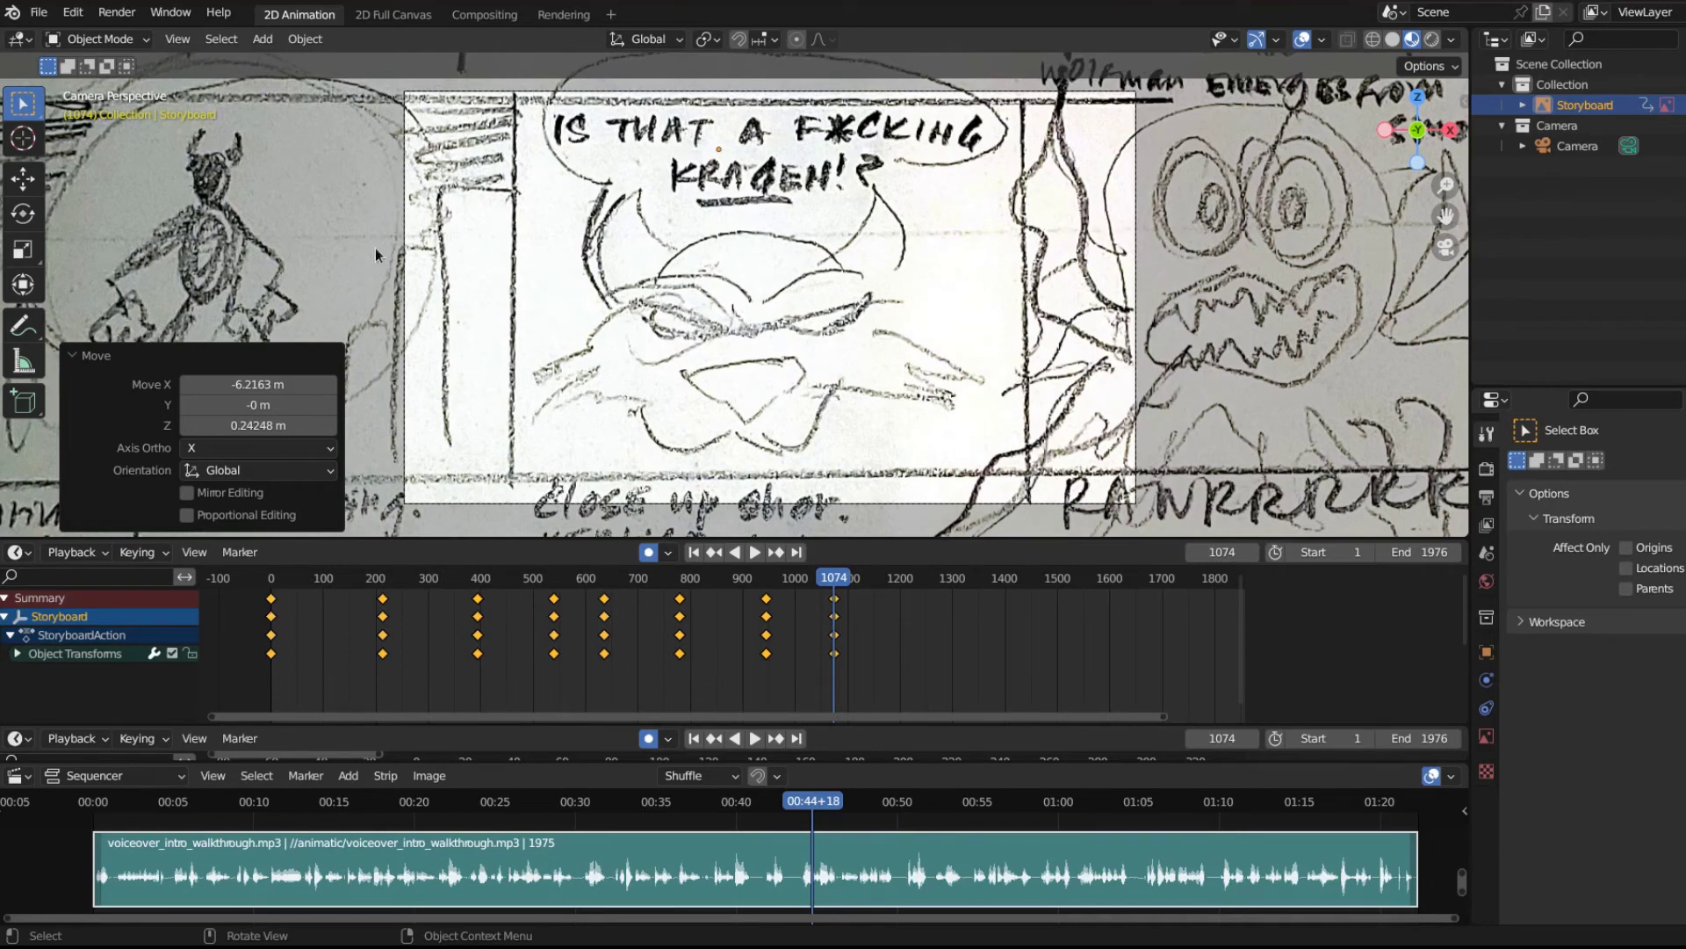
Stop at frame 1223, key the storyboard's location, and slide it left onto the howling wolfman panel.
left_click(760, 553)
left_click(905, 577)
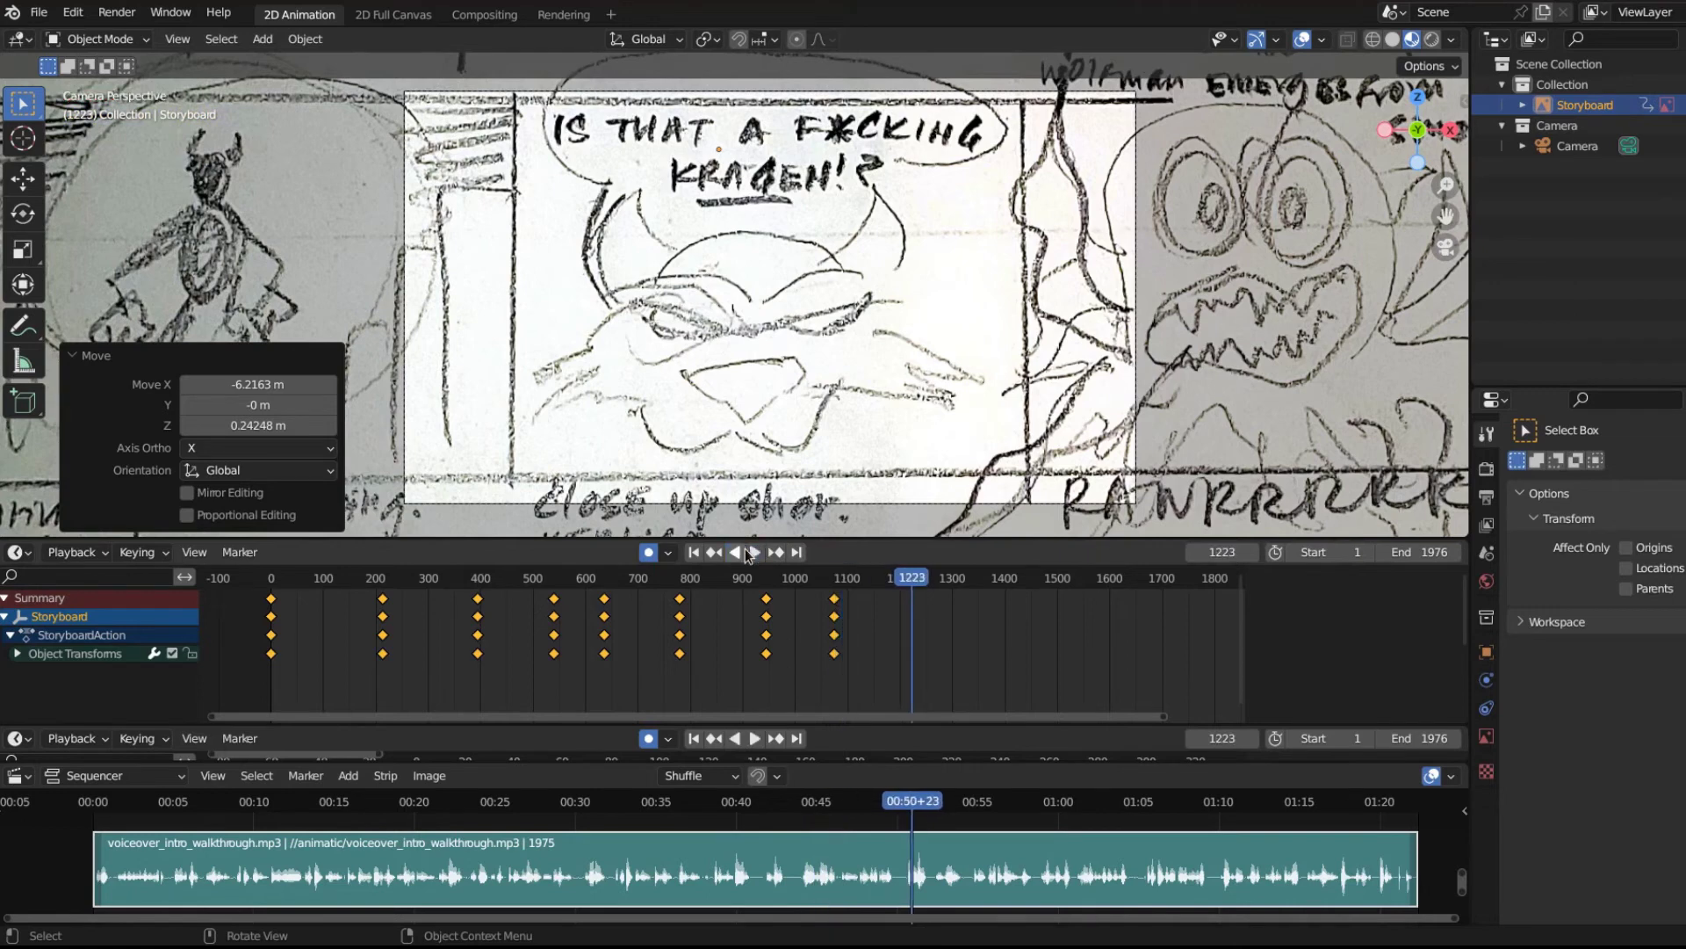
key("space")
key("i")
left_click(804, 276)
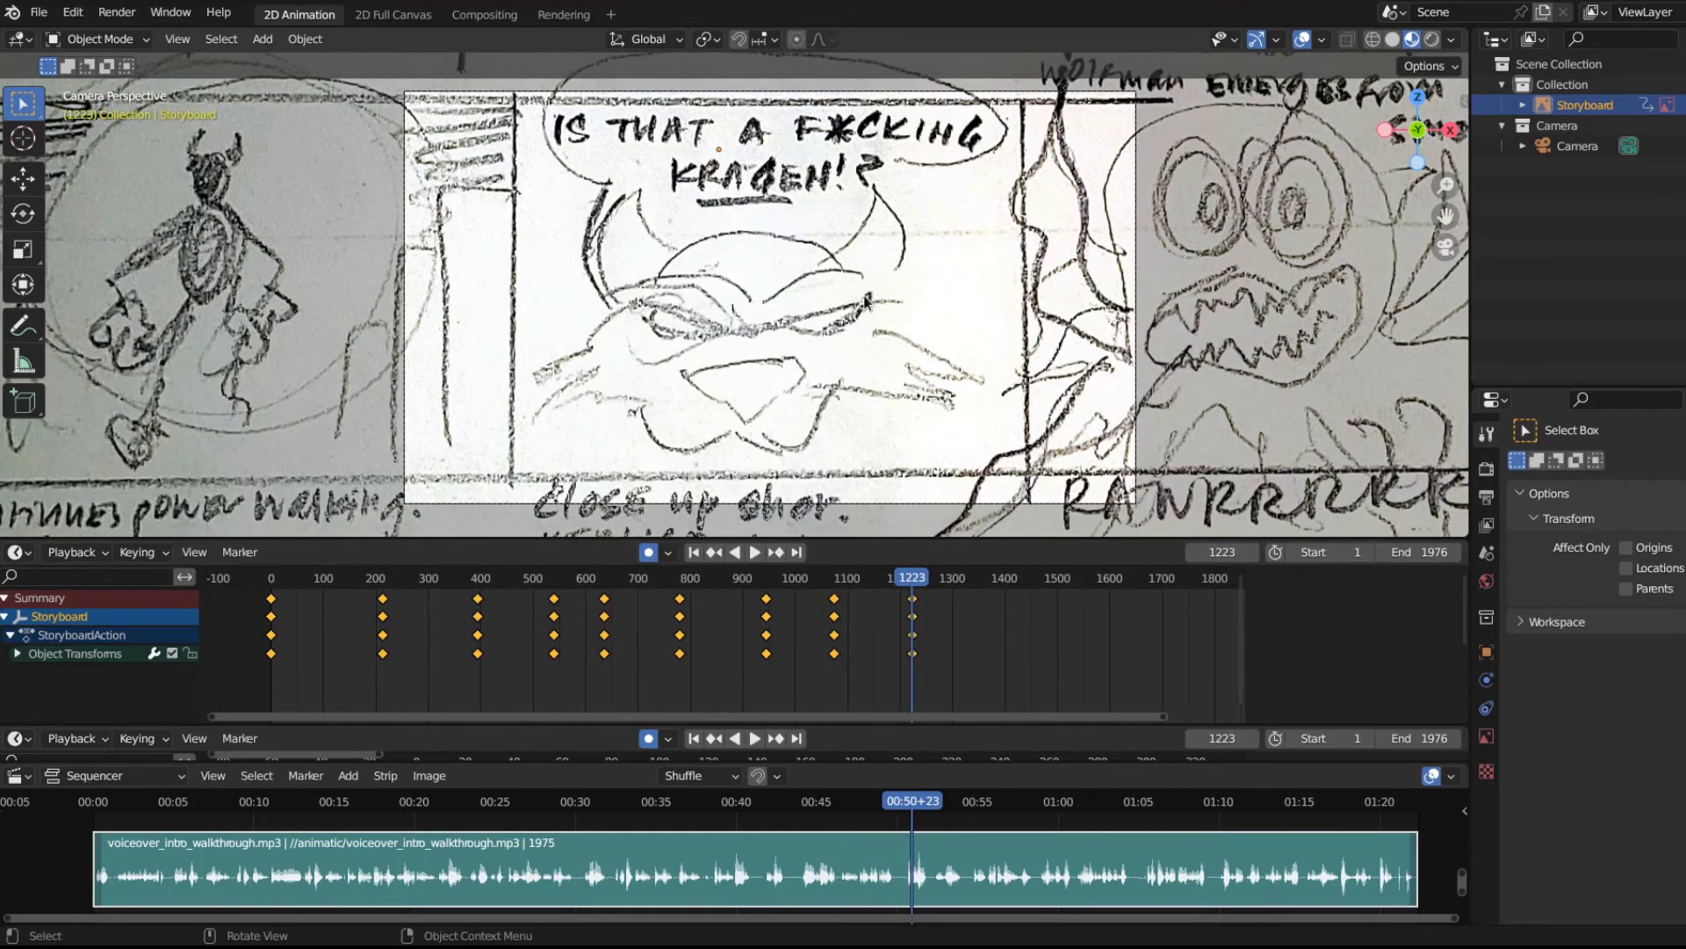
key("g")
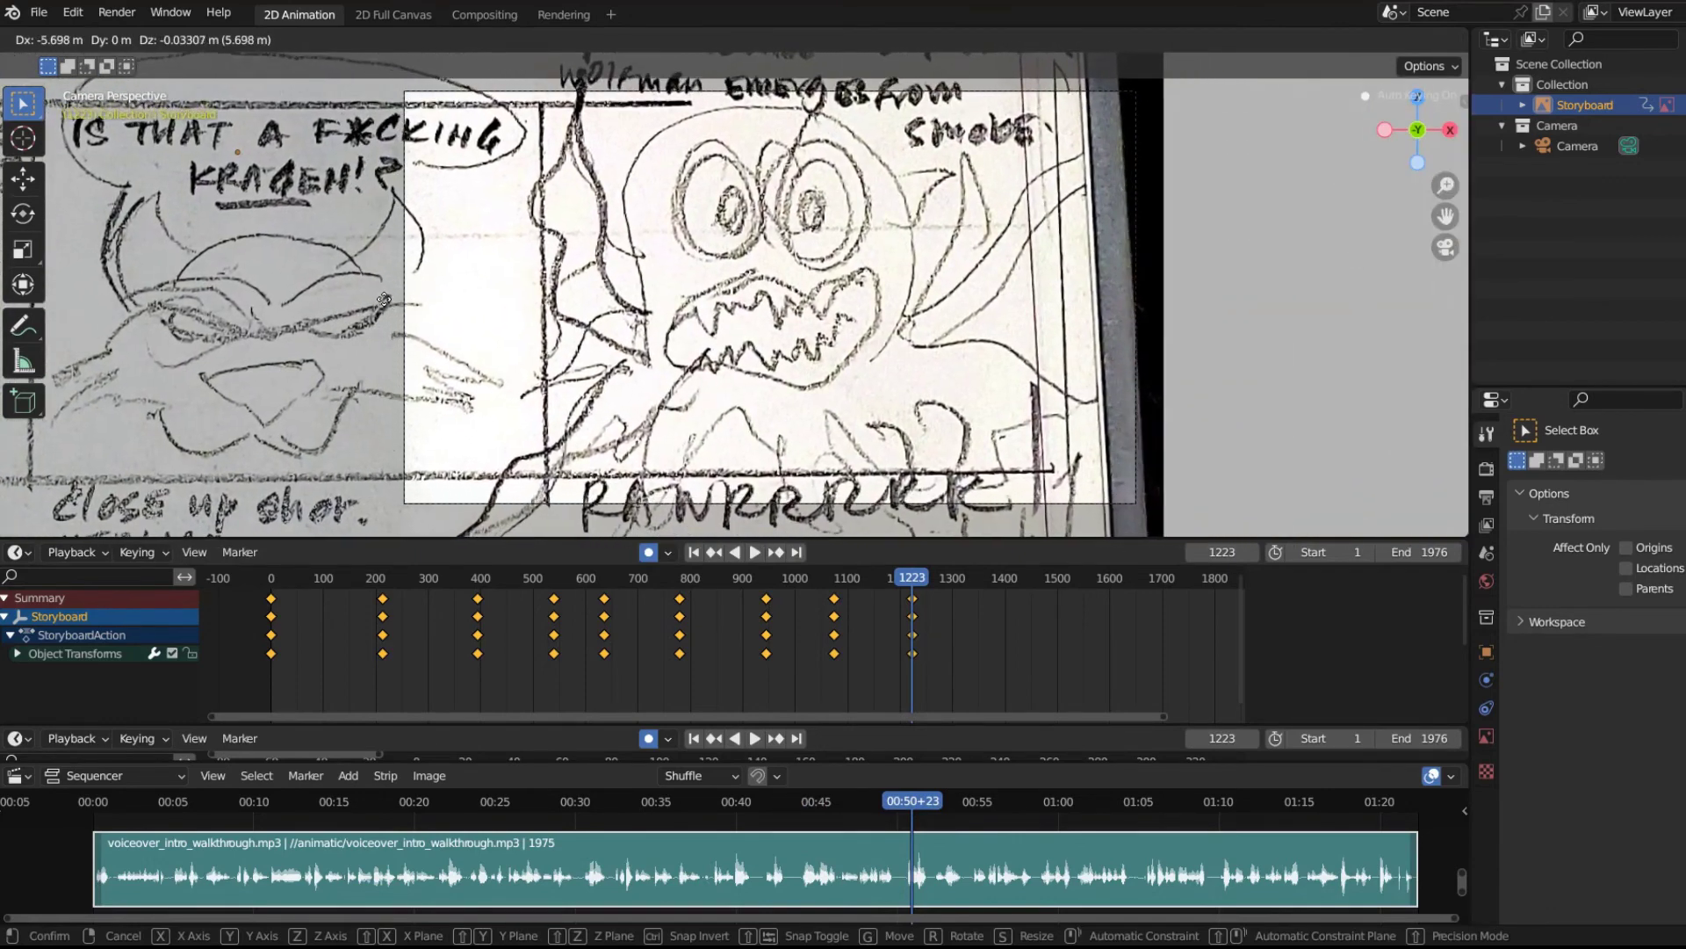
left_click(392, 291)
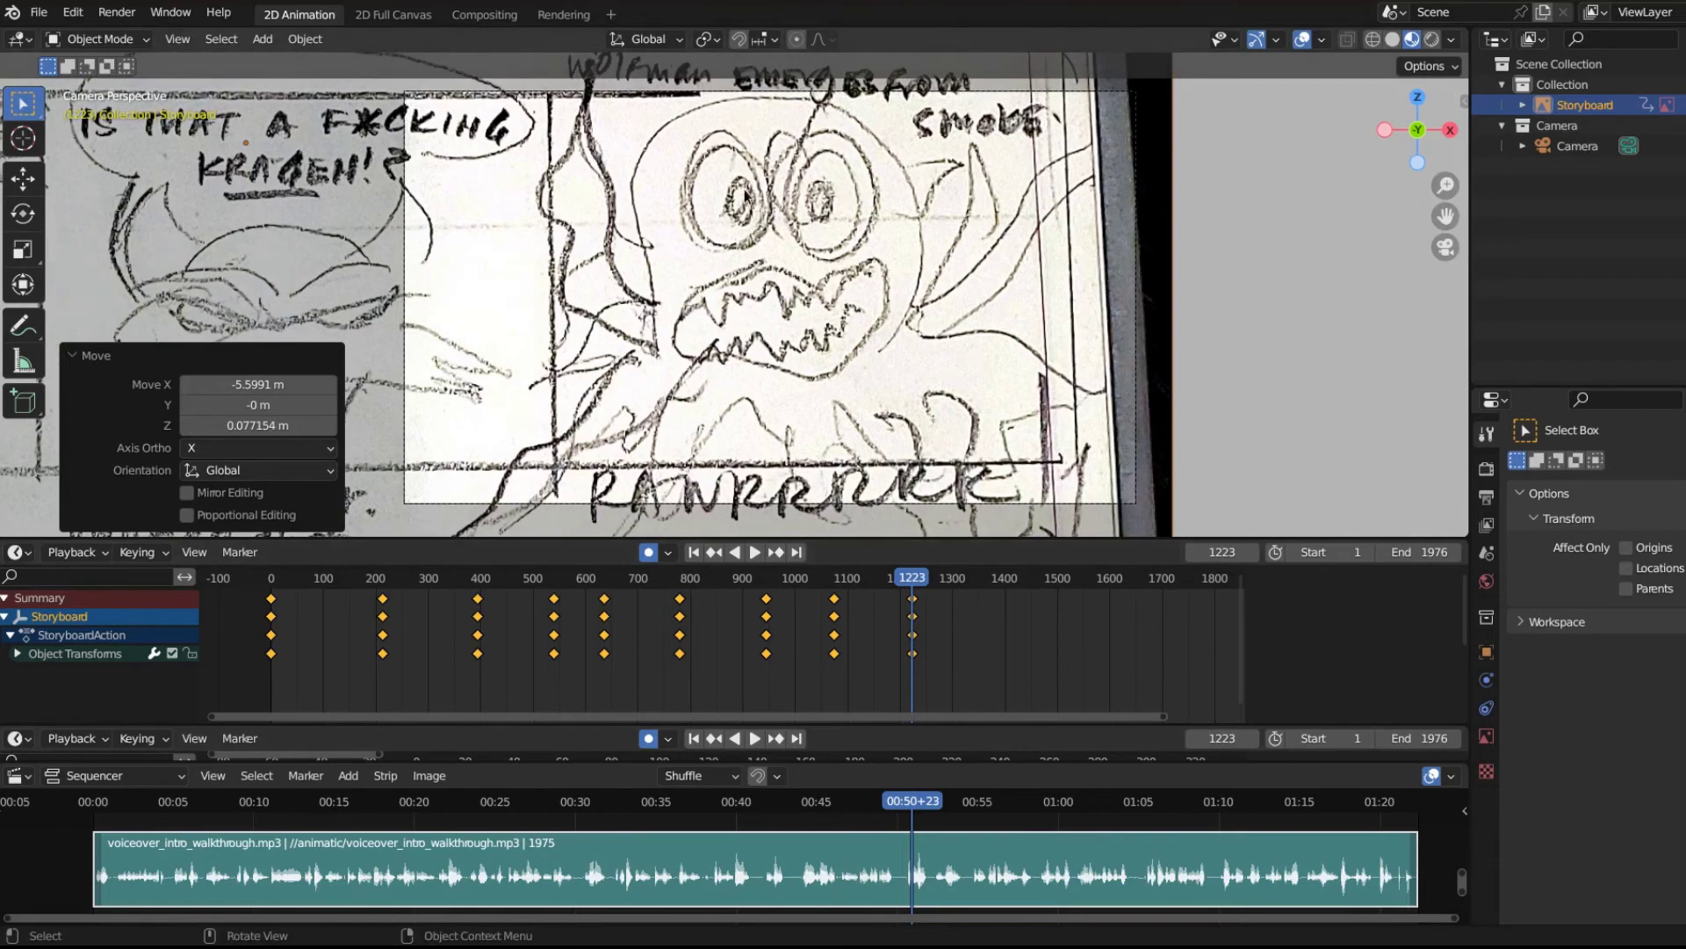
Save the project, then key location at frame 1348 and move the storyboard onto the '*SWING*' panel.
left_click(755, 553)
key("ctrl+s")
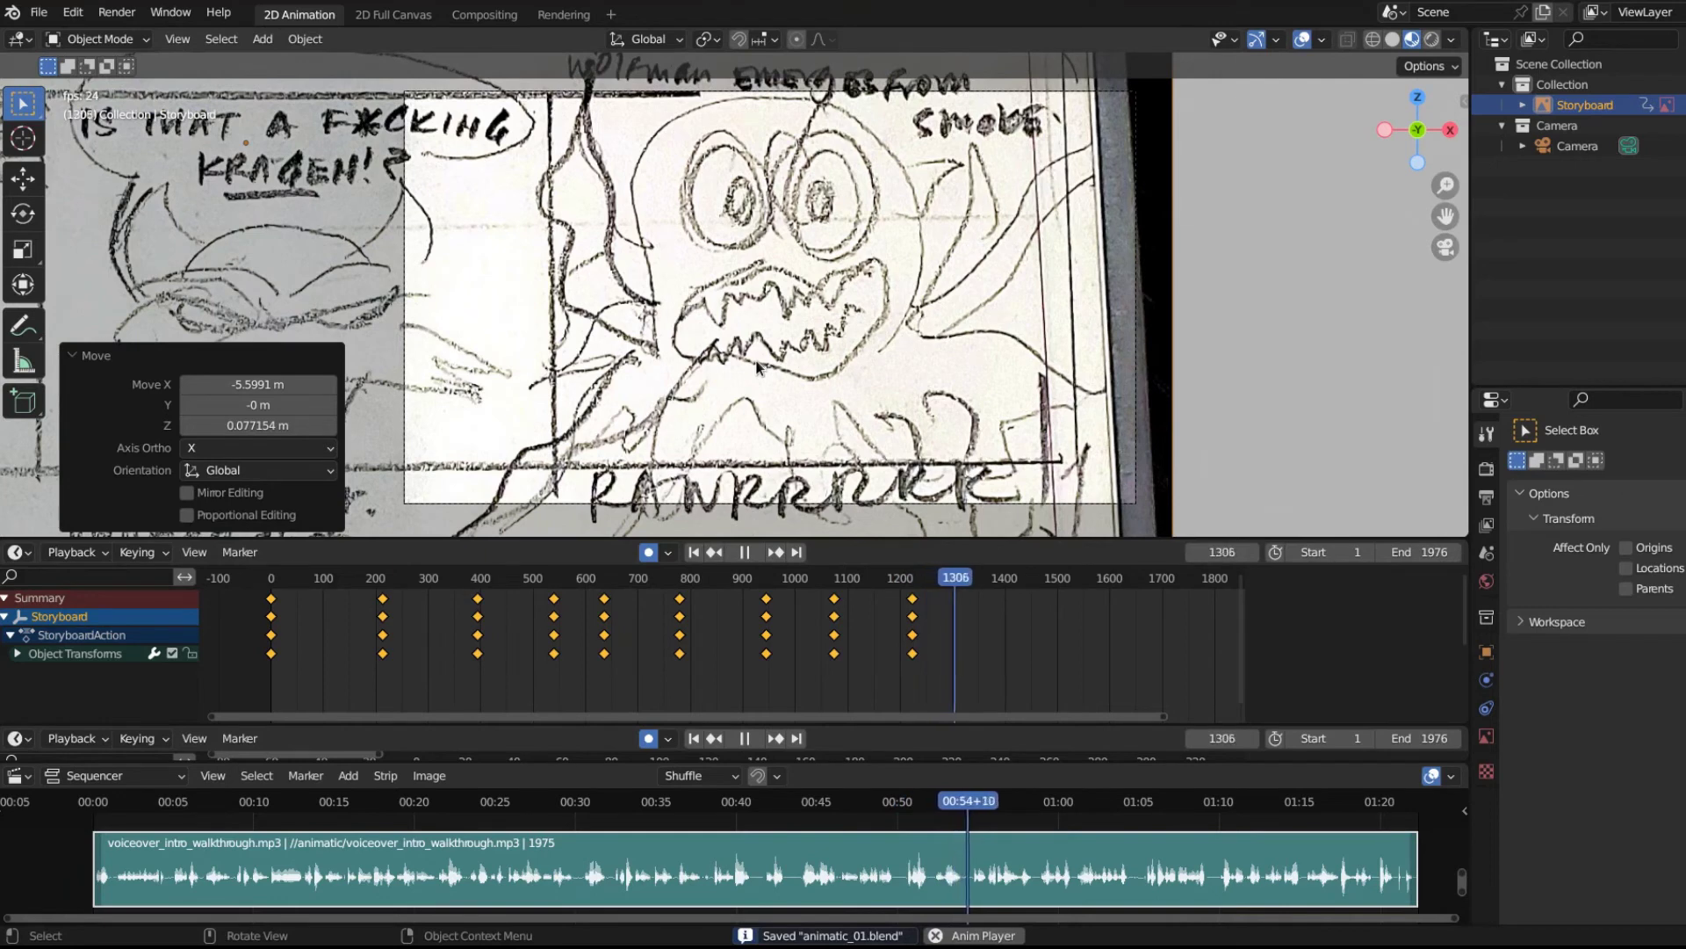
key("space")
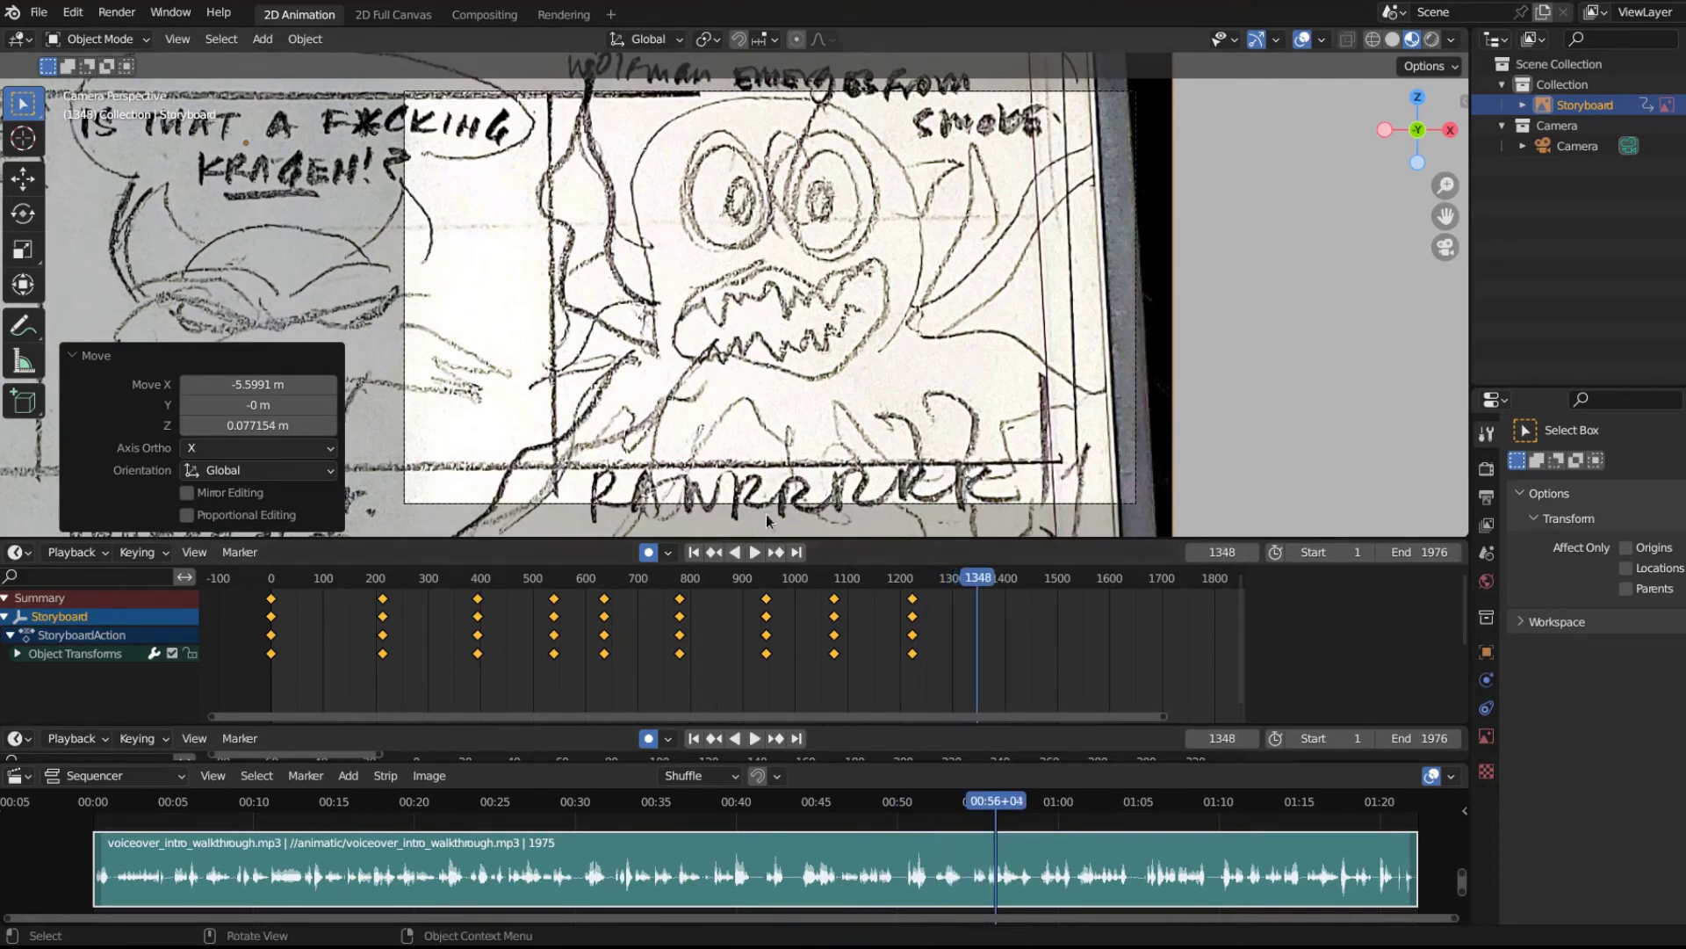
key("i")
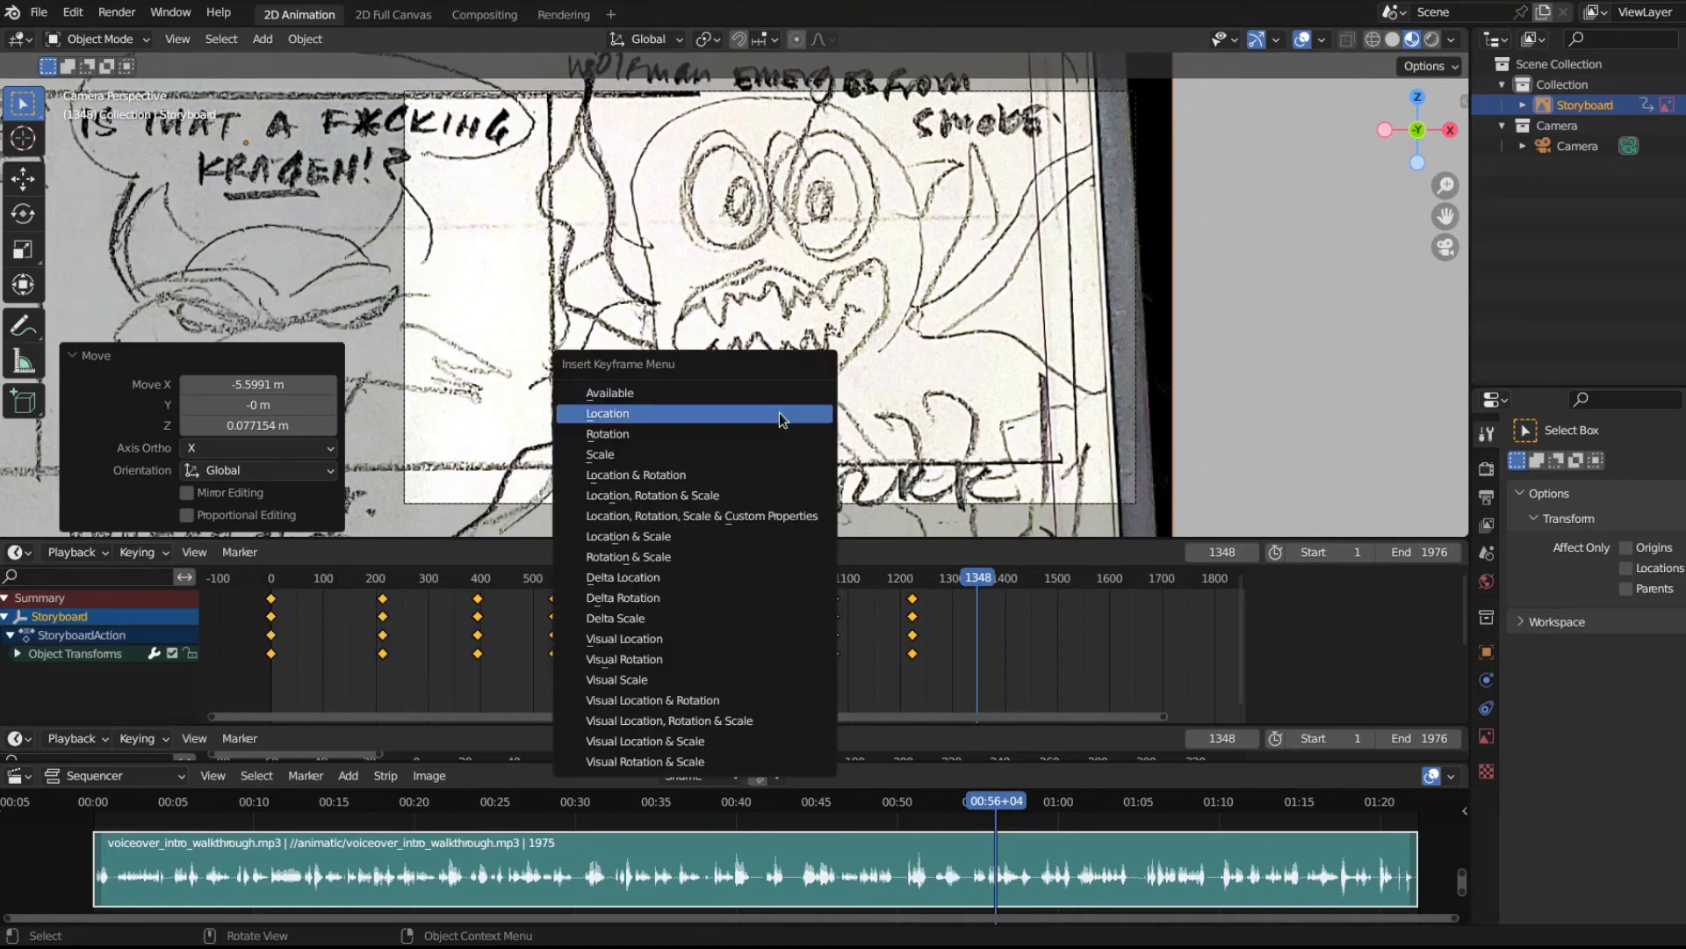
left_click(779, 413)
key("g")
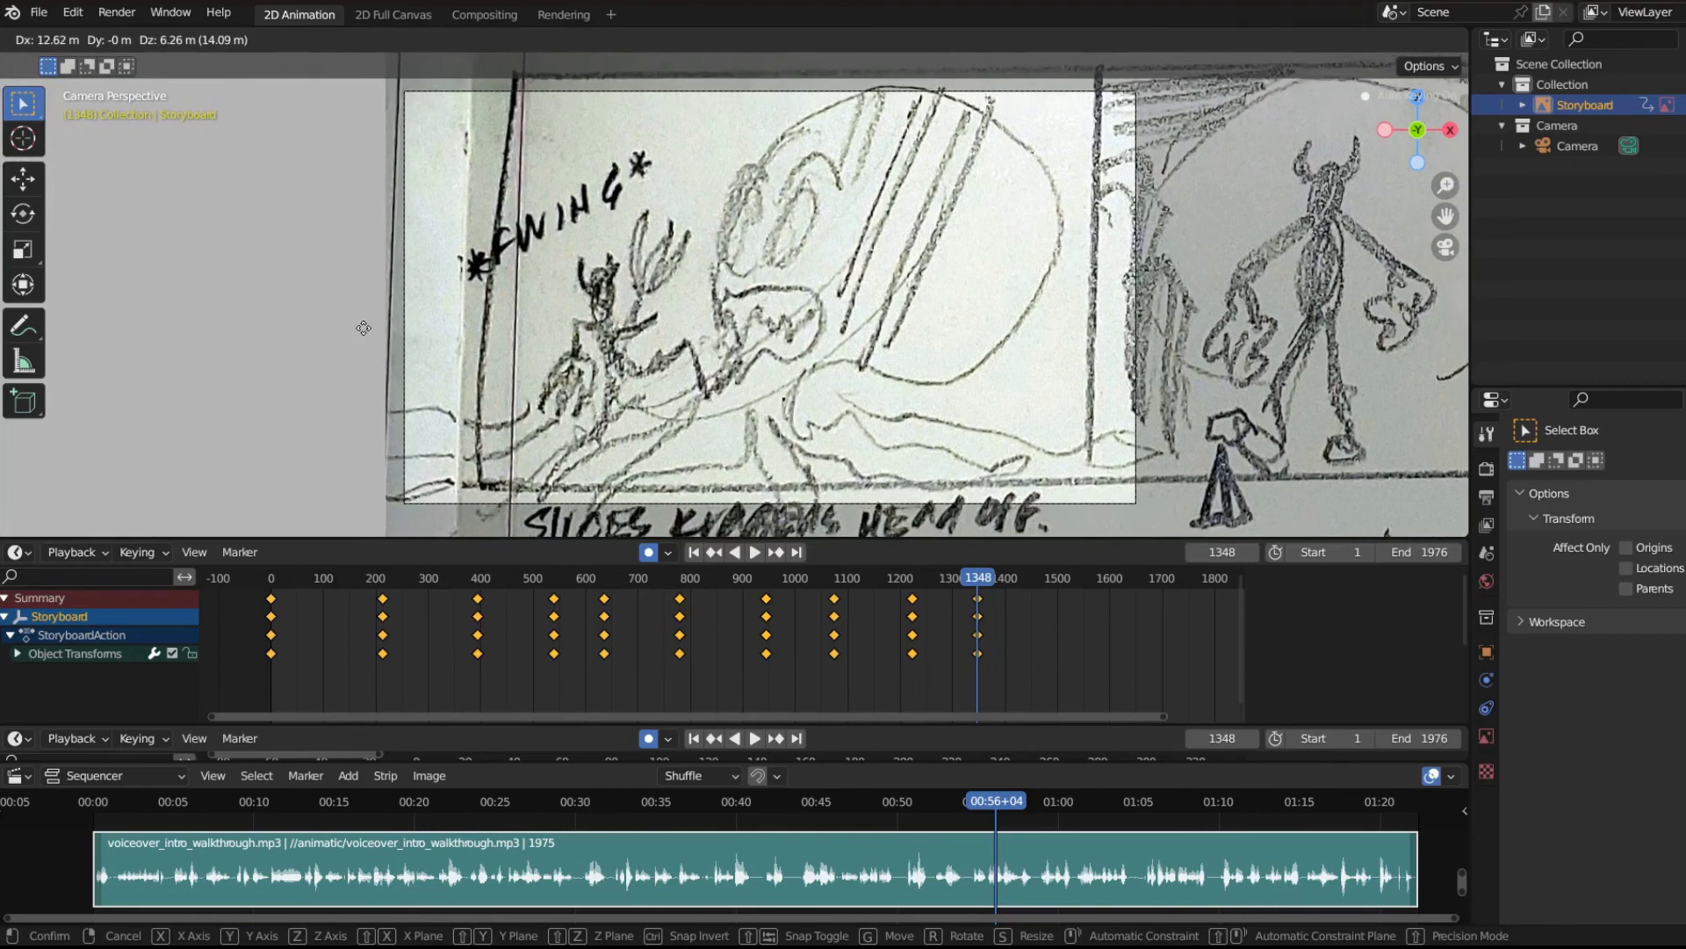
left_click(389, 330)
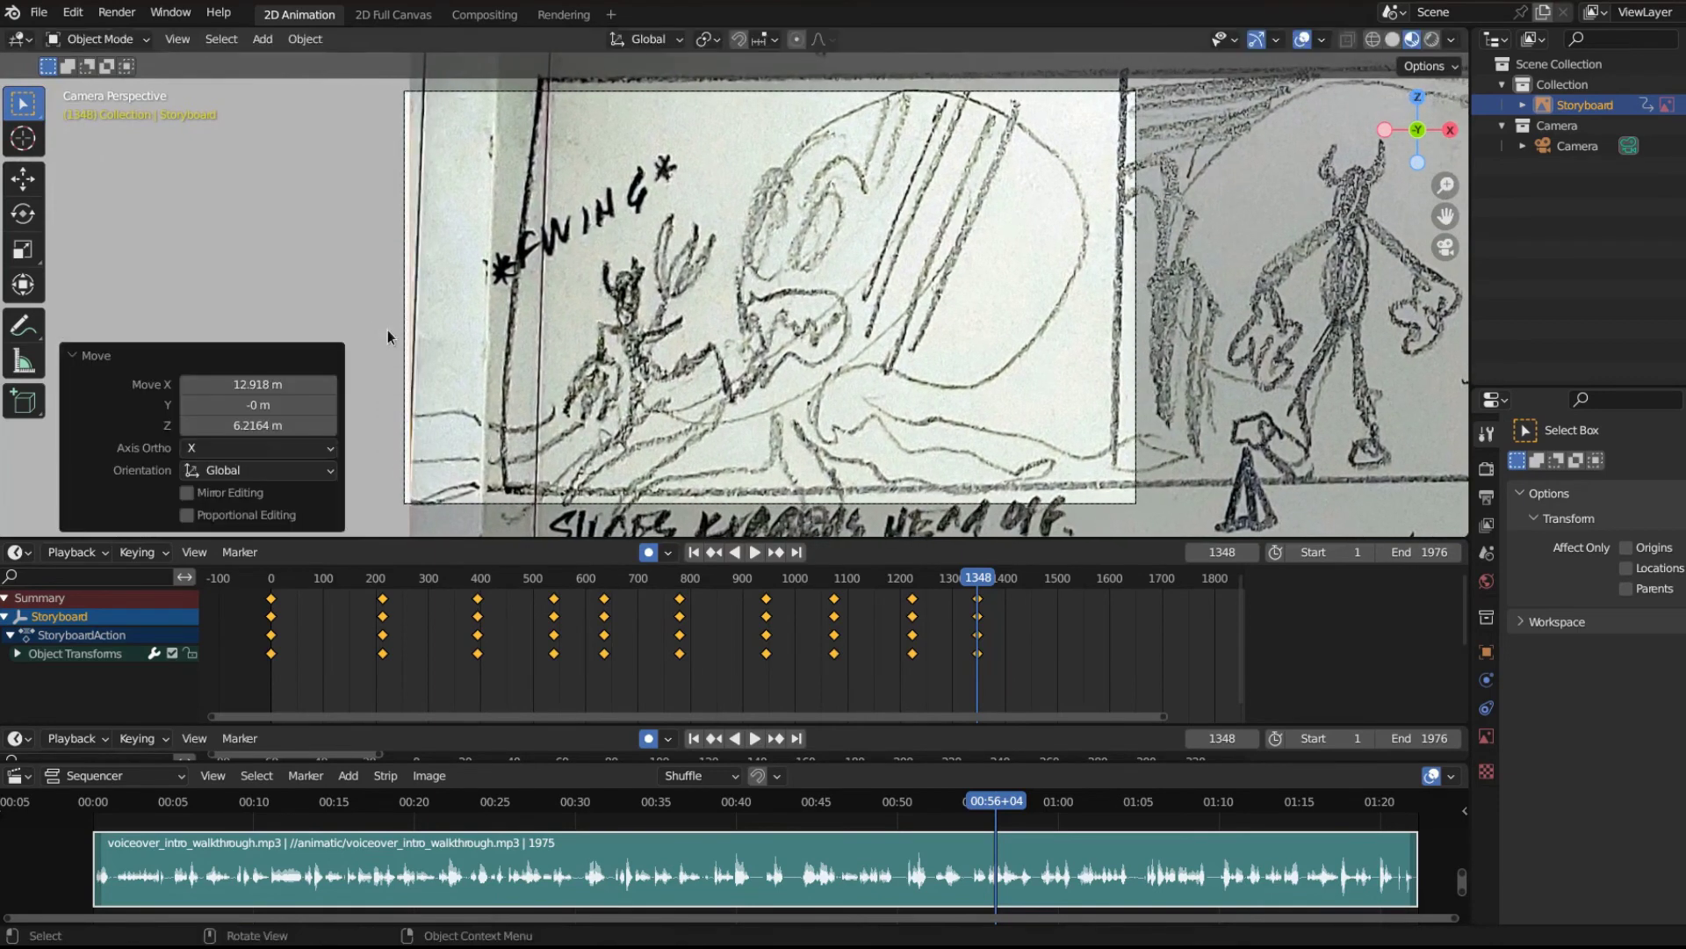
left_click(754, 553)
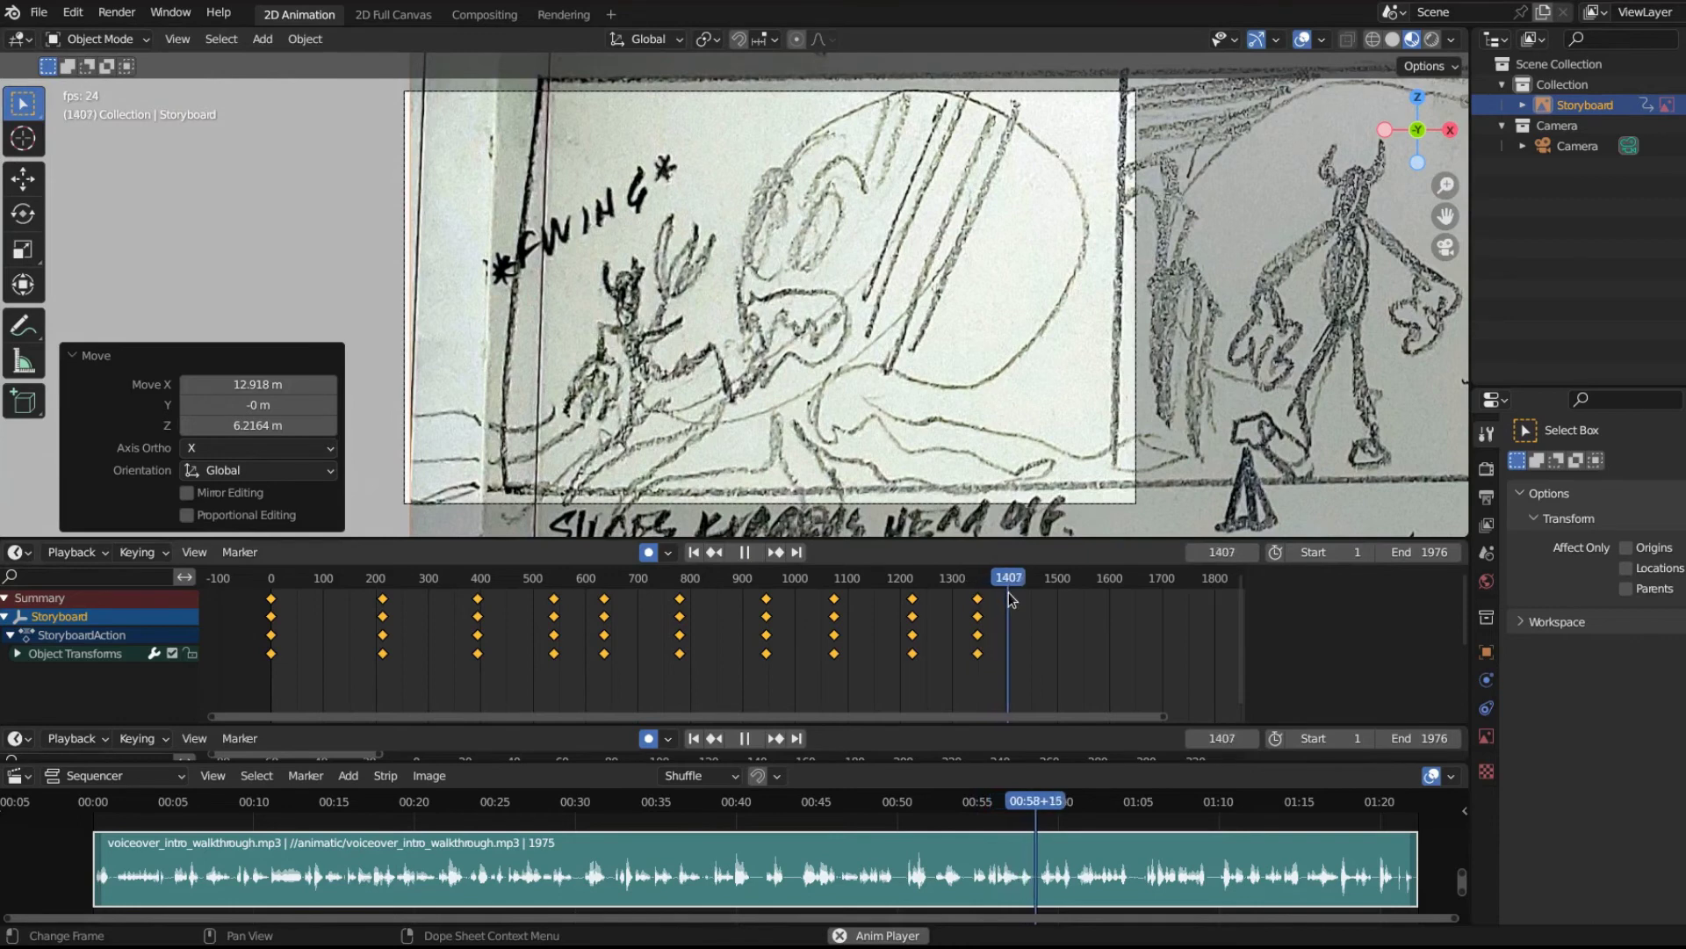
Stop at frame 1604, key location, and move the storyboard onto the standing wolfman panel.
left_click(745, 552)
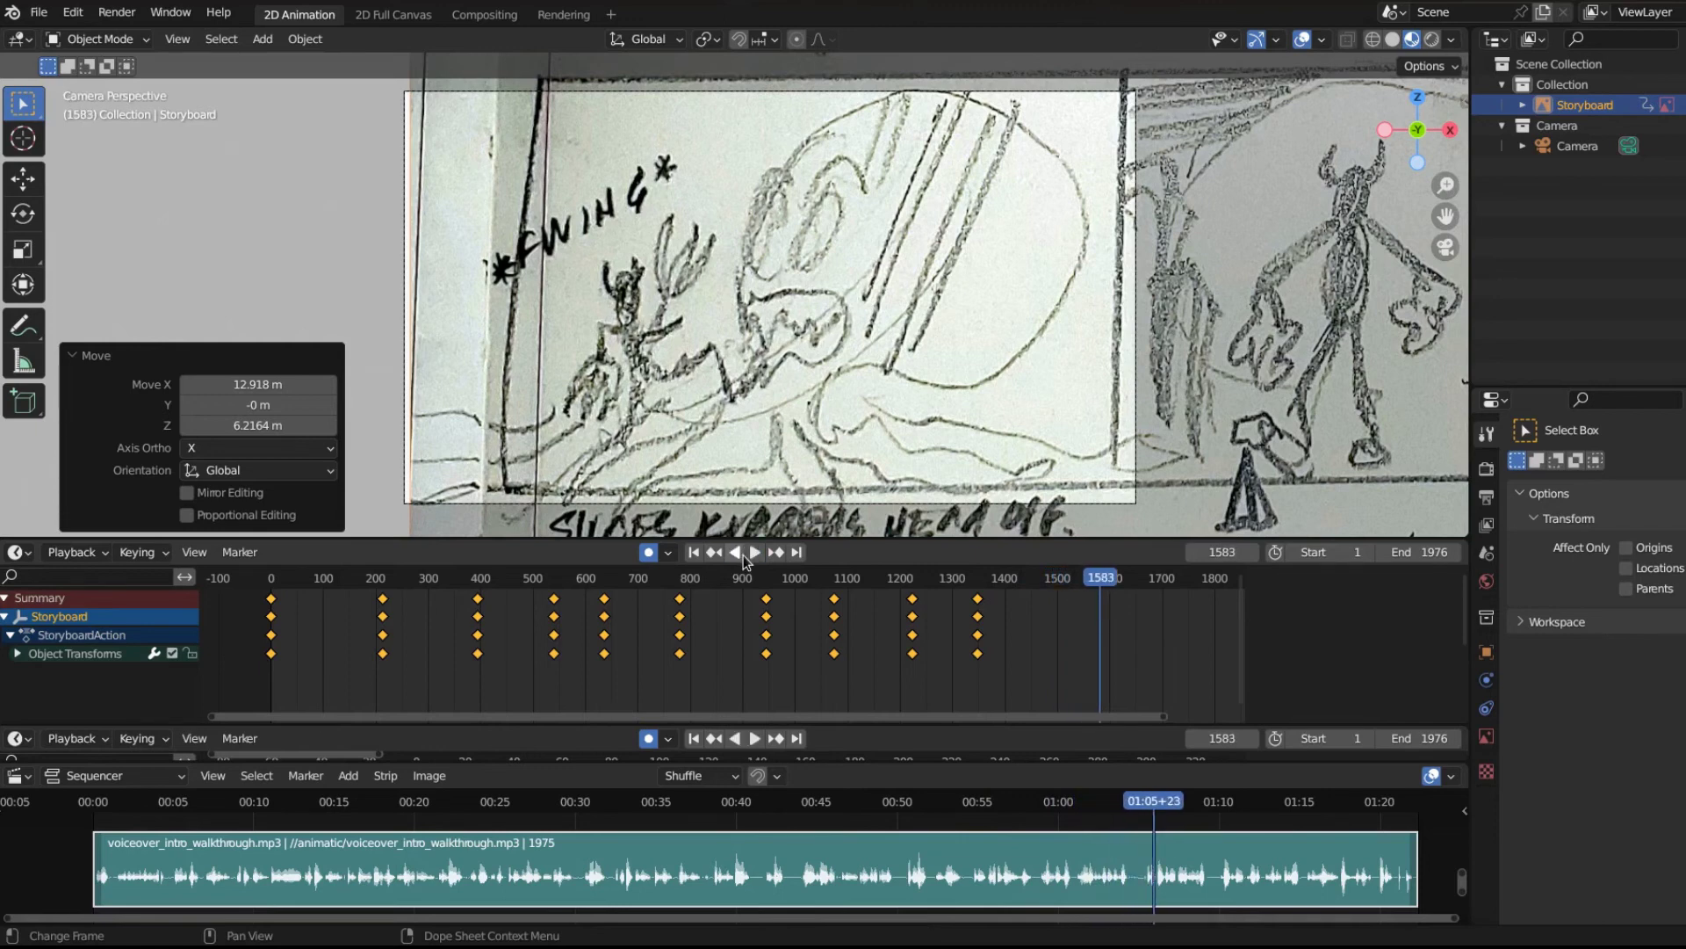
left_click(755, 551)
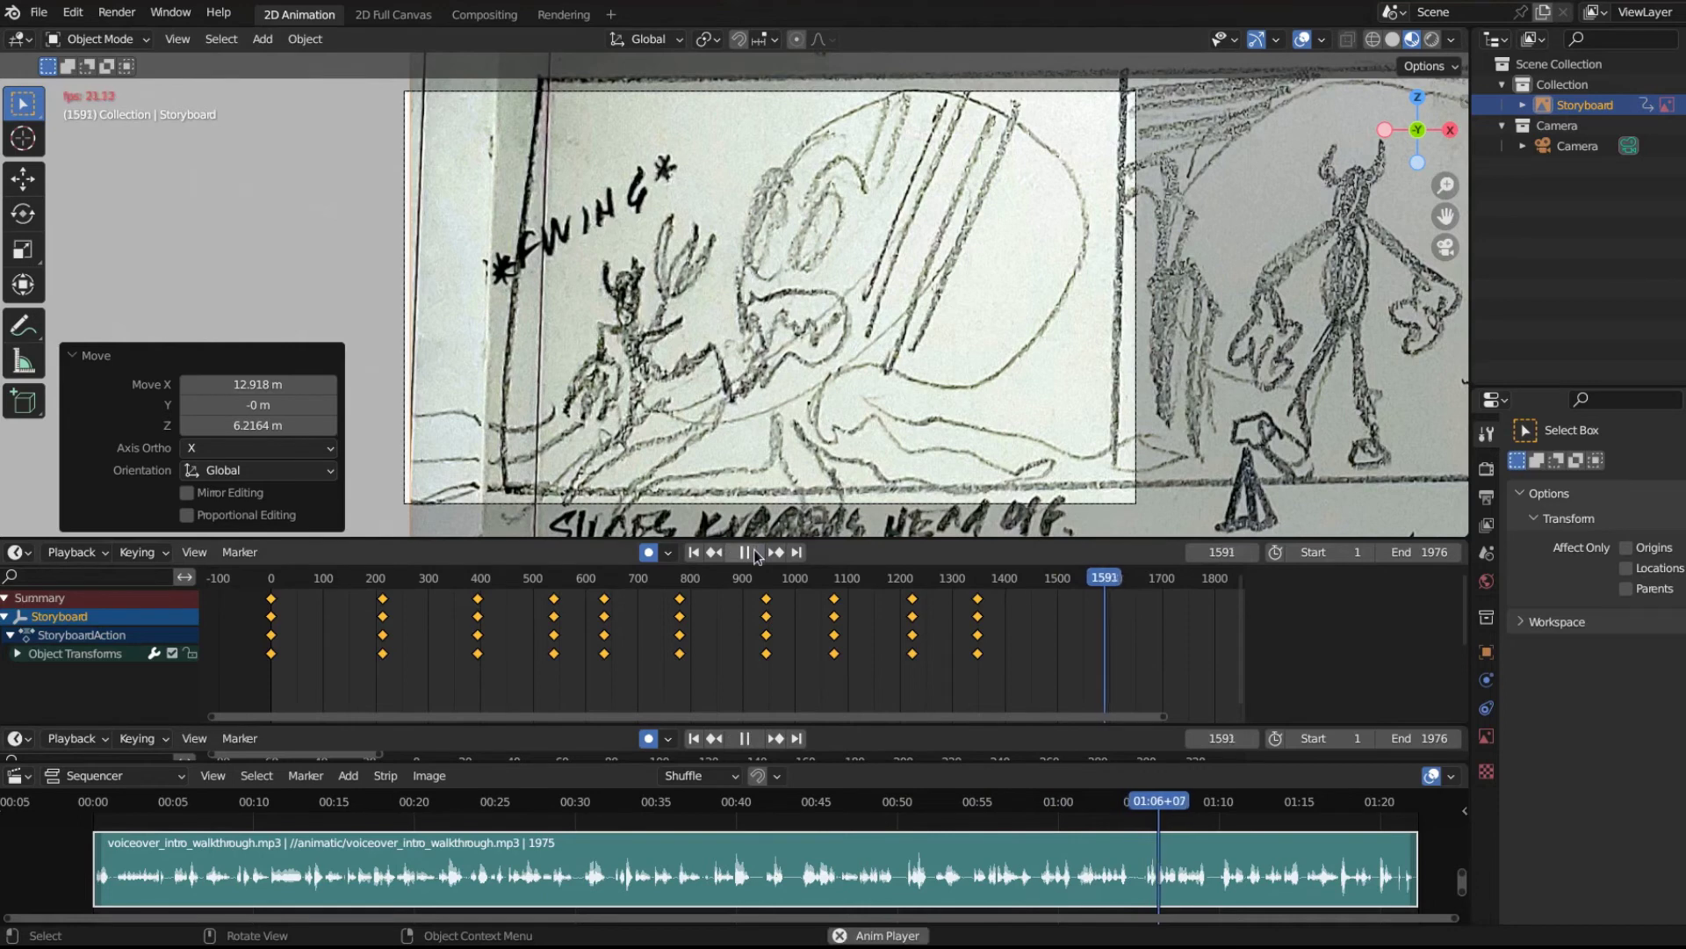
left_click(755, 553)
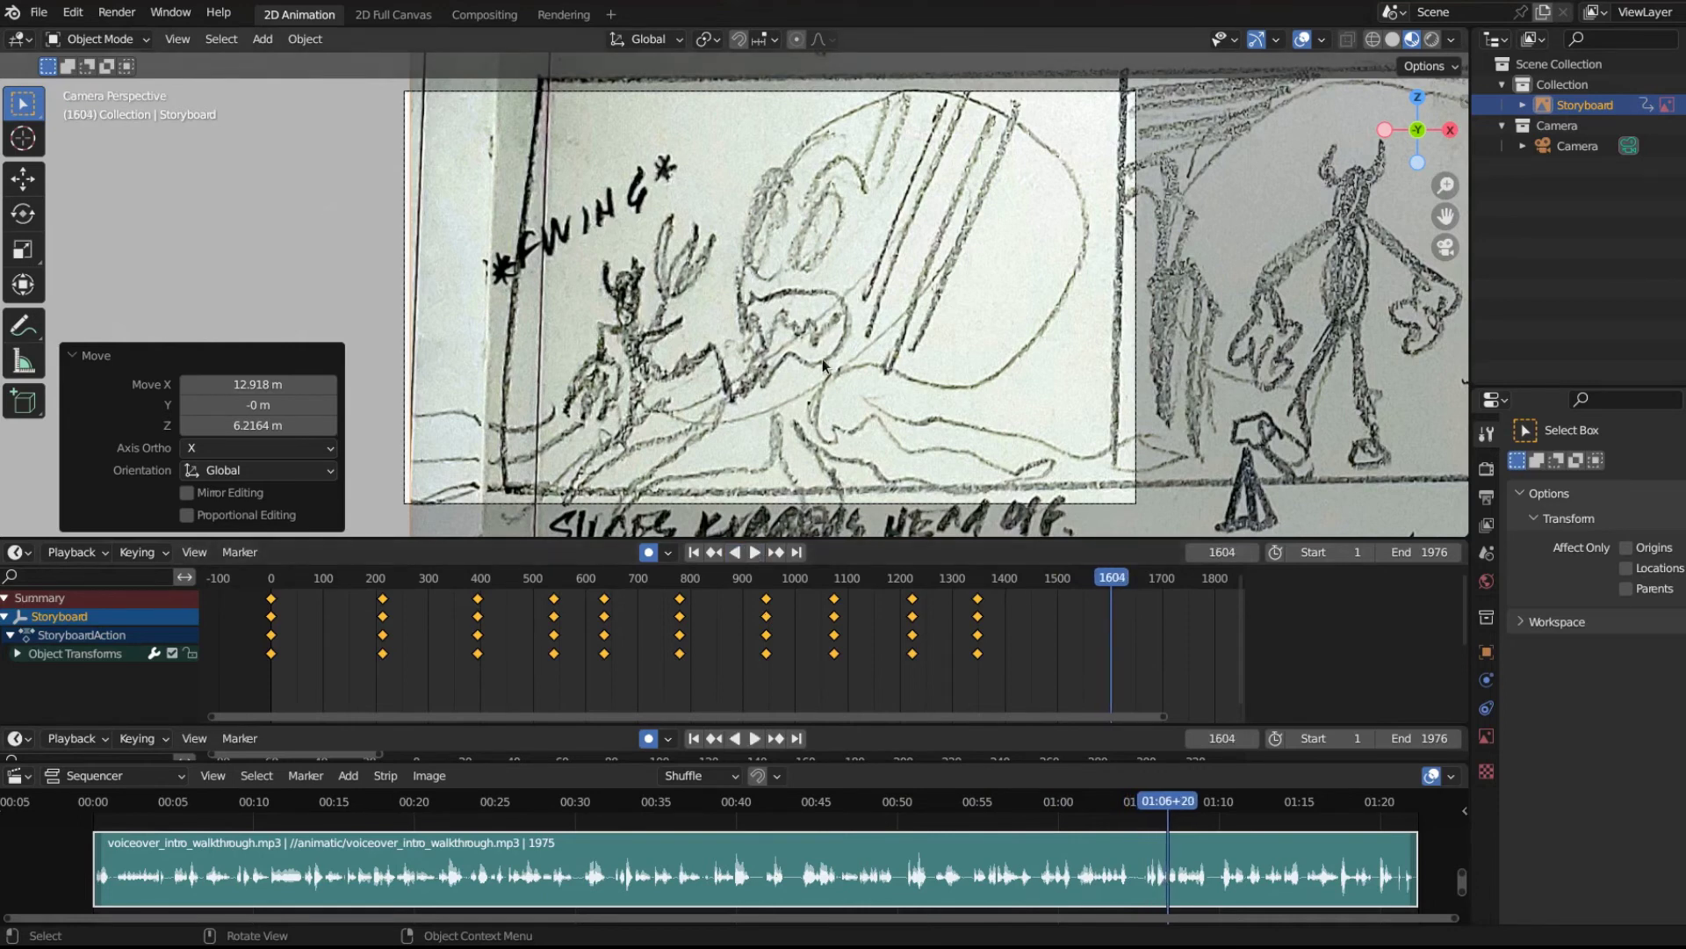
key("i")
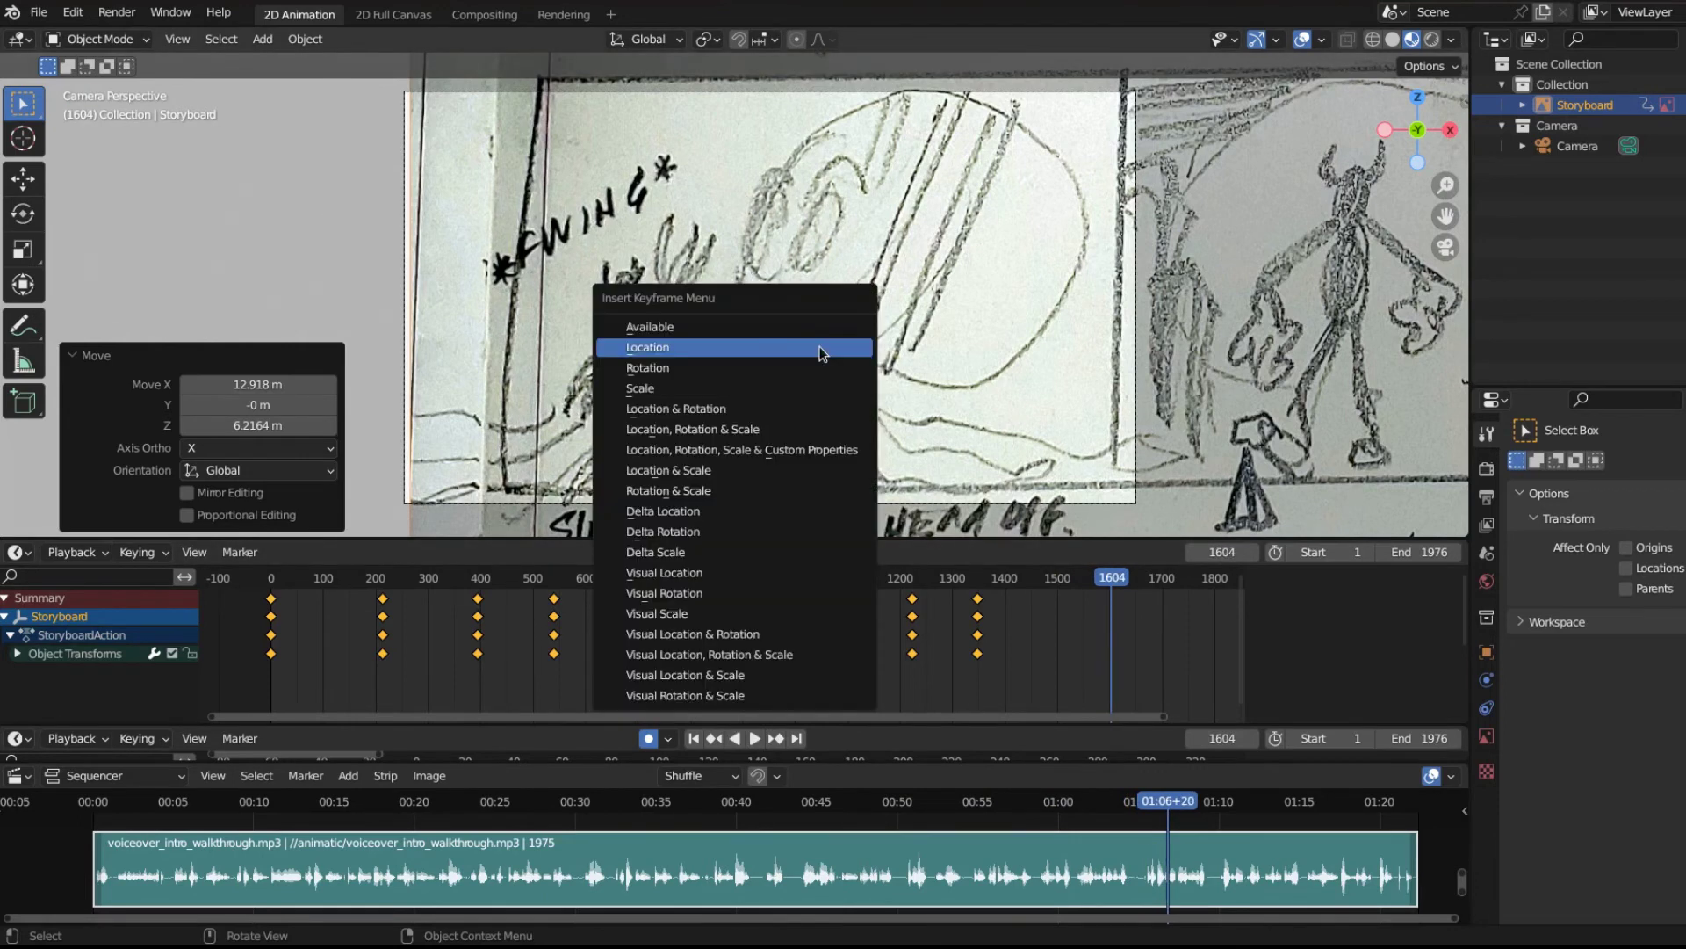
left_click(822, 354)
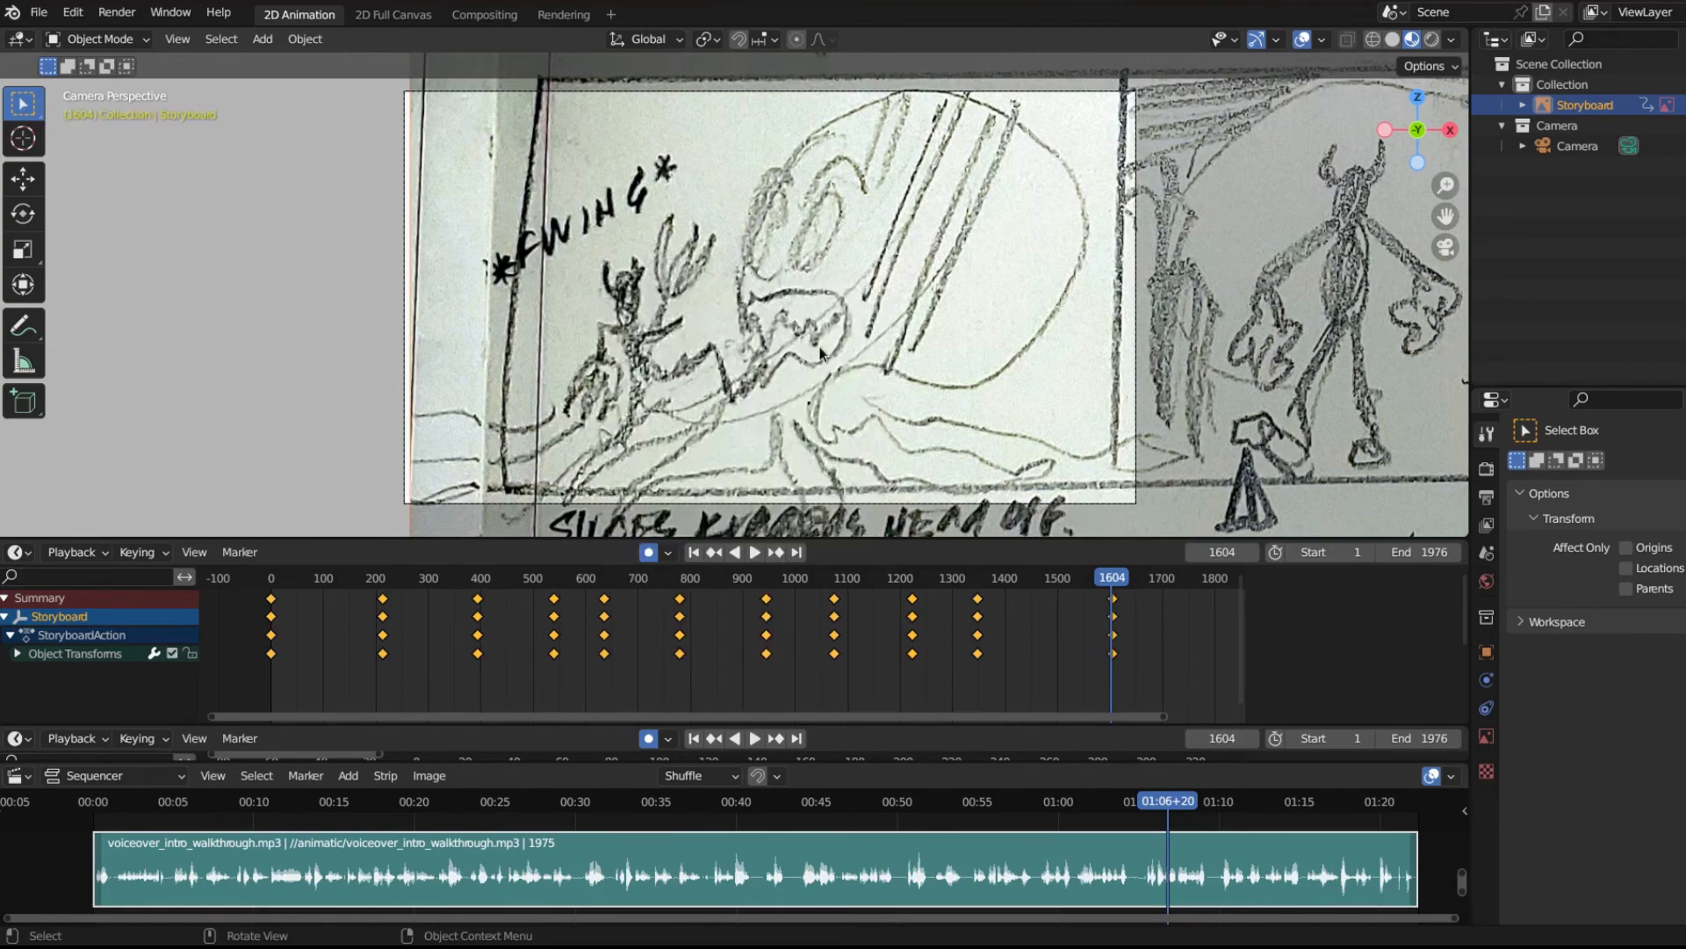
key("g")
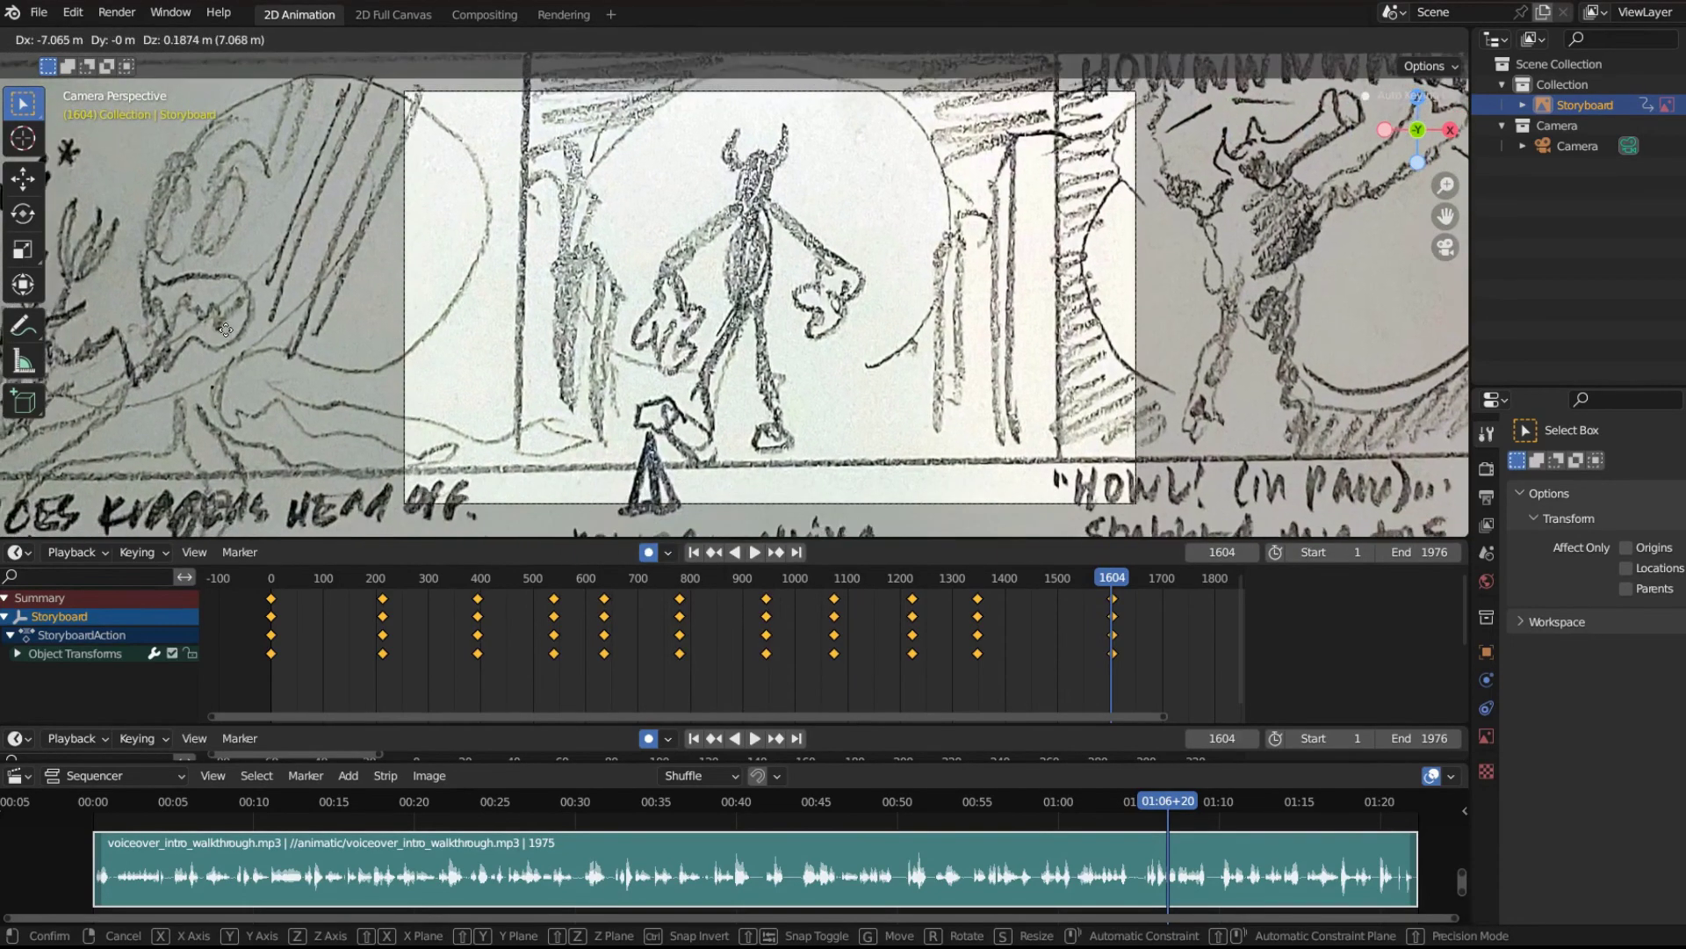
left_click(225, 327)
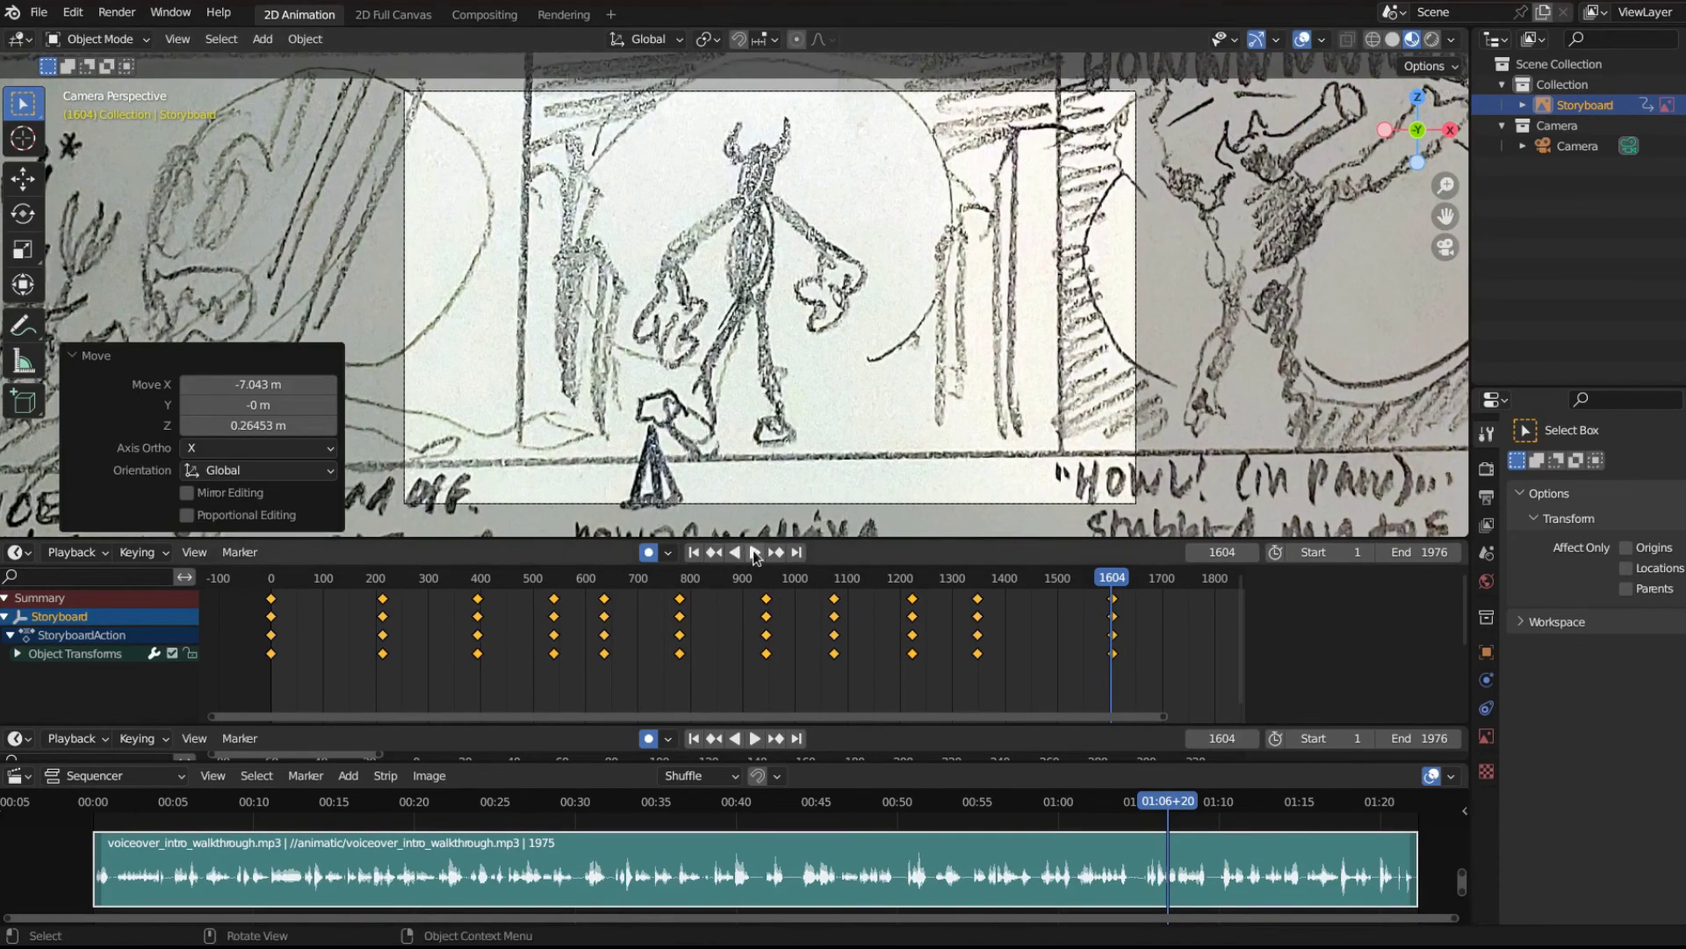
Key location at frame 1805 and shift the storyboard −6.2053 m X, −0.48497 m Z onto the howl panel.
left_click(753, 552)
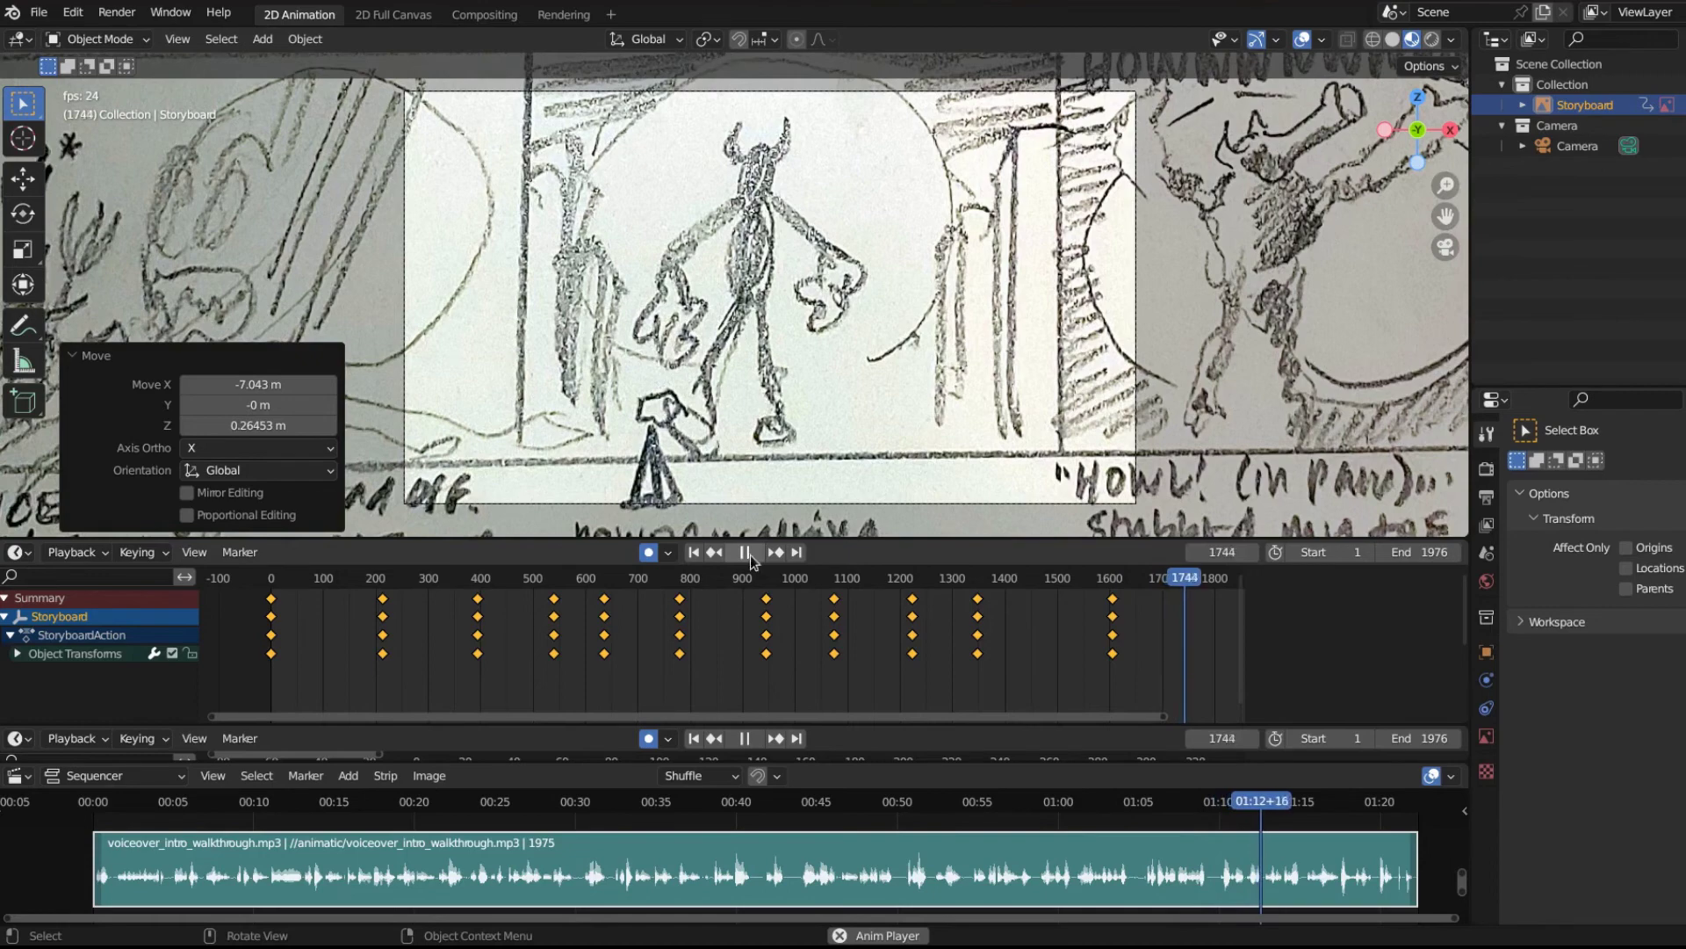
scroll(1136, 662, "down", 2)
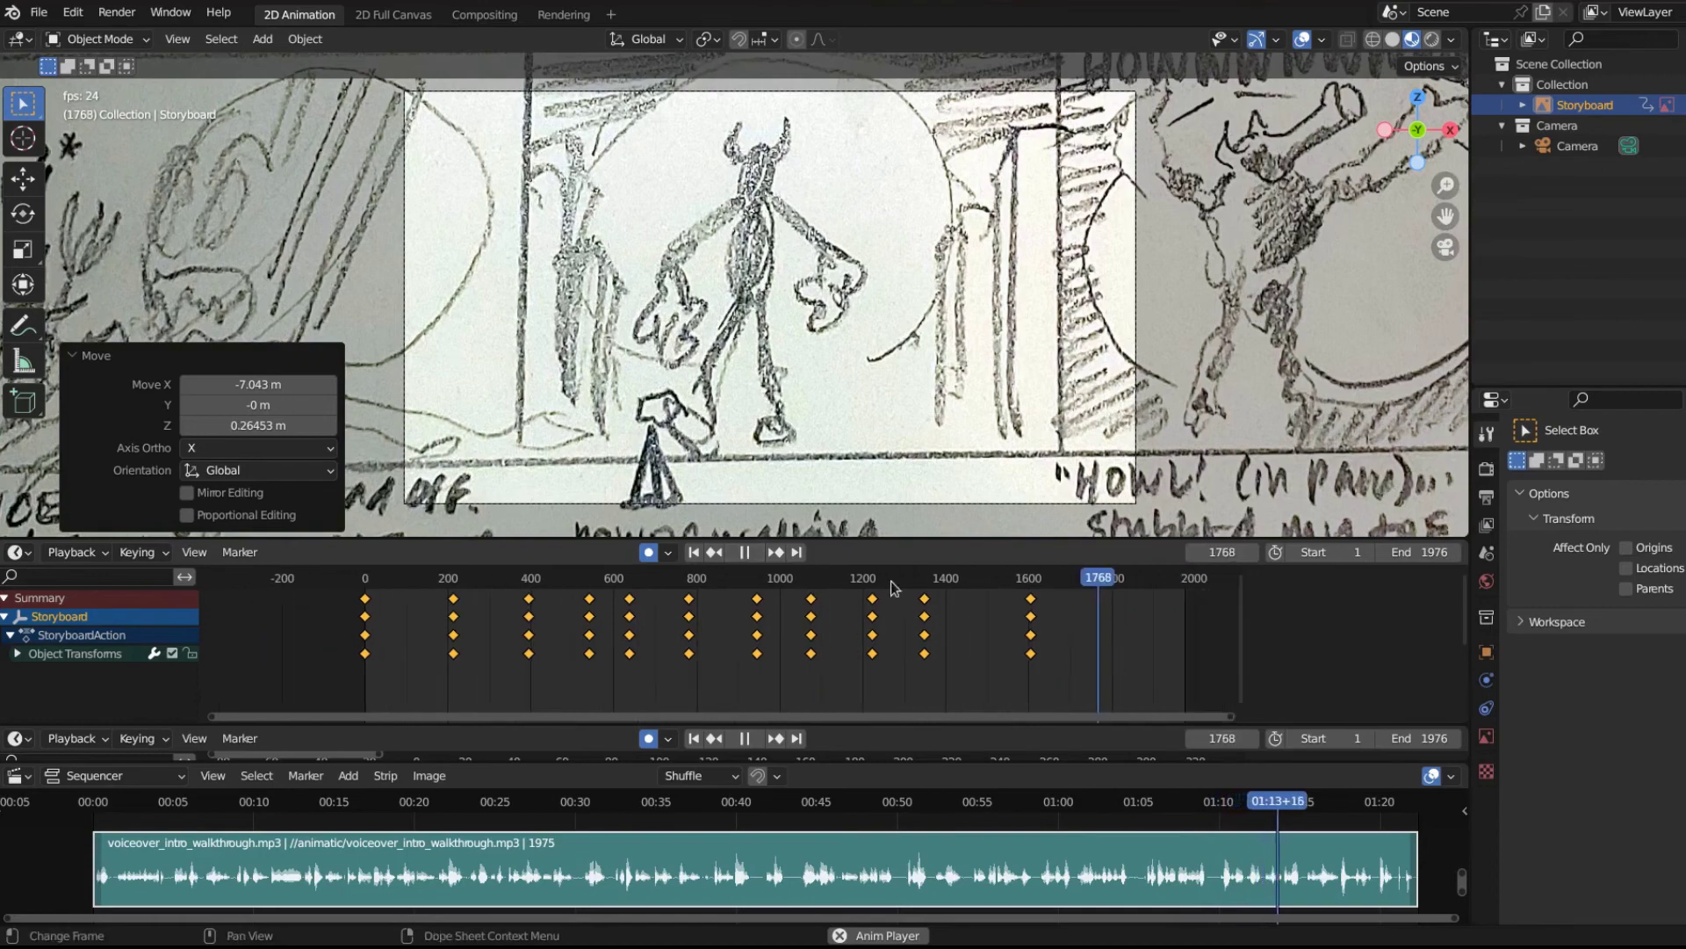
left_click(745, 553)
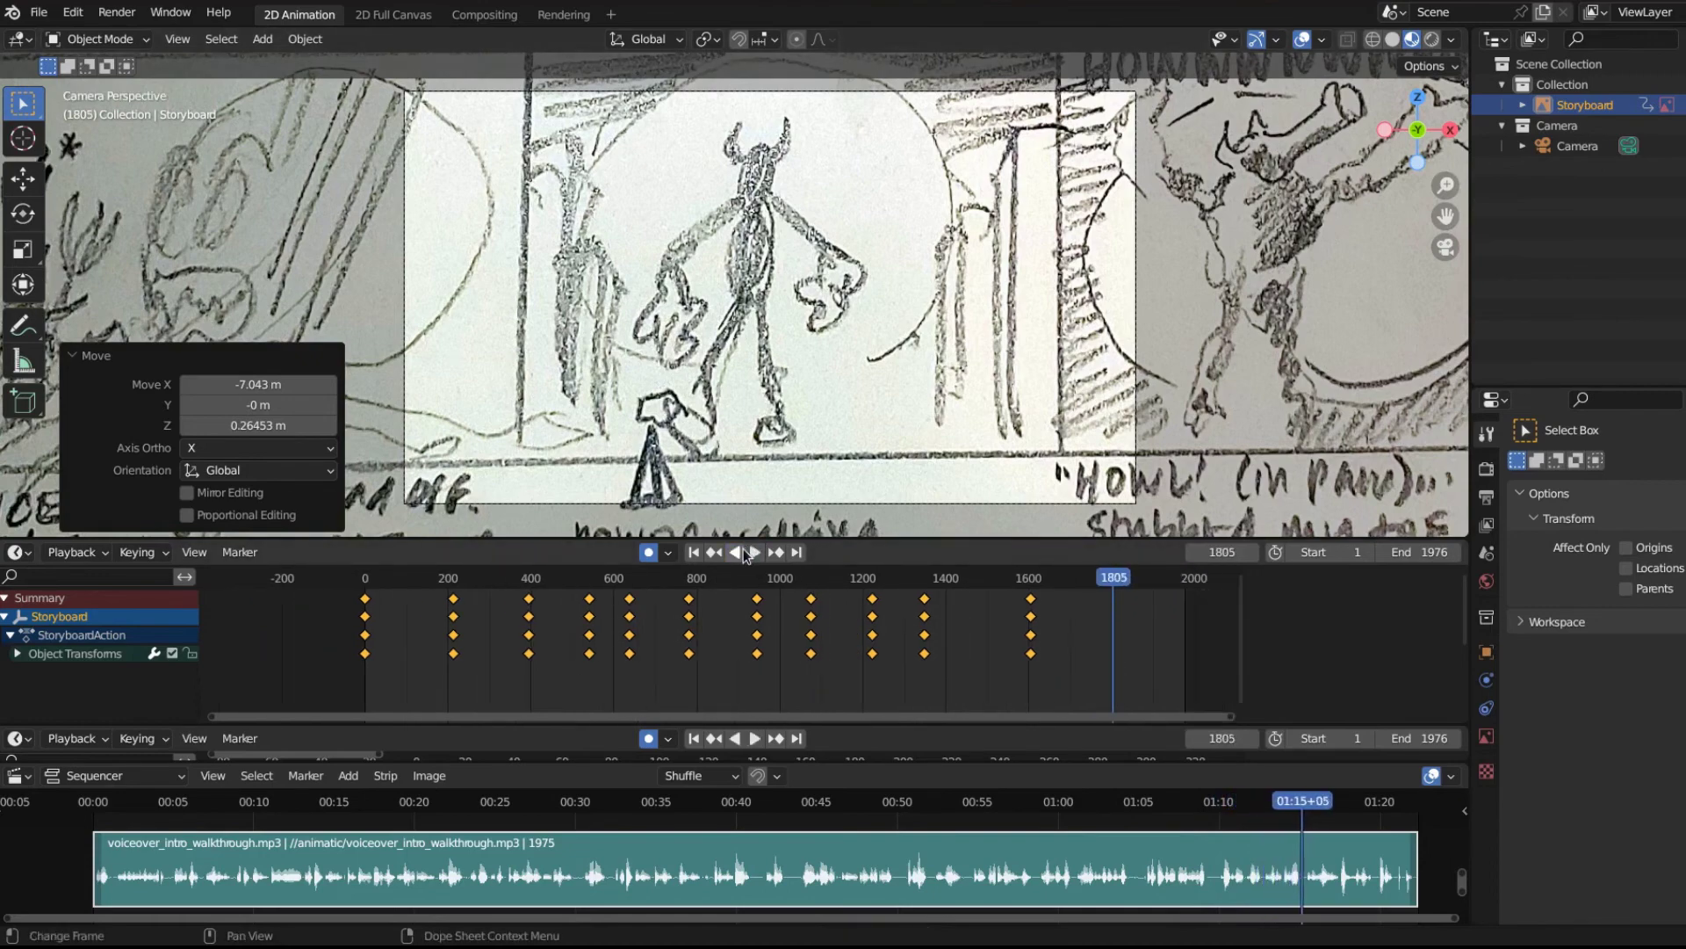
key("i")
left_click(870, 402)
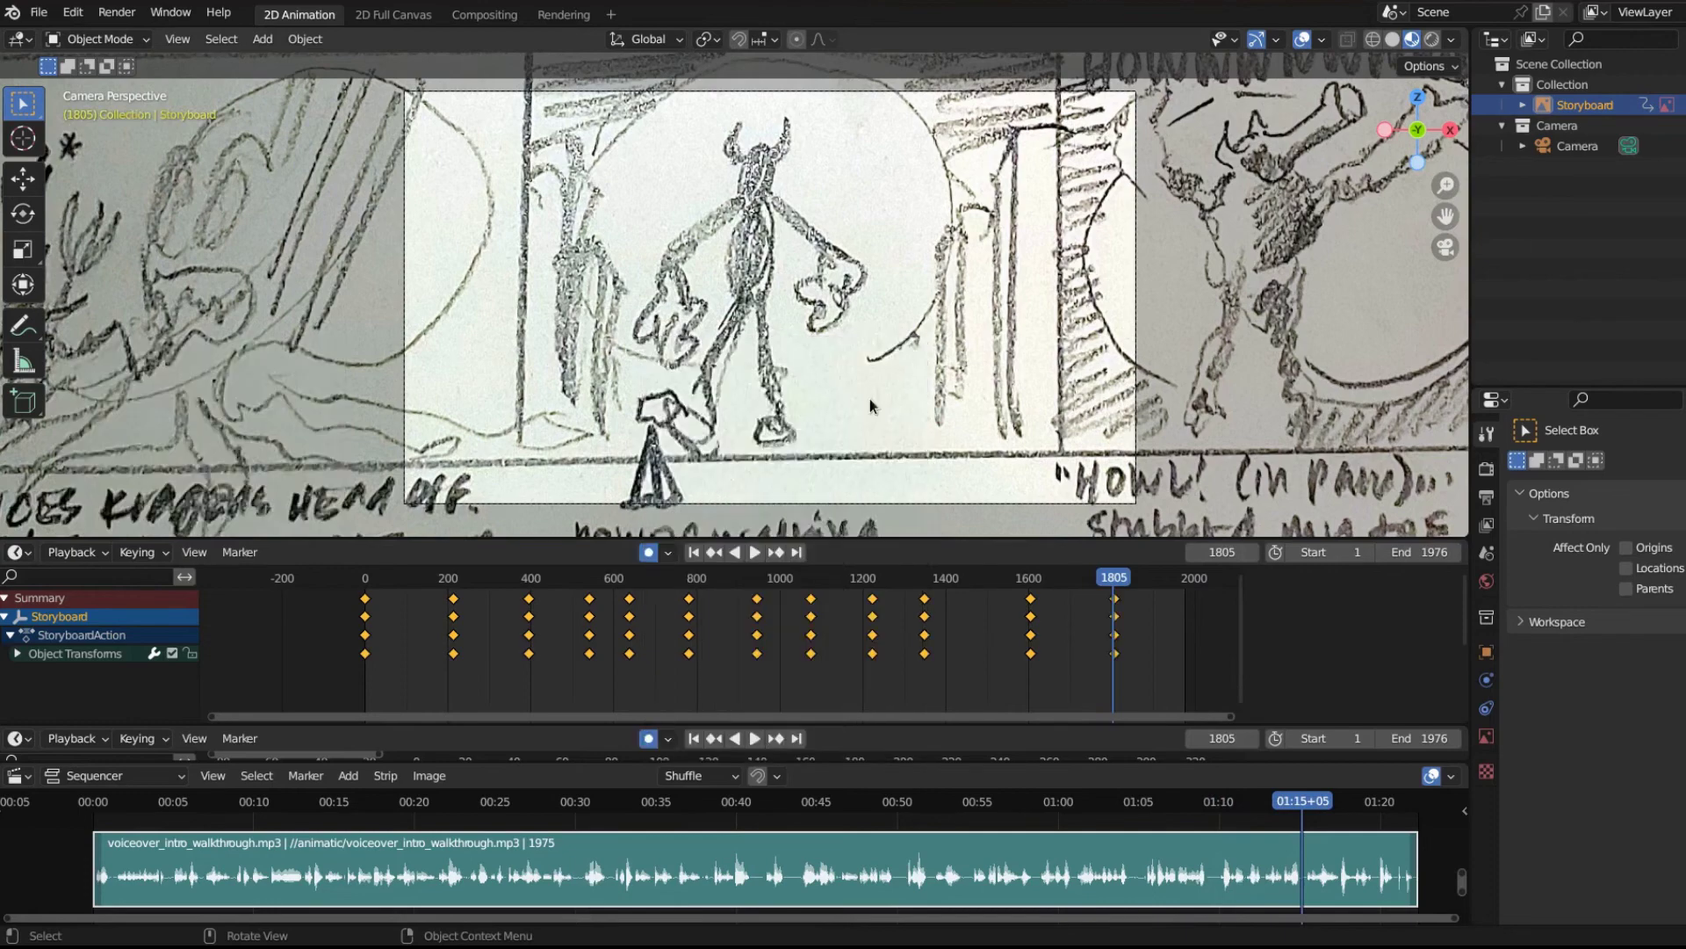
key("g")
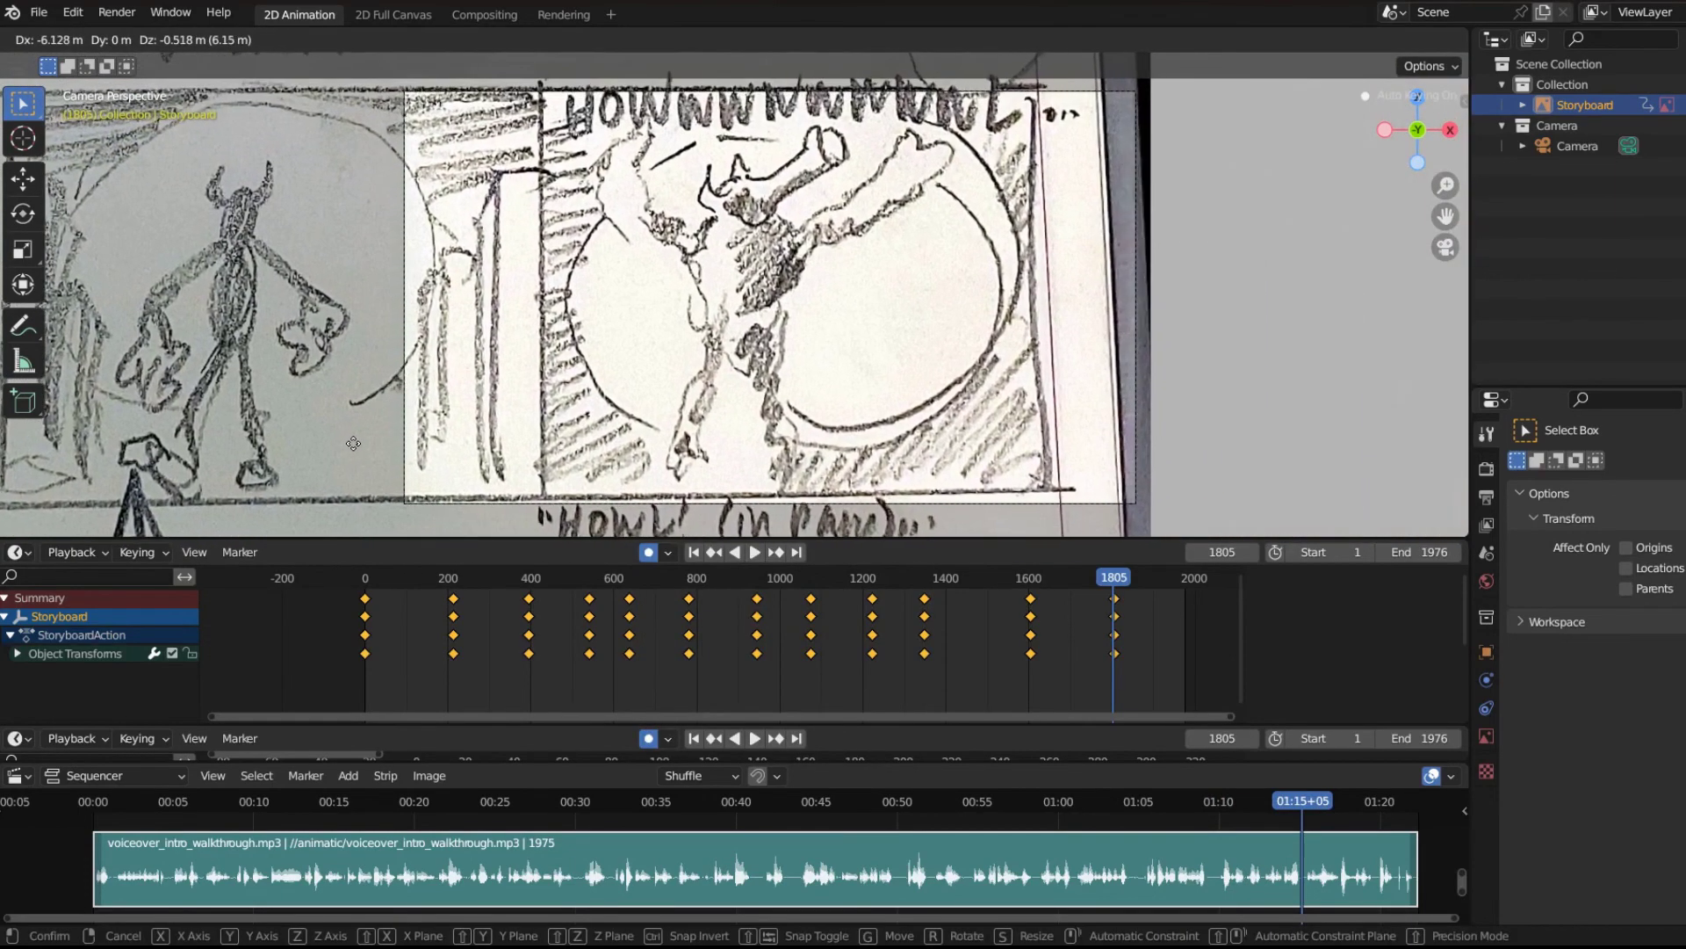
left_click(350, 445)
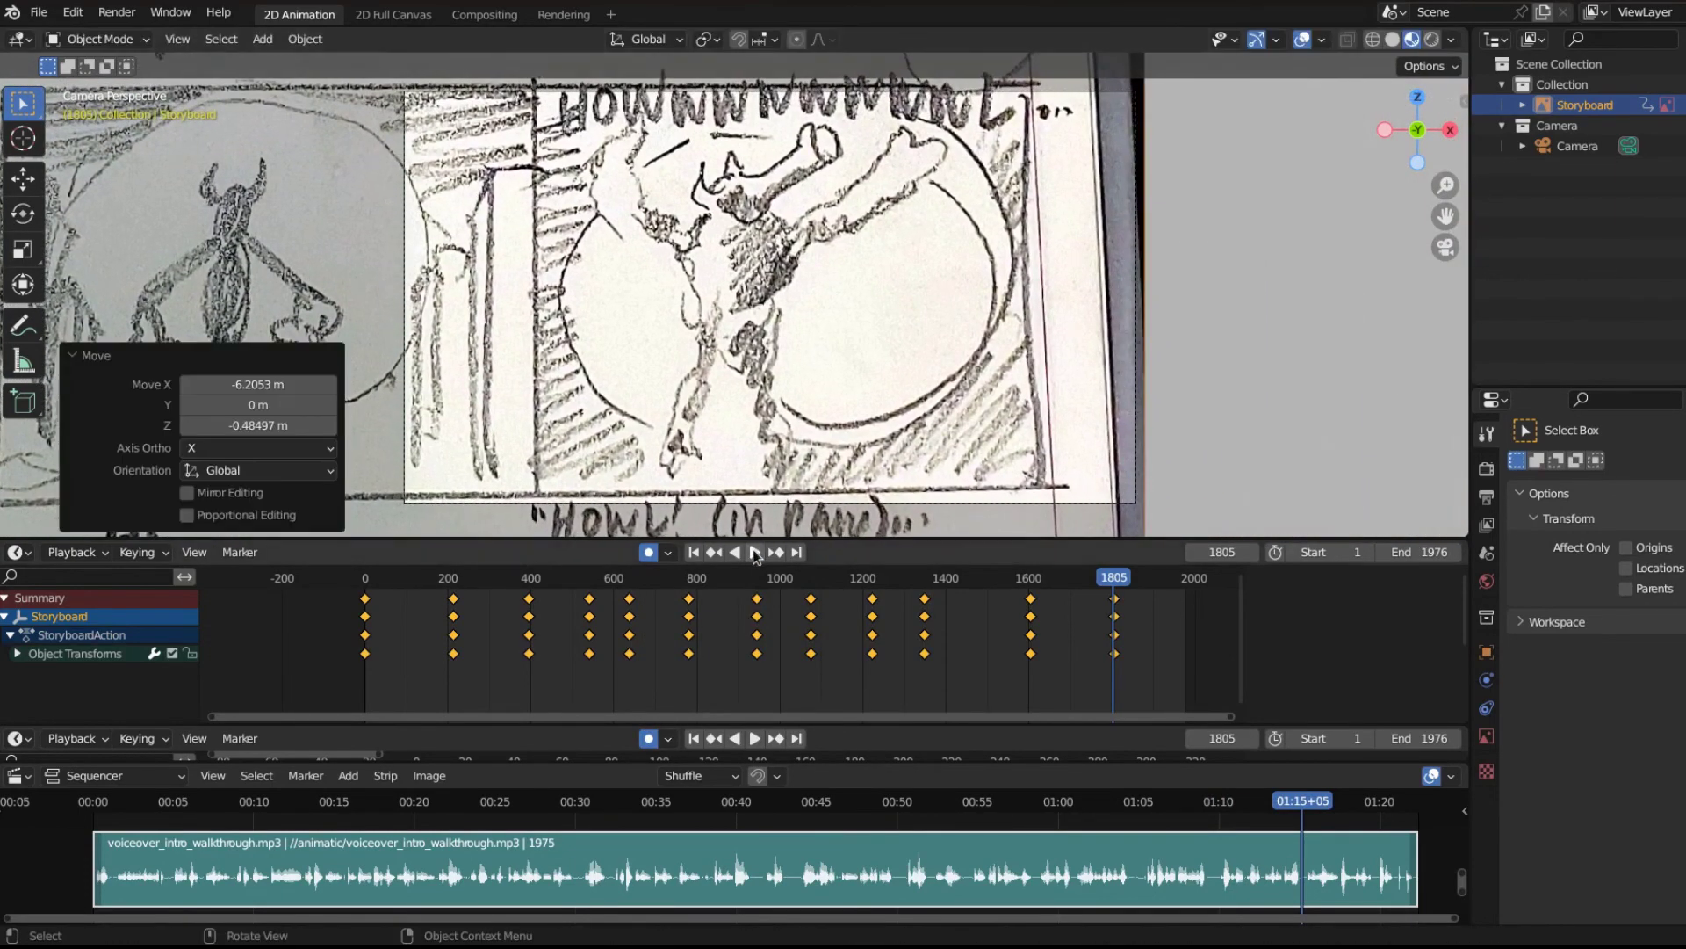
left_click(745, 554)
left_click(745, 553)
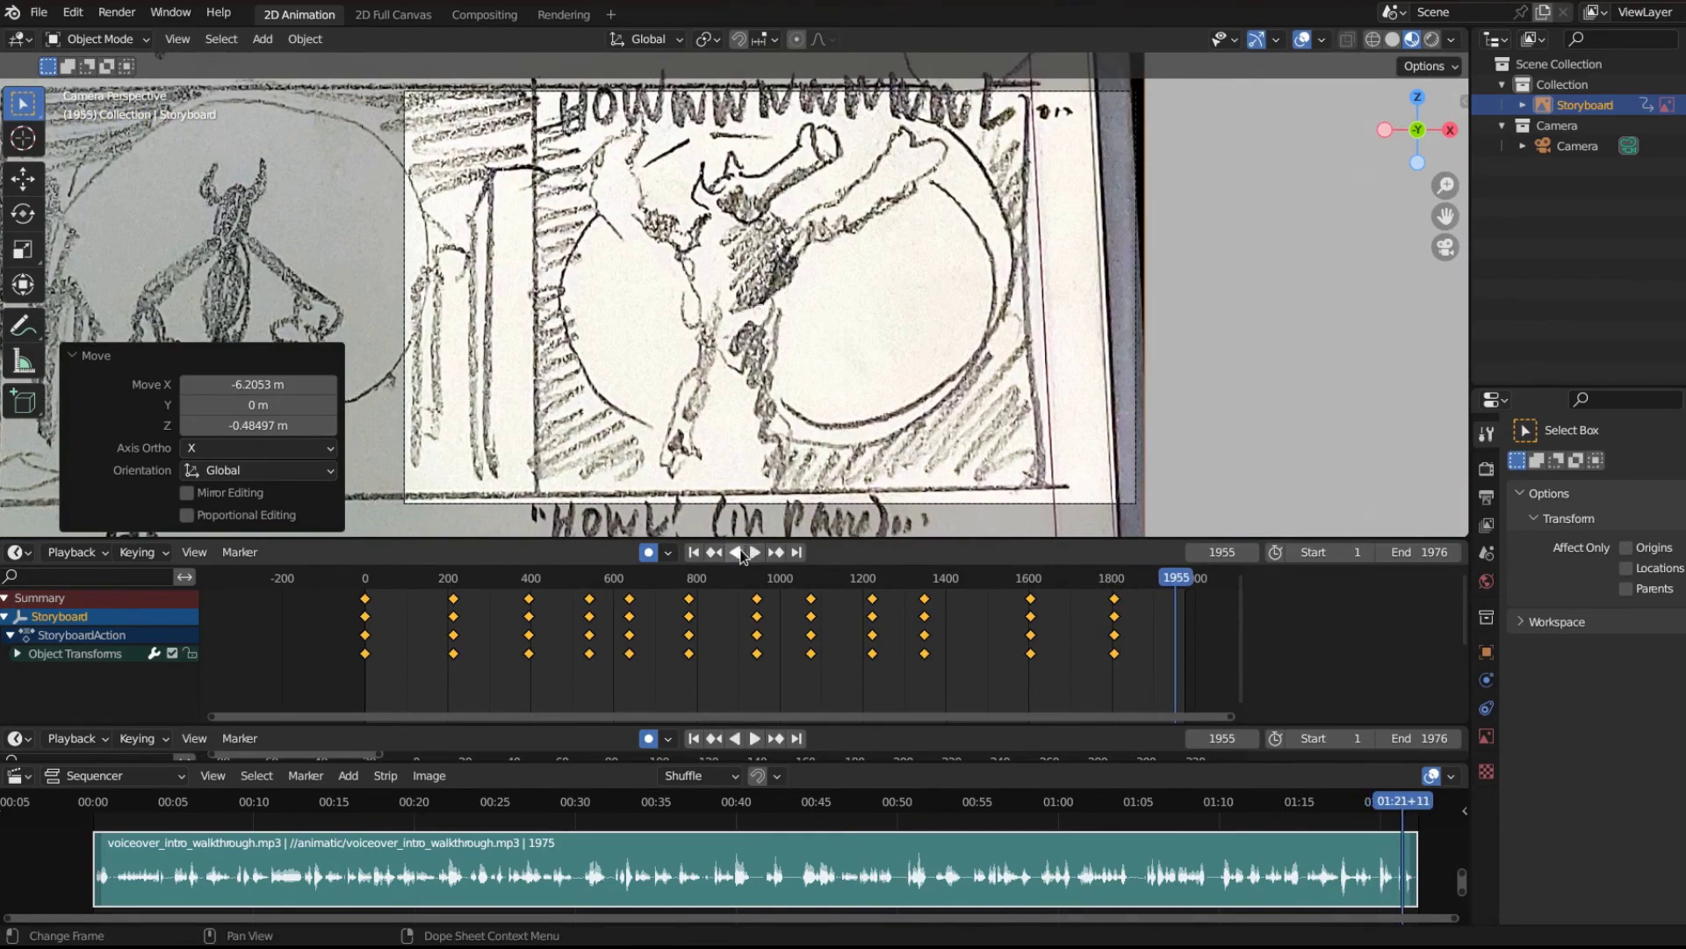
scroll(726, 684, "down", 2)
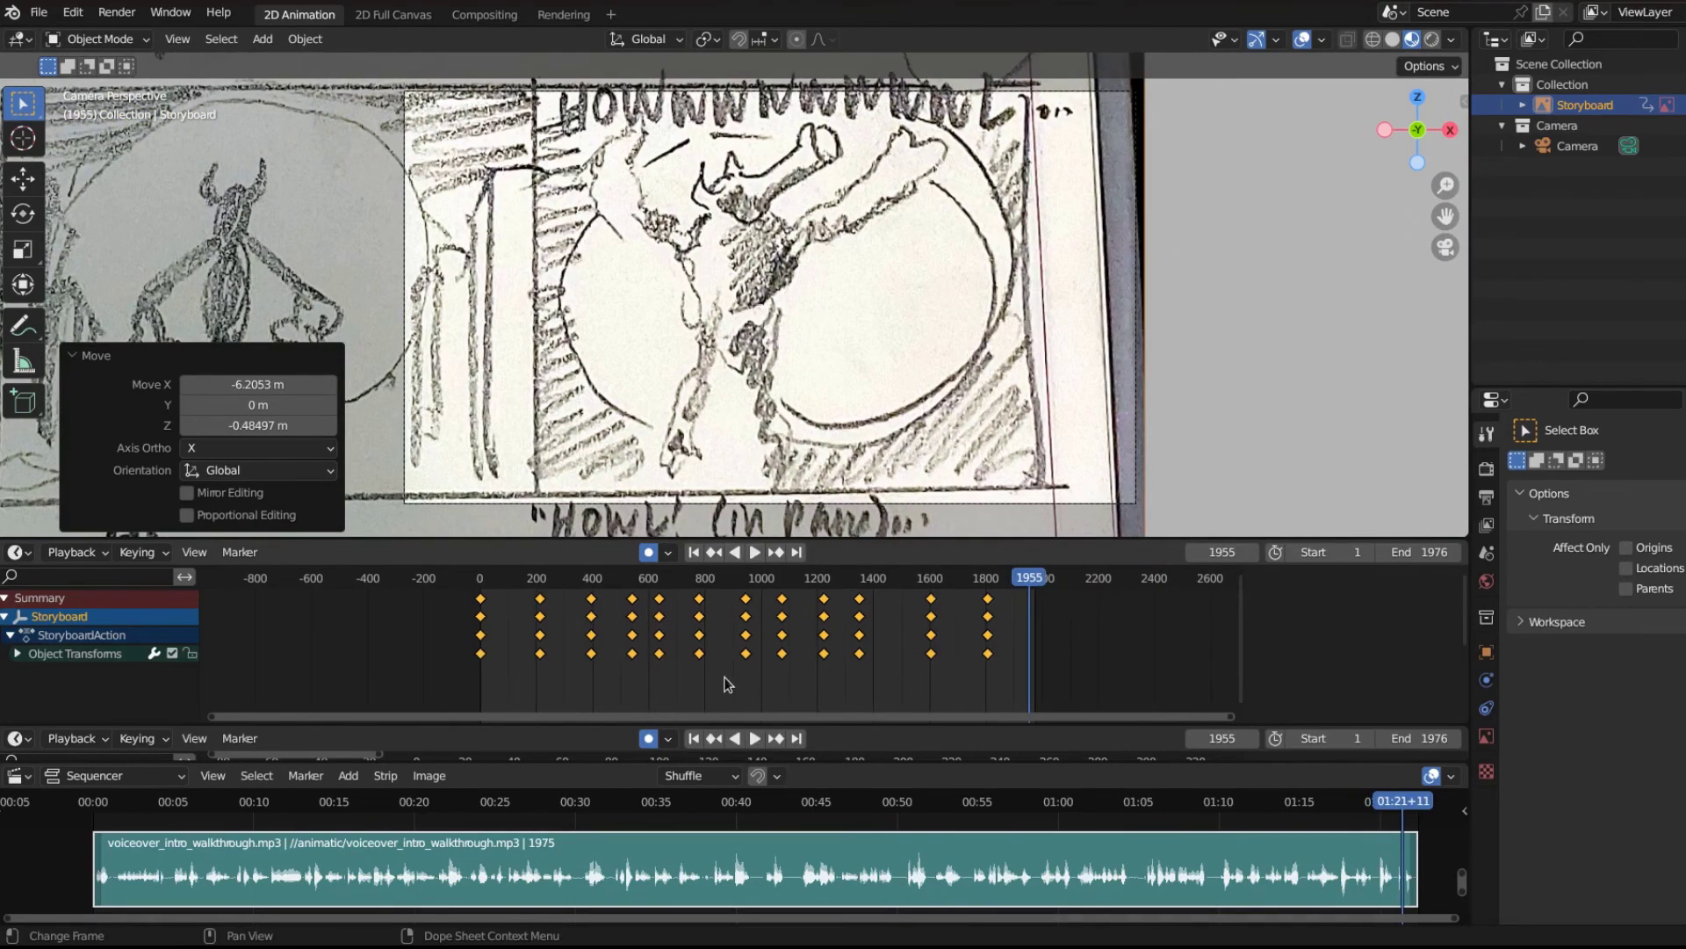
Jump back to frame 1 and save animatic_01.blend.
left_click(694, 551)
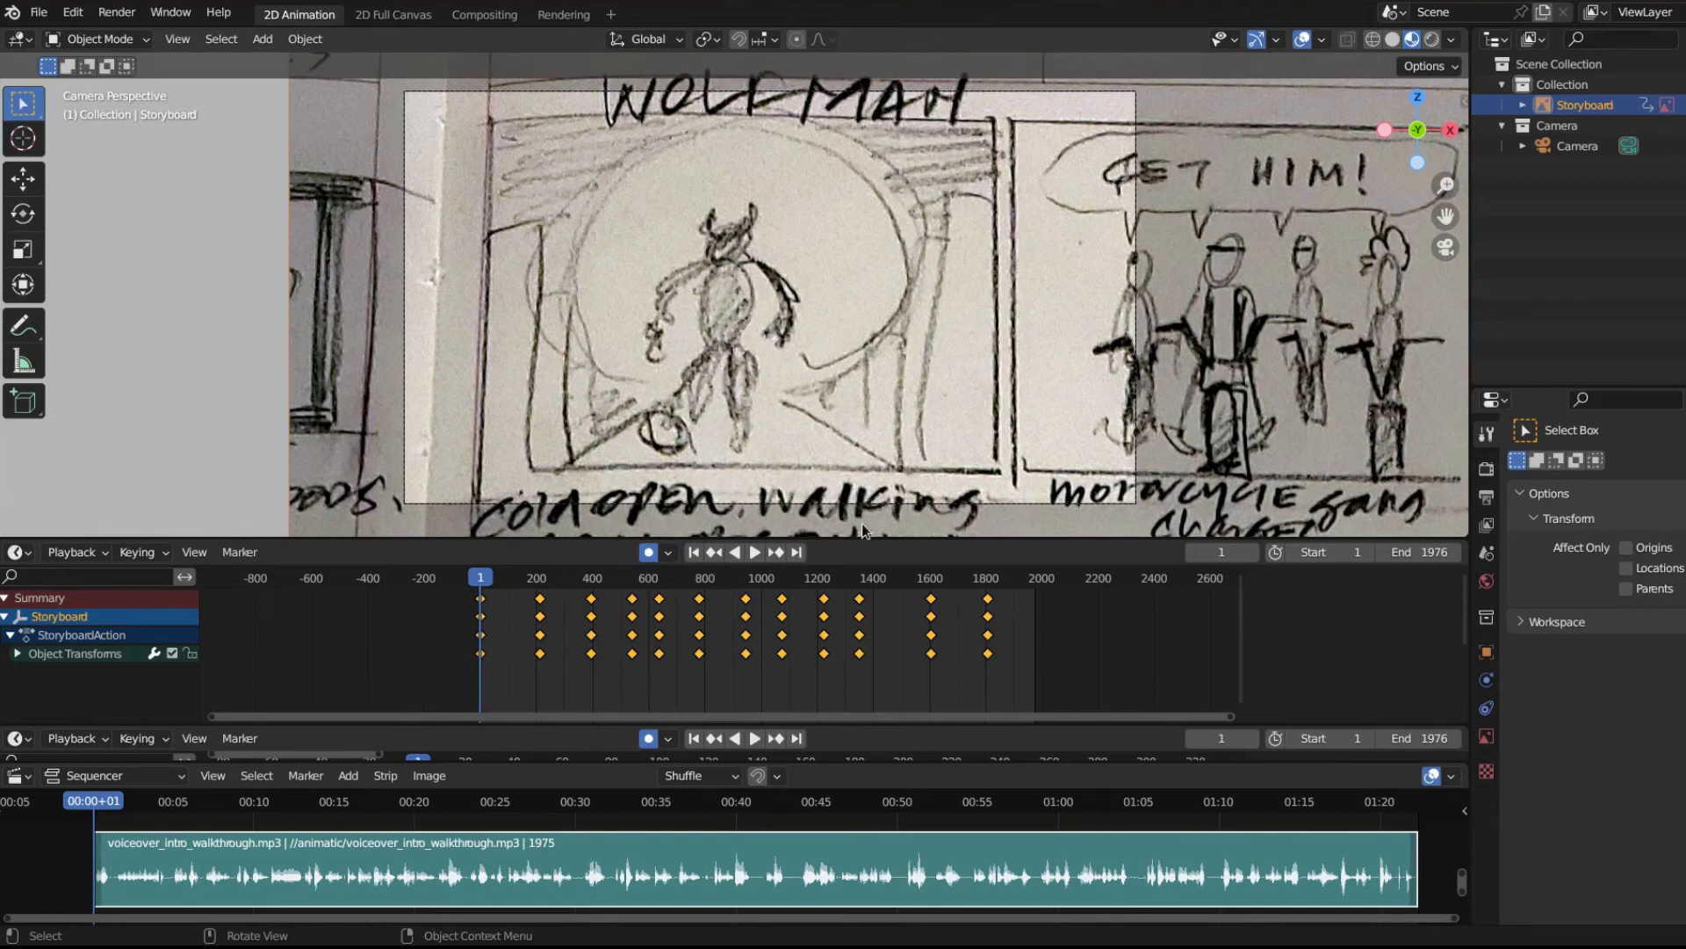
key("ctrl+s")
scroll(779, 362, "down", 4)
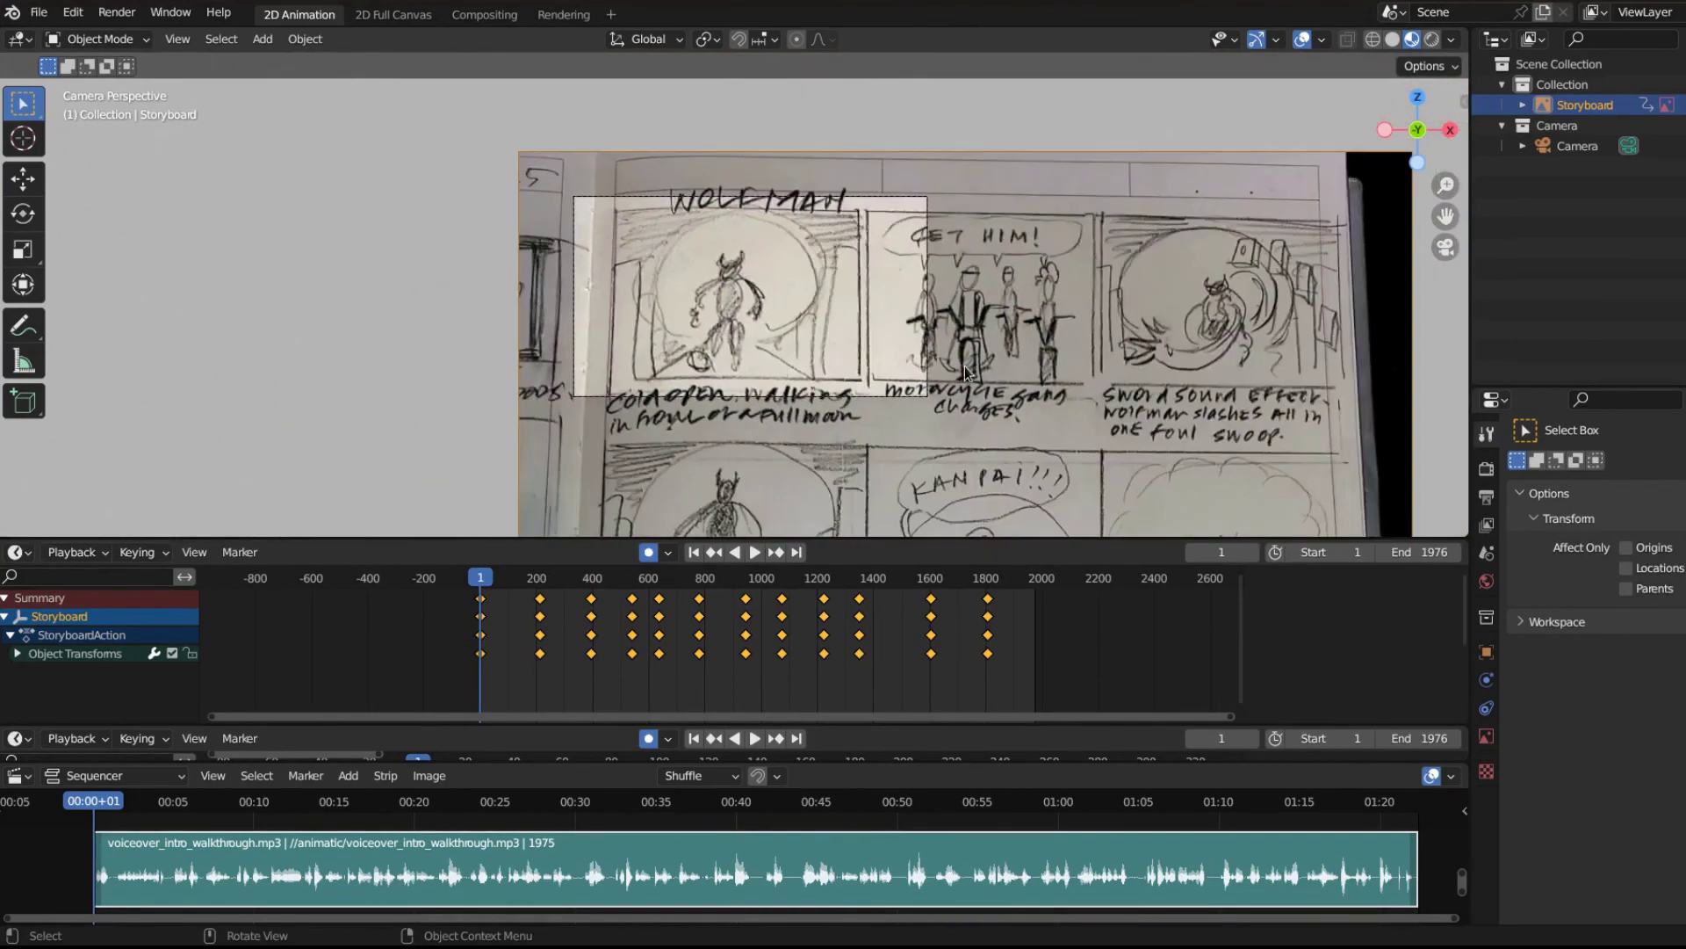
scroll(1010, 388, "down", 2)
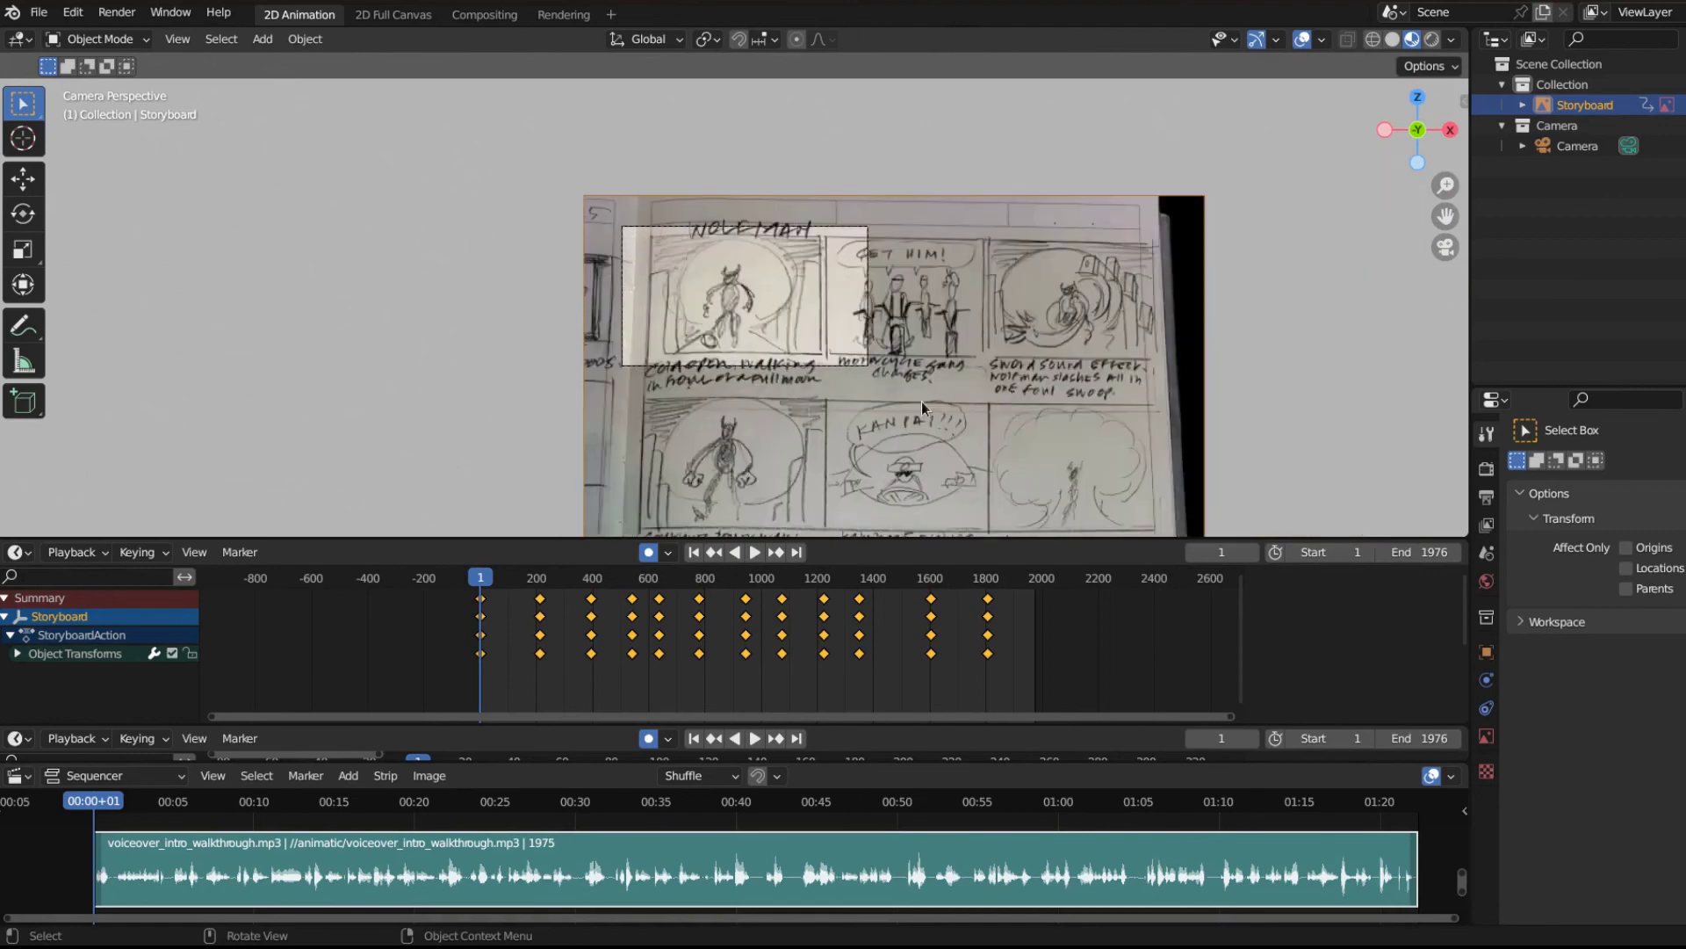
scroll(920, 402, "up", 4)
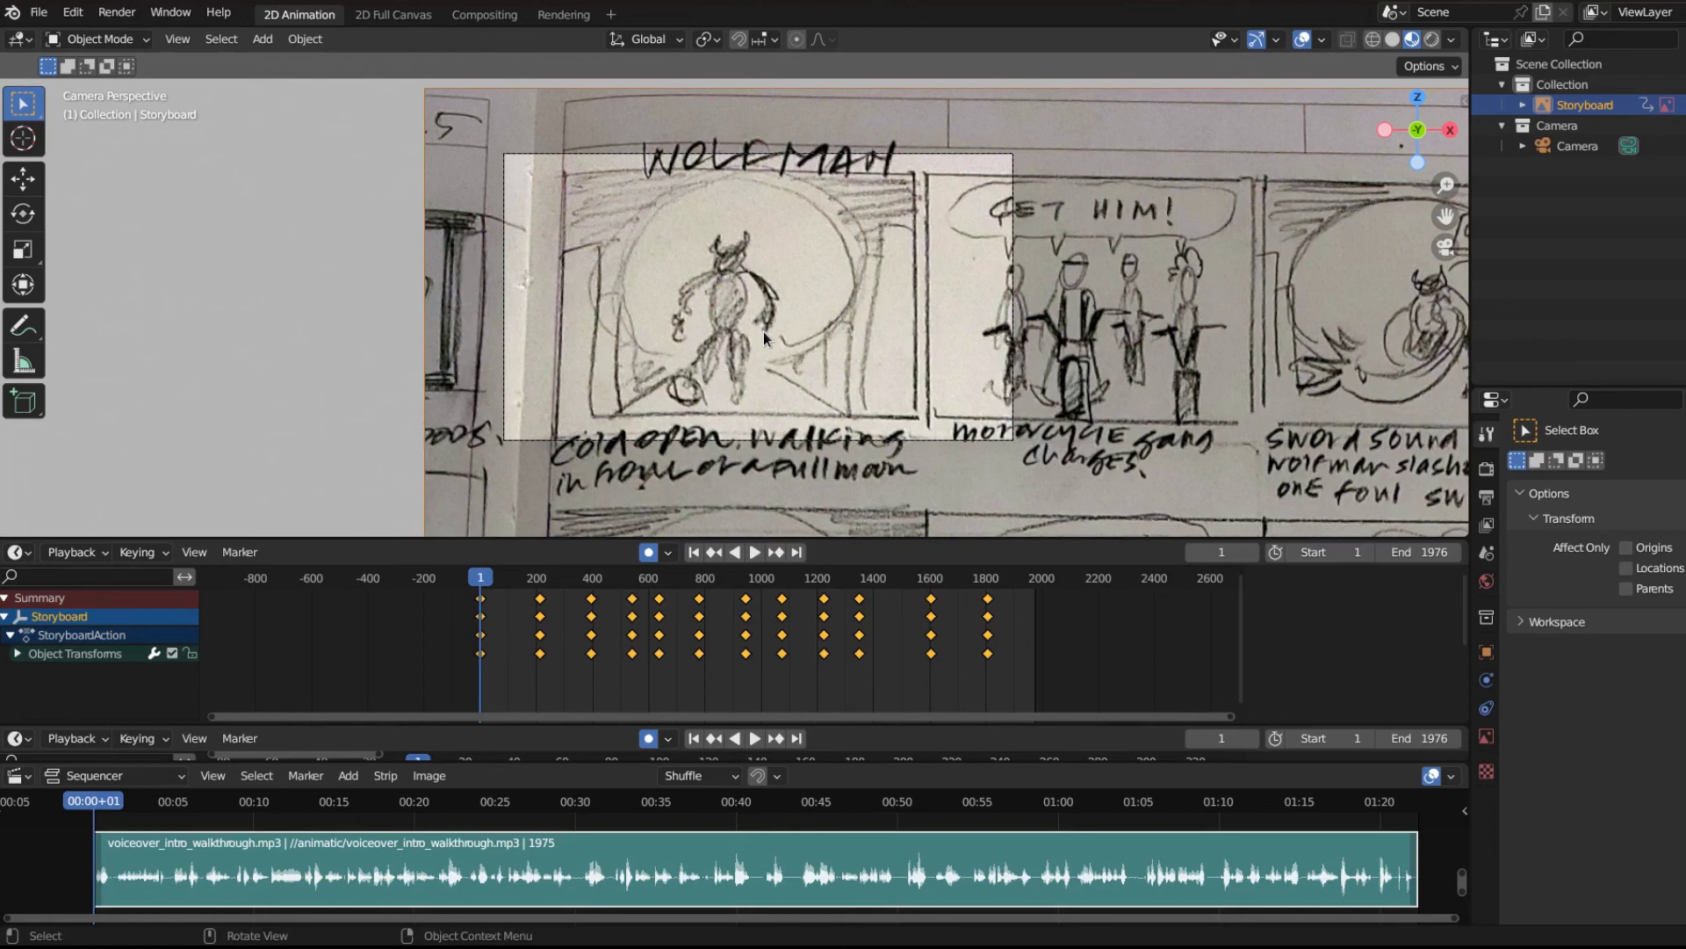
scroll(799, 311, "up", 1)
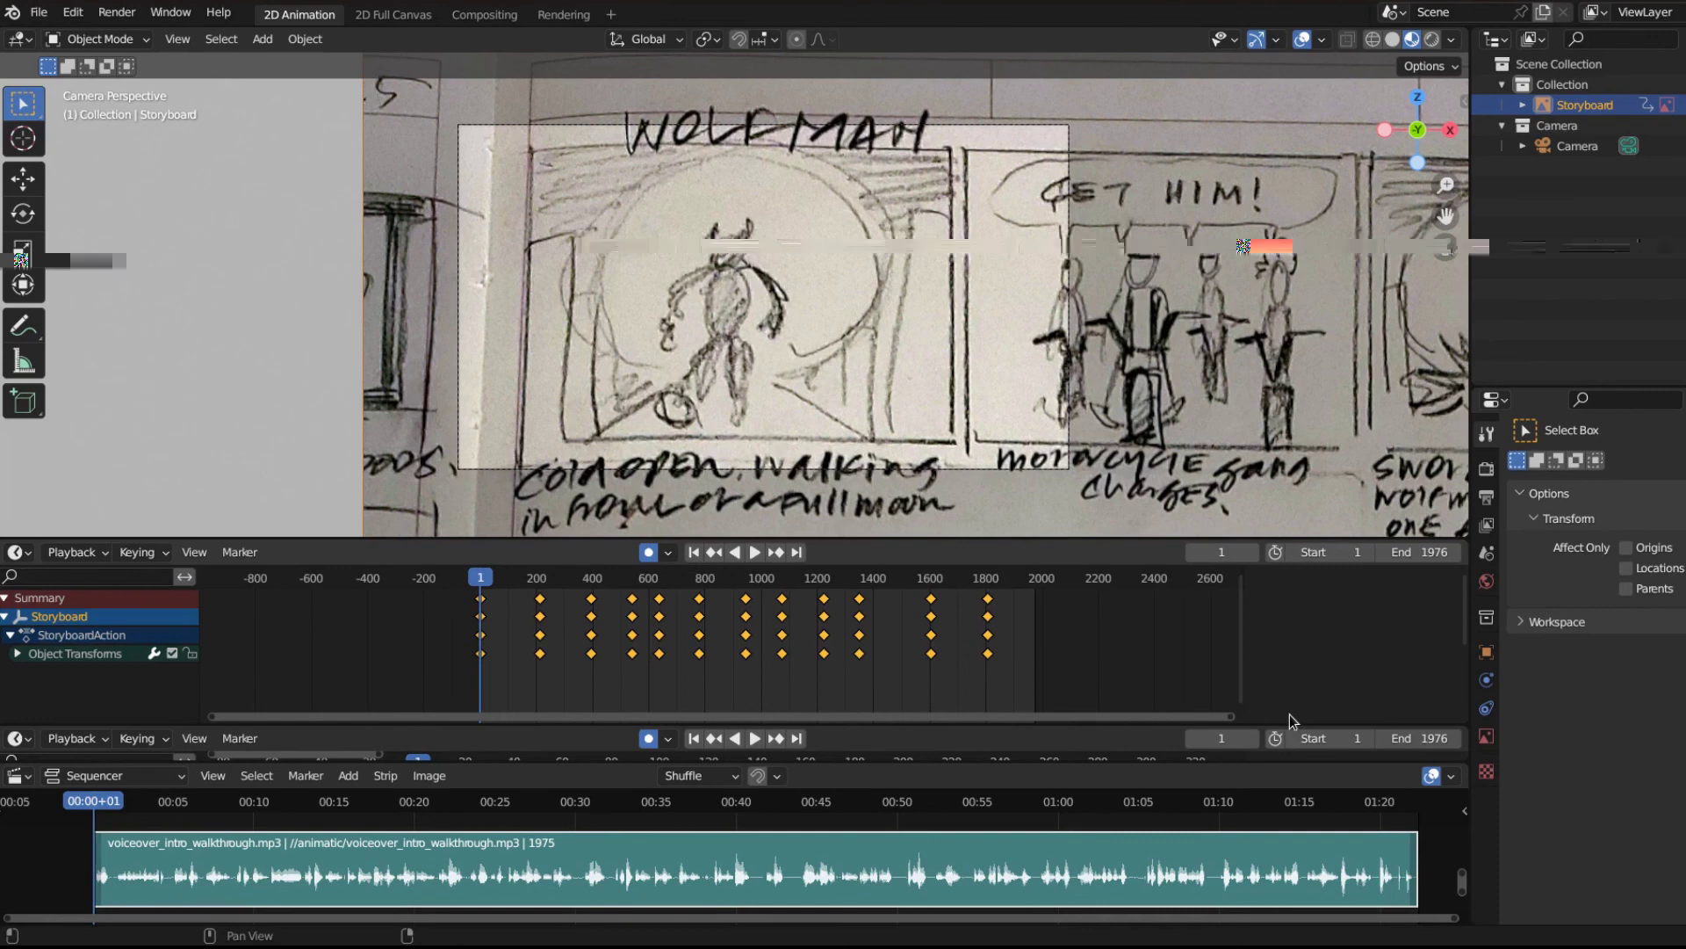